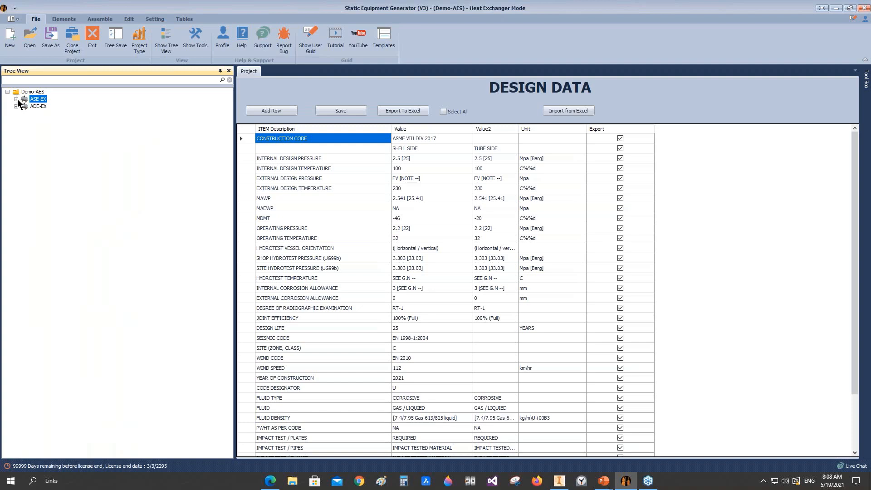
Expand ASE-EX in the project tree and collapse its Front End, TubeBundle, Shell Side and Rear End groups
left_click(16, 99)
left_click(25, 102)
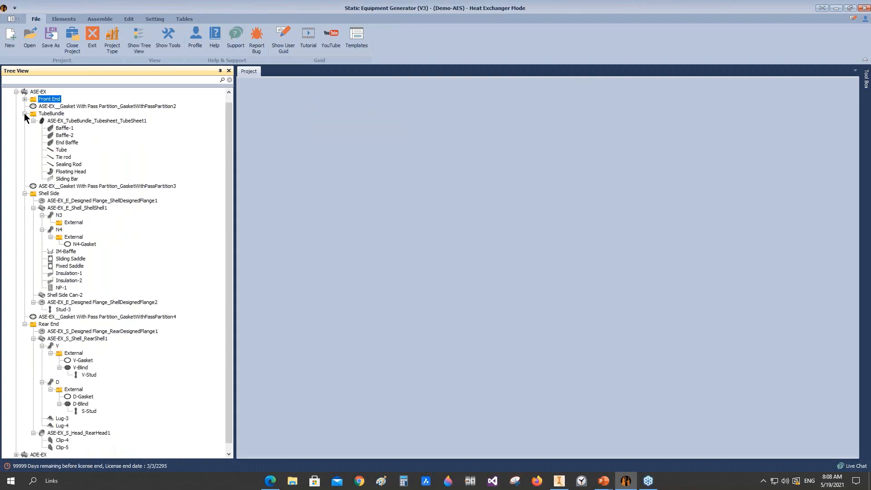
left_click(24, 114)
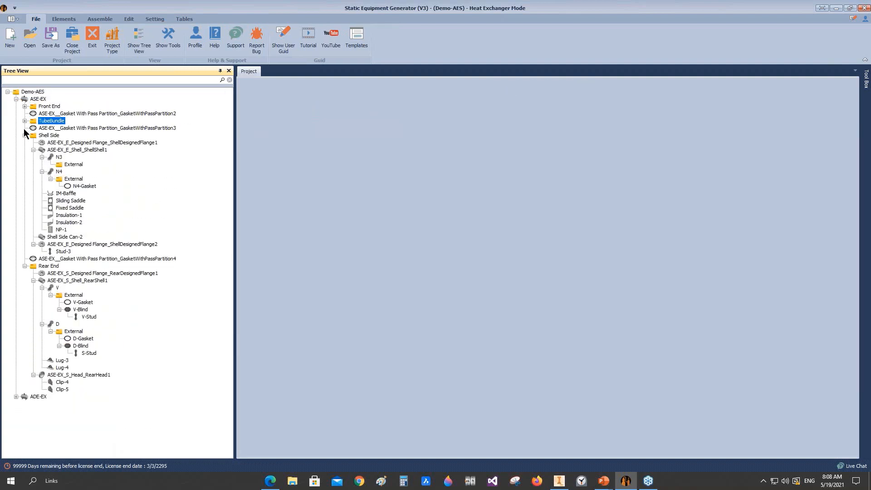
left_click(24, 135)
left_click(23, 150)
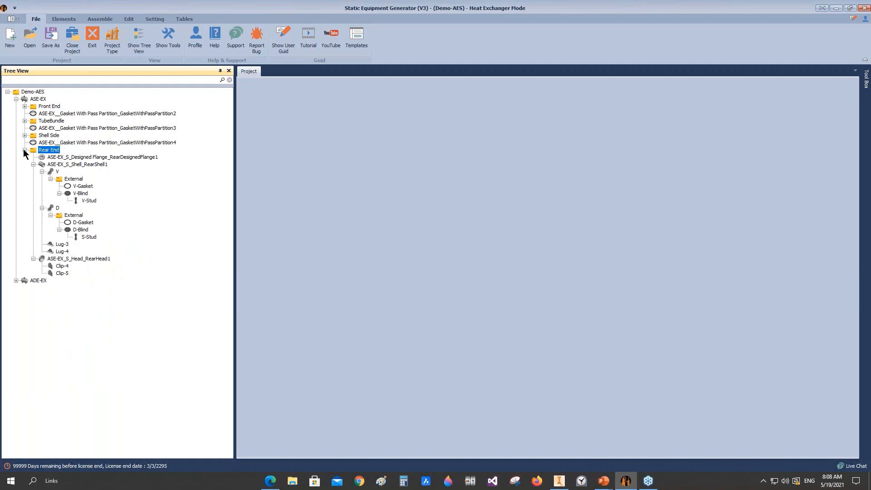
left_click(24, 150)
Expand the ADE-EX exchanger in the project tree and collapse its Front End, TubeBundle, Shell Side and Rear End groups
left_click(17, 156)
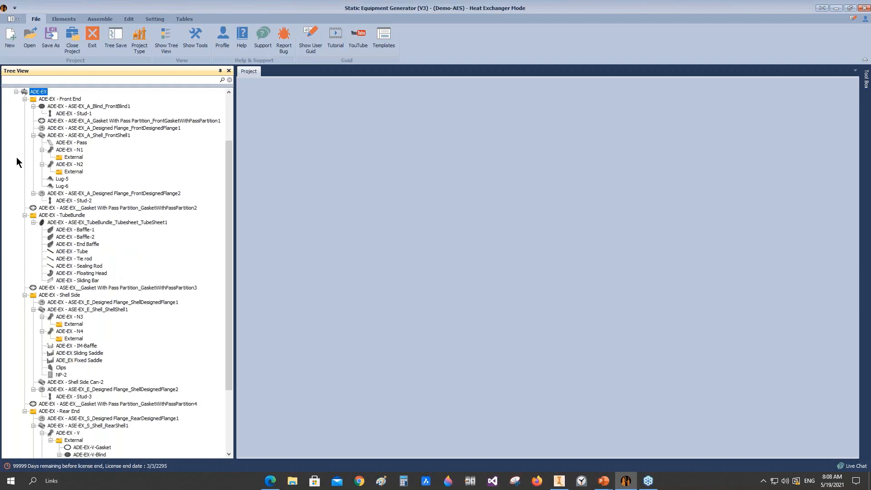
left_click(24, 99)
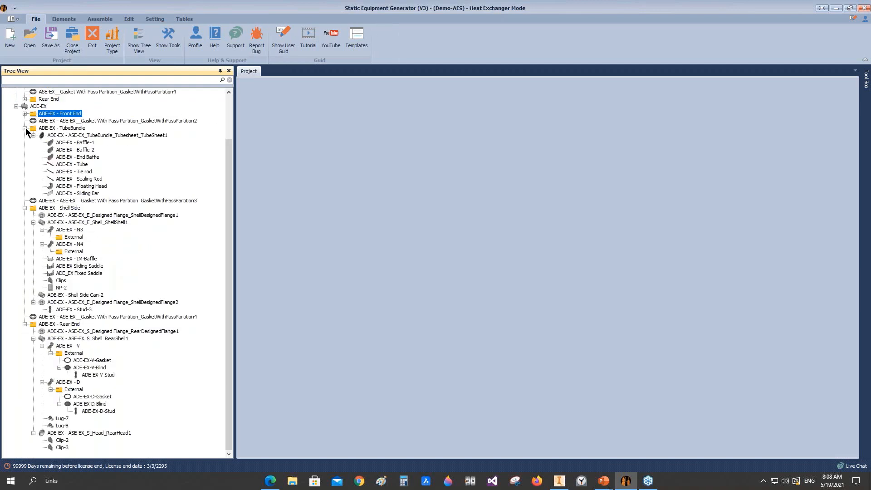
left_click(25, 127)
left_click(24, 193)
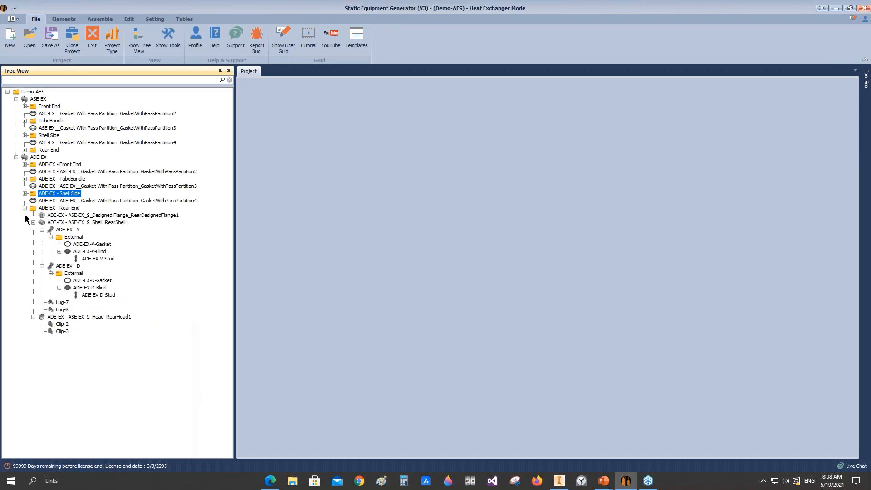
left_click(25, 208)
Switch to Autodesk Inventor and examine the ASE-EX and ADE-EX exchanger assemblies by rotating each model
mouse_move(559, 481)
left_click(555, 445)
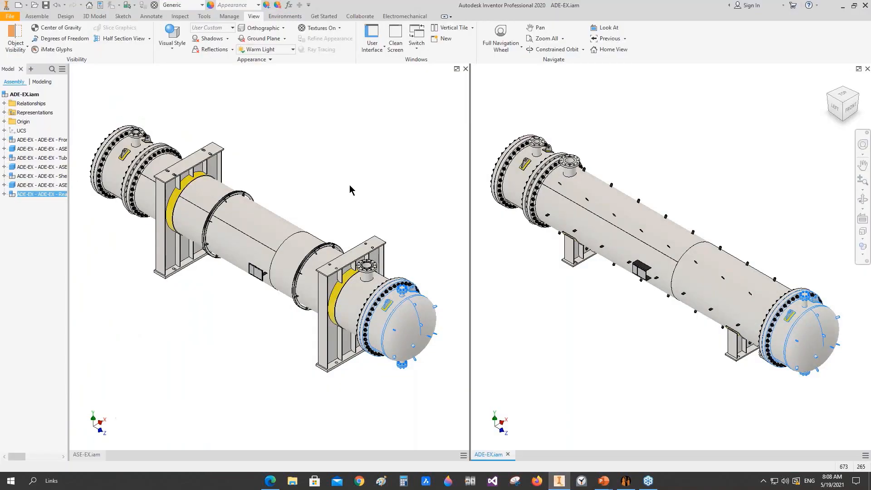
left_click(391, 303)
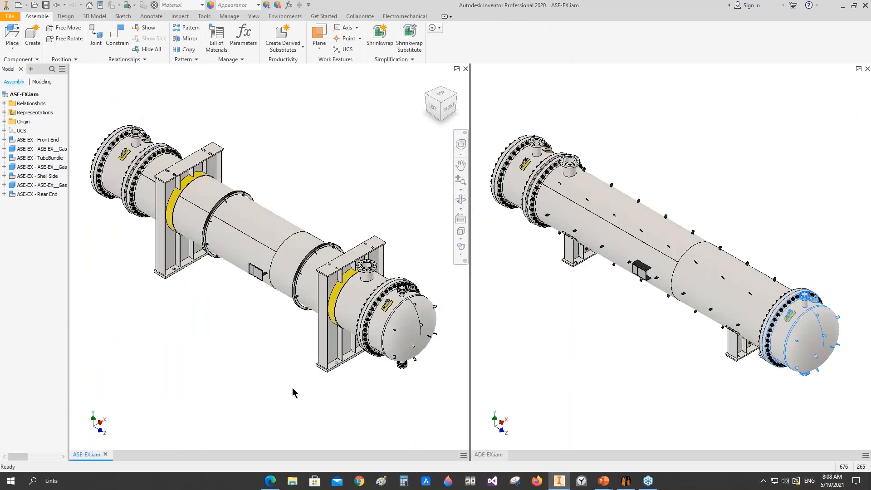
left_click(460, 200)
left_click_drag(289, 289, 299, 258)
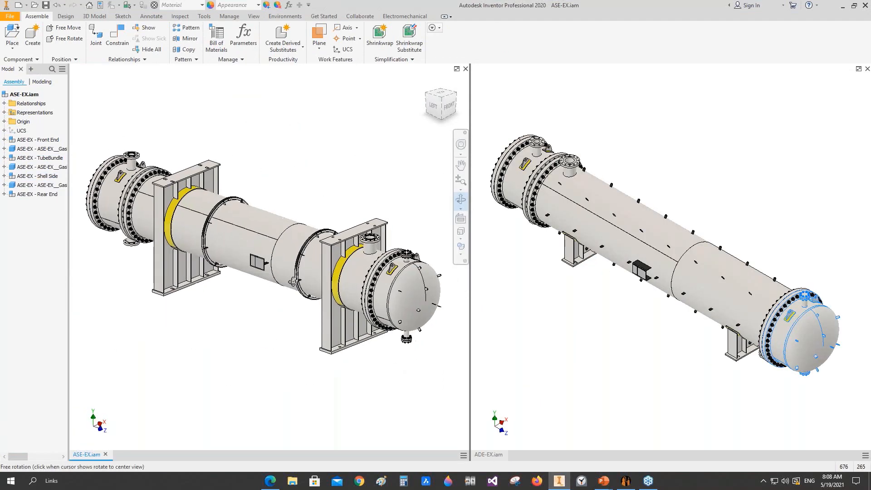
left_click(582, 331)
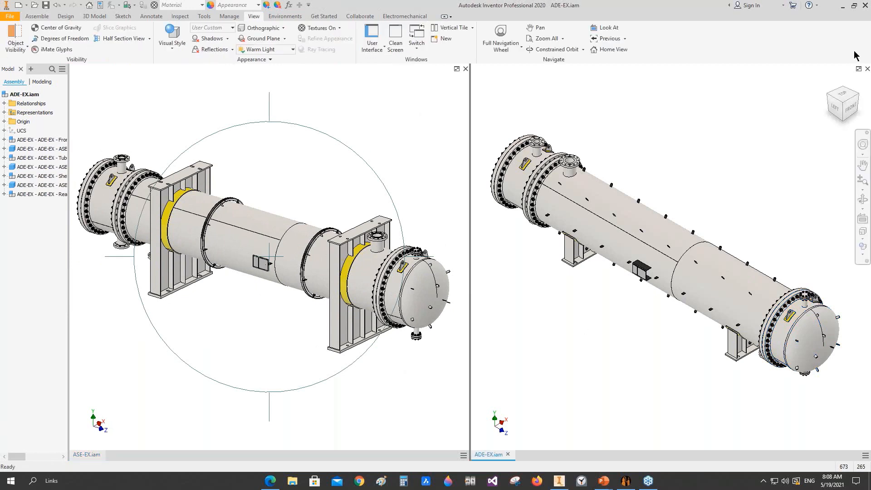
left_click(862, 200)
mouse_move(630, 295)
left_mouse_down()
mouse_move(663, 307)
mouse_move(628, 311)
left_mouse_up()
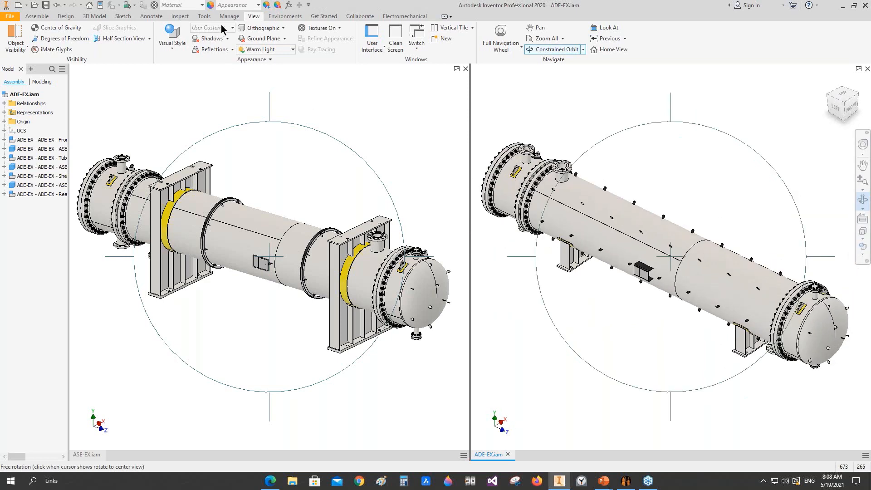
key("Escape")
Cut the ASE-EX assembly with a half section view parallel to the front saddle's face, offset about -494 mm
key("ctrl+Tab")
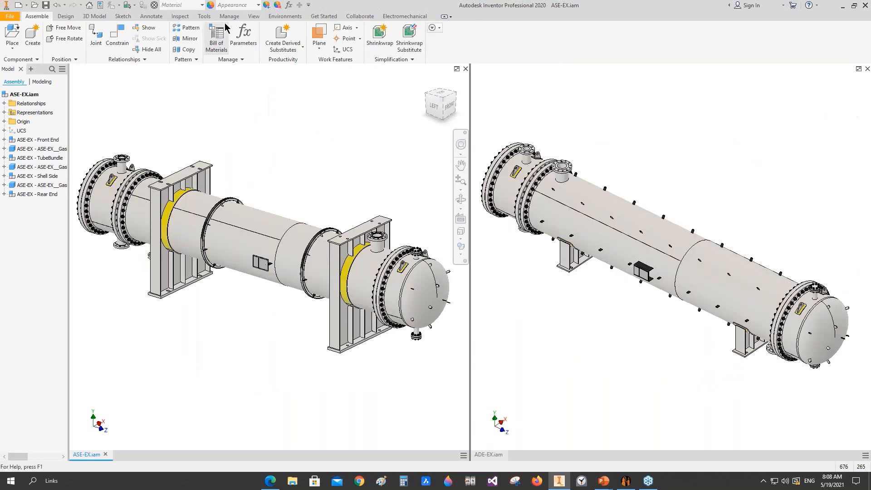
left_click(254, 16)
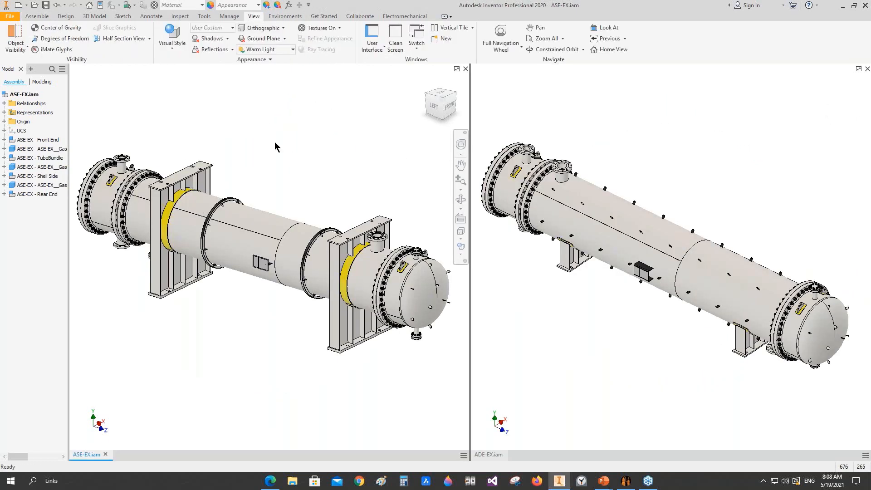
left_click(121, 38)
left_click(169, 274)
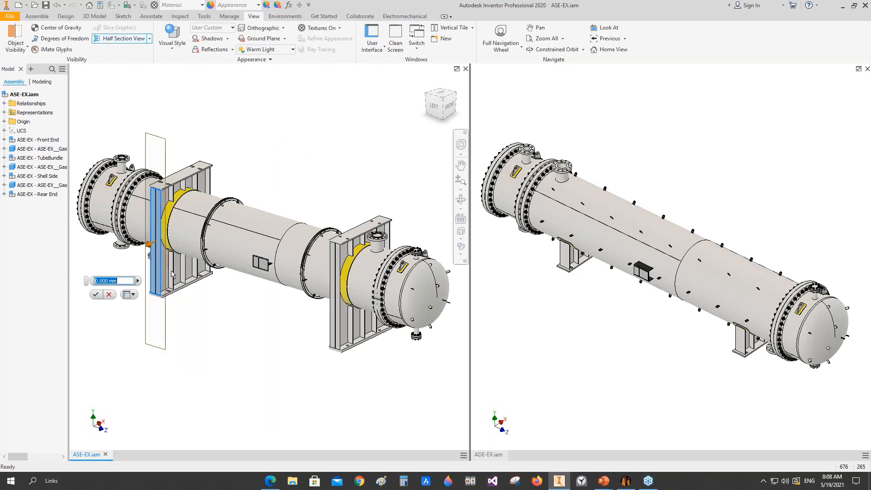
scroll(188, 234, "down", 3)
scroll(188, 234, "down", 3)
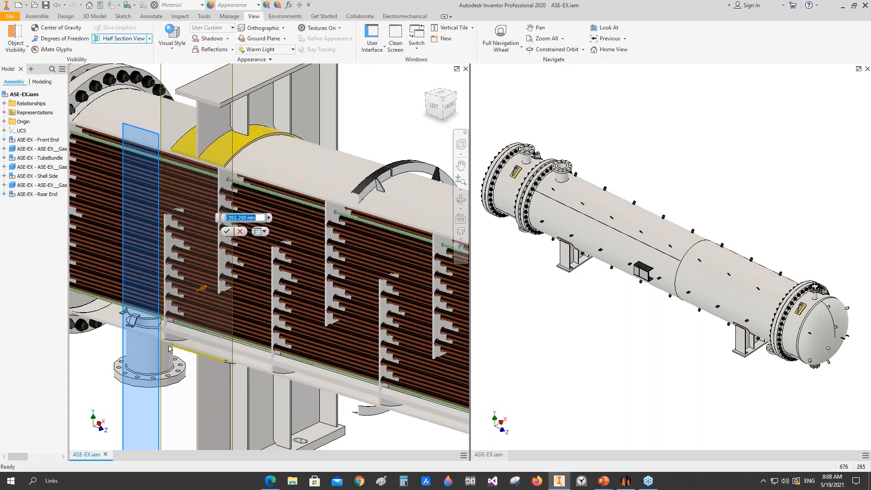
left_click_drag(201, 288, 245, 334)
scroll(237, 332, "down", 2)
scroll(237, 332, "up", 4)
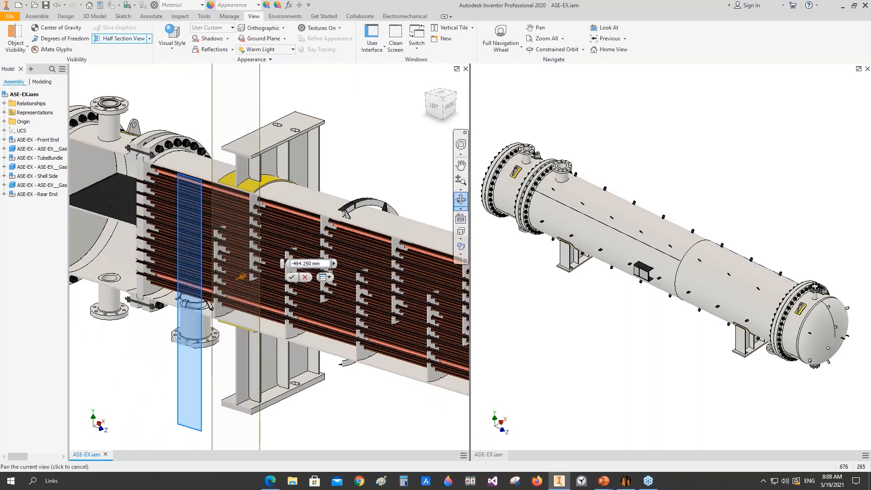
left_click(293, 277)
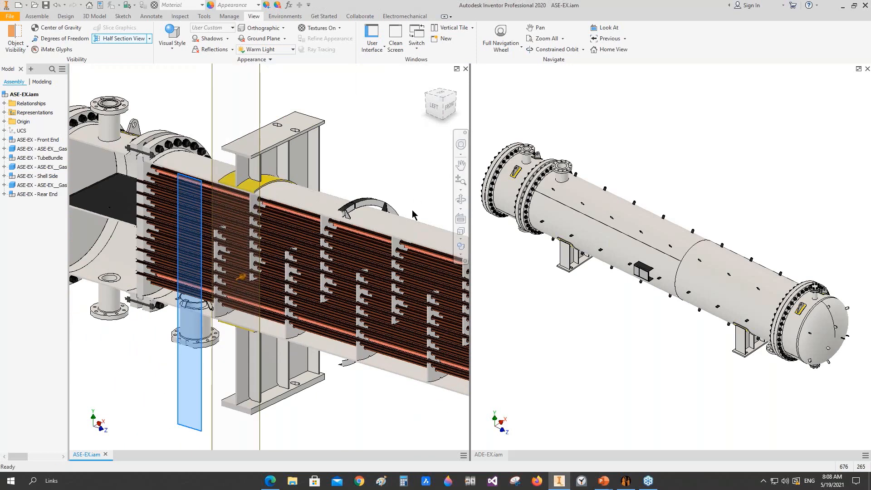
Examine the sectioned tube bundle and baffles of ASE-EX, and end the section view
middle_click_drag(412, 214, 294, 255, "shift")
scroll(294, 299, "up", 5)
scroll(294, 299, "down", 3)
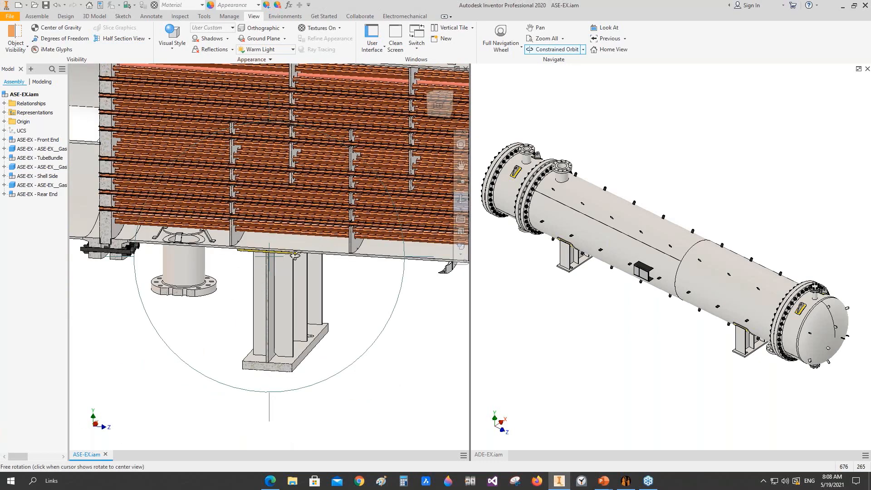
left_click(149, 39)
left_click(131, 114)
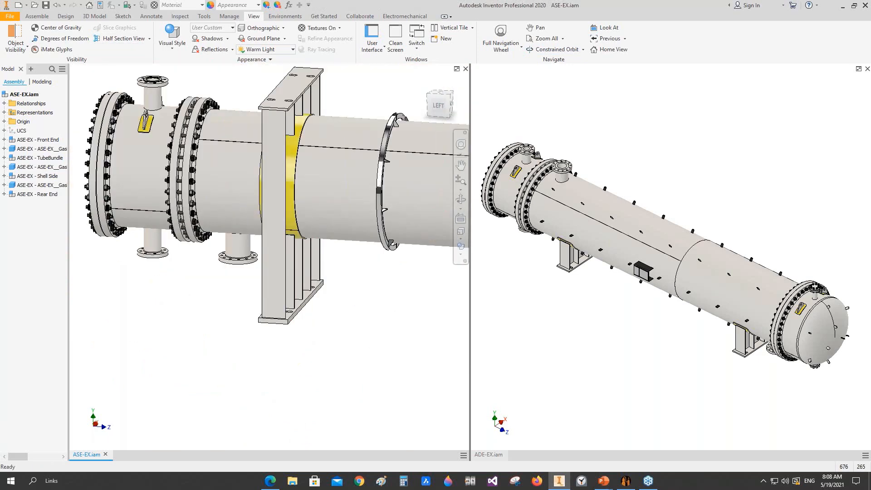
scroll(294, 254, "down", 5)
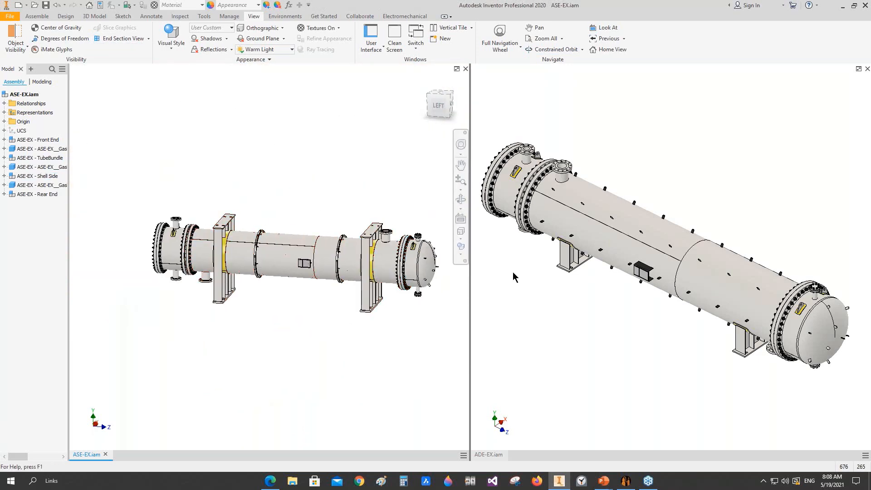
Switch to Static Equipment Generator, show the Demo-AES project details and collapse the ASE-EX and ADE-EX branches
mouse_move(646, 487)
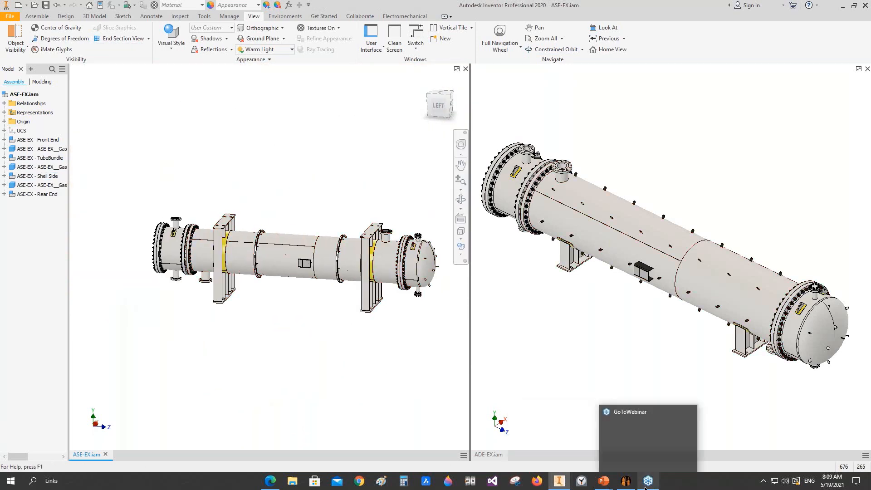
left_click(628, 448)
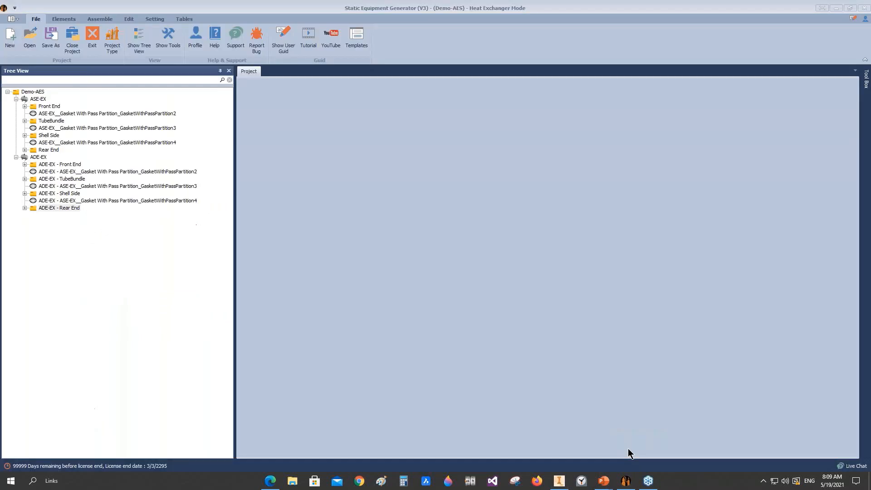
left_click(33, 92)
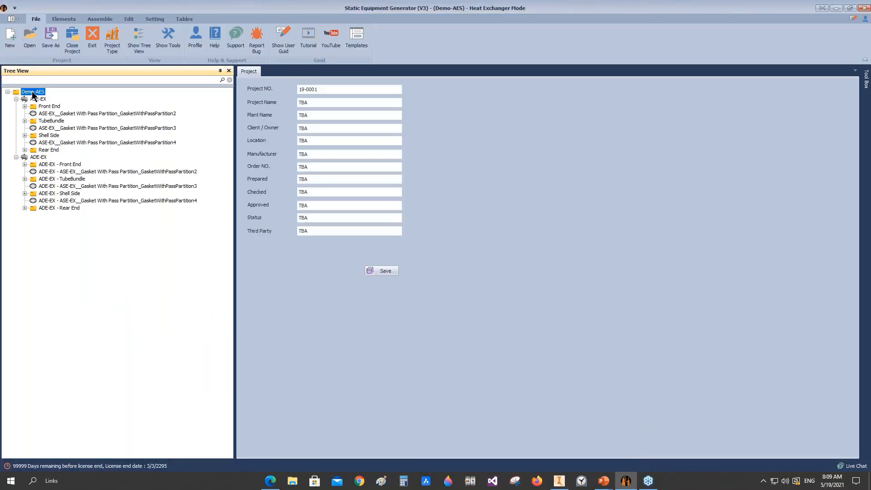
left_click(16, 99)
left_click(19, 106)
left_click(17, 106)
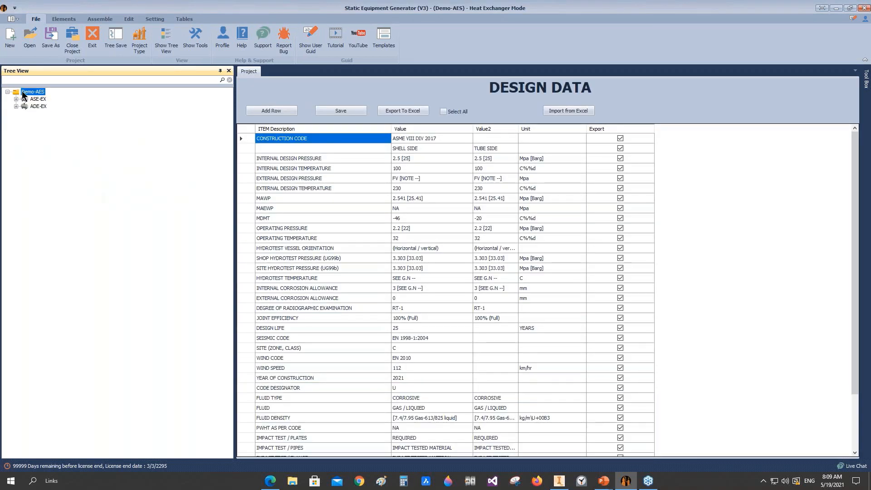
Expand both exchangers under Demo-AES and check the components inside ASE-EX's Front End group
left_click(23, 91)
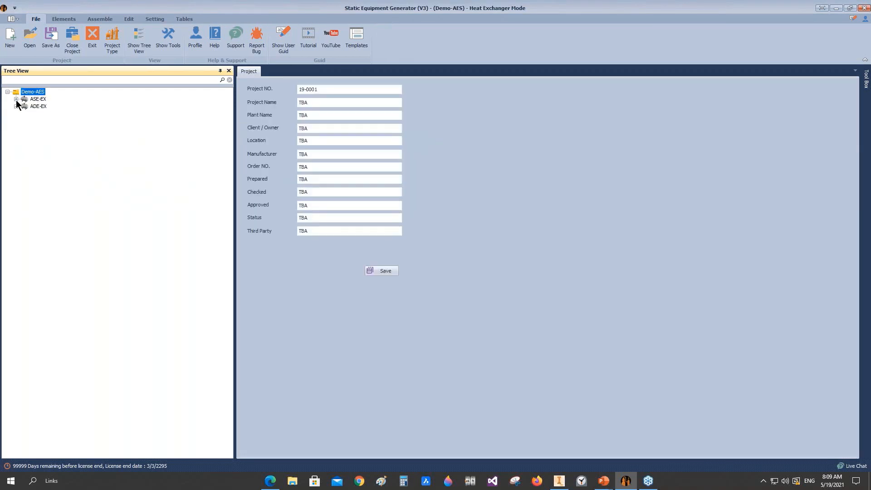
left_click(16, 99)
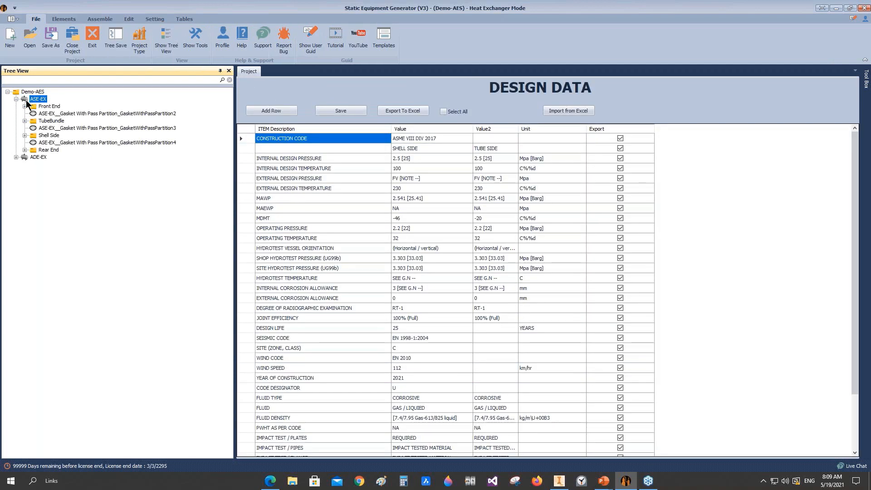
left_click(16, 157)
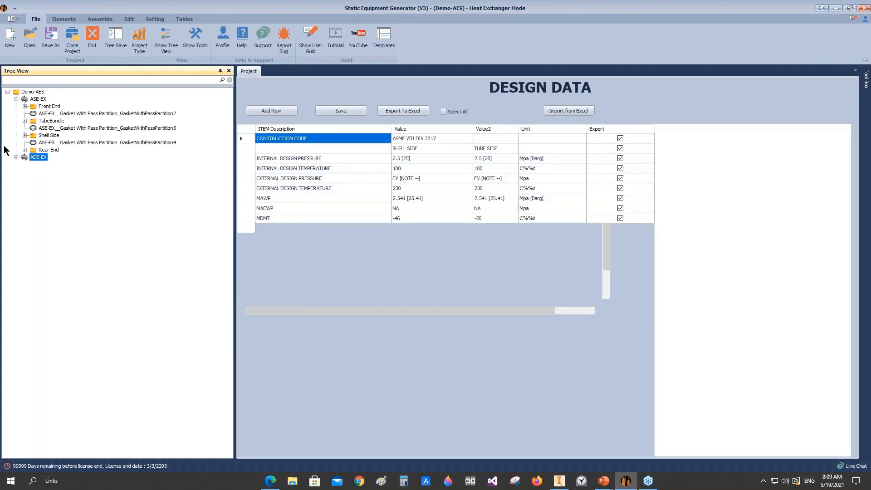
left_click(50, 106)
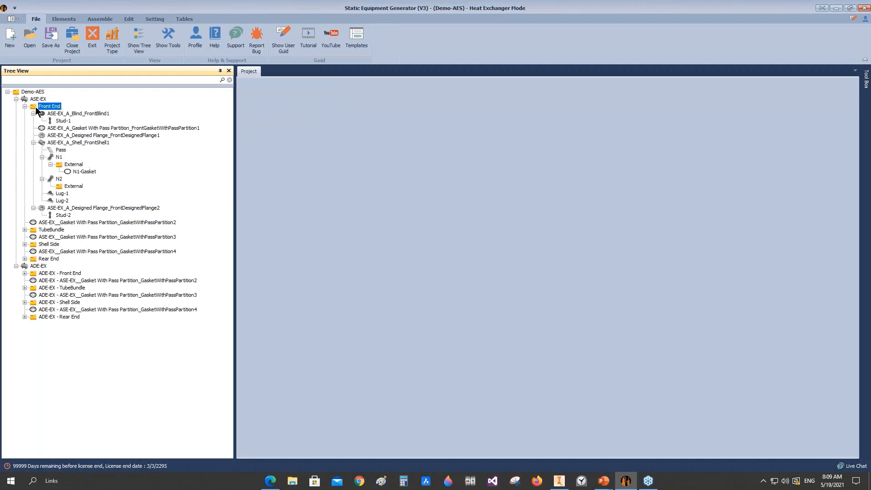
left_click(25, 105)
Open the project assembly settings for Demo-AES and review the plane spacings of ASE-EX and ADE-EX
left_click(27, 91)
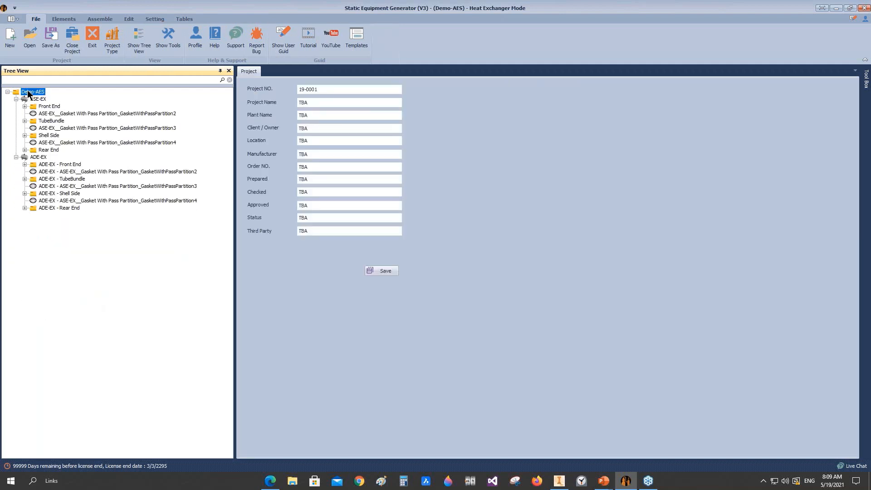
right_click(28, 93)
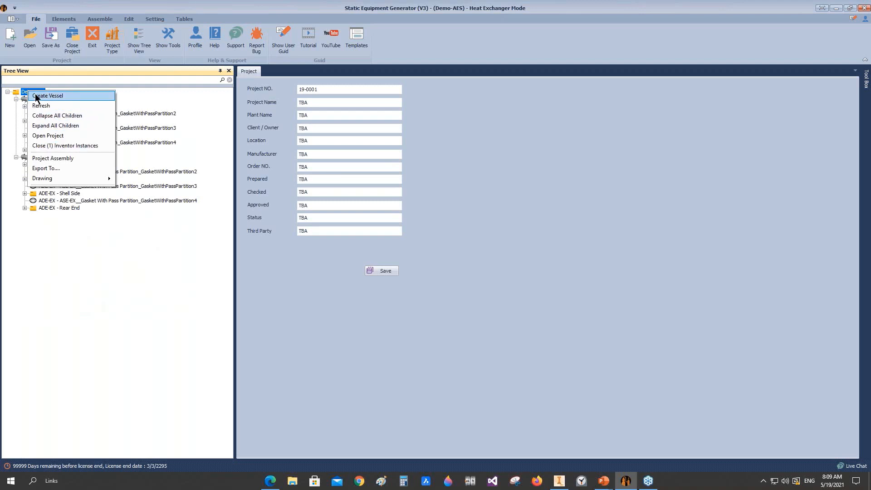
left_click(50, 158)
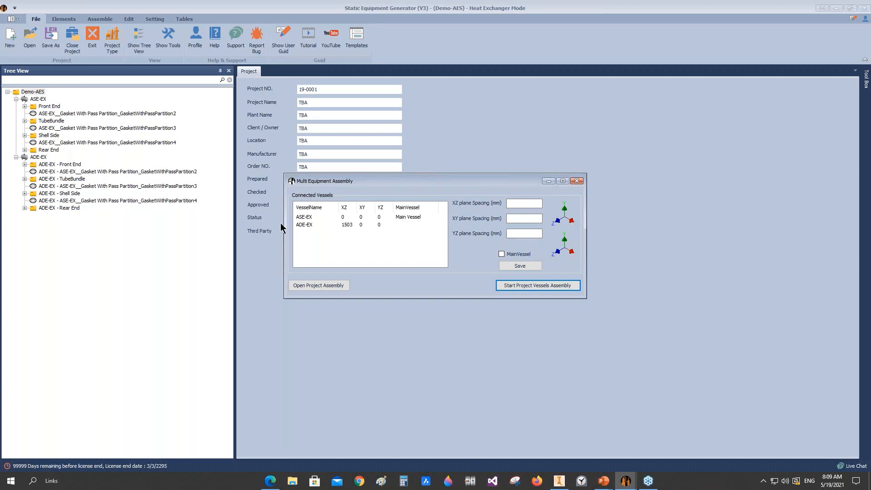
left_click(297, 218)
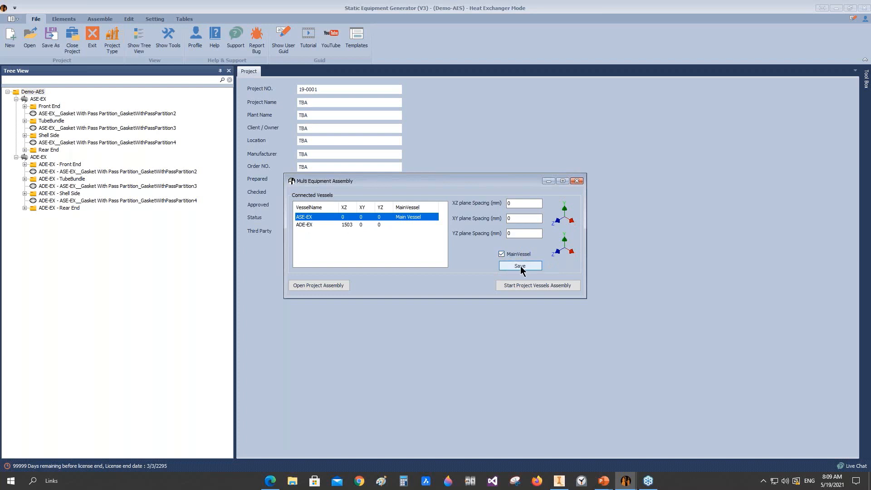
left_click(300, 224)
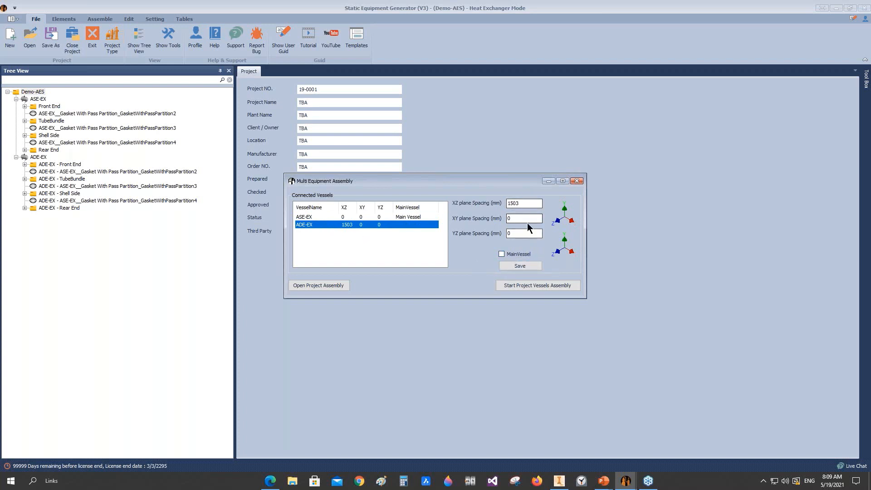
Switch to Autodesk Inventor and show the origin planes of ASE-EX.iam in the model tree
left_click(581, 435)
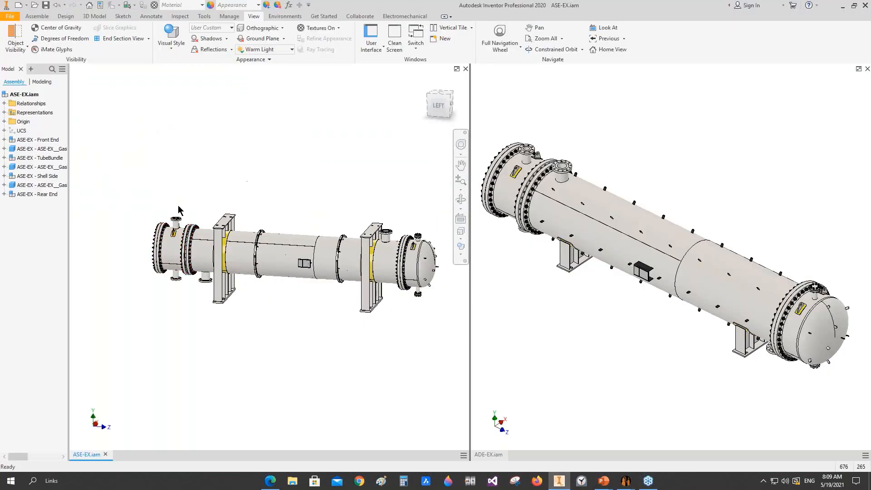
left_click(4, 122)
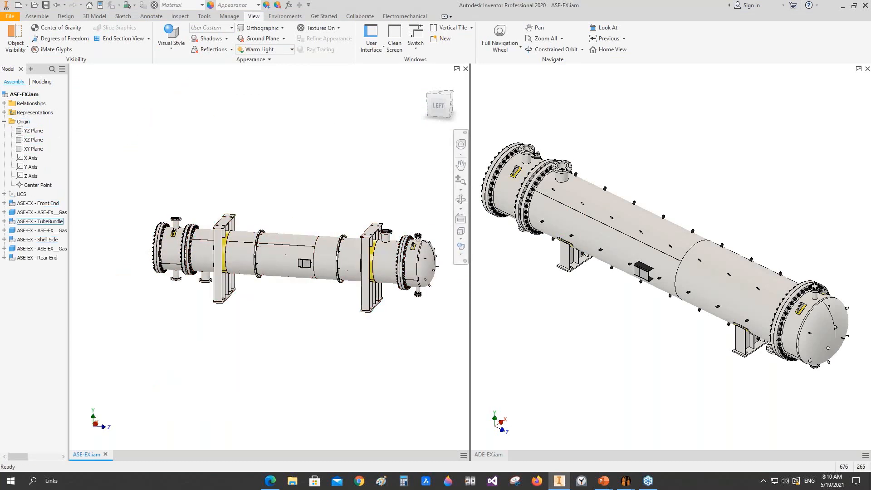
Highlight the XZ plane of ASE-EX.iam and view the exchanger from the front
left_click(34, 142)
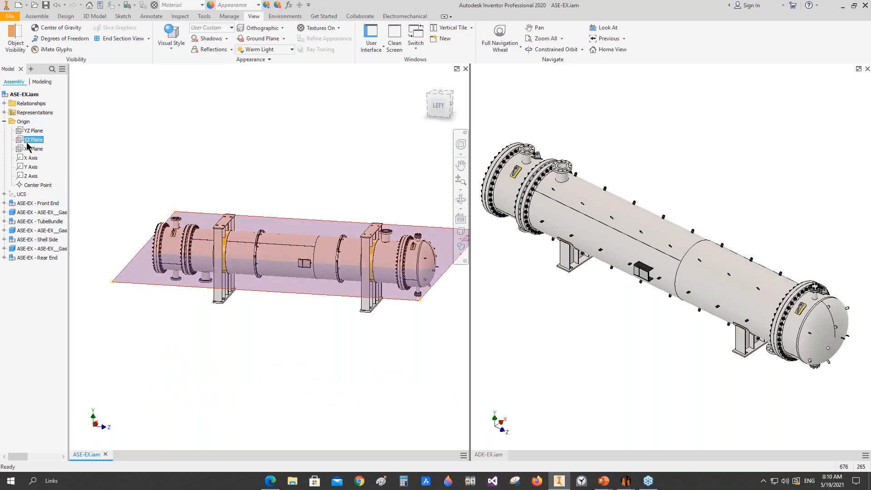
left_click(453, 106)
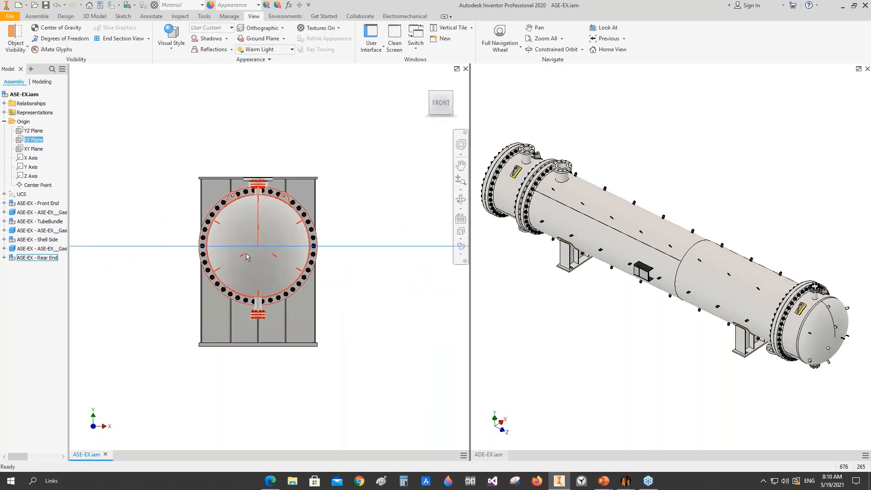
scroll(438, 256, "up", 4)
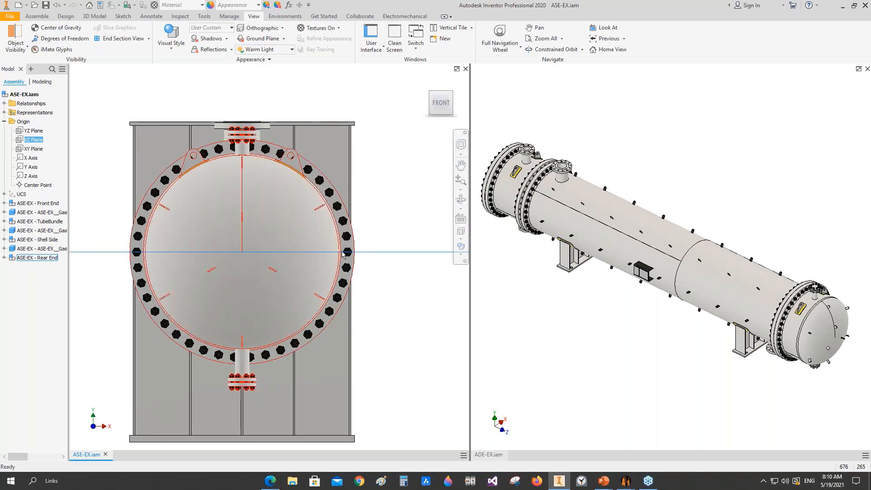
middle_click_drag(238, 100, 282, 106)
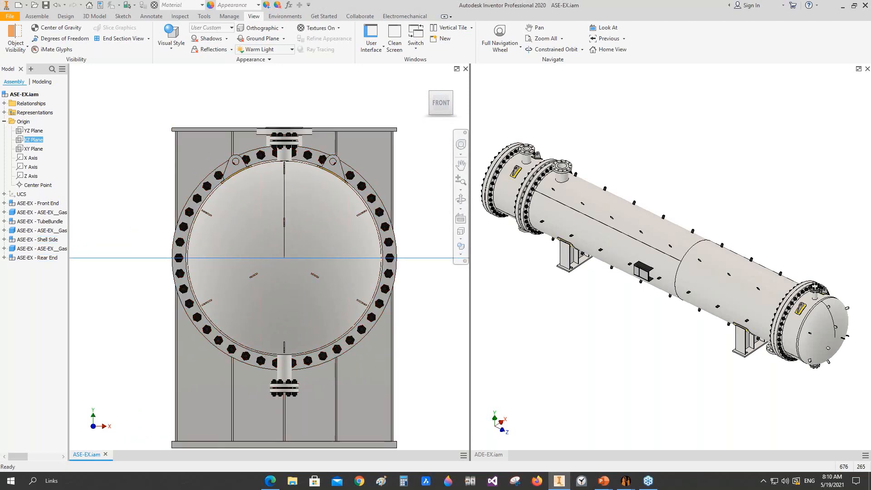
Expand the origin planes of ADE-EX.iam, highlight its XZ plane and view the exchanger from the front
left_click(550, 308)
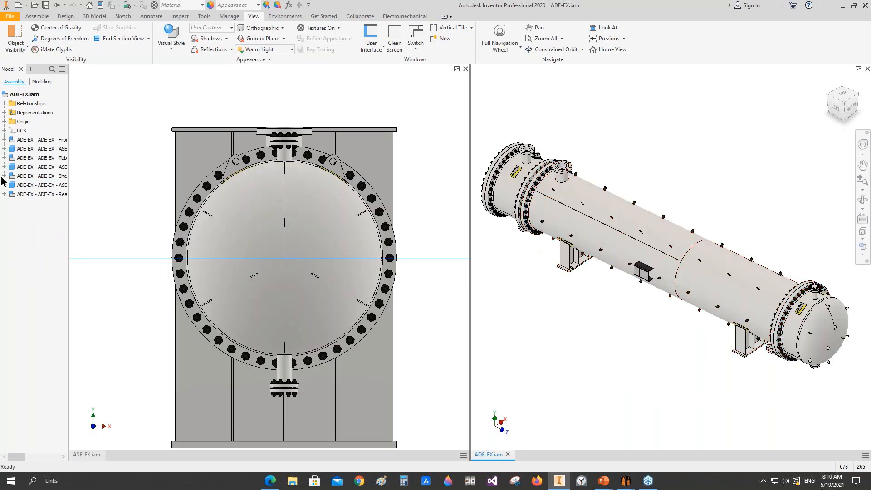
left_click(4, 121)
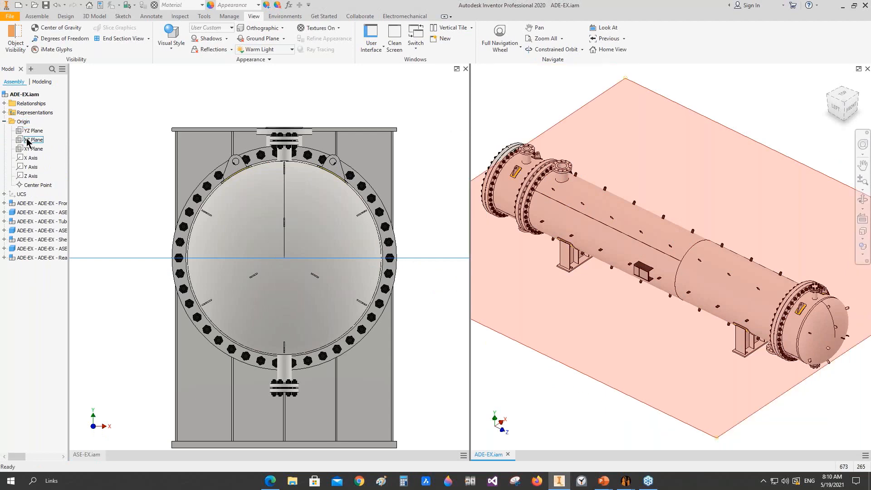
left_click(33, 139)
left_click(852, 108)
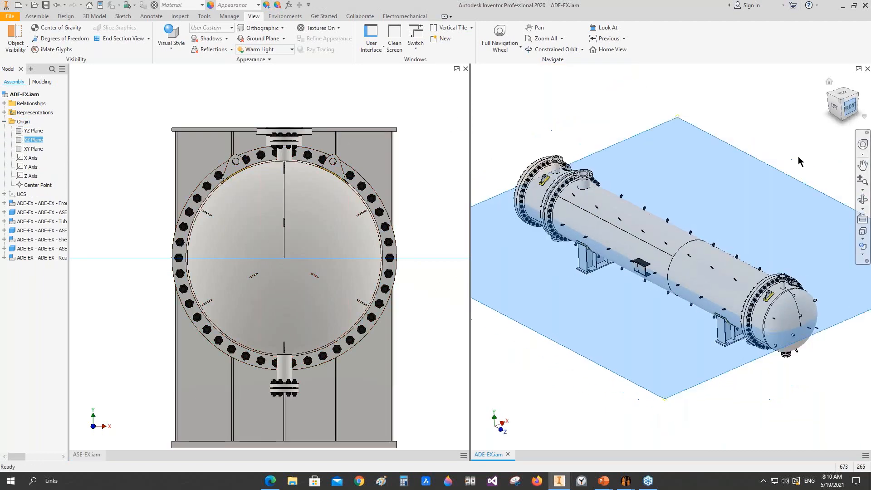
Switch to Static Equipment Generator's Multi Equipment Assembly window and check the XZ plane spacing of ADE-EX
mouse_move(625, 480)
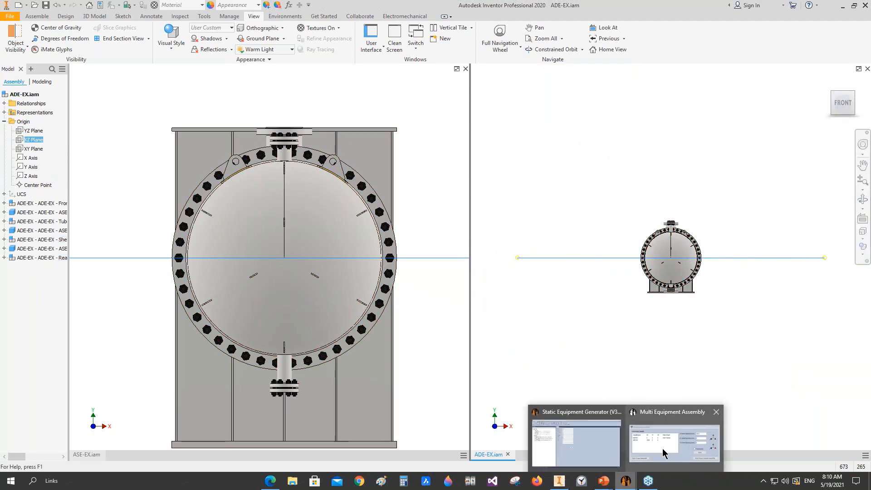
left_click(659, 435)
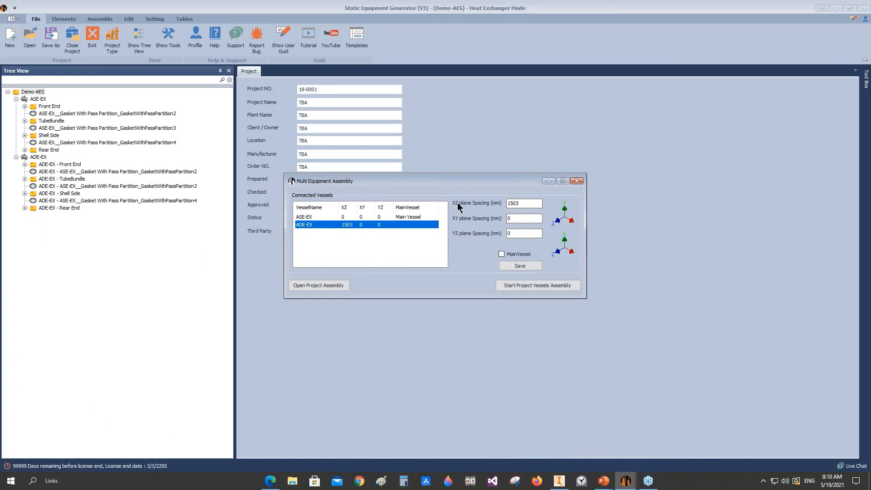
double_click(522, 203)
mouse_move(625, 484)
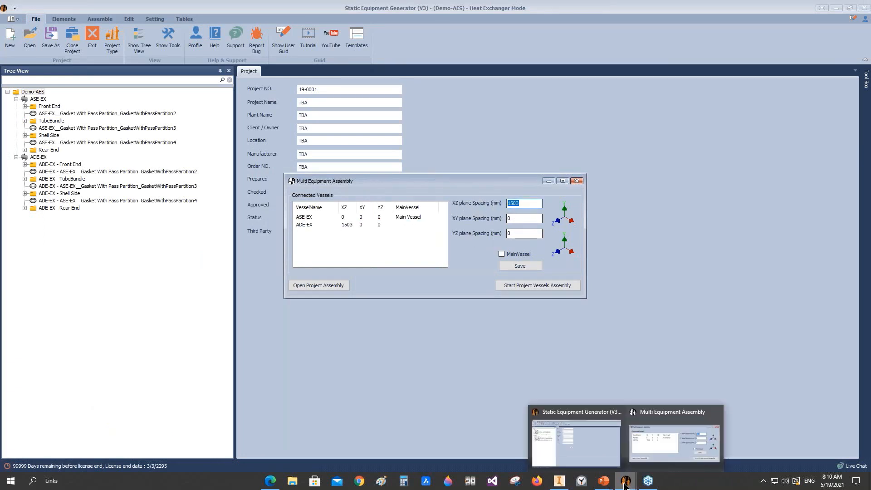
Compare the front views of ADE-EX and ASE-EX in Inventor, then return to the XZ plane spacing in Static Equipment Generator
left_click(559, 481)
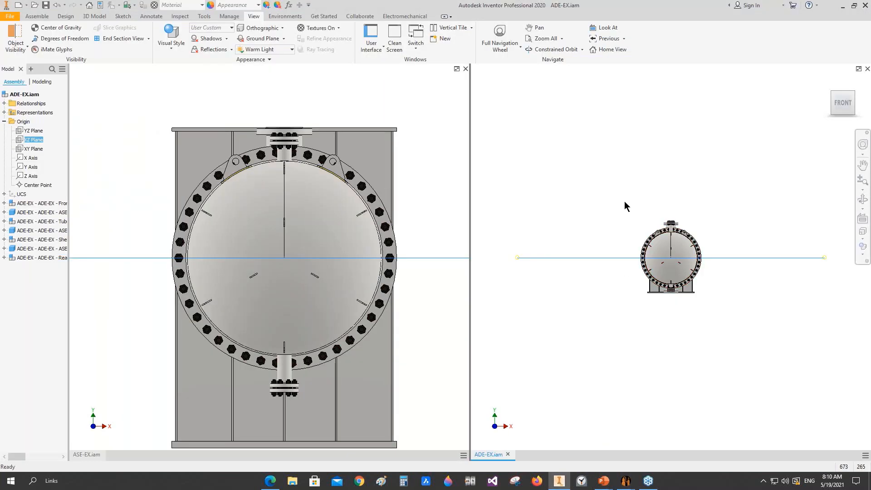
left_click_drag(739, 197, 606, 343)
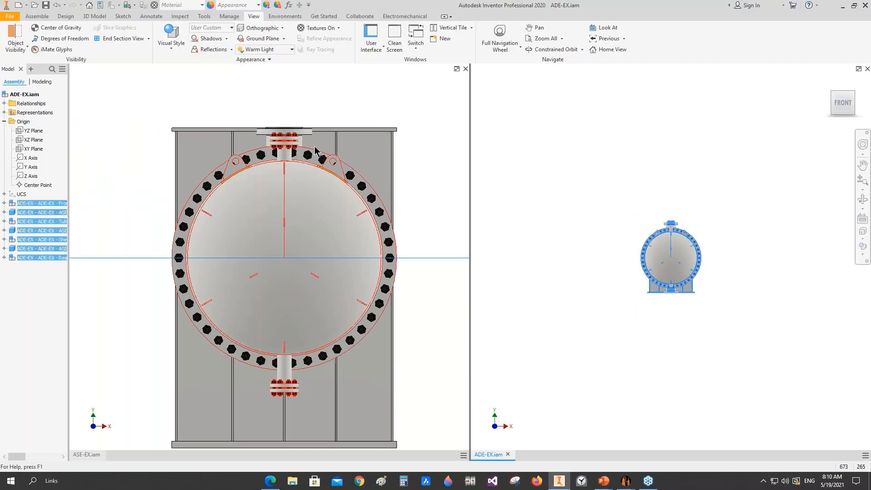
middle_click_drag(314, 147, 327, 219)
scroll(387, 135, "down", 3)
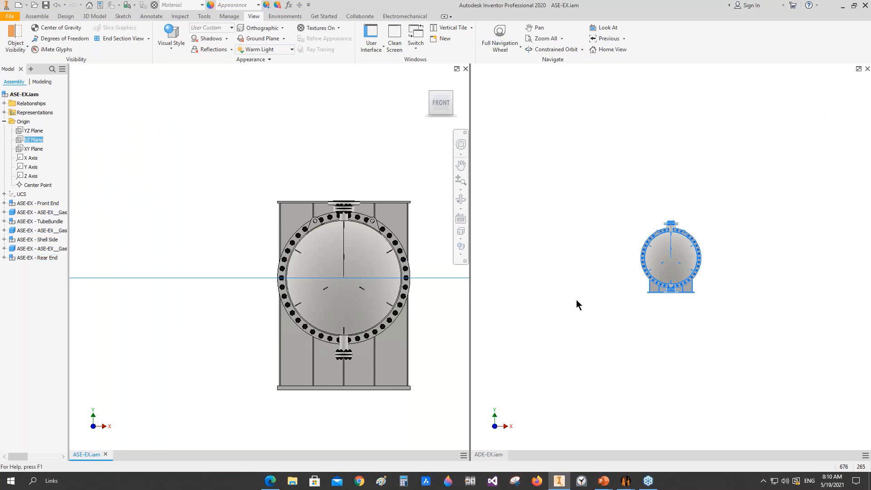
mouse_move(625, 481)
left_click(657, 439)
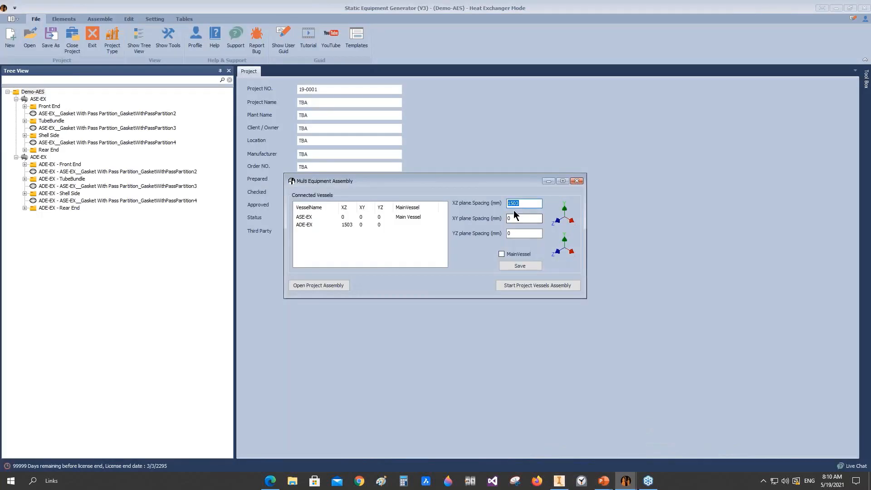
Switch back to Inventor and highlight the YZ and XY planes of ADE-EX.iam
left_click(565, 486)
left_click(34, 131)
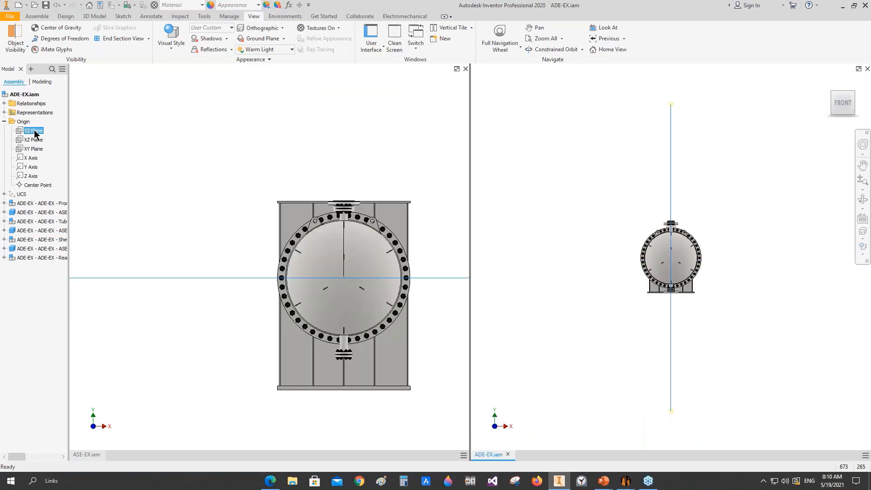
left_click(33, 149)
left_click(417, 172)
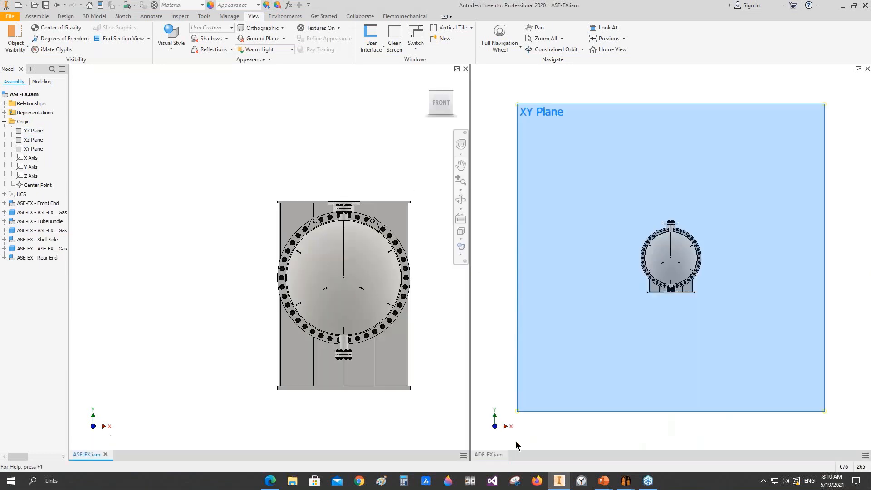
Switch to Static Equipment Generator and open the Demo-AES project assembly from the multi-equipment settings
mouse_move(625, 481)
left_click(660, 439)
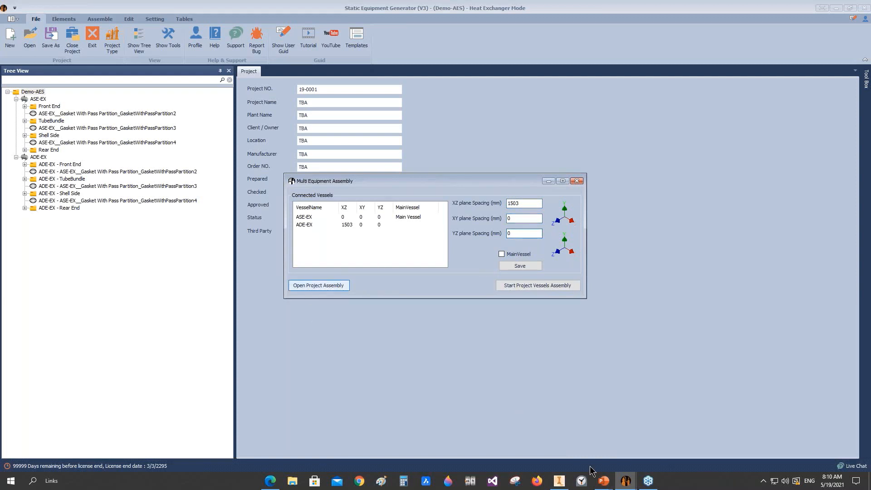
left_click(549, 401)
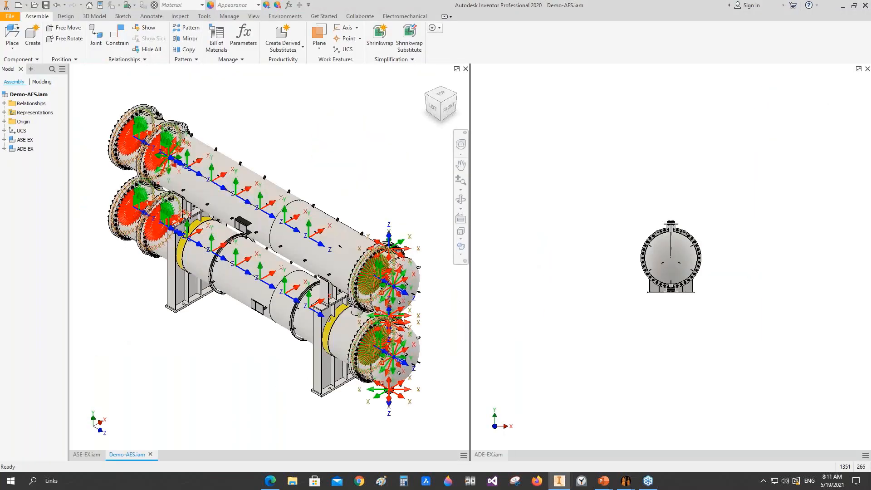
Inspect the stacked ASE-EX and ADE-EX exchangers, their saddles and connecting nozzles from several sides in Demo-AES.iam
left_click(862, 199)
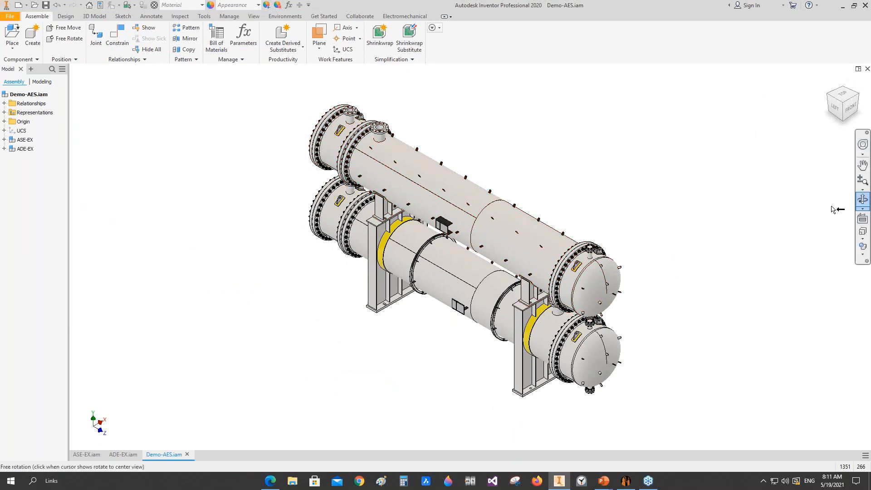
left_click_drag(469, 285, 431, 245)
scroll(424, 243, "up", 3)
middle_click_drag(425, 242, 395, 277)
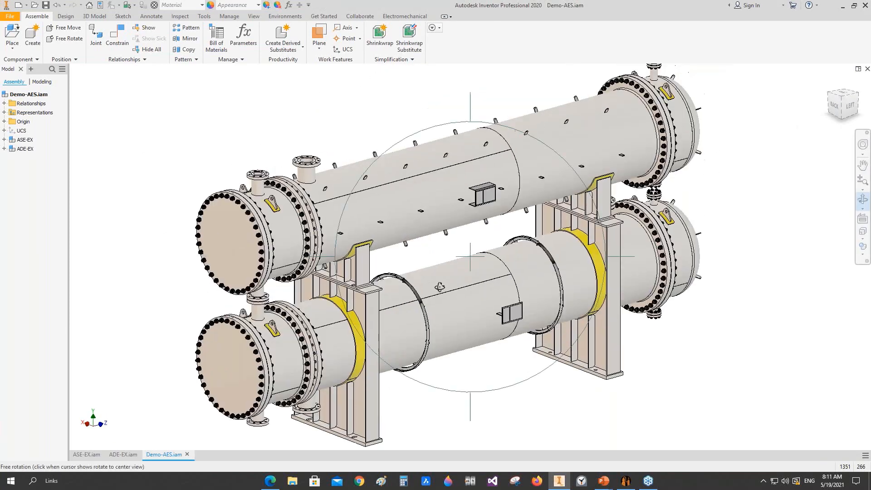
left_click_drag(439, 285, 417, 301)
middle_click_drag(418, 301, 363, 228)
left_click_drag(442, 273, 404, 240)
right_click(404, 240)
left_click(360, 238)
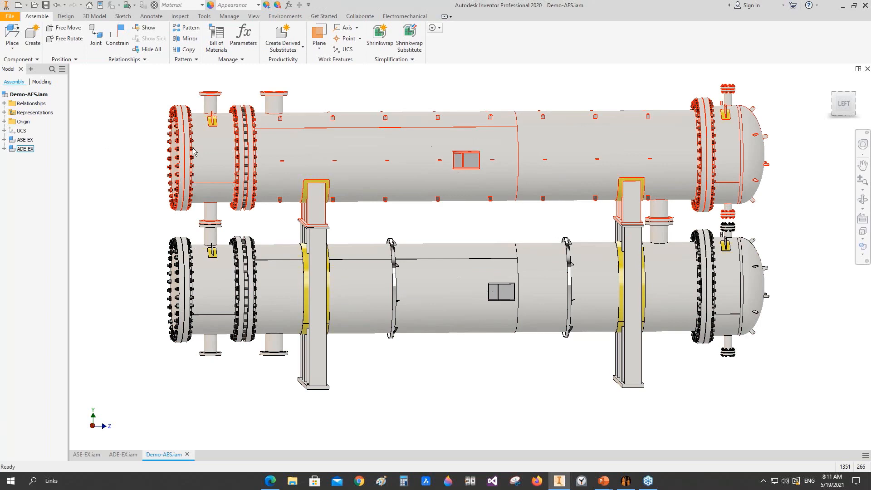
Switch to Static Equipment Generator, open the Demo-AES bill of materials, review its grouped items and close it
mouse_move(625, 484)
left_click(620, 485)
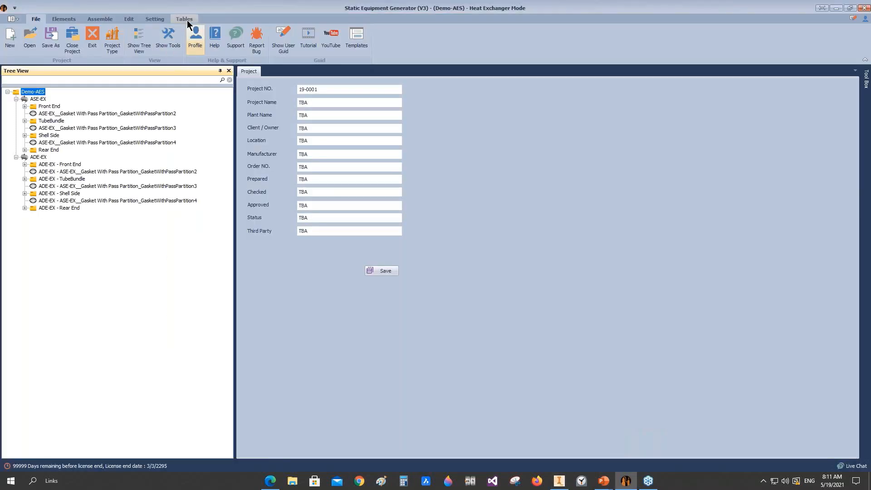
left_click(184, 18)
left_click(12, 38)
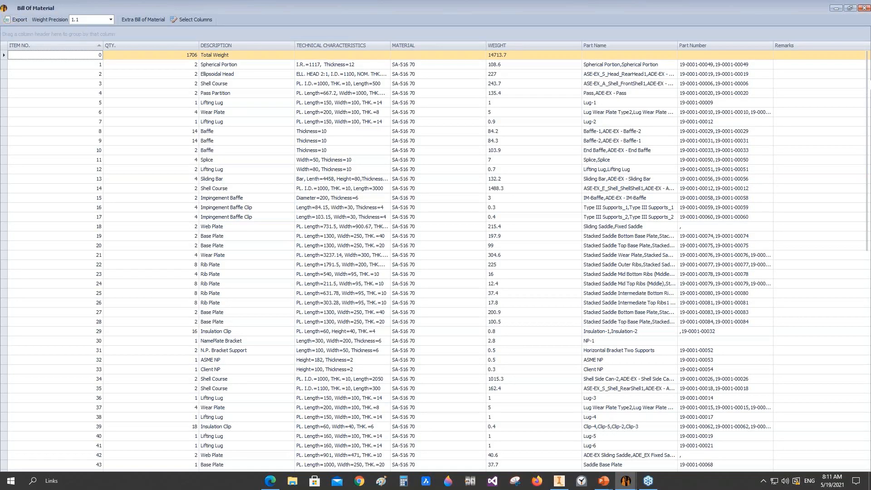
scroll(868, 69, "down", 9)
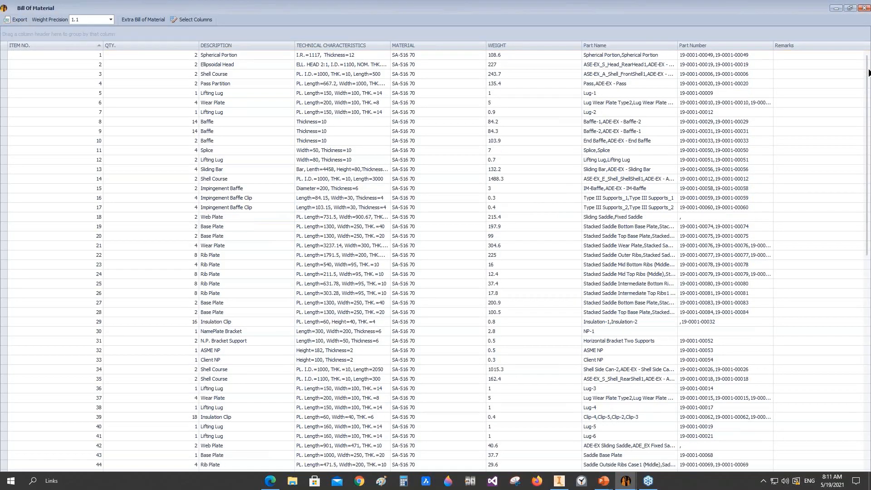
scroll(99, 458, "down", 7)
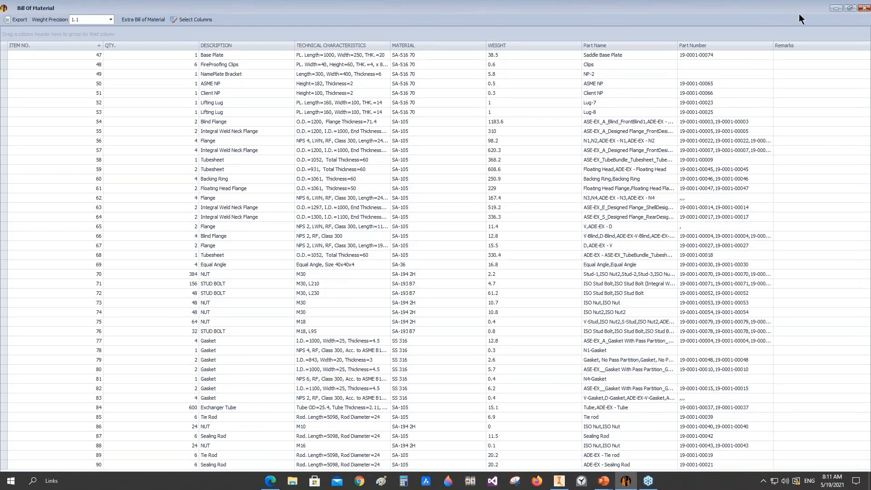
key("Escape")
Turn off BOM grouping by overall project in the application settings, choose Sort Numbering and save
left_click(155, 19)
left_click(138, 45)
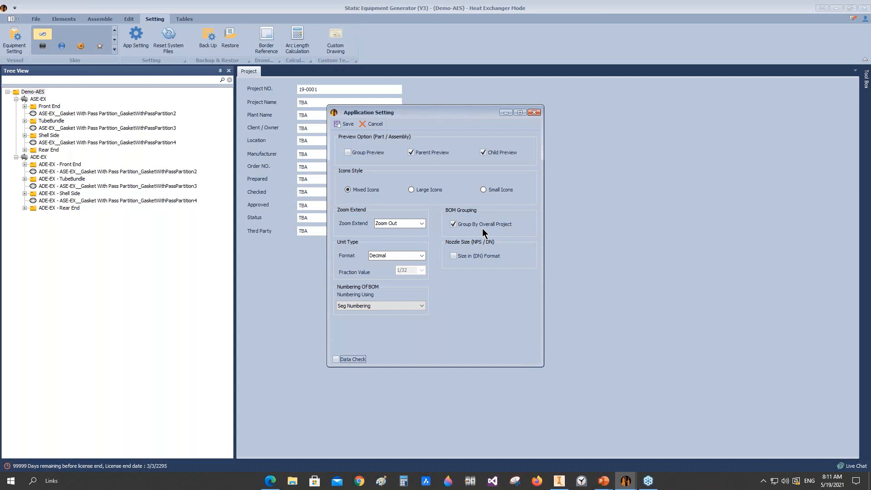
left_click(453, 224)
left_click(421, 307)
left_click(377, 319)
left_click(345, 124)
Open the ungrouped bill of materials, check the items through to the last row and close it
left_click(184, 19)
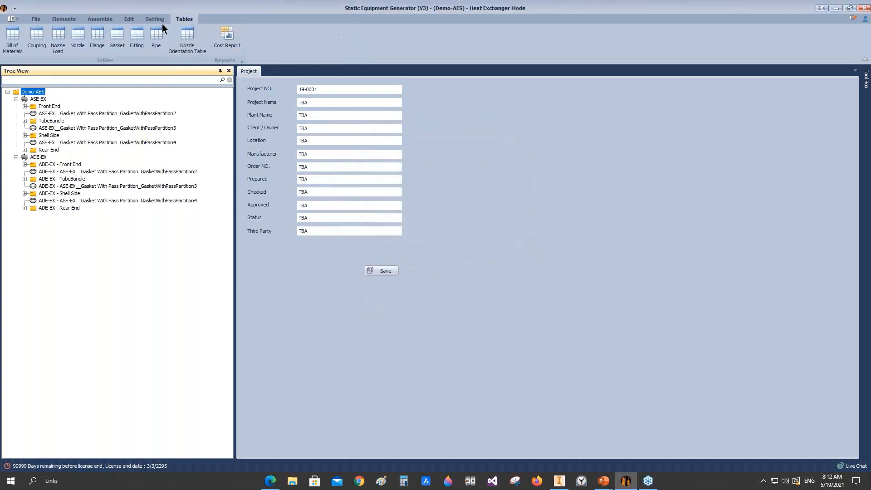
left_click(10, 41)
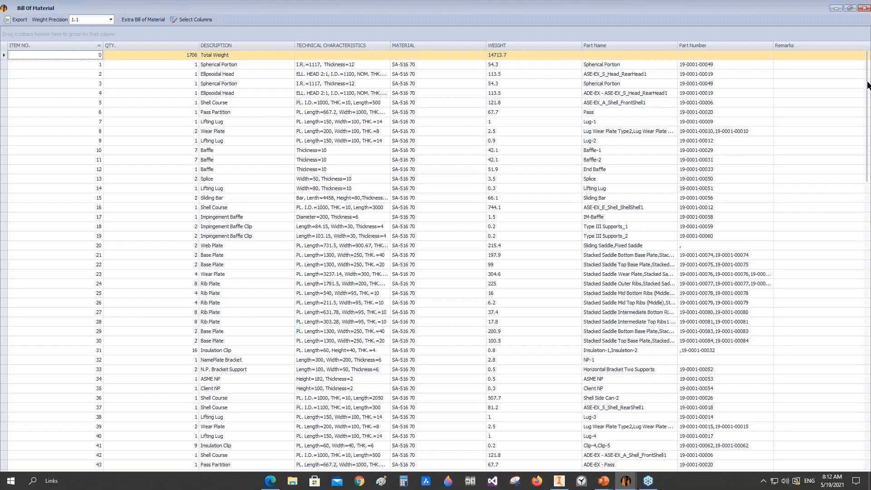
left_click_drag(866, 95, 850, 369)
left_click(89, 463)
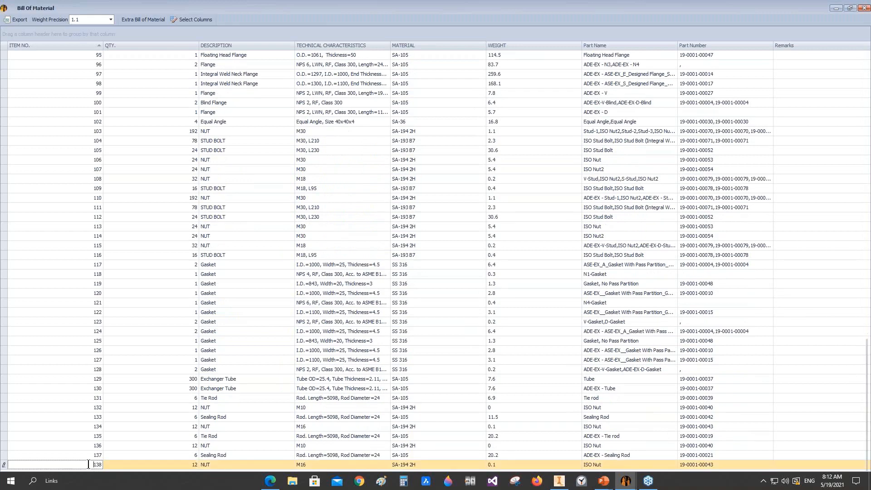
left_click_drag(88, 464, 105, 465)
left_click(863, 8)
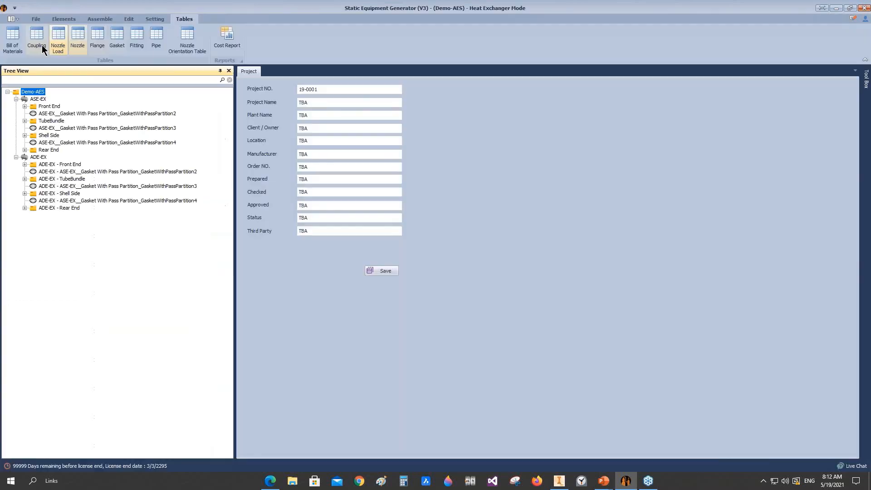
Turn on BOM grouping by overall project, choose Sort Numbering, save the application settings and reopen the bill of materials
left_click(146, 19)
left_click(136, 38)
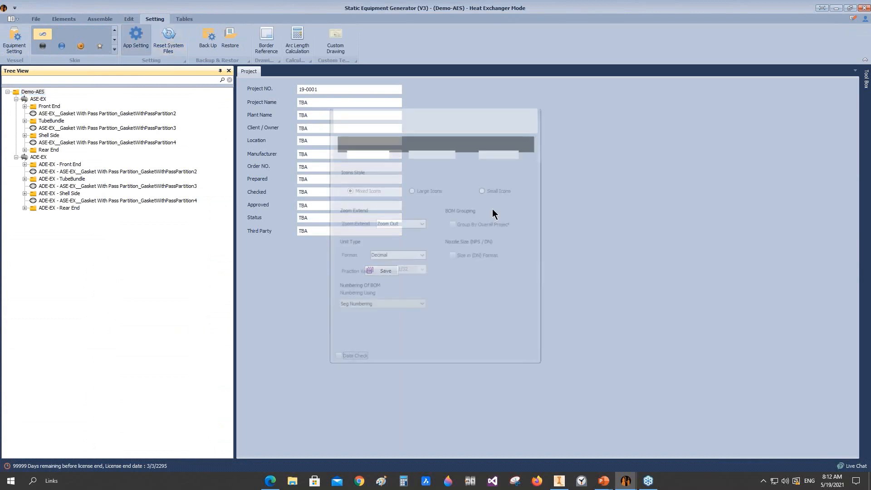
left_click(472, 224)
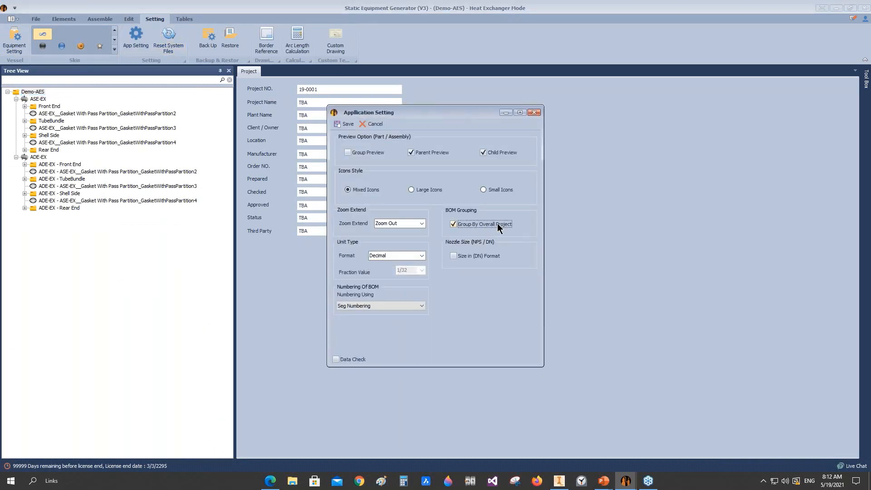
left_click(389, 306)
left_click(360, 320)
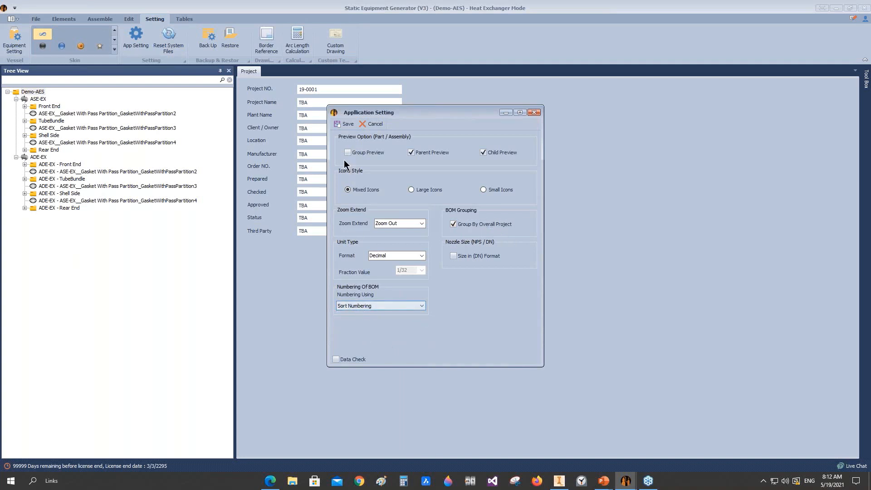
left_click(347, 124)
left_click(184, 19)
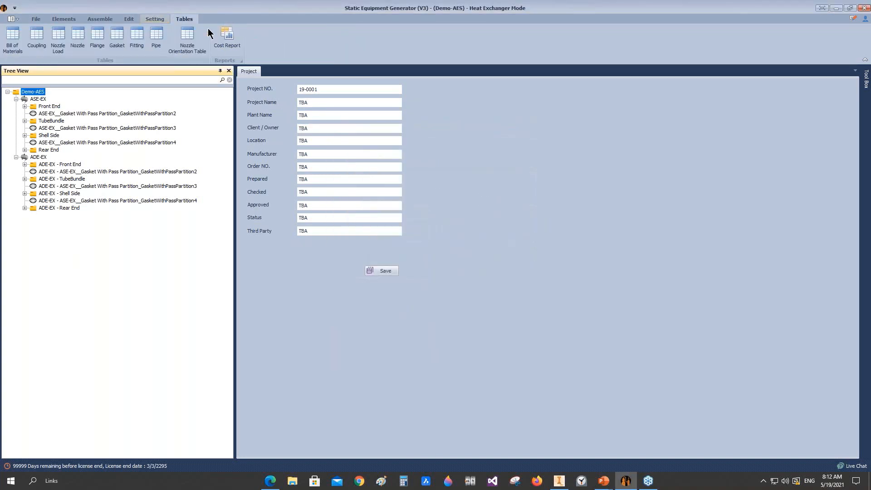
left_click(17, 36)
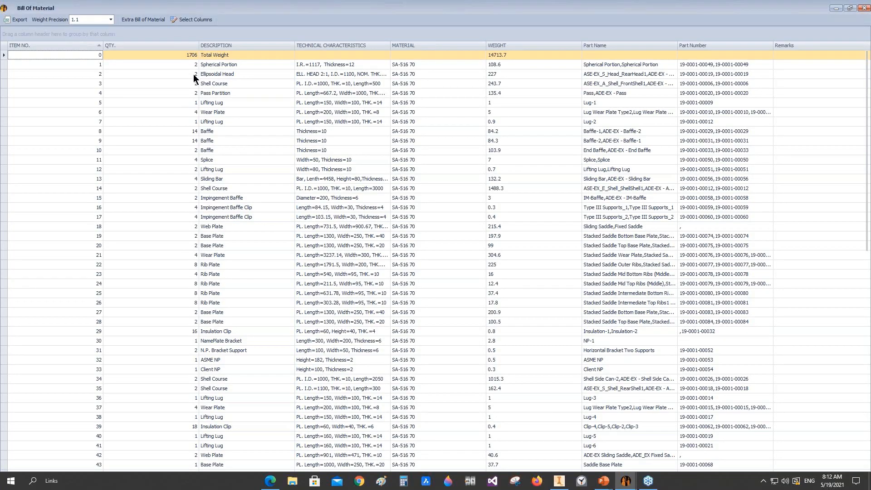
Examine the ellipsoidal head item's quantity and part names, widening the Part Name column to show the full names
left_click(4, 74)
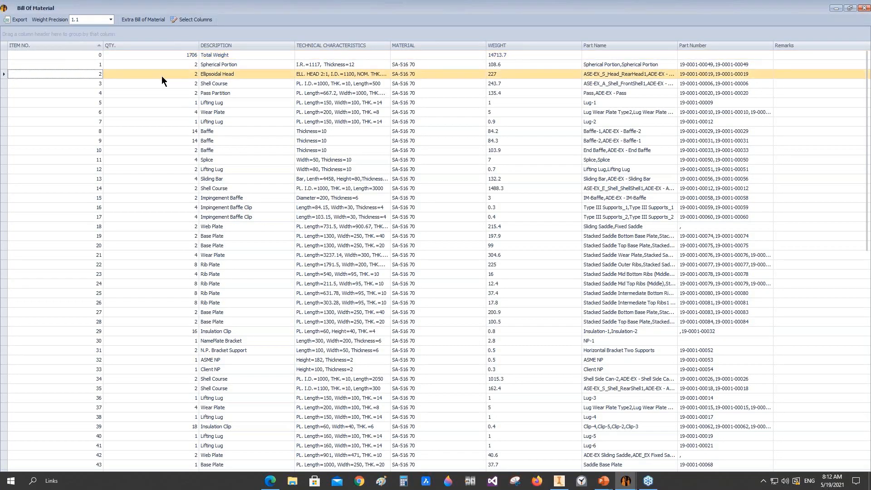
left_click(187, 73)
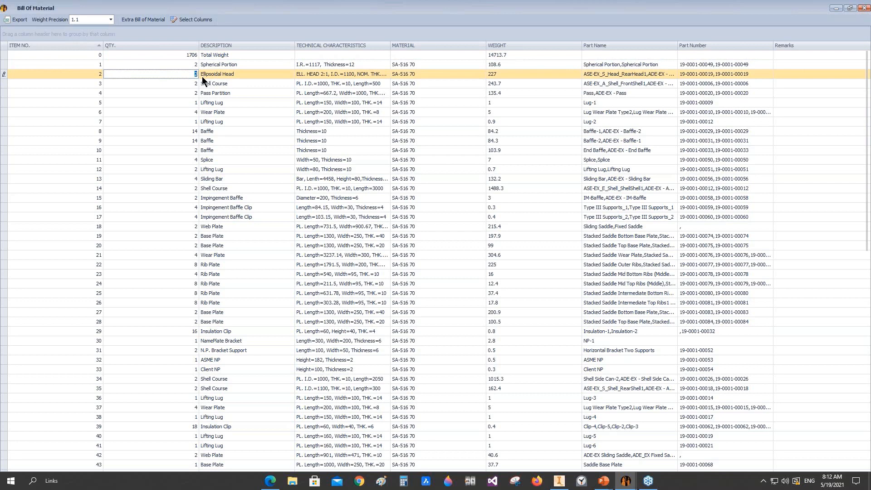
left_click(610, 74)
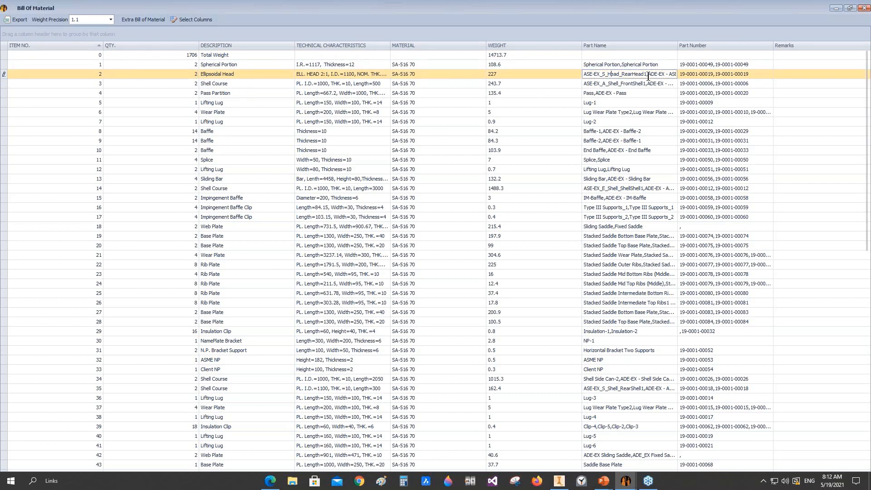
double_click(678, 46)
left_click_drag(568, 75, 396, 80)
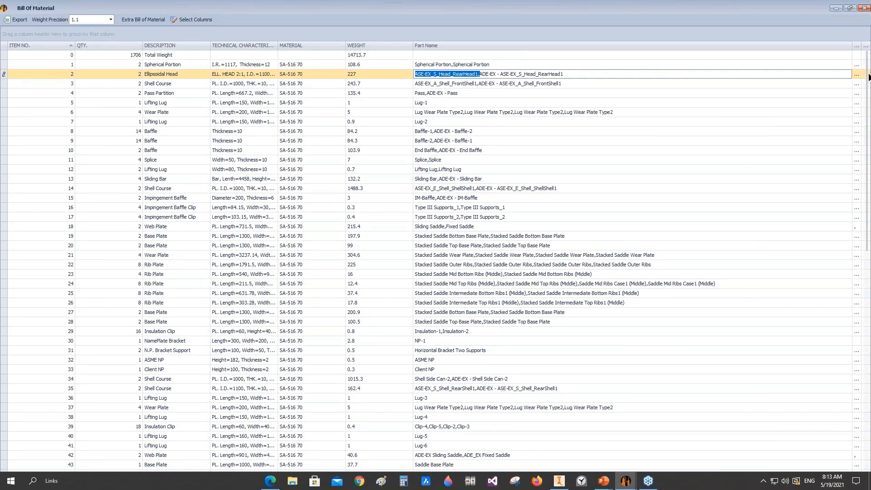
Check the grouped bill of materials down to its last item and close it
left_click_drag(867, 77, 868, 294)
left_click(73, 465)
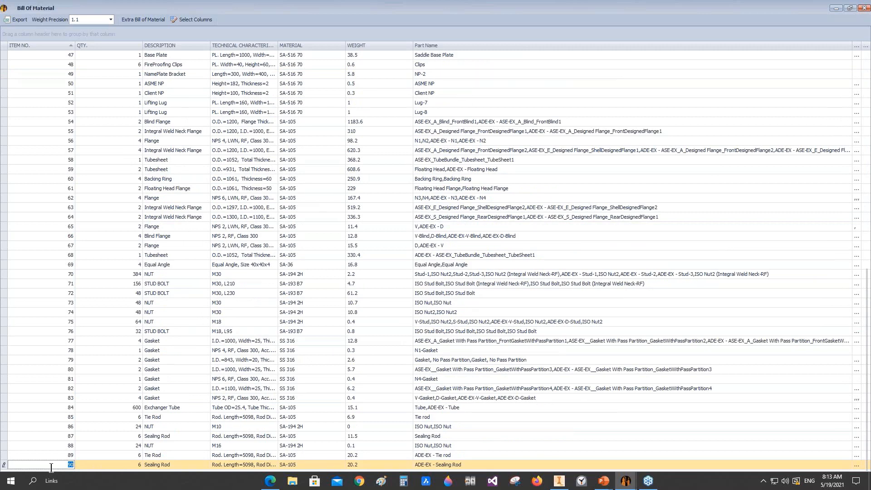
left_click(861, 9)
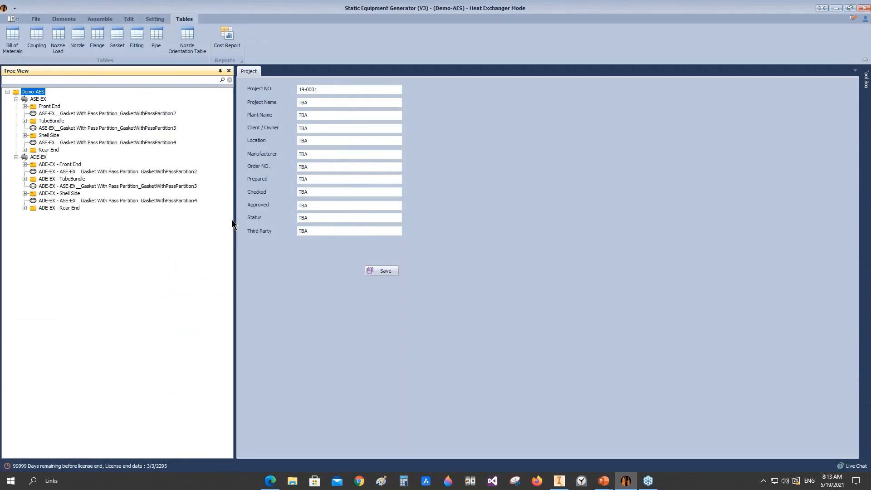
Start creating a drawing for the whole Demo-AES project so that its drawing settings open
right_click(28, 94)
mouse_move(50, 183)
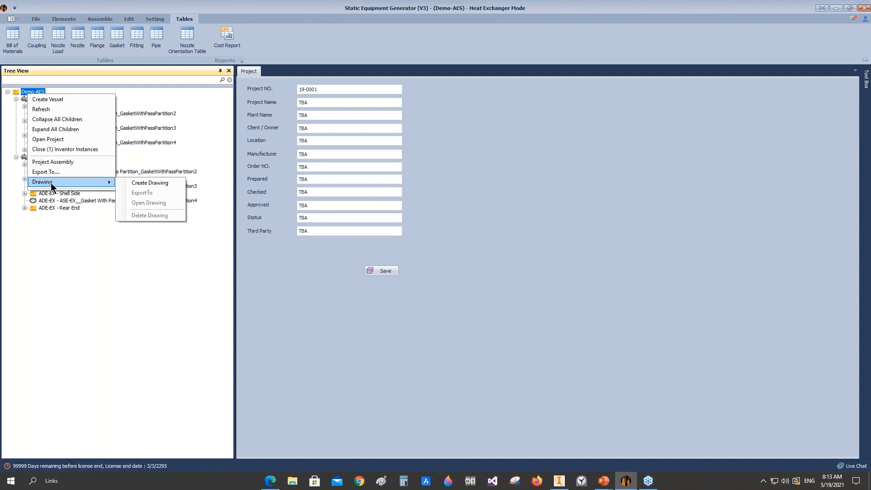
left_click(25, 90)
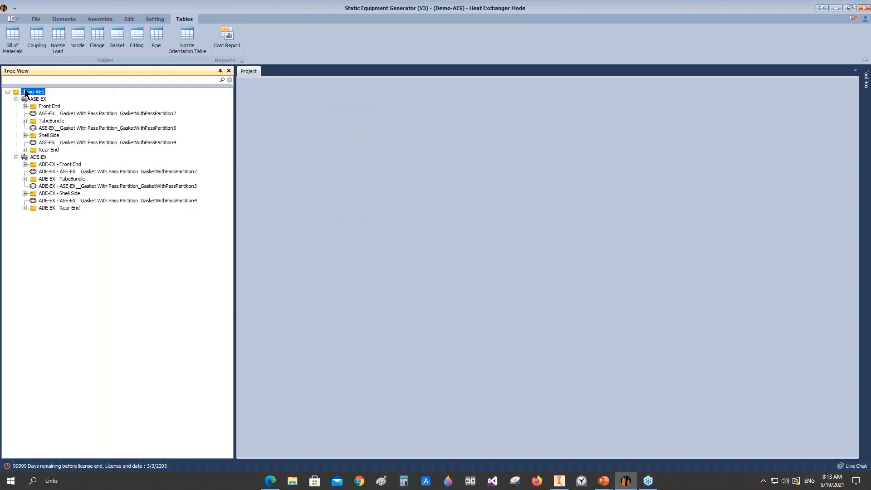
right_click(25, 91)
mouse_move(34, 180)
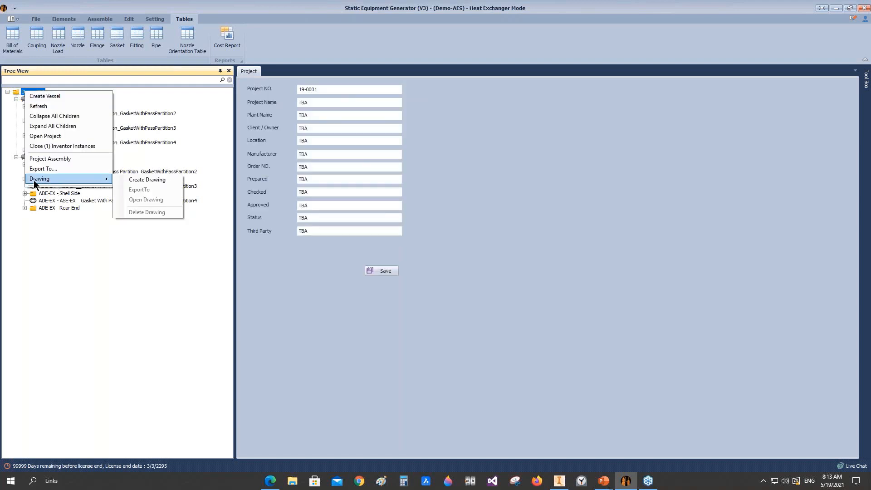
left_click(136, 179)
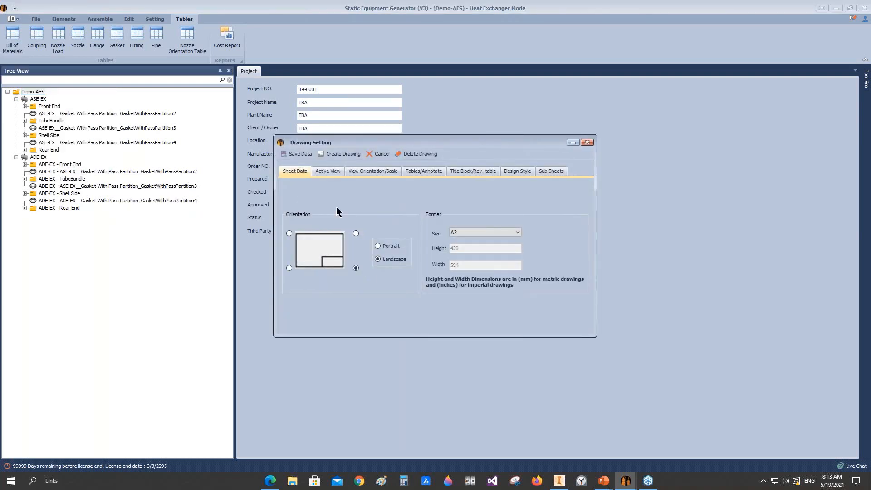
Set the drawing sheet to A1 landscape with the title block in the lower-right corner of the sheet
left_click(489, 232)
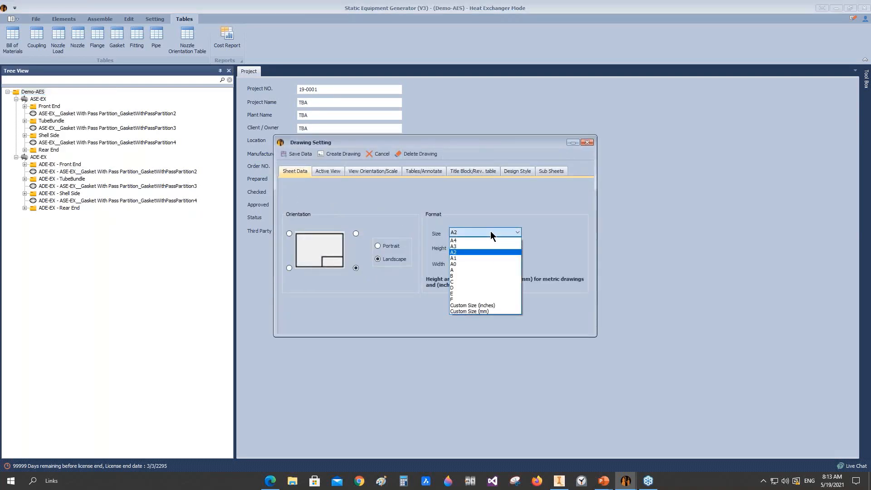
left_click(462, 258)
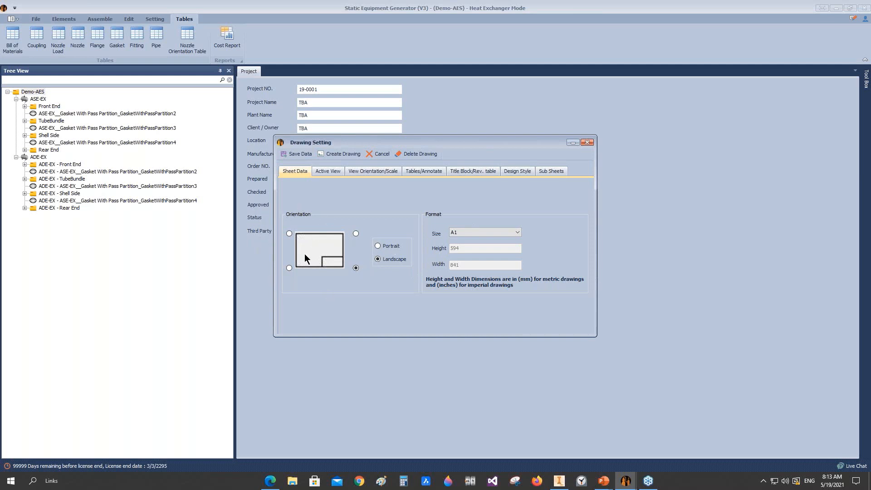
left_click(378, 259)
left_click(289, 268)
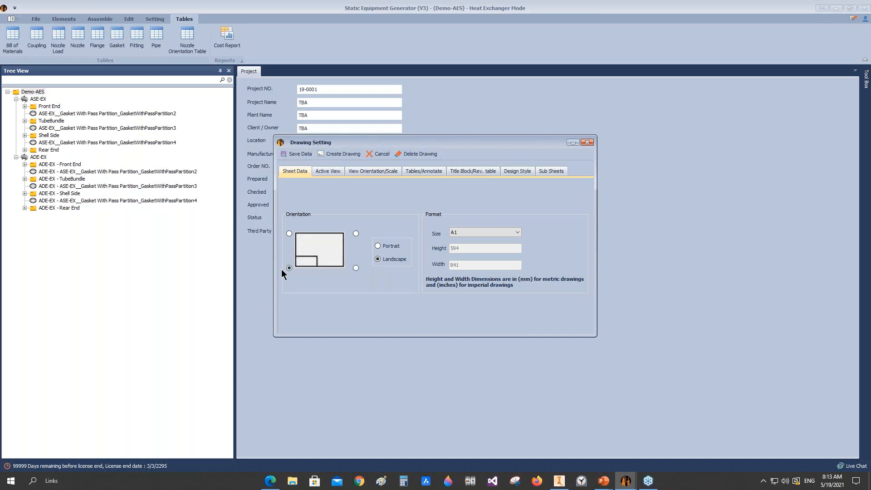
left_click(354, 234)
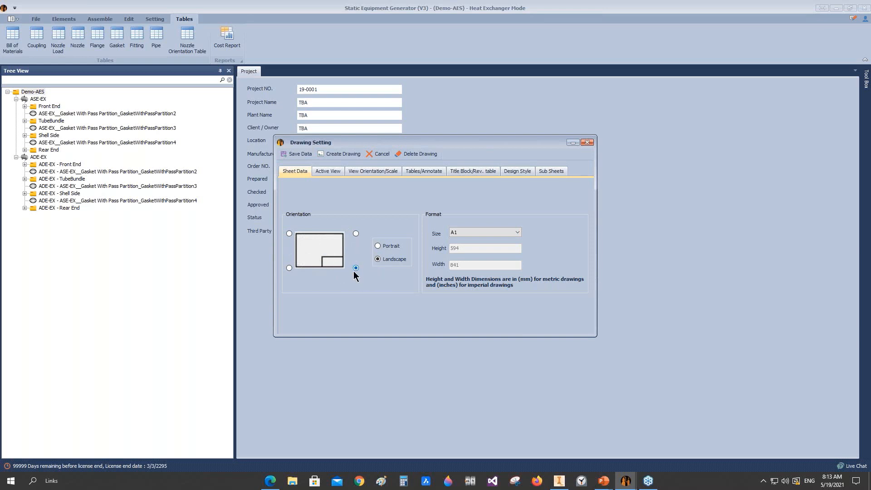
Activate the Right Side view alongside the elevation and set the spacing between them to 4 cm
left_click(328, 171)
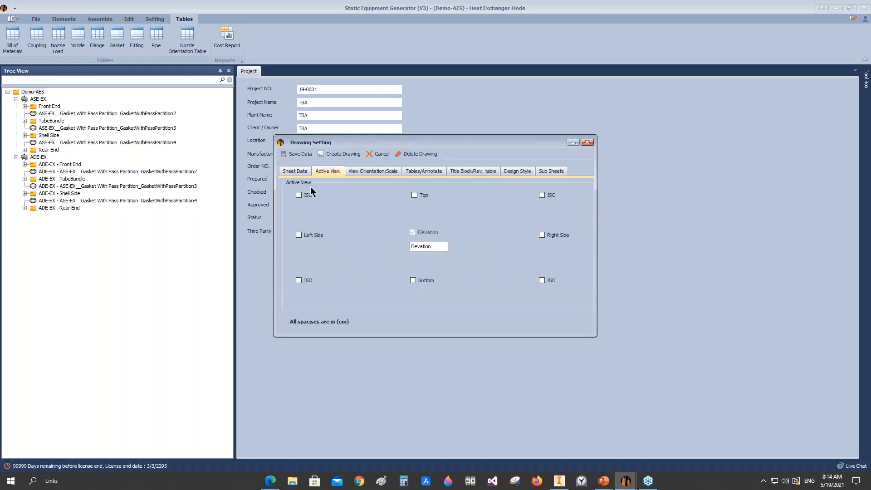
left_click(542, 235)
left_click(495, 236)
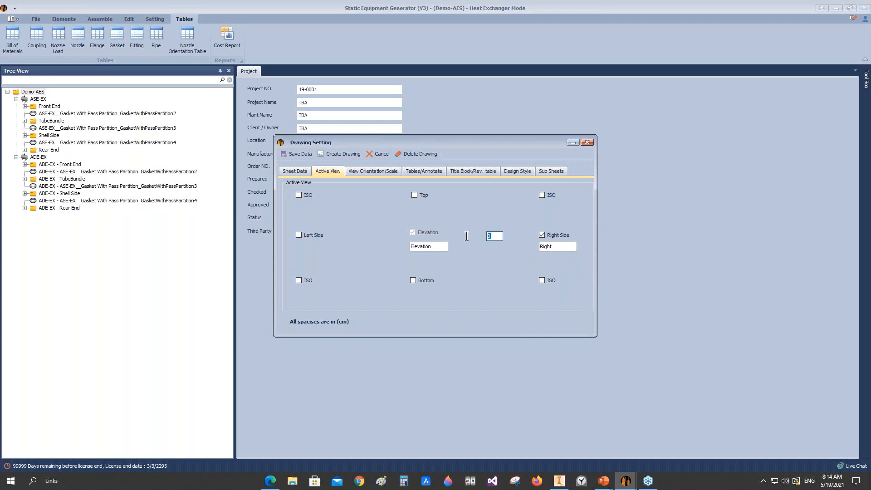
type("4")
Open the view orientation and scale settings, and check the Demo-AES assembly's left view in Autodesk Inventor
left_click(374, 172)
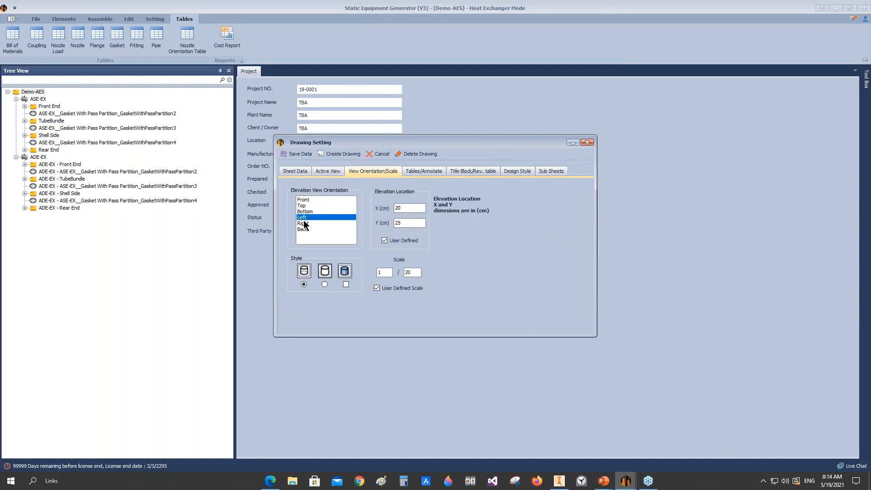
left_click(560, 483)
left_click(843, 105)
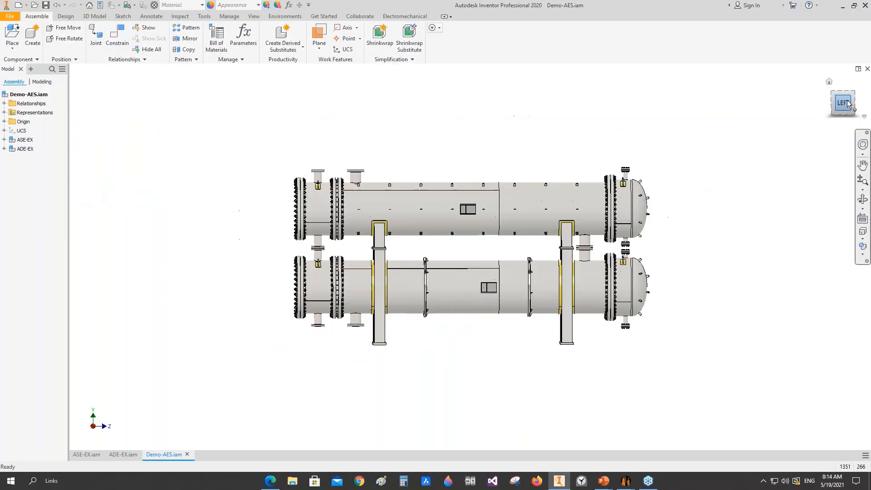
scroll(443, 162, "up", 5)
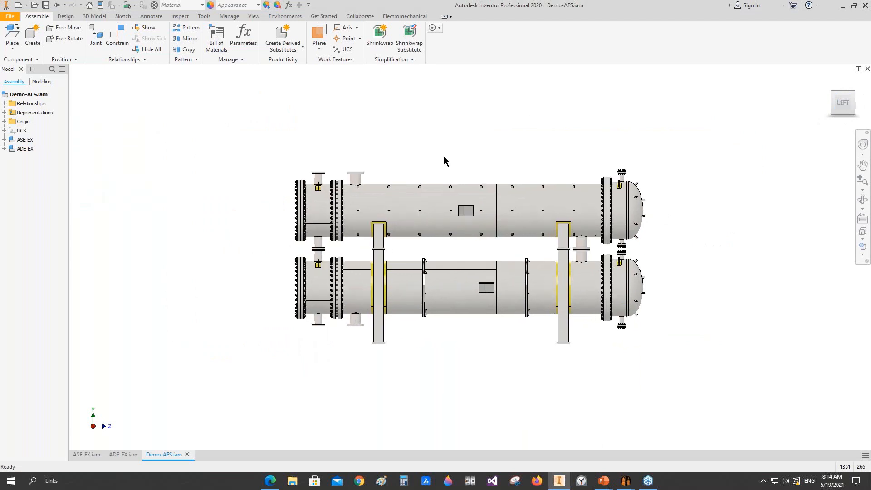
key("Home")
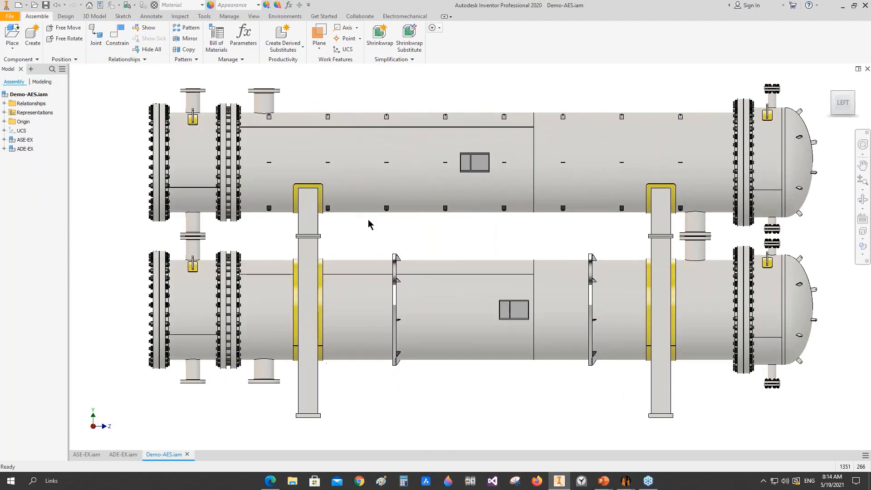
Back in Static Equipment Generator, choose the hidden-lines-removed style and set the elevation location to X 3, Y 30 cm and the scale to 1/16
left_click(700, 442)
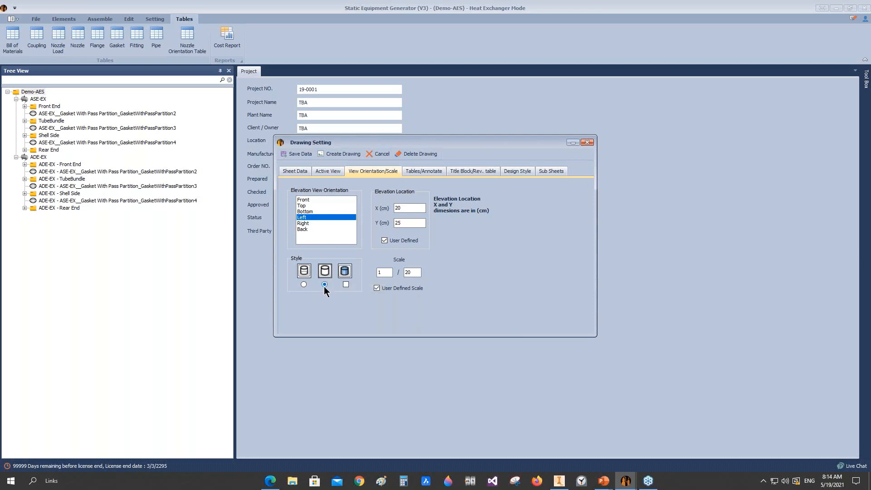
double_click(401, 209)
type("3")
double_click(405, 223)
type("30")
double_click(413, 274)
type("16")
Include the nozzle table in the drawing, and review the drawing notes and the files available for Excel import without importing any
left_click(418, 171)
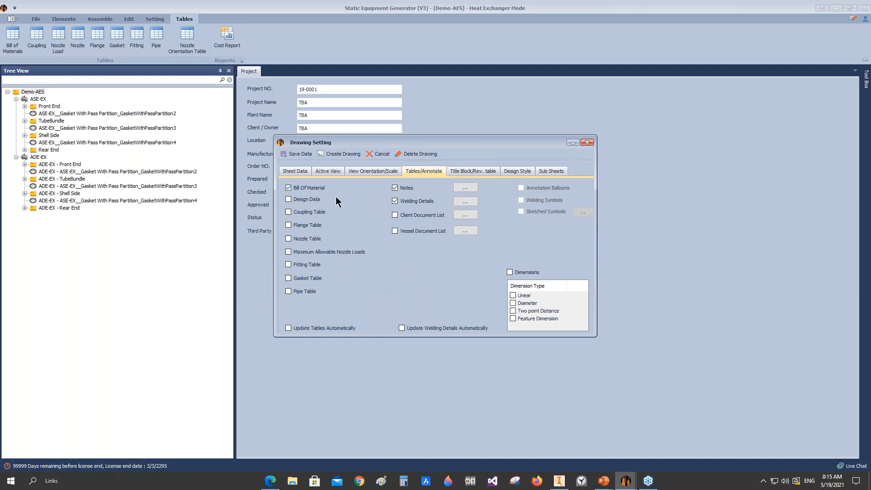
left_click(307, 240)
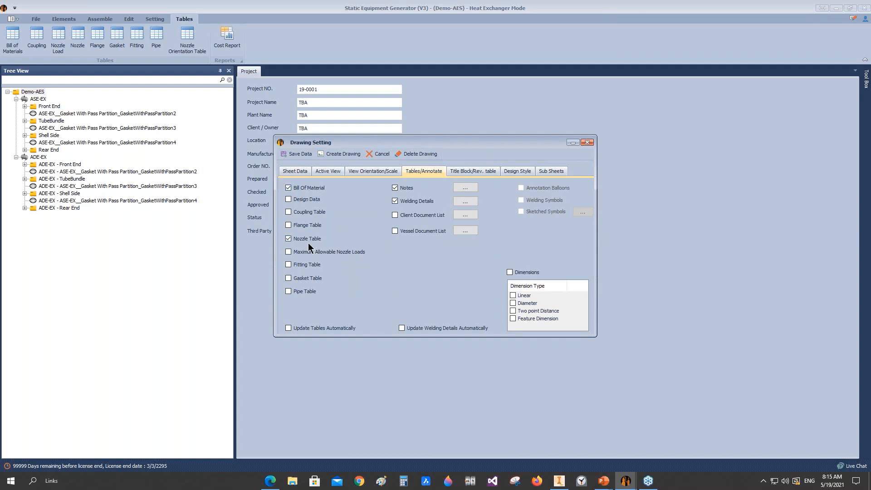
left_click(465, 187)
double_click(527, 155)
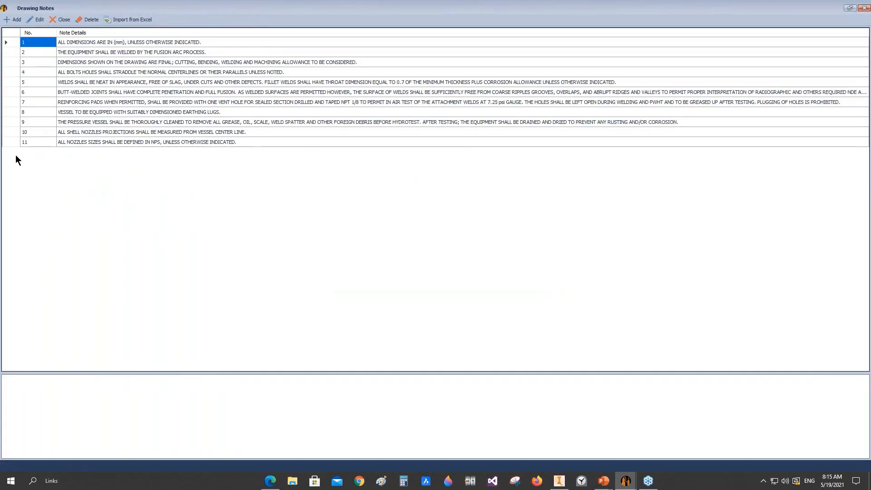
left_click(18, 53)
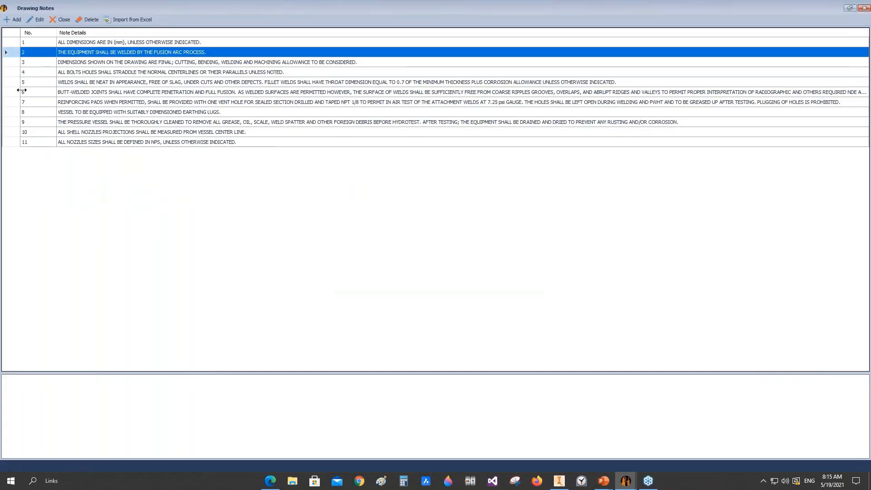
left_click(127, 19)
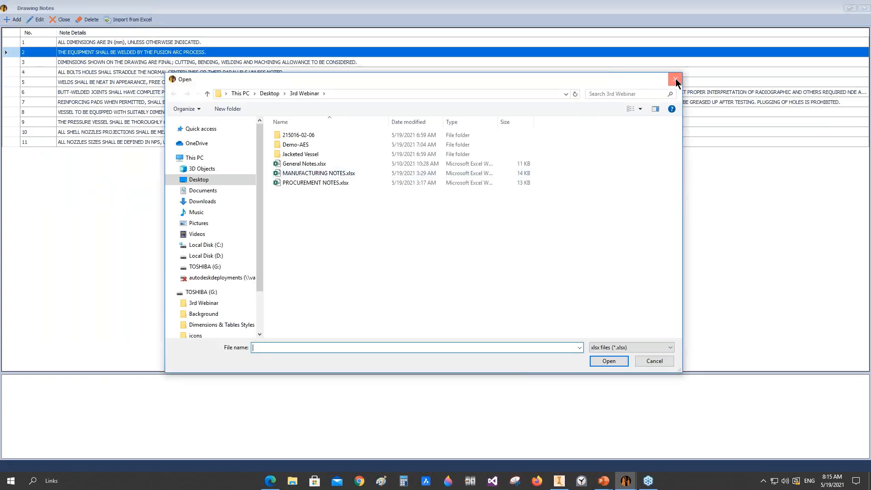
left_click(676, 82)
left_click(863, 8)
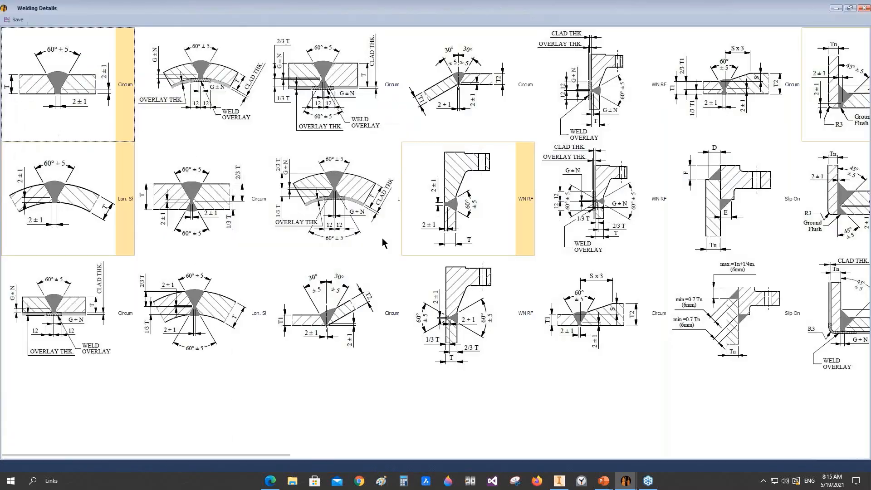
Examine the full set of welding details, close it and include the client document list in the drawing
scroll(381, 238, "right", 1)
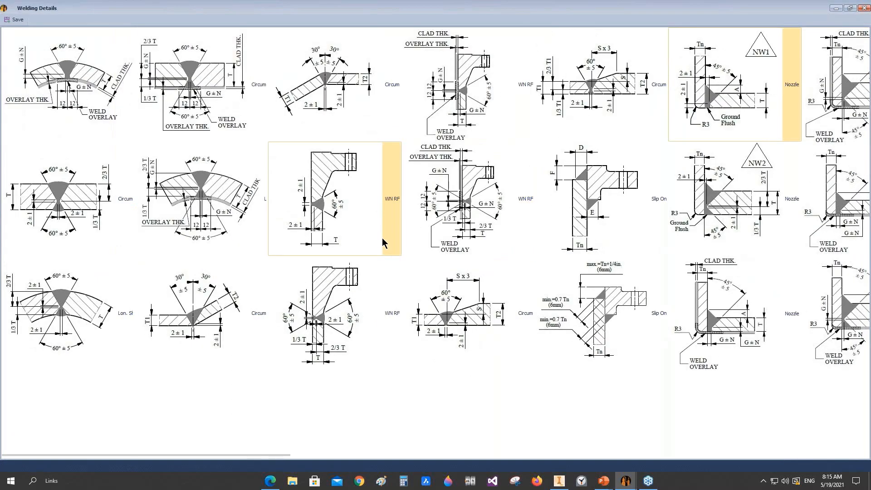
scroll(382, 242, "right", 1)
scroll(664, 171, "right", 2)
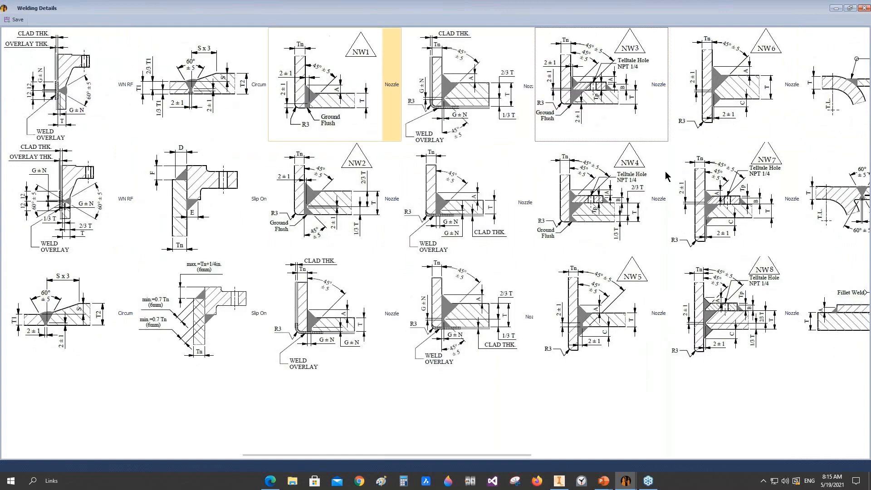
scroll(665, 170, "right", 2)
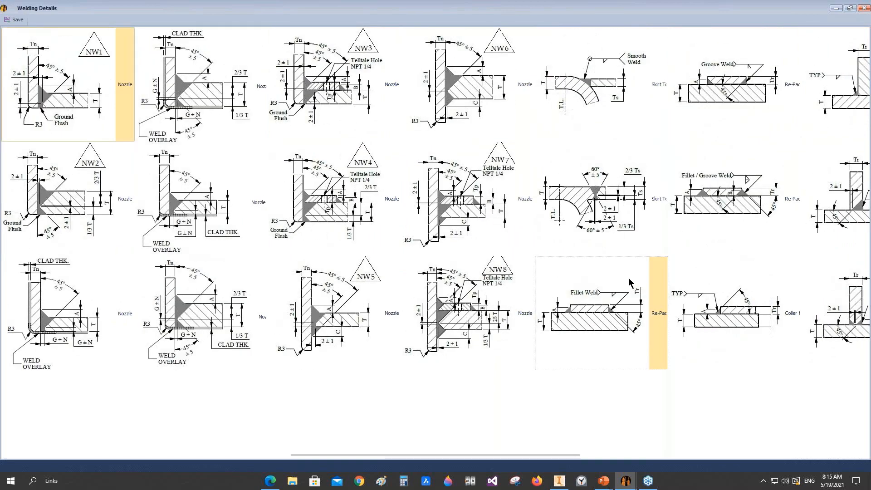
scroll(629, 282, "right", 1)
scroll(620, 308, "right", 3)
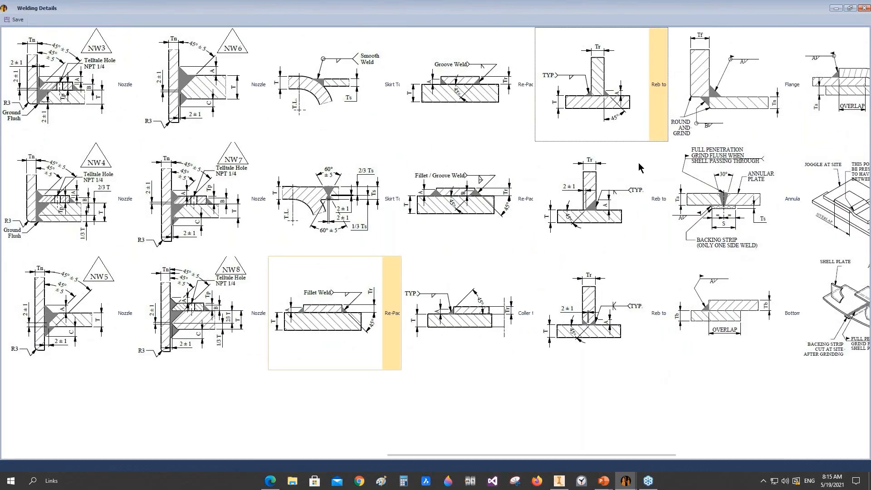
scroll(389, 311, "right", 2)
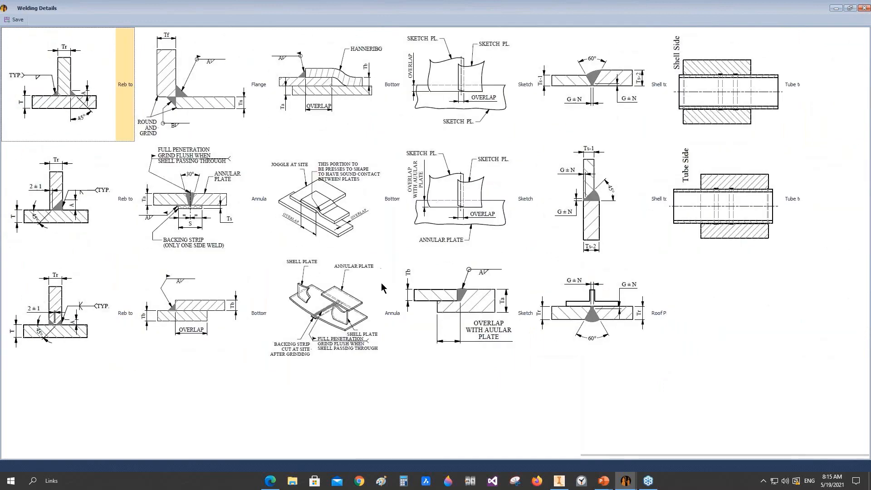
scroll(380, 283, "left", 4)
scroll(381, 287, "left", 3)
key("Escape")
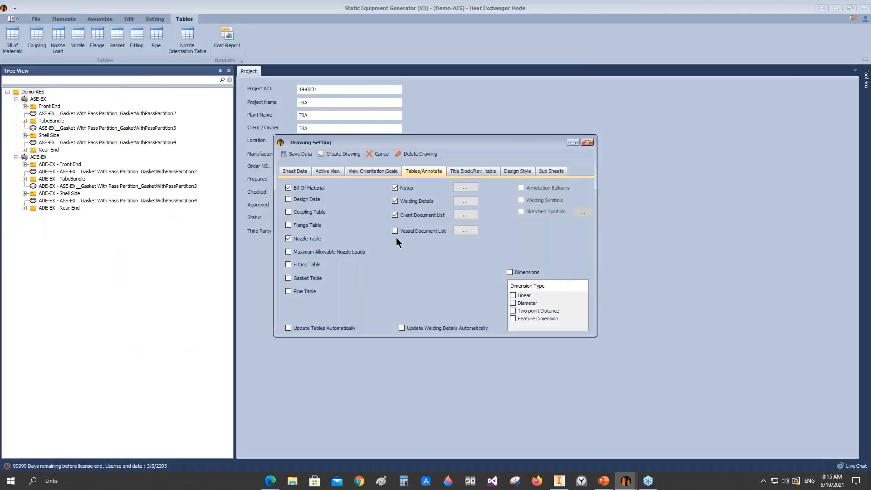
Edit the blank entry in the drawing's revision table, entering revision 0 with the description "issued for review"
left_click(463, 171)
left_click(320, 231)
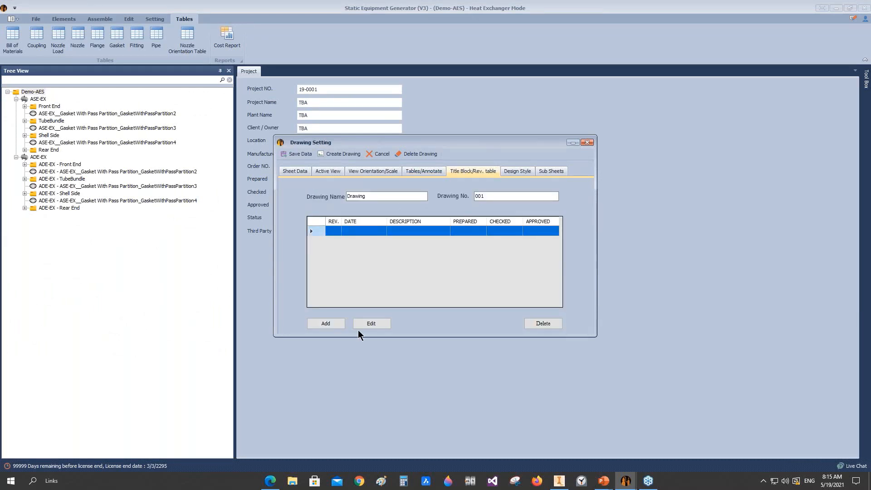
left_click(372, 322)
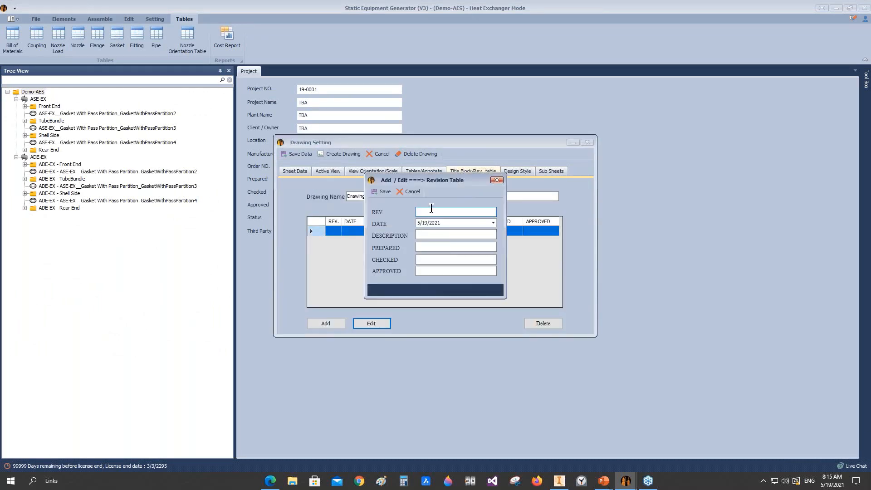
type("0")
key("Tab")
key("Tab")
type("issued for review")
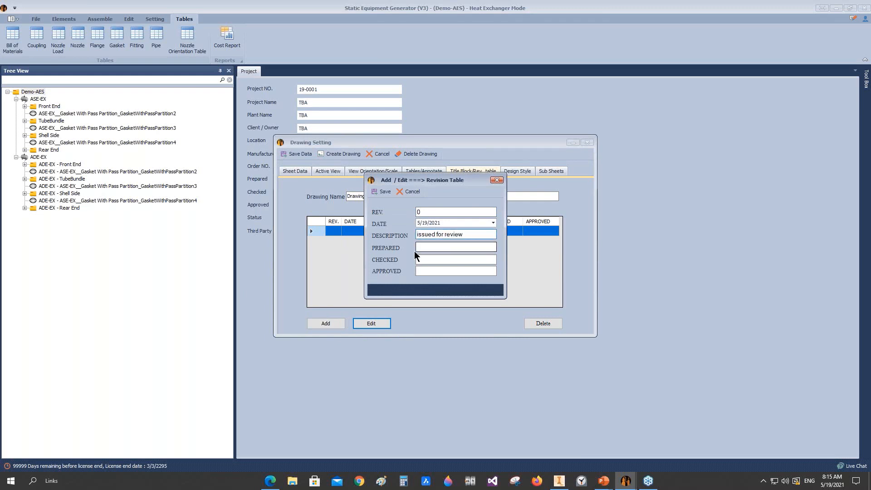
Enter A for prepared, checked and approved, save the revision, and add two blank rows to the revision table
left_click(416, 248)
type("A")
left_click(418, 260)
type("A")
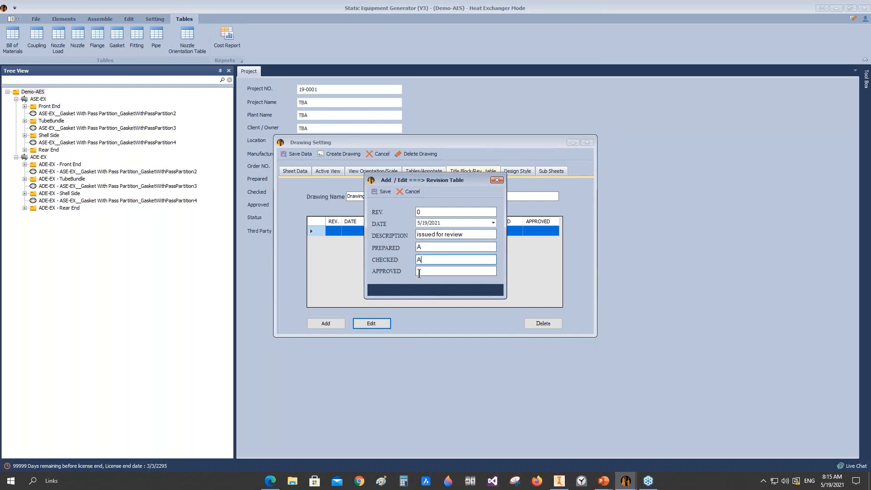
left_click(418, 271)
type("A")
left_click(382, 192)
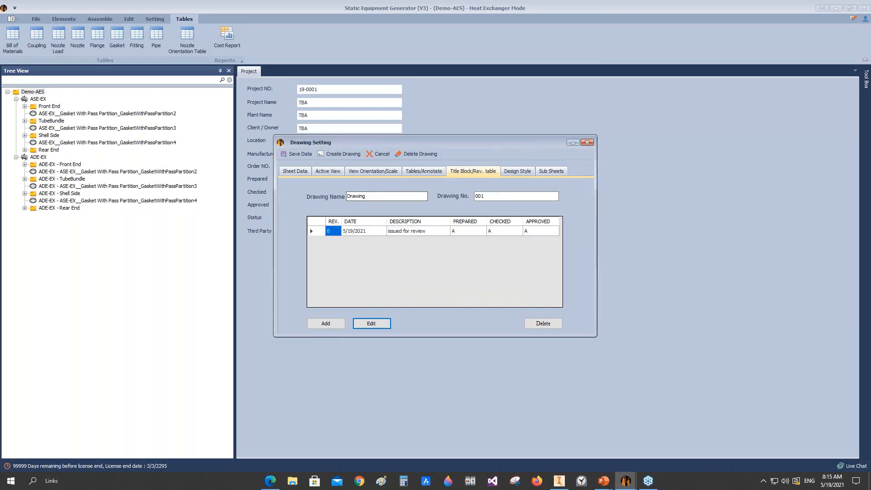
left_click(326, 323)
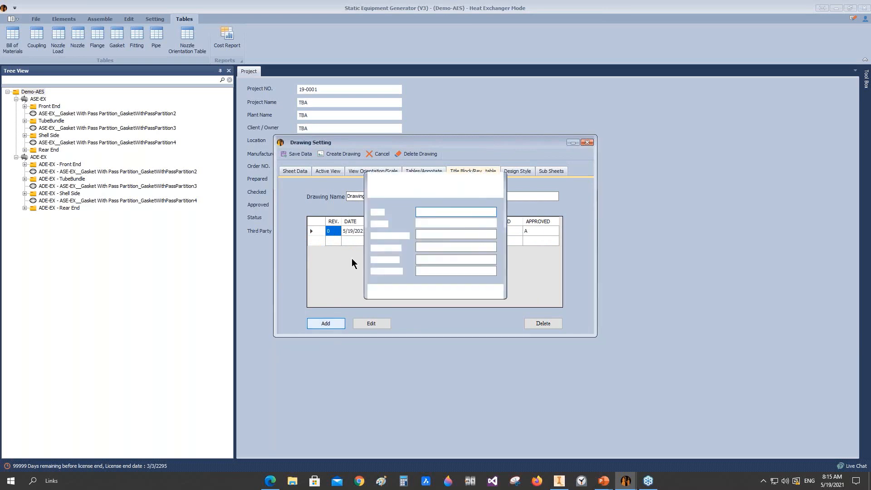
left_click(380, 191)
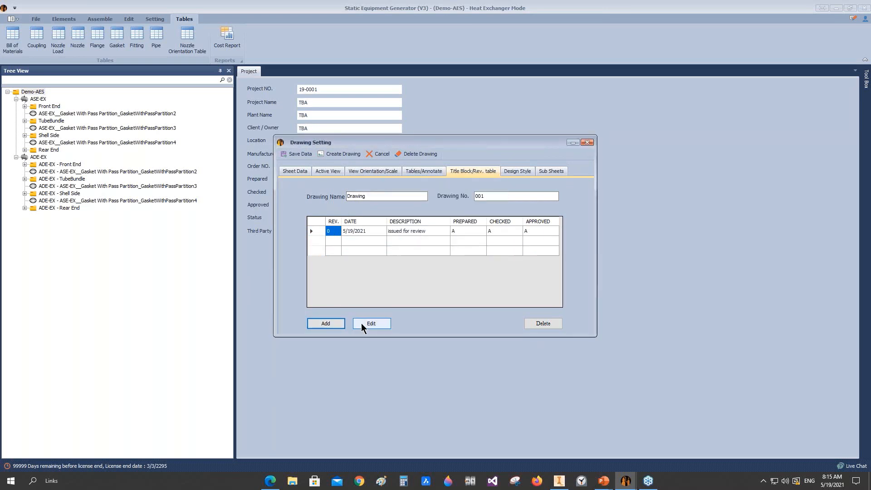
Check the main sheet's size and orientation, and set the drawing's design type to Design2 with the A3 sheet size
left_click(519, 172)
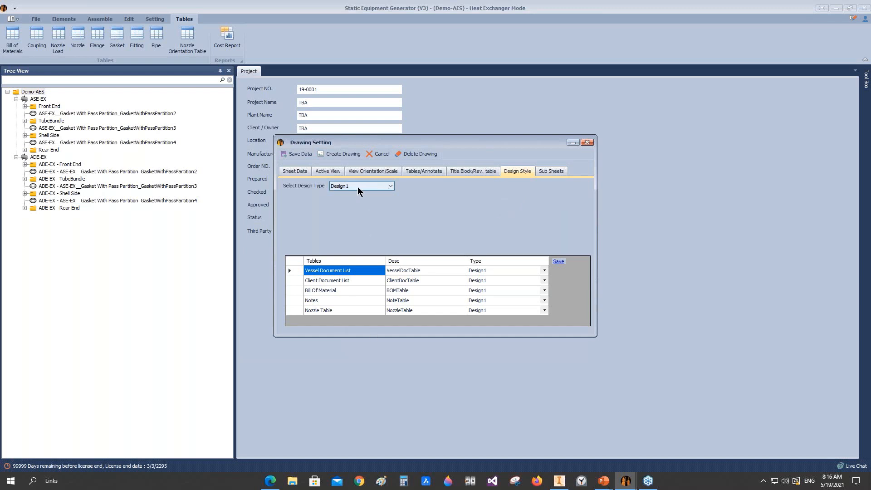
left_click(295, 171)
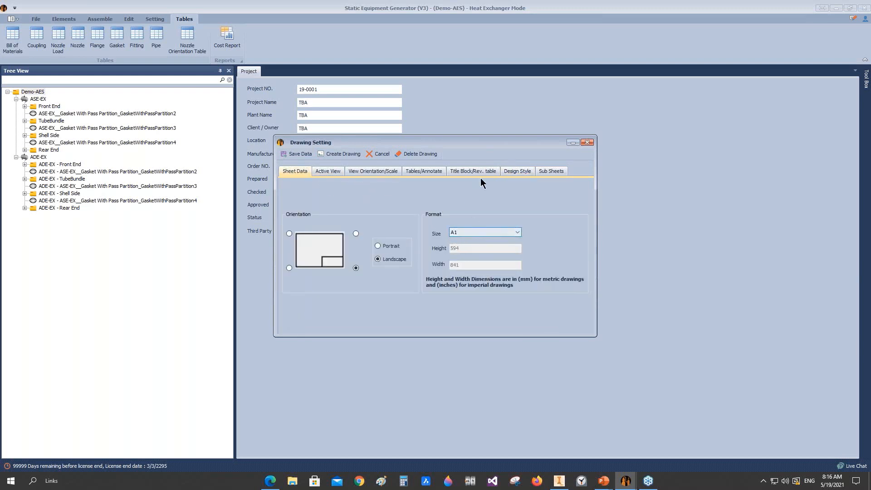
left_click(517, 171)
left_click(380, 187)
left_click(354, 200)
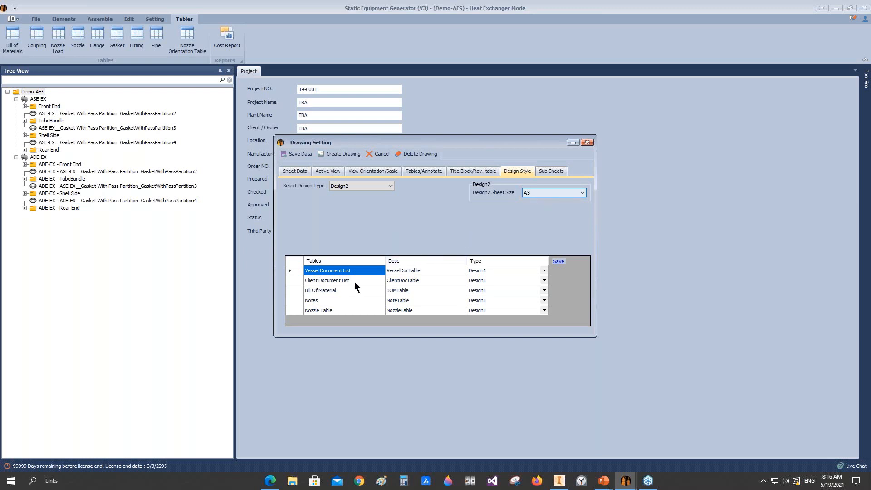
Save Design2 as the table type for the Bill Of Material and create the drawing
left_click(316, 290)
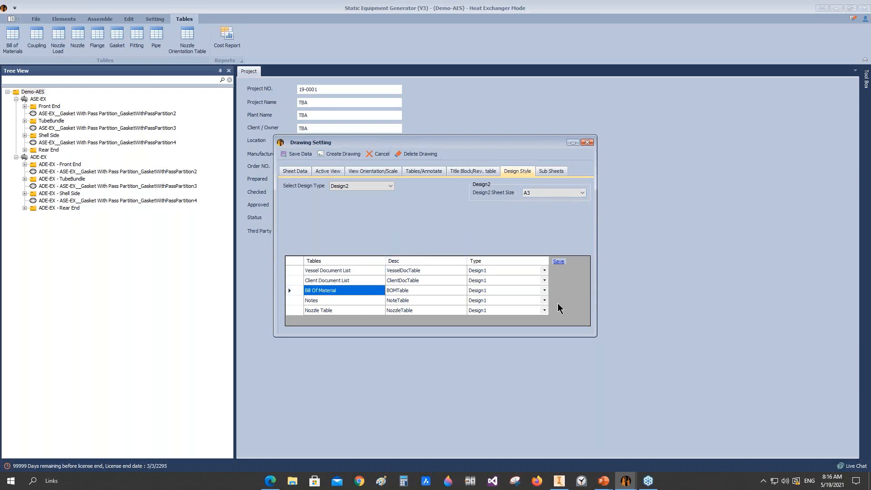
left_click(544, 291)
left_click(544, 290)
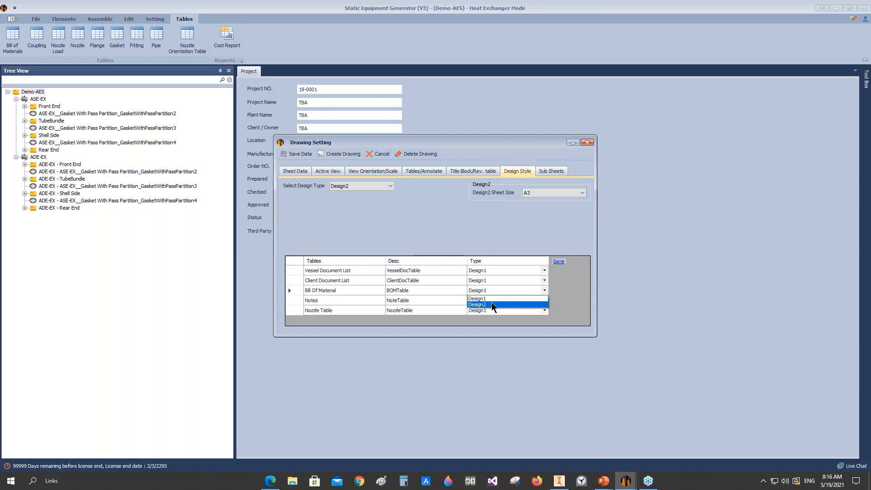
left_click(491, 304)
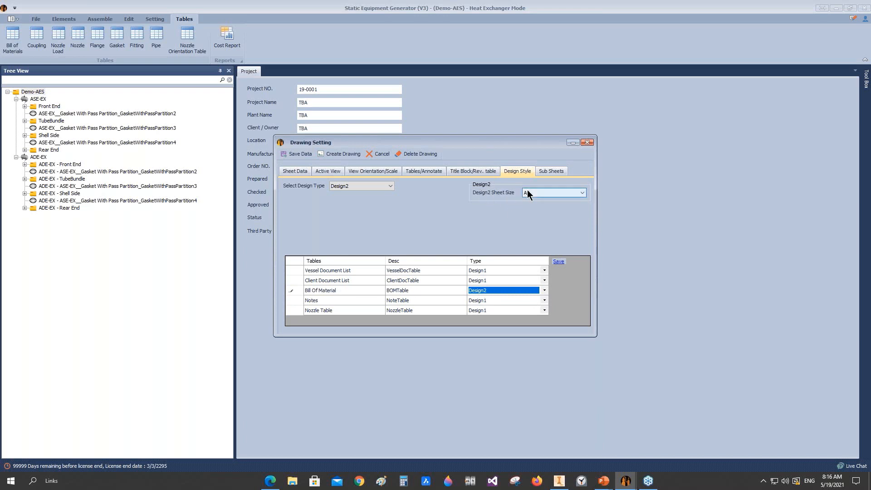
left_click(558, 261)
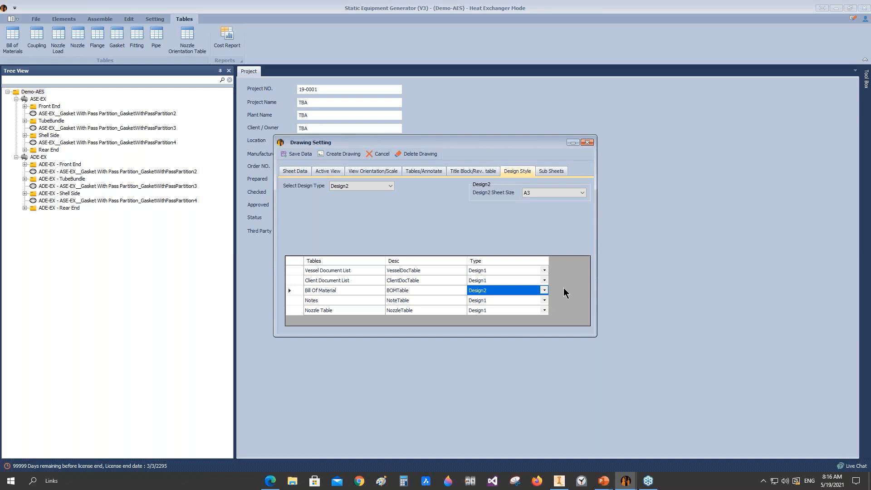
left_click(335, 153)
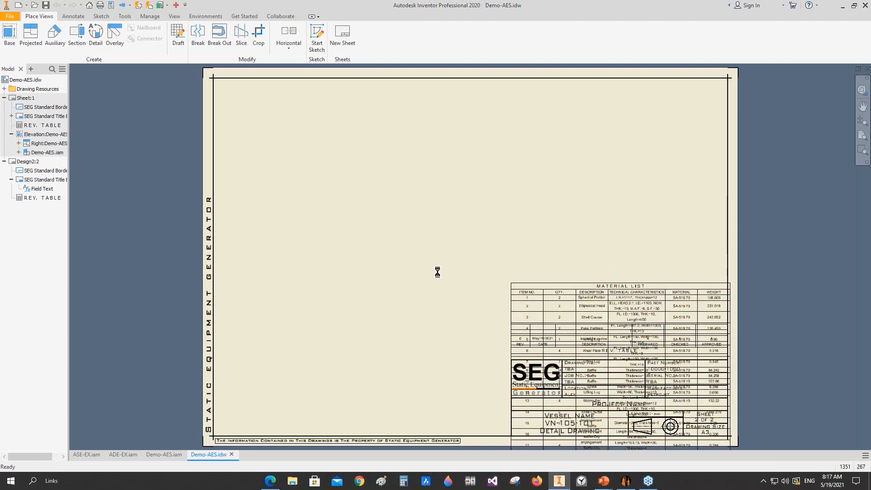
Activate Sheet:1 in Autodesk Inventor and place the shell, WN RF flange, nozzle-to-shell, re-pad and Reb to Bad weld details in a row along its lower edge
scroll(437, 278, "down", 6)
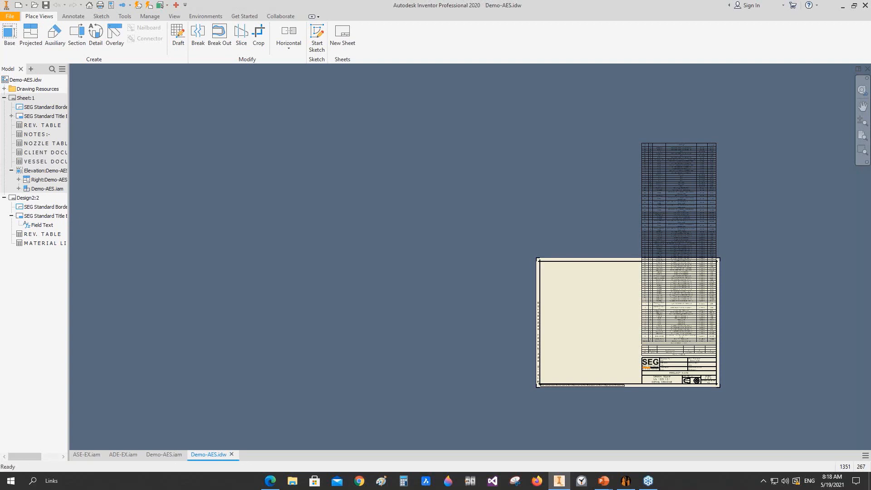
double_click(16, 99)
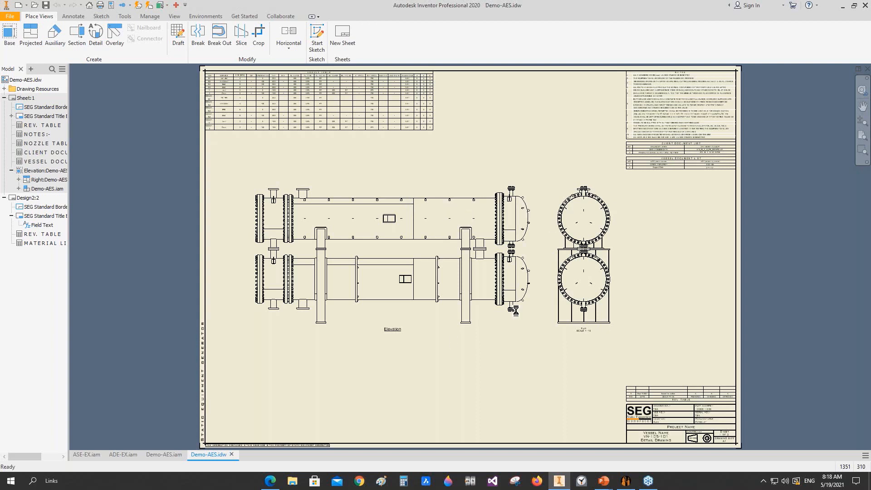
left_click(423, 246)
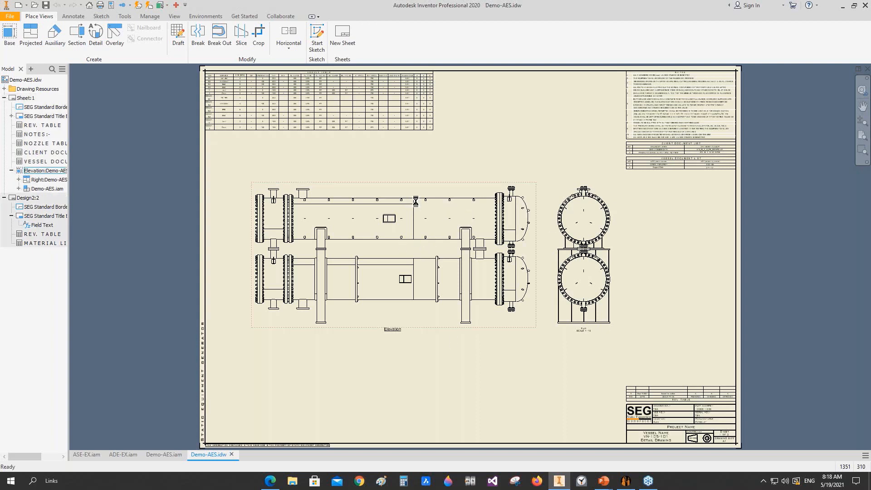
key("ctrl+v")
left_click(226, 430)
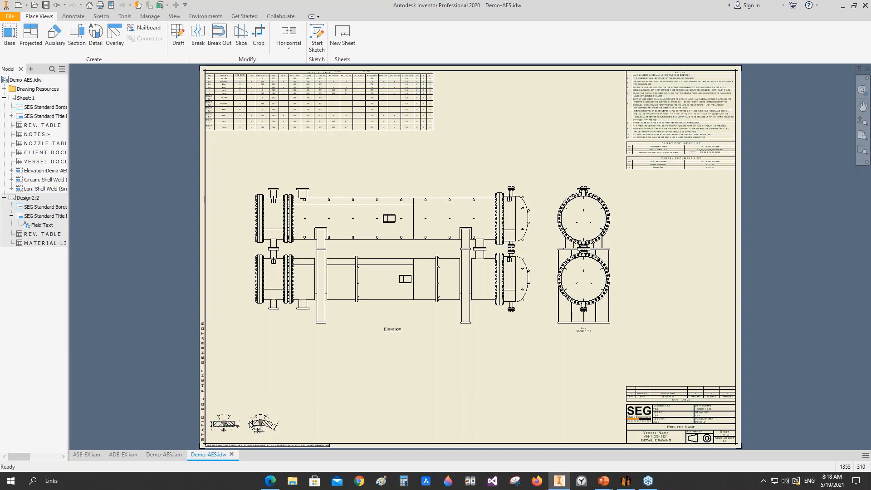
key("ctrl+v")
left_click(294, 426)
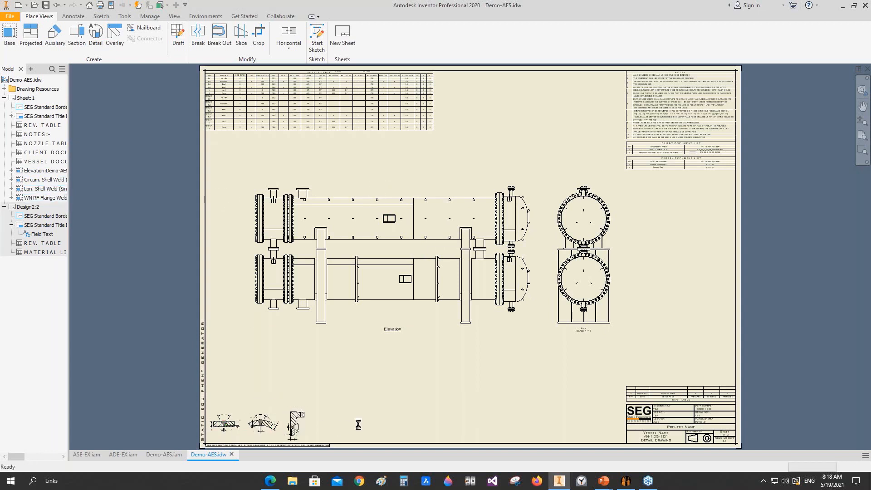
key("ctrl+v")
left_click(335, 423)
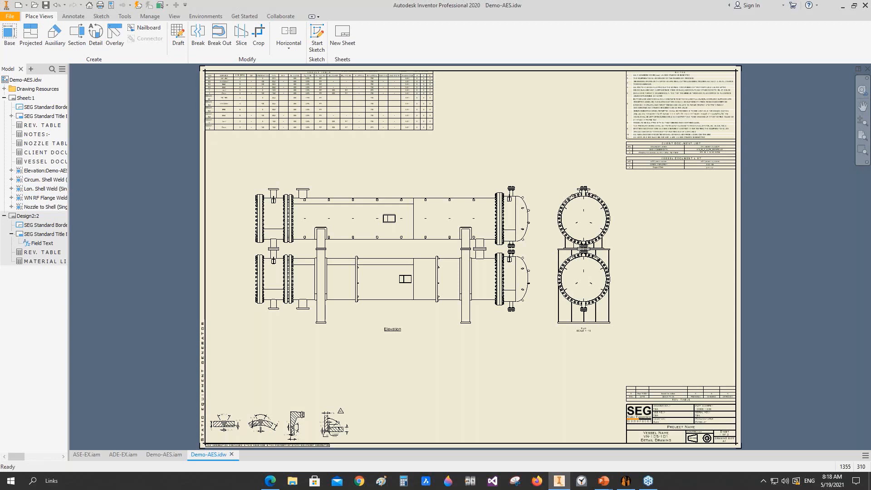
key("ctrl+v")
left_click(371, 421)
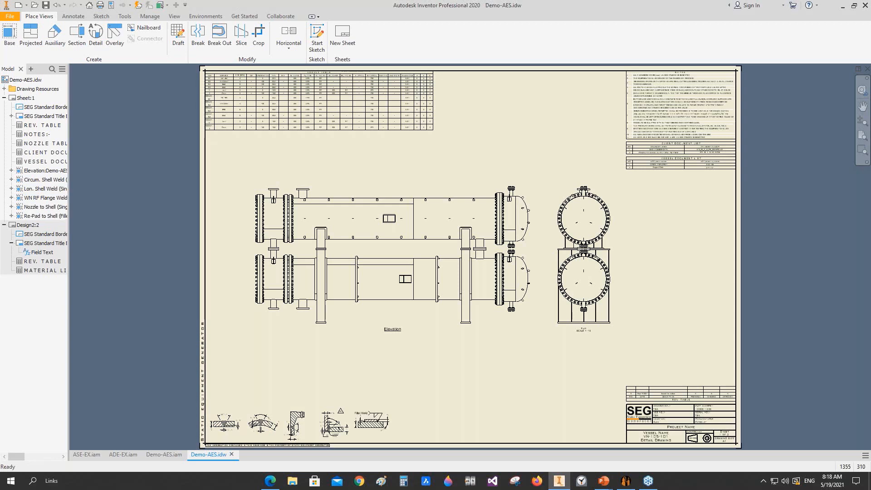
key("ctrl+v")
left_click(404, 424)
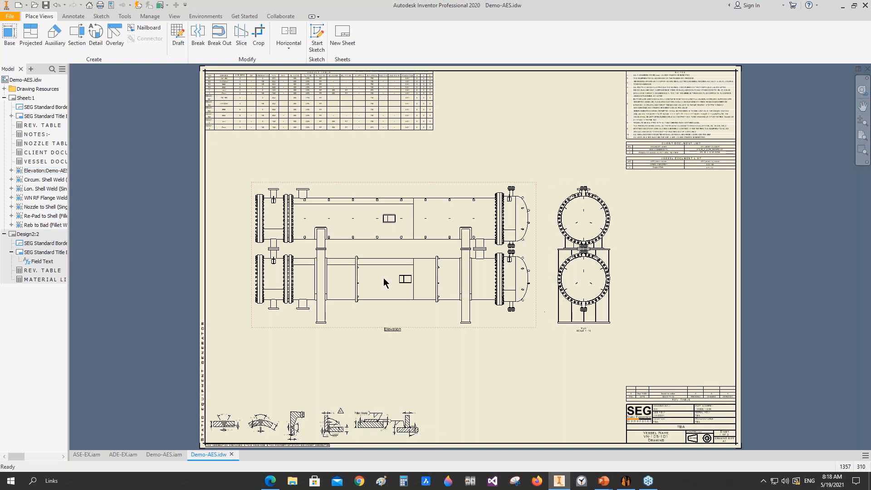
Add centre marks to the upper and lower exchangers' circular flanges in the Right view
scroll(384, 282, "up", 3)
scroll(327, 243, "down", 2)
scroll(323, 247, "up", 3)
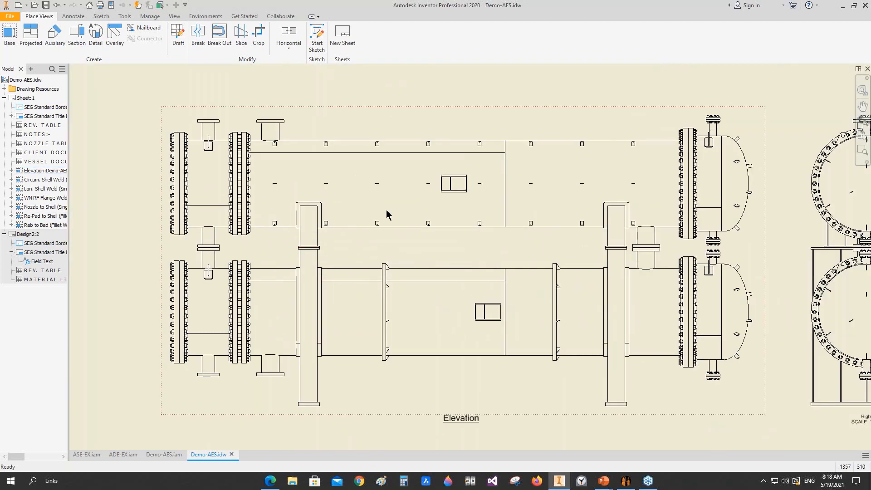
scroll(473, 220, "down", 3)
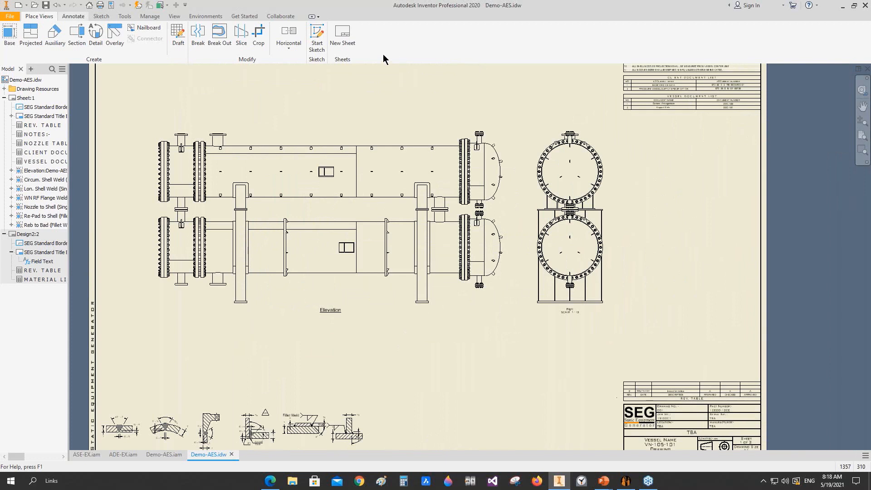
key("t")
scroll(598, 152, "up", 3)
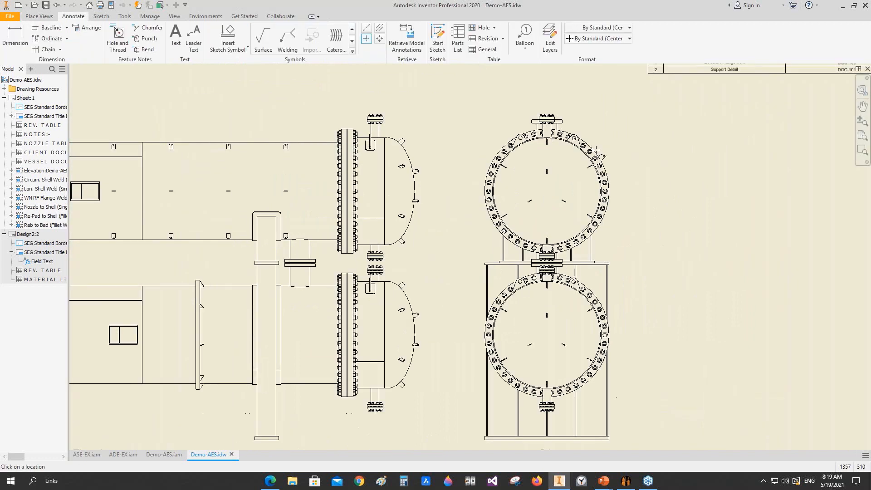
left_click(366, 38)
left_click(599, 181)
left_click(608, 334)
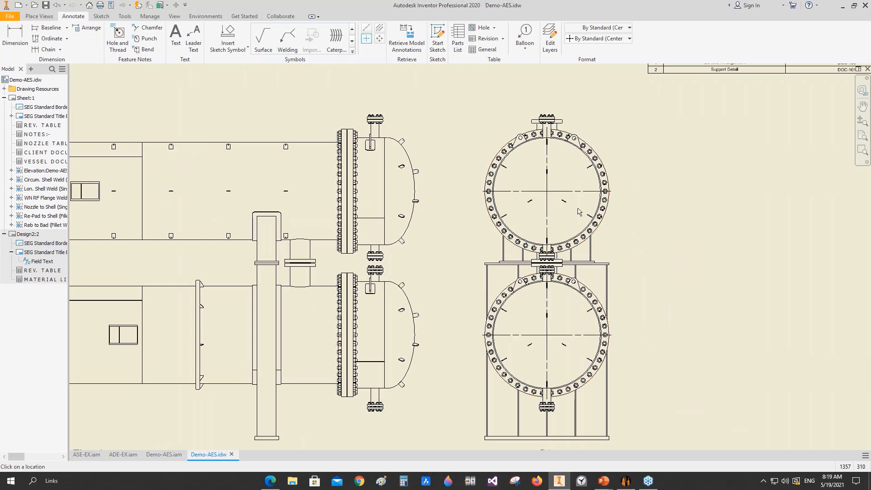
Dimension the vertical distance between the centre marks of the two exchangers, placing it beside the Right view
left_click(15, 38)
left_click(585, 335)
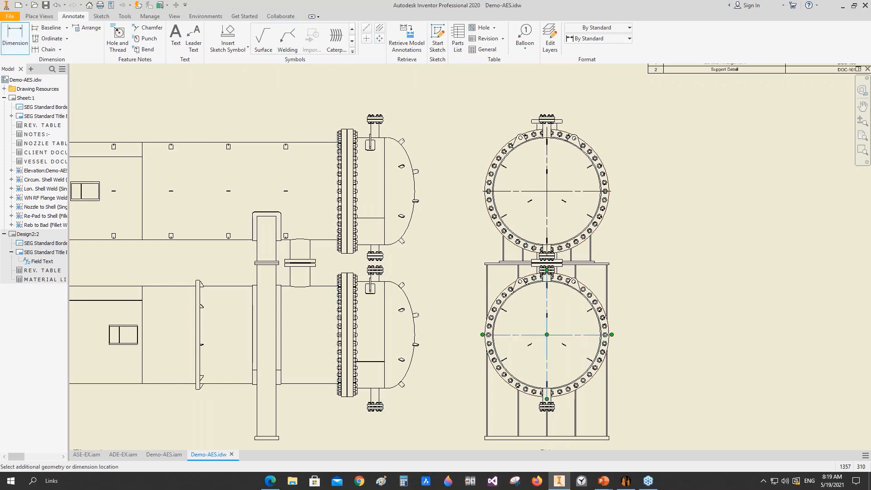
left_click(585, 191)
left_click(645, 232)
right_click(661, 198)
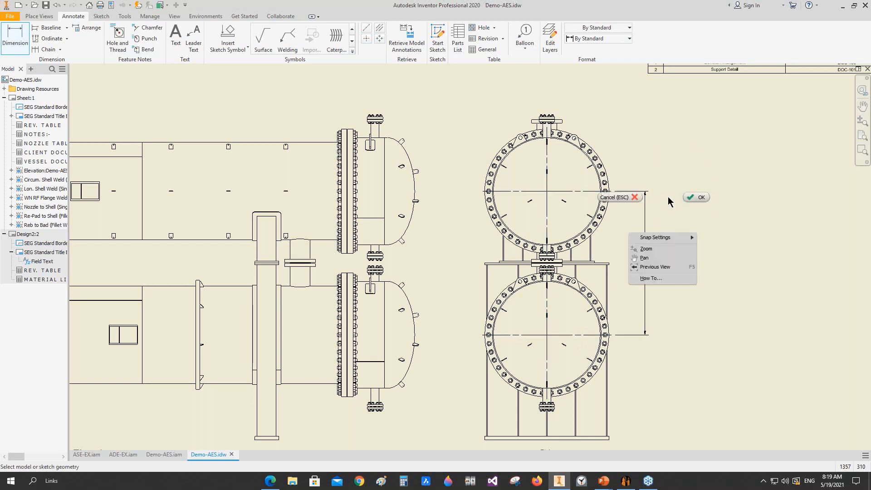
left_click(696, 197)
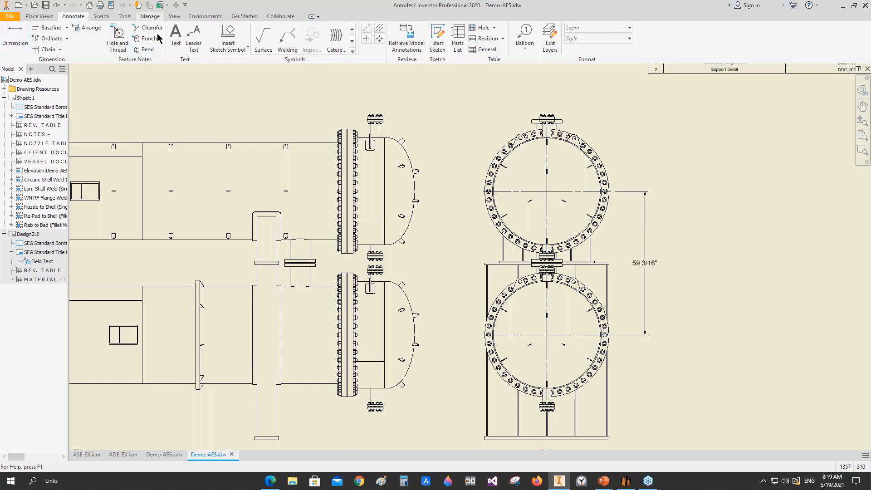
Set the linear unit of the SEG -EL. dimension style to mm and save the edit
left_click(150, 16)
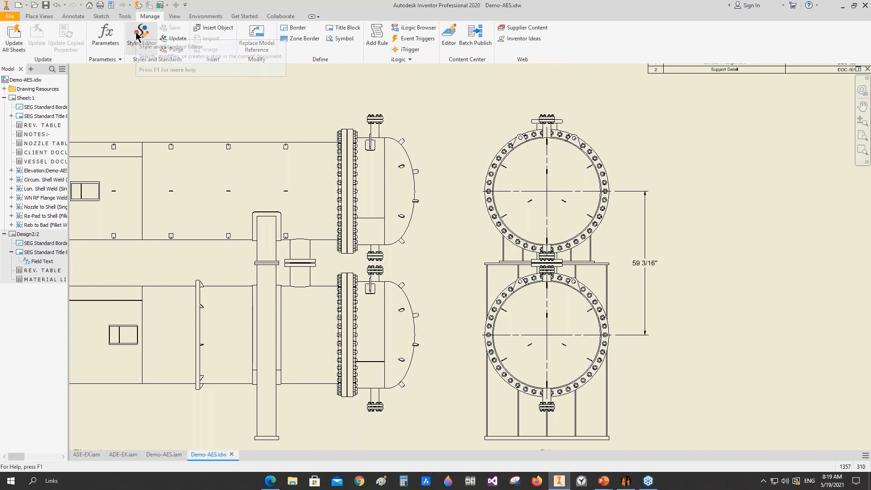
left_click(150, 40)
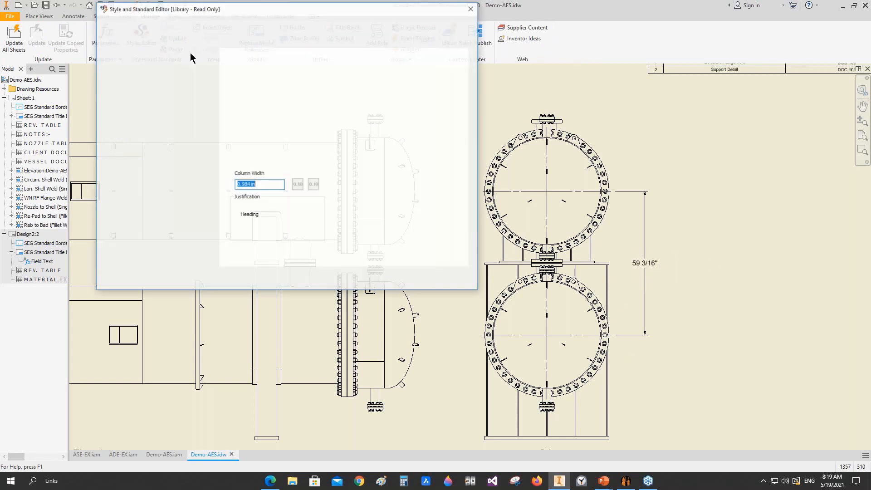
left_click(105, 65)
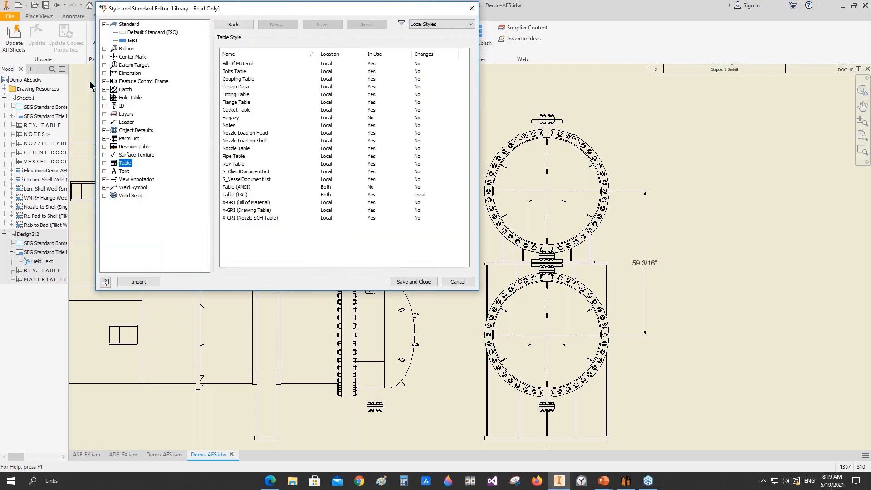
left_click(106, 73)
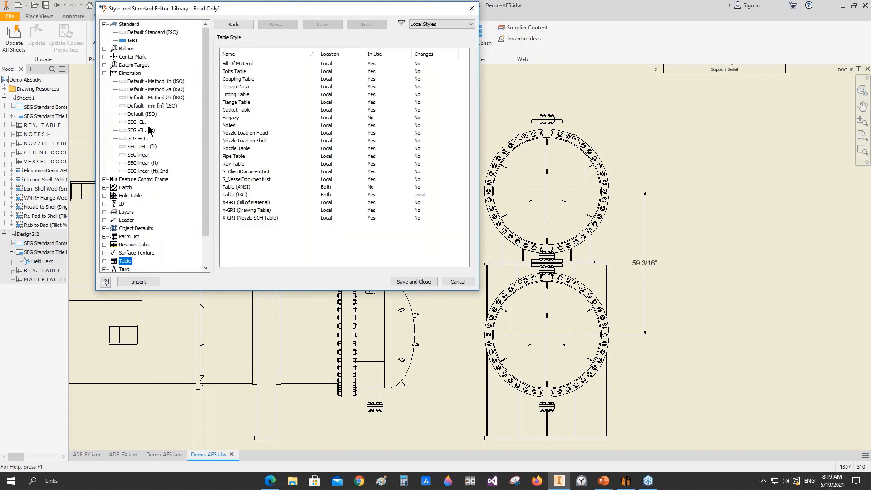
left_click(138, 122)
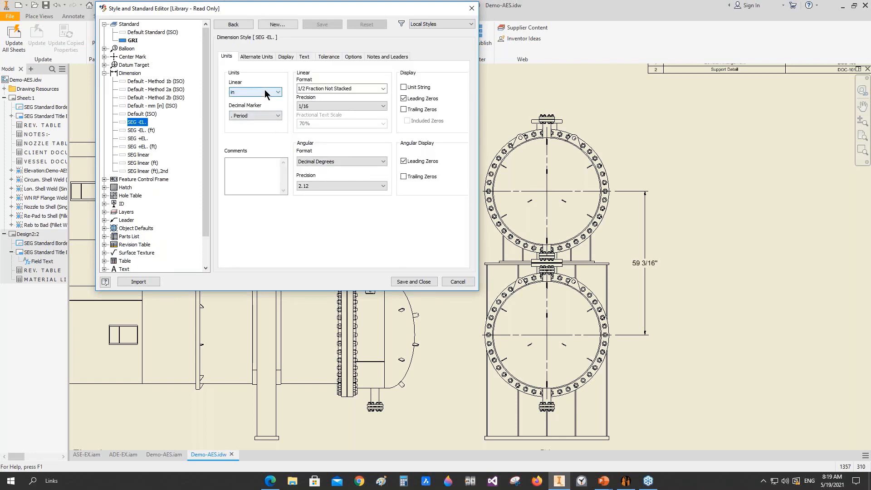
left_click(246, 91)
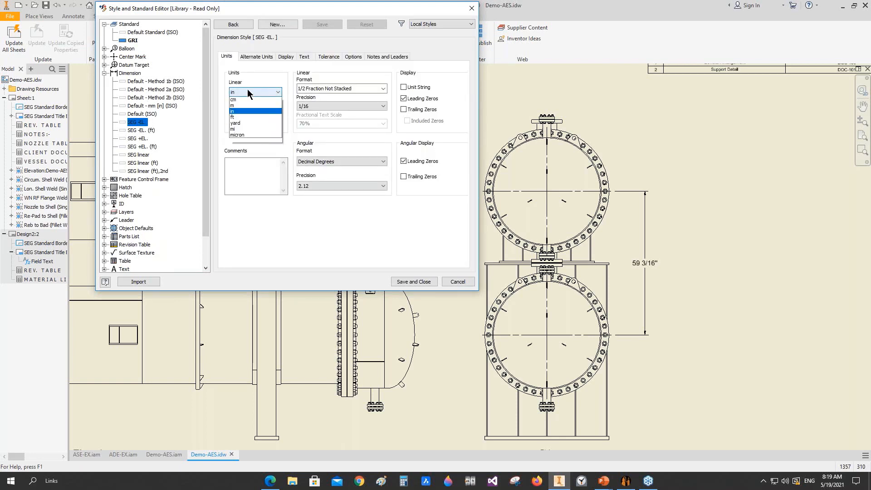
left_click(242, 98)
left_click(145, 130)
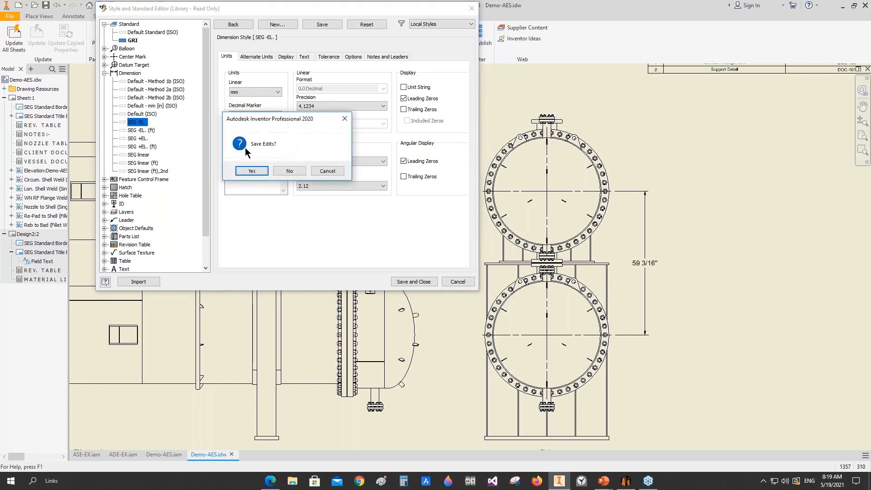
left_click(248, 171)
Set the linear units of the SEG -EL. (ft) and SEG +EL. dimension styles to mm, saving both edits
left_click(255, 92)
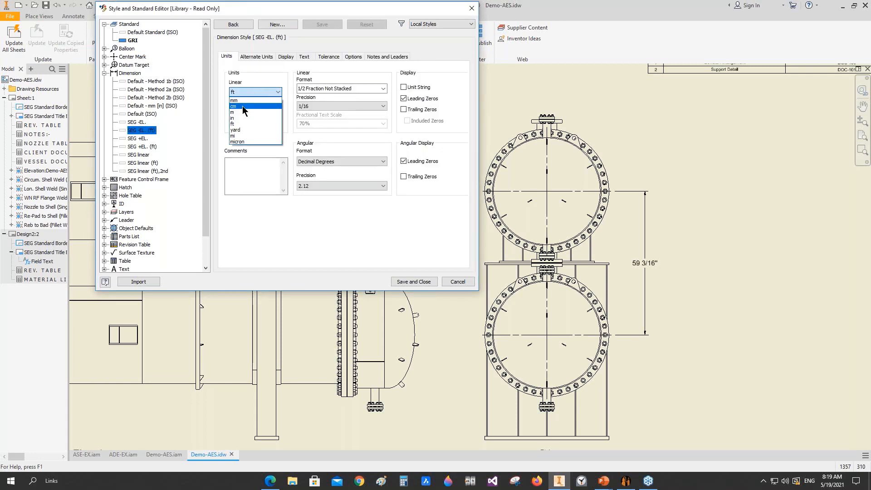
left_click(242, 103)
left_click(136, 139)
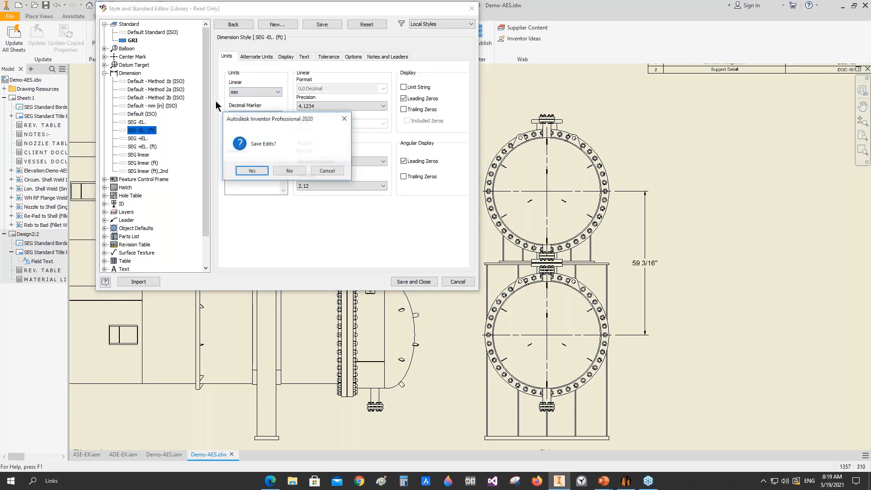
left_click(251, 171)
left_click(254, 92)
left_click(242, 100)
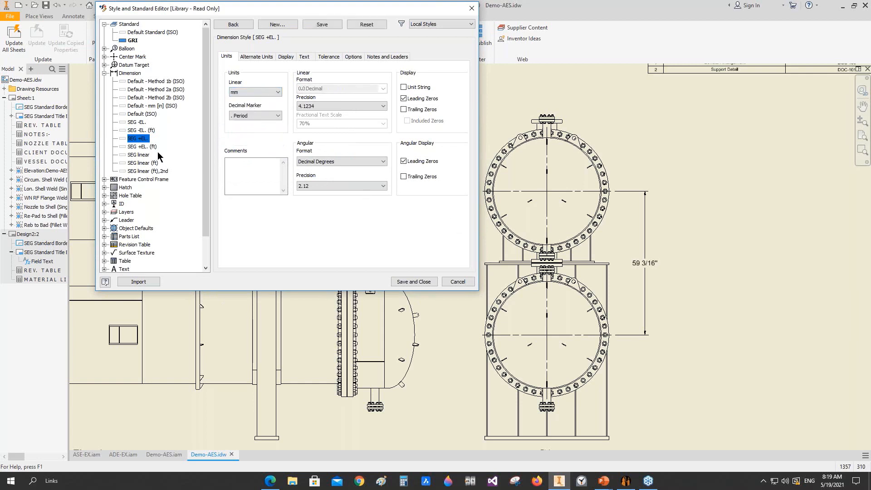
left_click(149, 147)
left_click(251, 171)
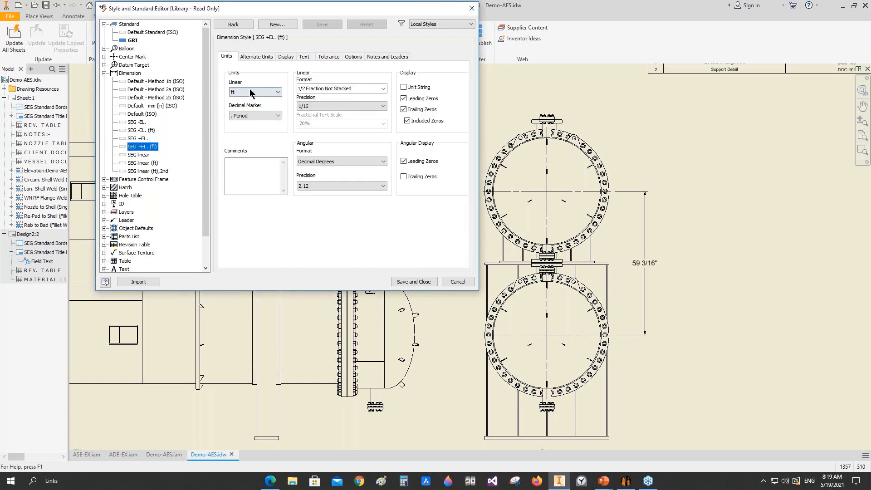
Set the linear units of the SEG +EL. (ft) and SEG linear dimension styles to mm, saving both edits
left_click(254, 92)
left_click(245, 100)
left_click(139, 154)
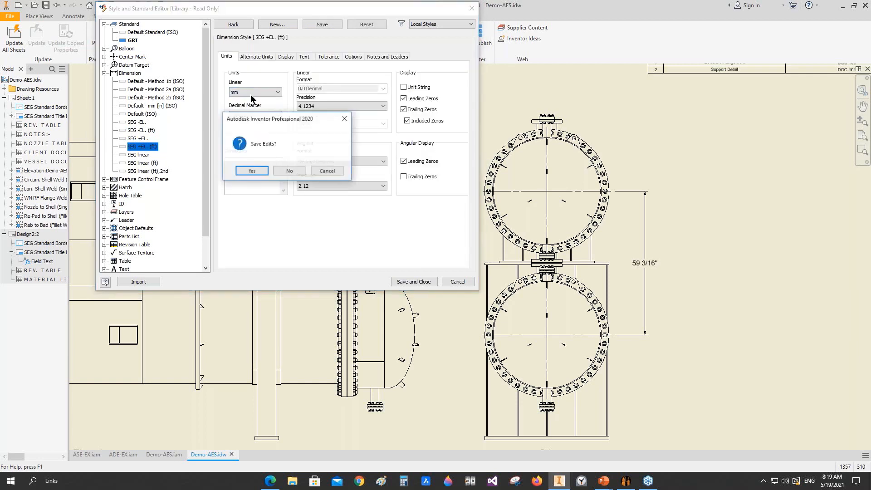
left_click(253, 170)
left_click(254, 92)
left_click(245, 99)
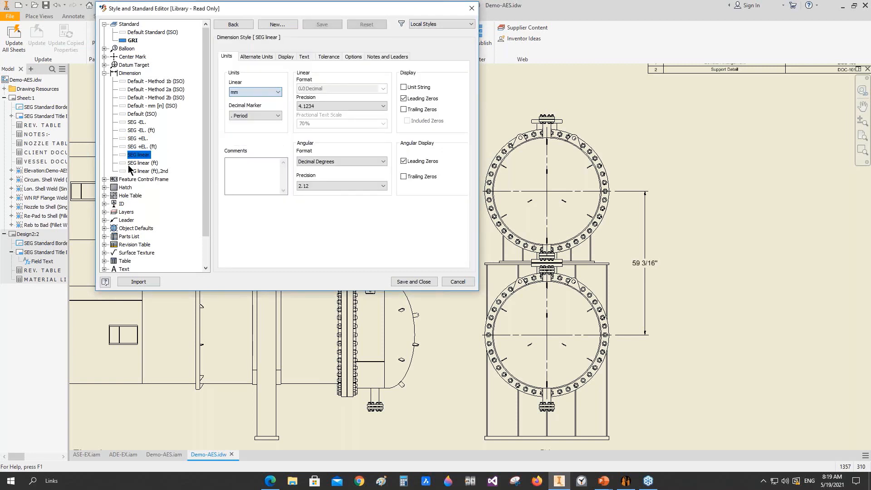
left_click(141, 162)
left_click(253, 170)
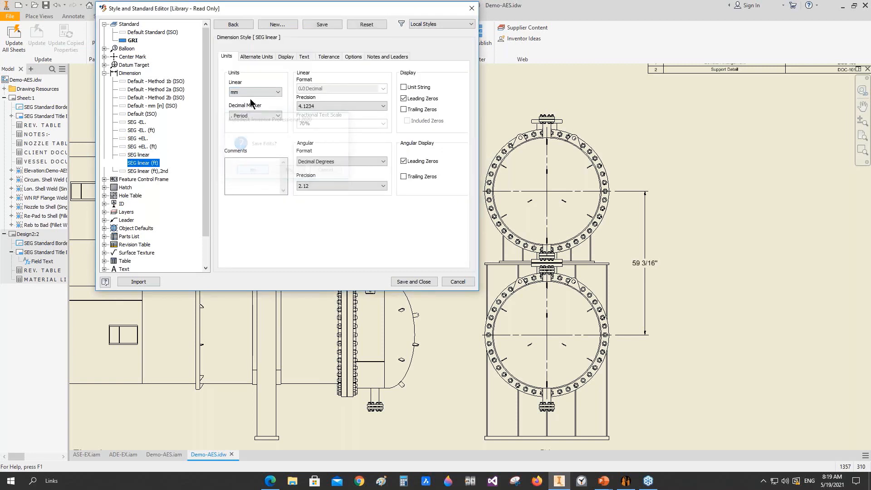
Set the linear unit of the SEG linear (ft) dimension style to mm, then save and close the style editor
left_click(254, 92)
left_click(246, 97)
left_click(253, 92)
left_click(245, 100)
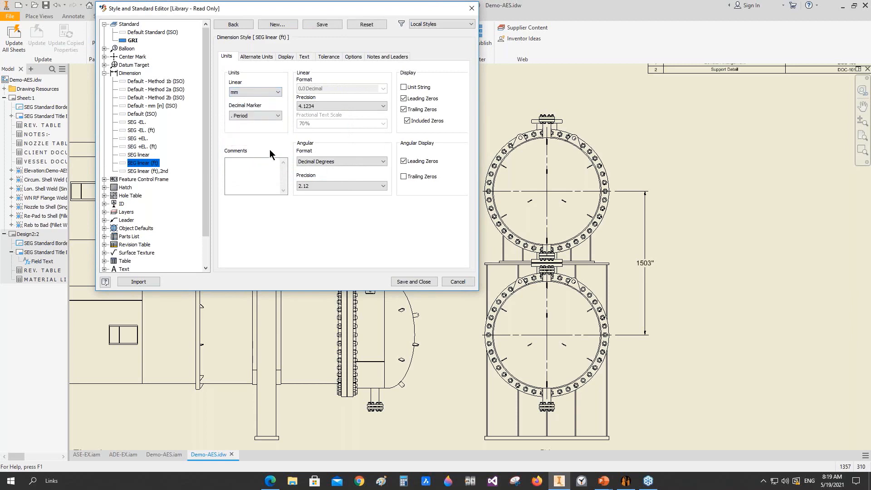
left_click(413, 283)
Activate the Design2:2 sheet
scroll(648, 265, "down", 6)
scroll(667, 267, "up", 5)
middle_click_drag(670, 274, 668, 266)
scroll(654, 244, "up", 8)
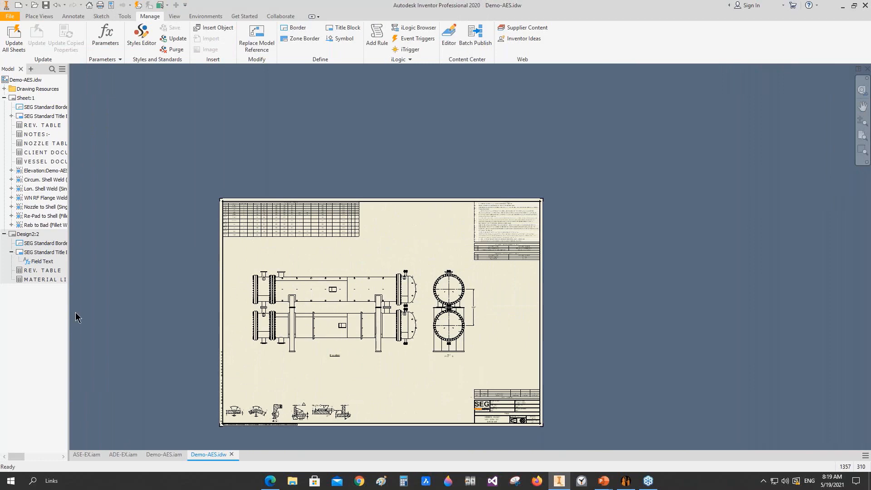
key("Escape")
double_click(39, 233)
Change the Material List table layout so rows run downward with the title and column headings at the top
scroll(705, 265, "down", 3)
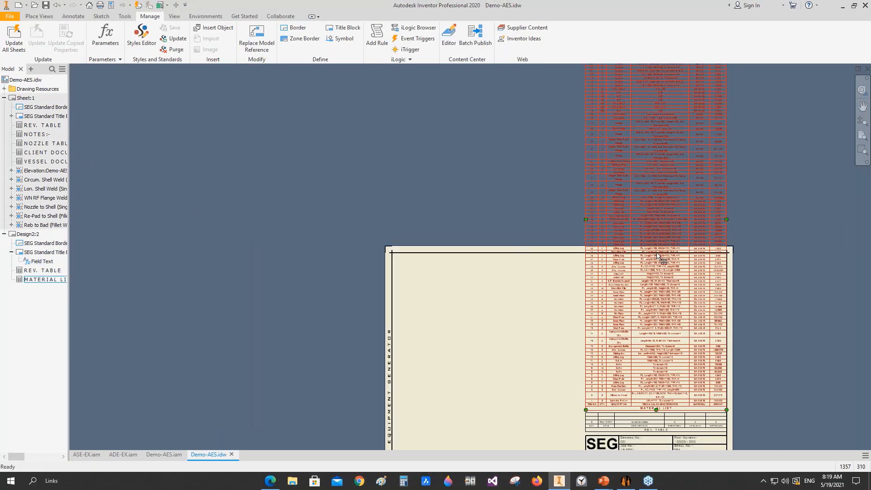
scroll(603, 347, "down", 3)
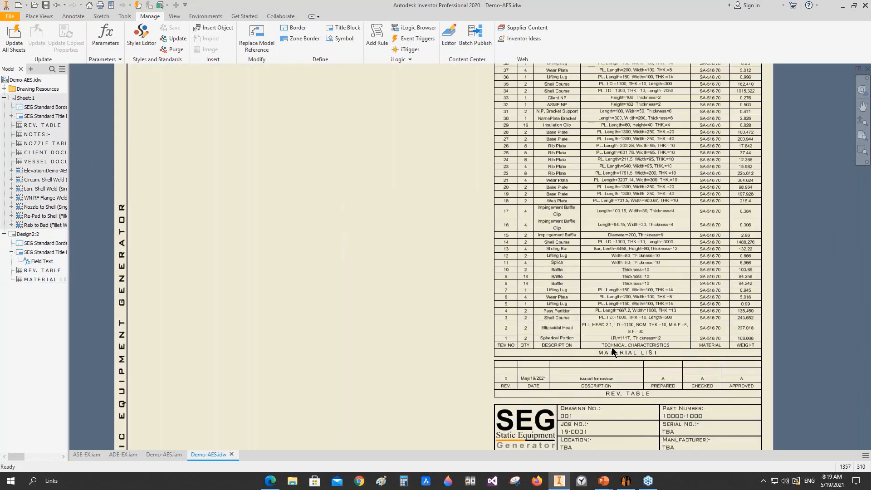
left_click(611, 347)
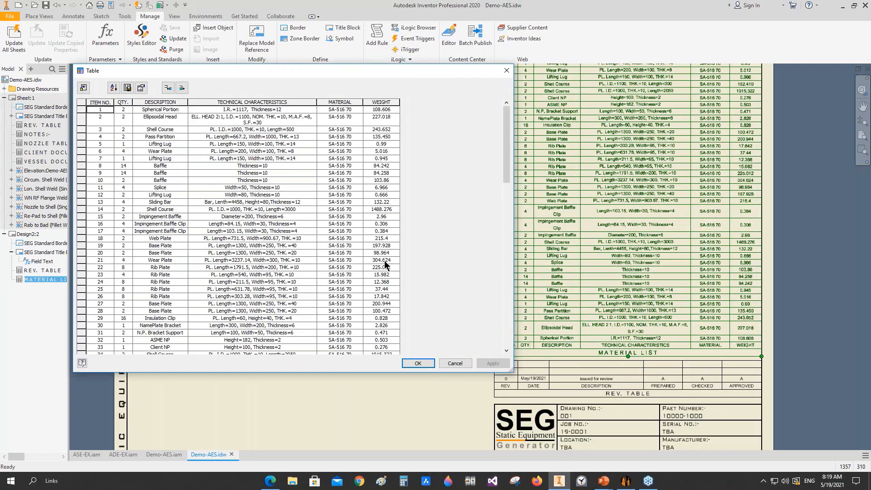
left_click(141, 87)
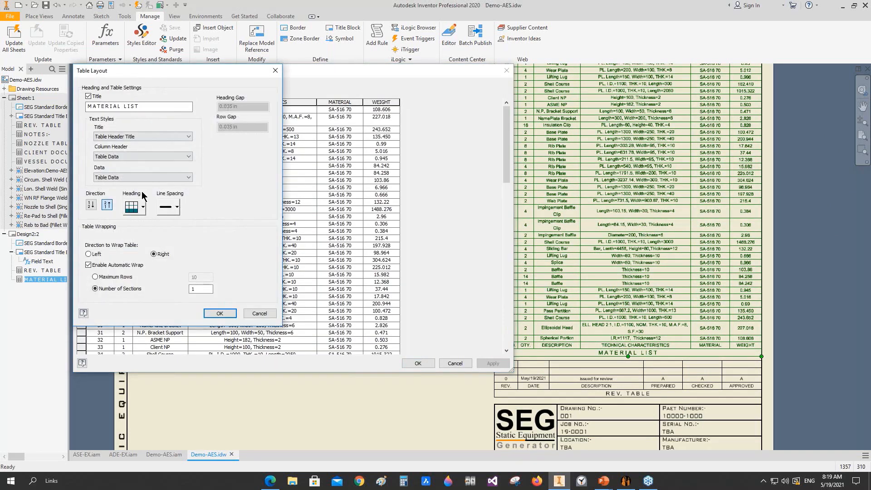
left_click(90, 206)
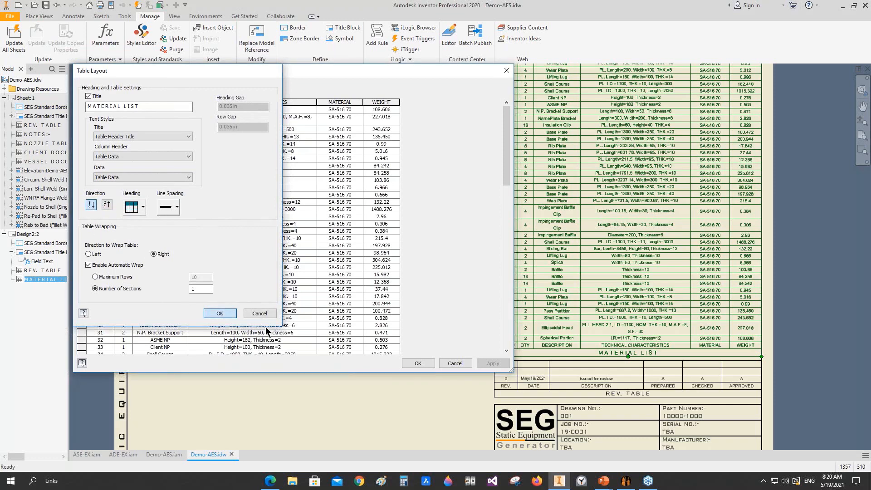
left_click(220, 313)
left_click(526, 361)
Move the Material List table into the upper-left corner of the Design2:2 sheet's border
scroll(554, 96, "down", 2)
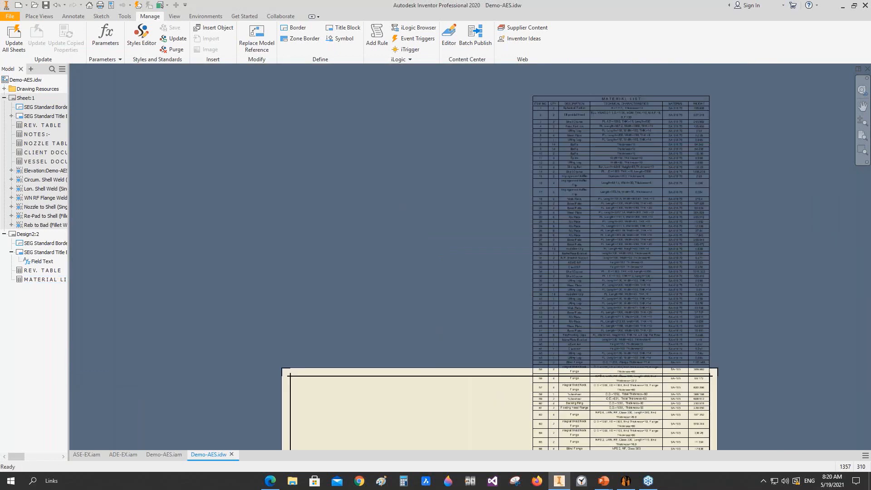
left_click_drag(422, 394, 399, 353)
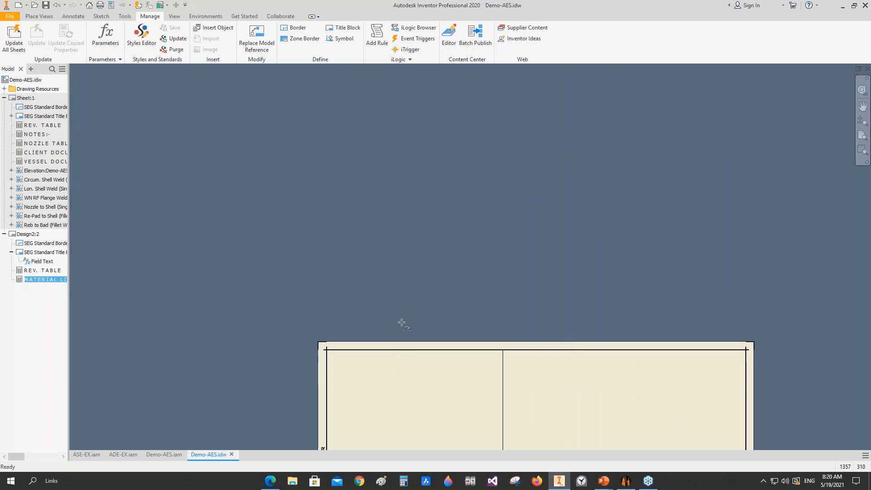
left_click(360, 227)
scroll(388, 349, "up", 4)
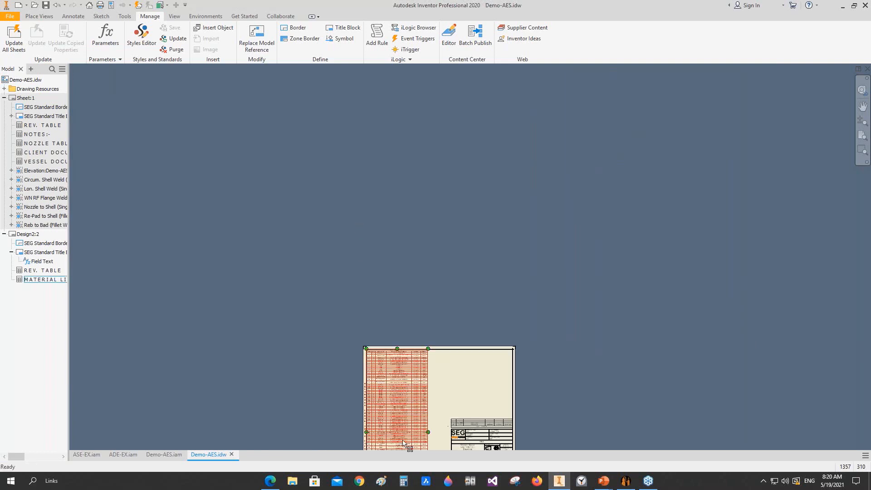
scroll(405, 444, "down", 3)
scroll(358, 230, "down", 6)
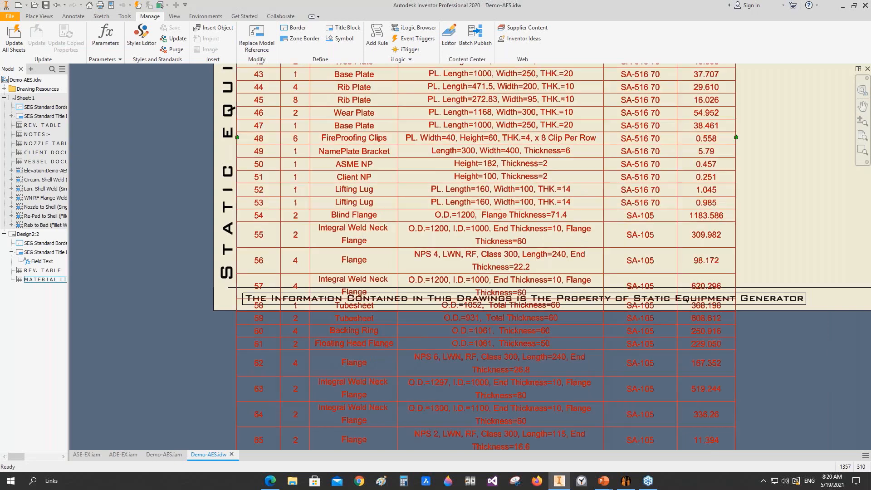
Wrap the Material List table after item 60 so the remaining rows form a second section
left_click(377, 249)
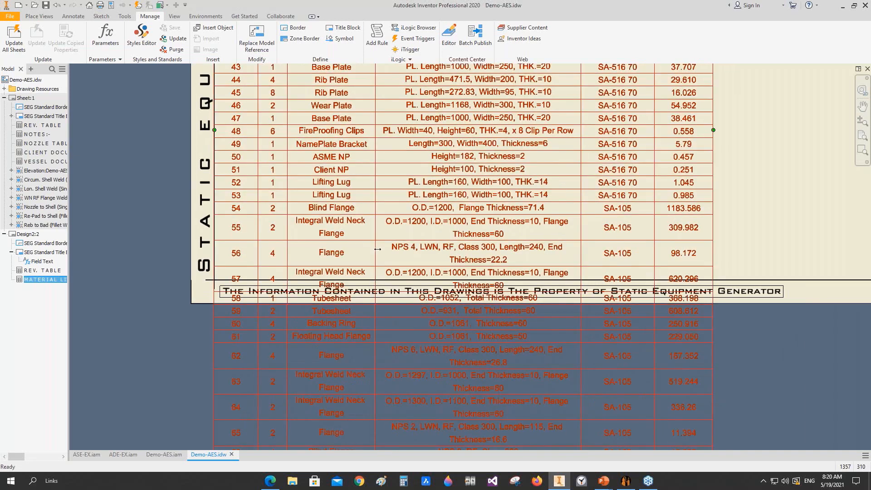
double_click(377, 249)
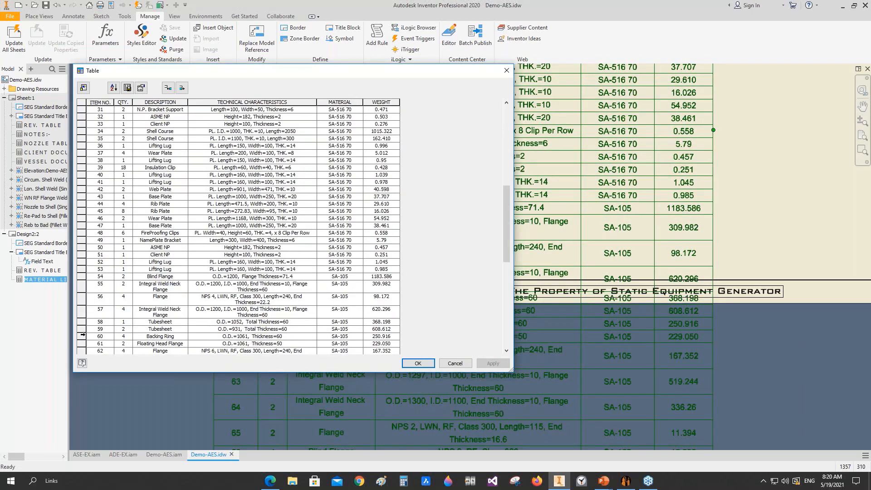
right_click(82, 336)
left_click(112, 376)
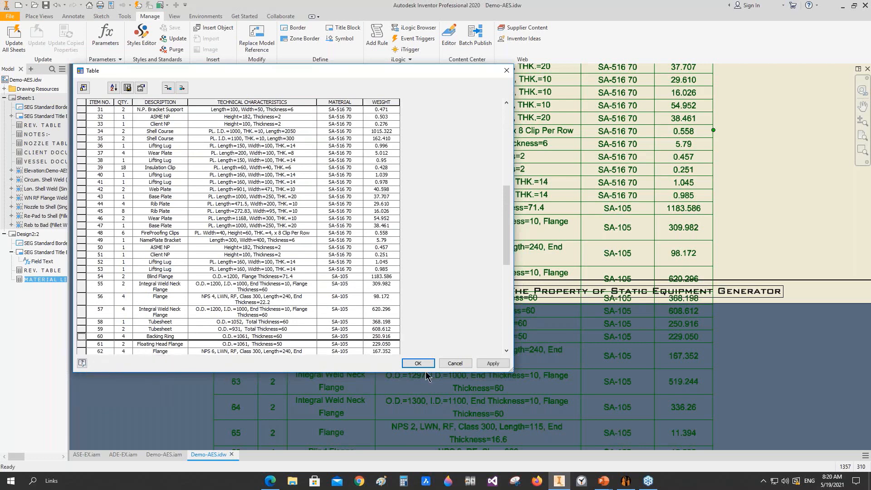
left_click(421, 364)
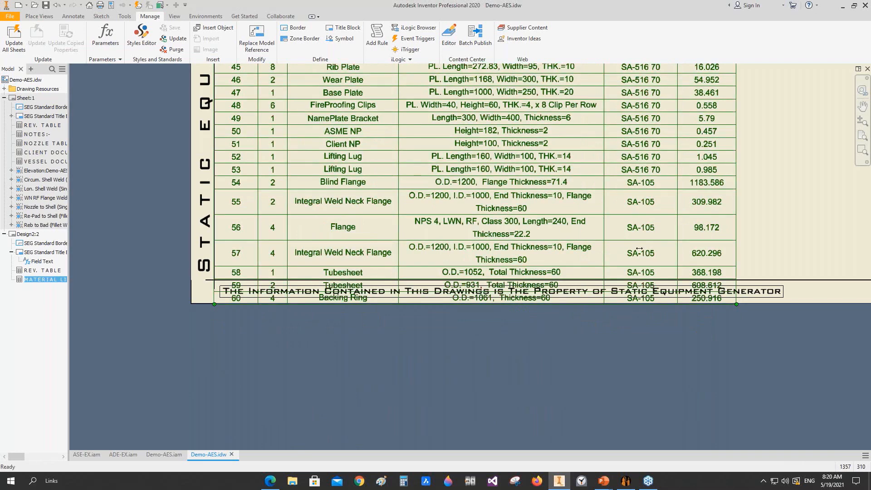
Widen the Material List's Description and Technical Characteristics columns so item 60 fits above the sheet's lower border
left_click_drag(604, 249, 640, 248)
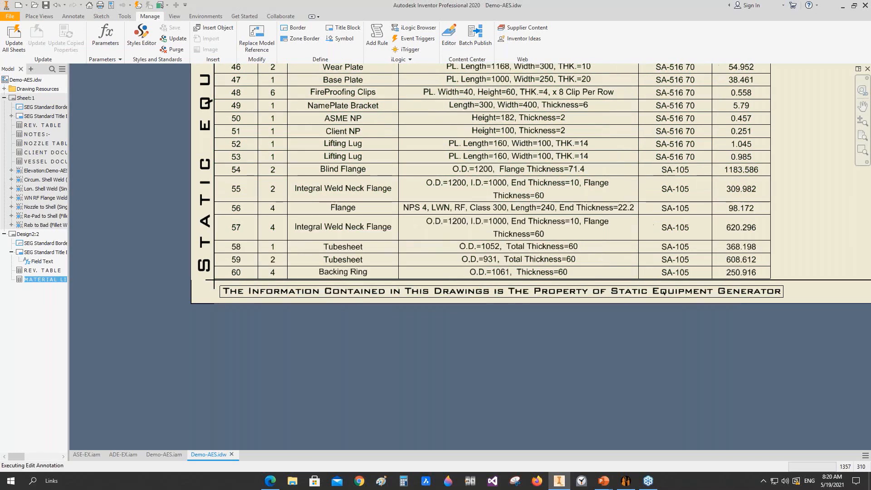
key("Home")
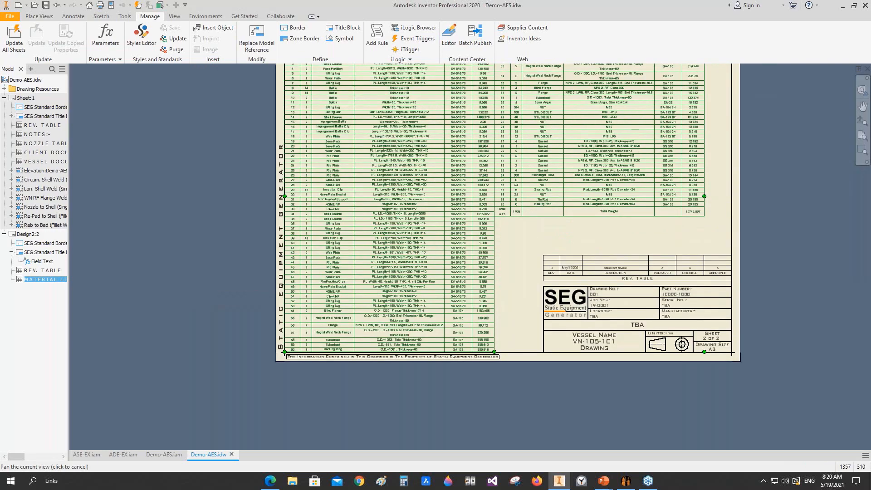
scroll(493, 262, "down", 4)
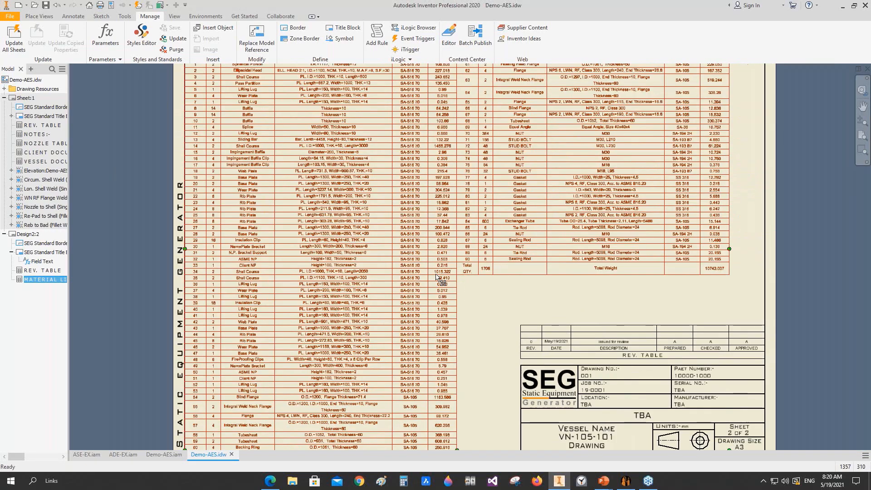
scroll(436, 277, "up", 1)
left_click(491, 308)
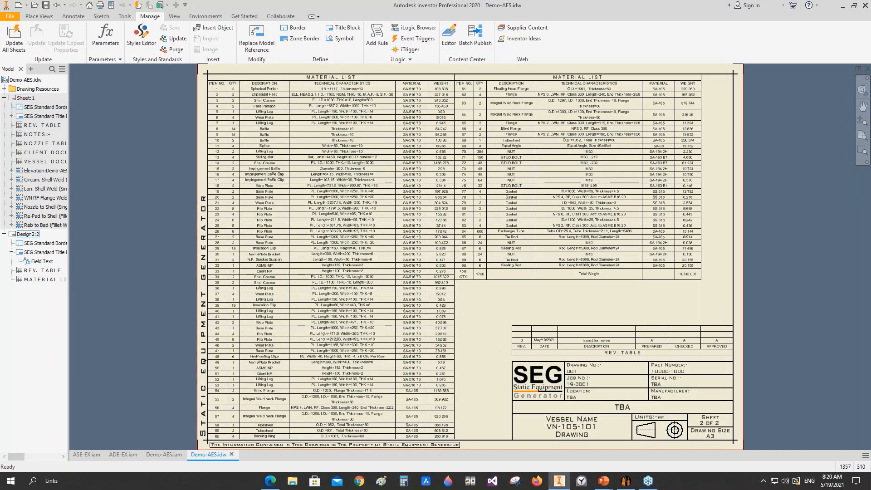
Compare the sheet number and drawing size in the title blocks of Design2:2 and Sheet:1
scroll(707, 423, "up", 6)
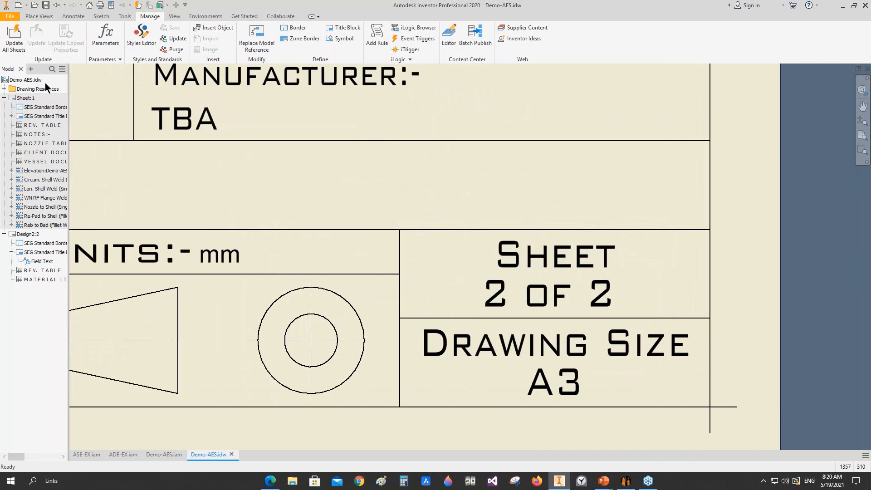
double_click(25, 98)
scroll(537, 434, "up", 5)
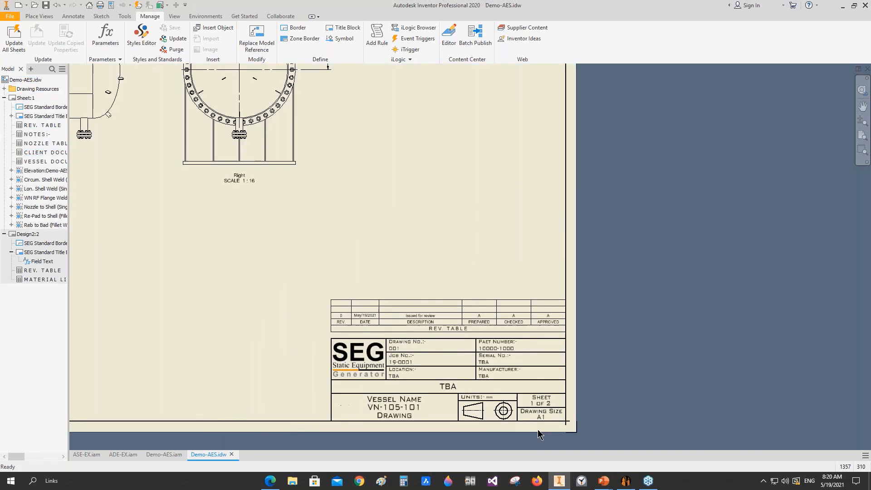
Check the sheet number in Sheet:1's title block, and reactivate the Design2:2 sheet to review its title block and layout
scroll(553, 419, "up", 5)
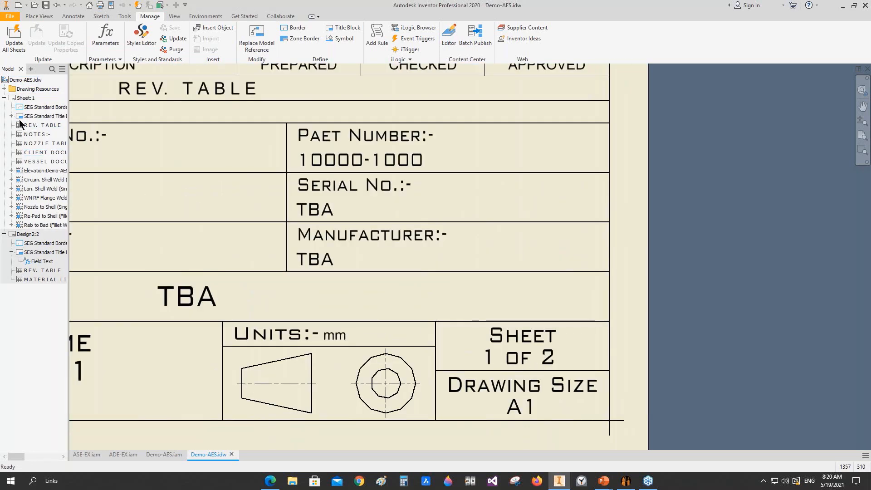
double_click(20, 233)
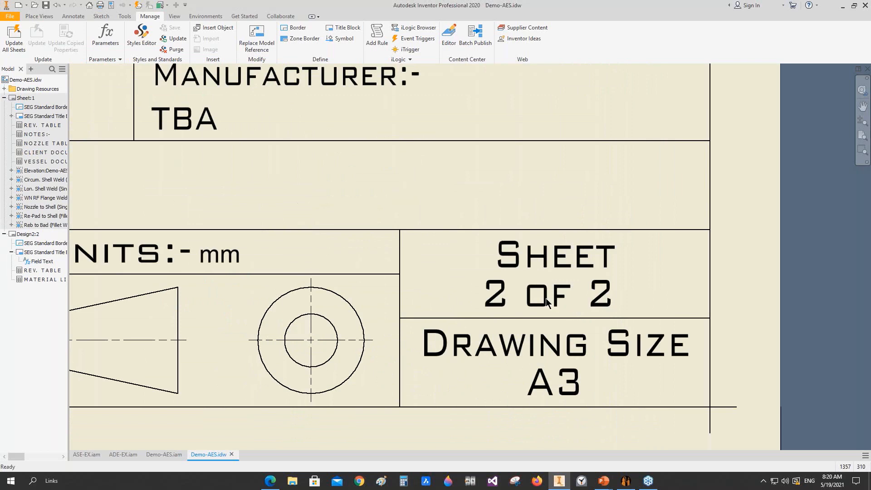
scroll(546, 303, "down", 10)
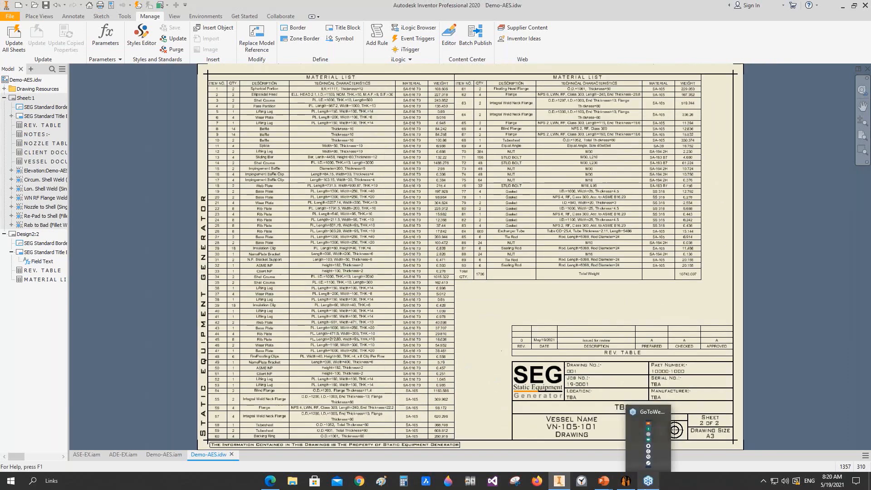
mouse_move(611, 486)
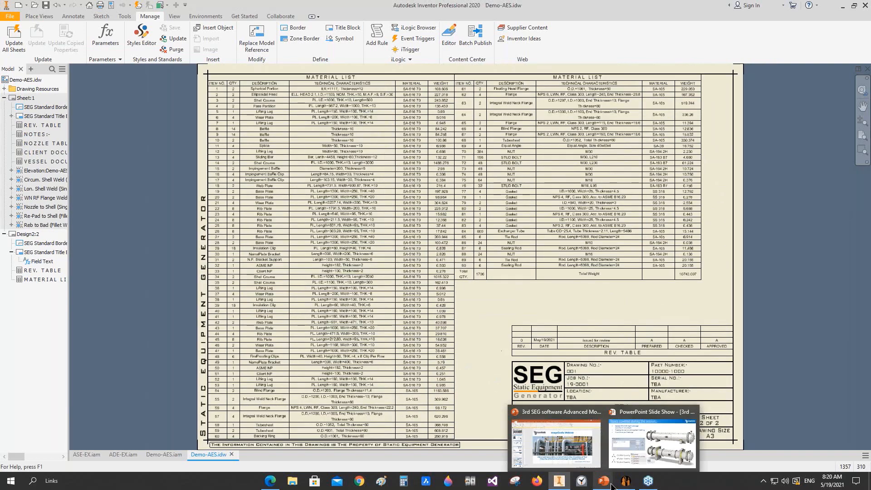
left_click(657, 424)
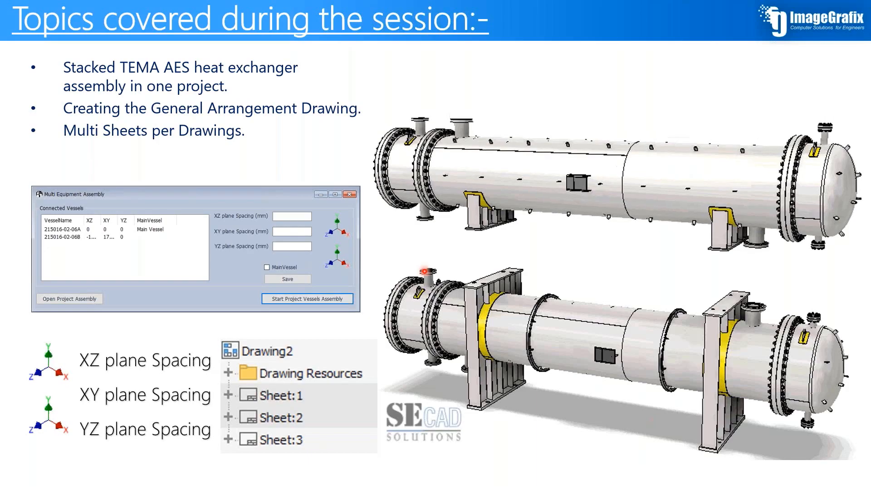
left_click(424, 271)
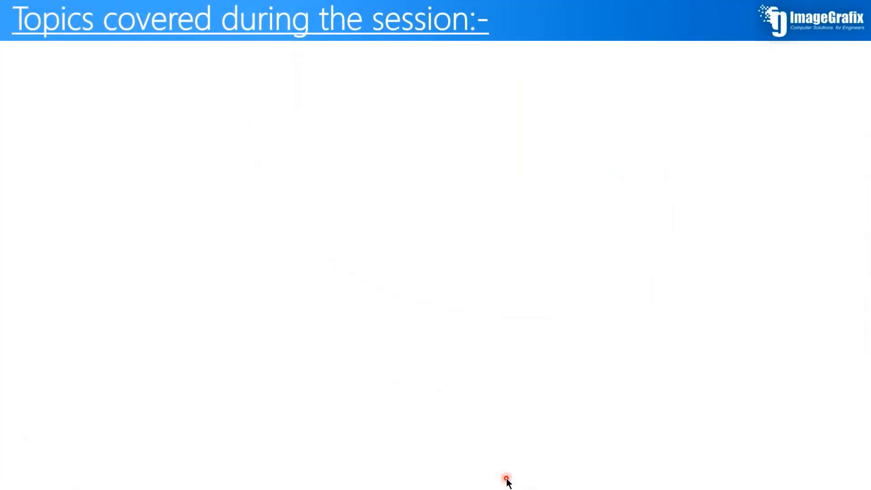
key("alt+Tab")
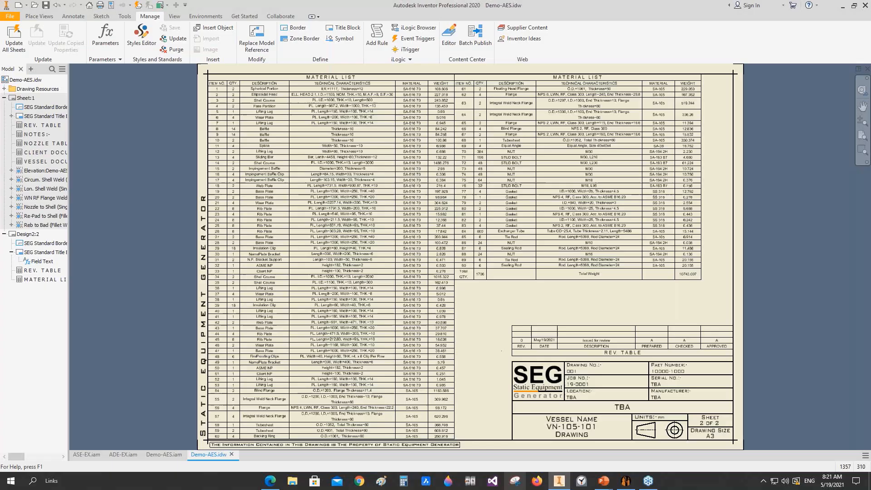
Switch to Static Equipment Generator and open the project Jacketed Vessel.seg from the Jacketed Vessel folder in 3rd Webinar
mouse_move(627, 482)
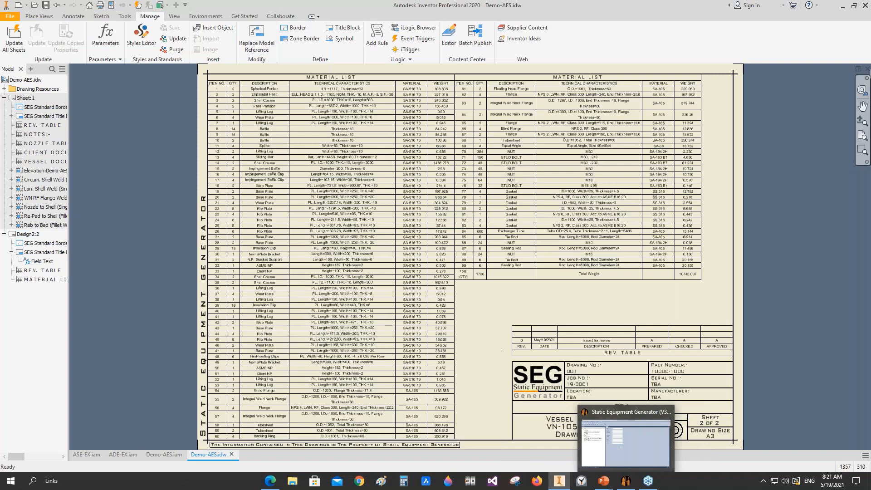
left_click(625, 443)
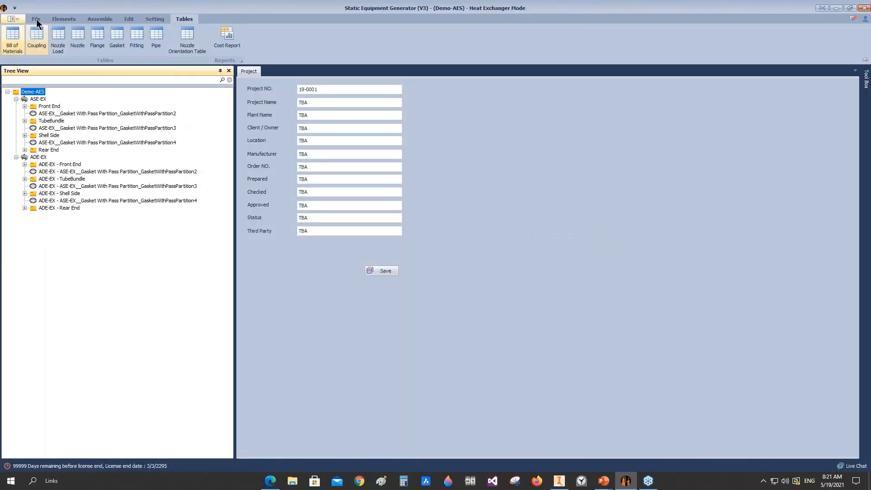
left_click(36, 19)
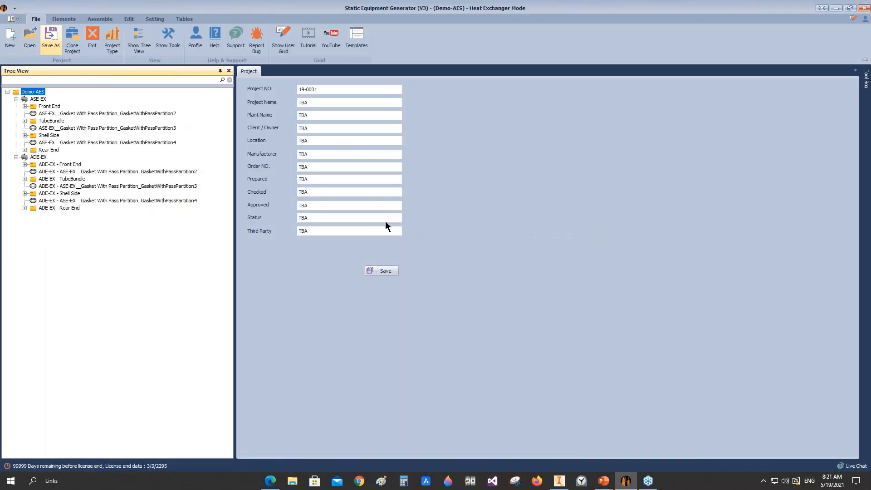
key("ctrl+o")
left_click(453, 127)
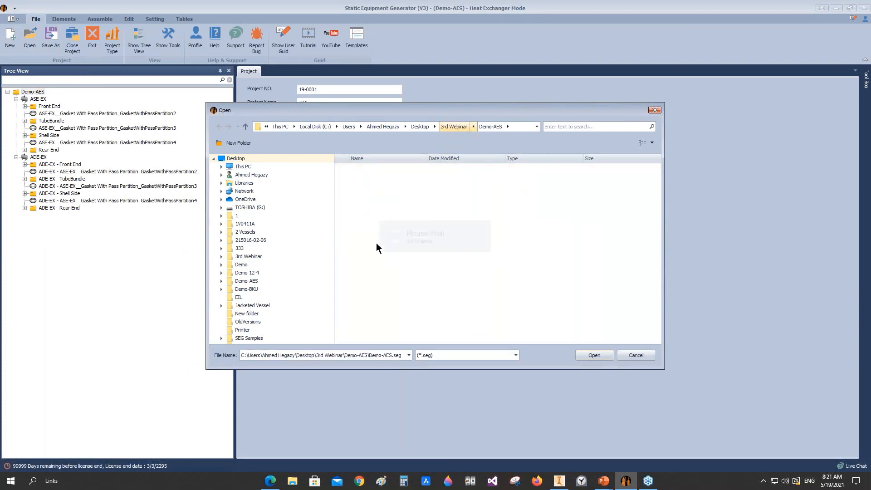
double_click(374, 184)
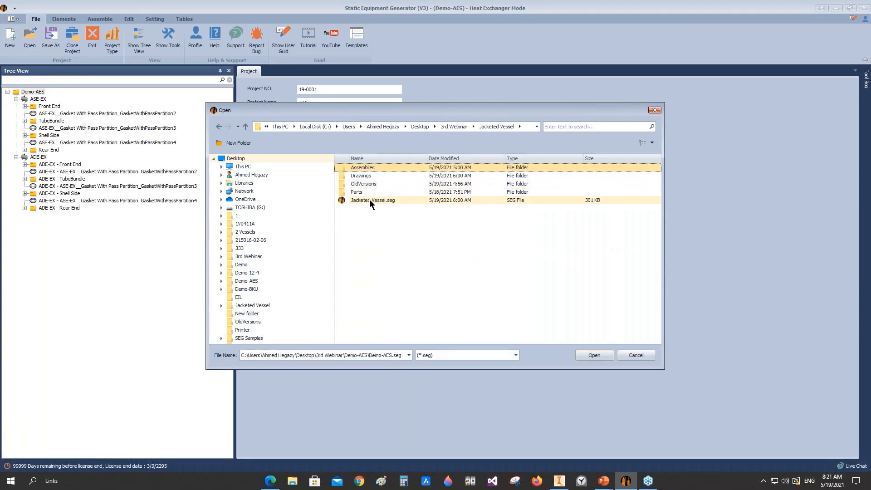
double_click(369, 199)
left_click(414, 246)
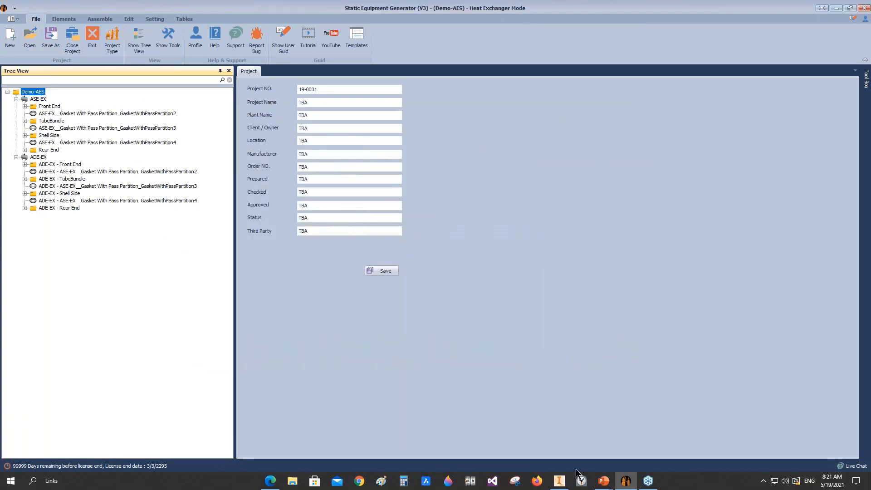
mouse_move(603, 481)
left_click(635, 453)
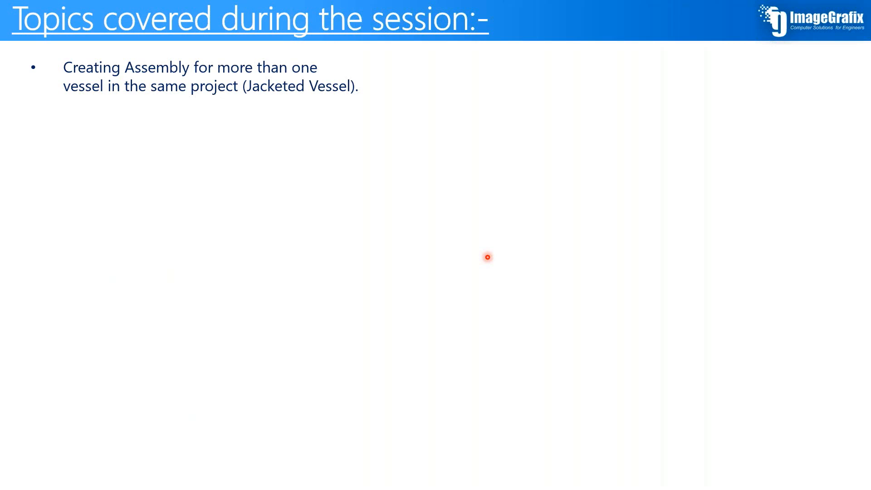
key("Right")
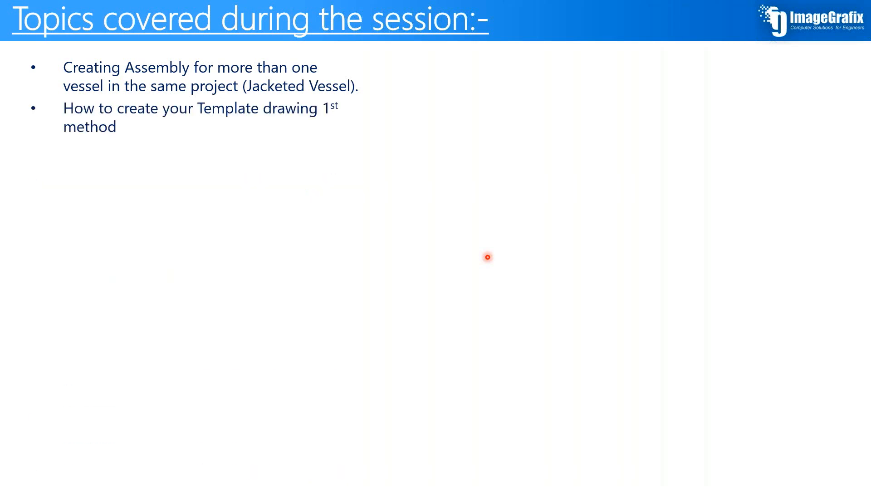
key("Right")
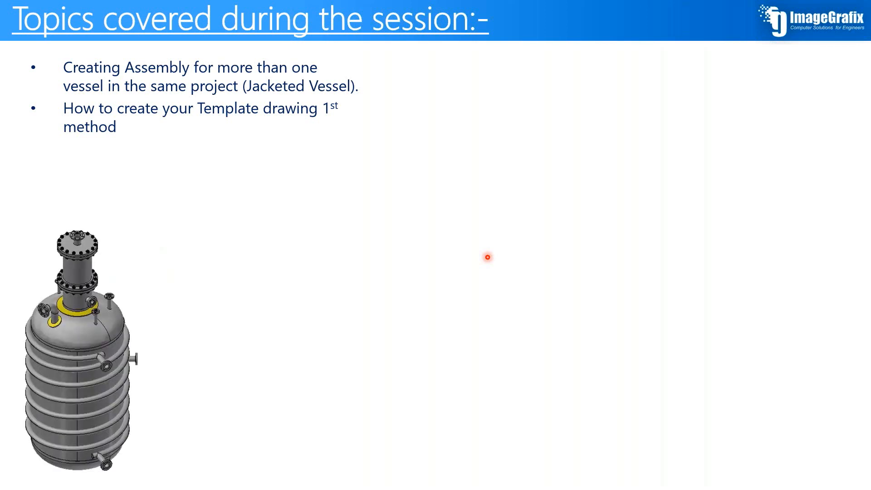
key("Right")
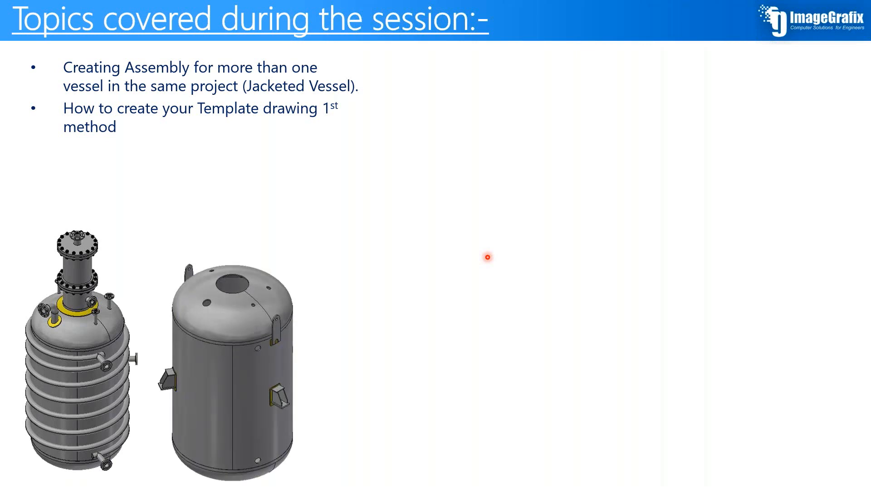
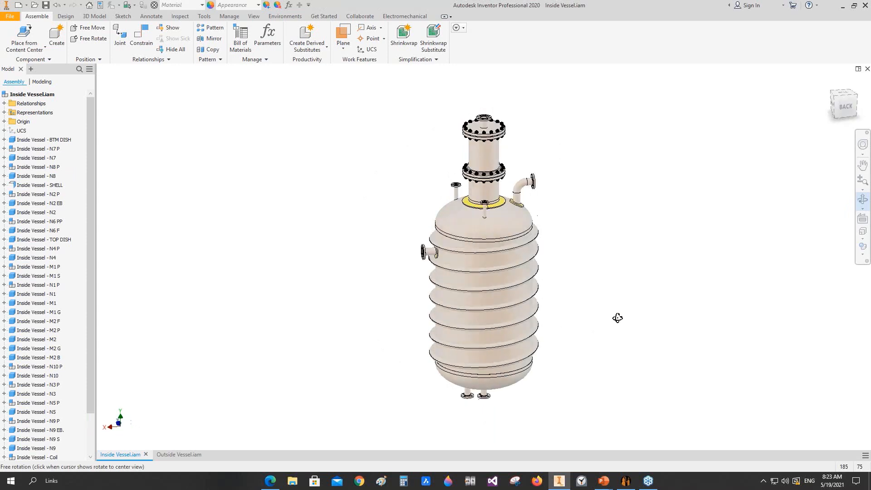
Inspect the Outside Vessel assembly's heads, shell openings, lifting lugs and support lugs in Inventor
right_click(402, 311)
key("Escape")
left_click(175, 455)
left_click(864, 200)
left_click_drag(499, 268, 429, 303)
right_click(415, 274)
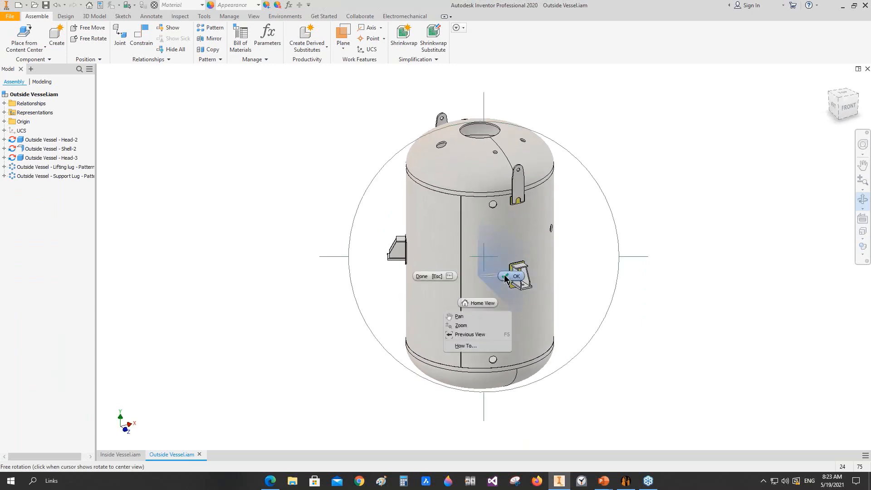
key("Escape")
Switch to Static Equipment Generator and bring up the Jacketed Vessel project's combined assembly in Inventor
left_click(533, 425)
scroll(104, 152, "up", 5)
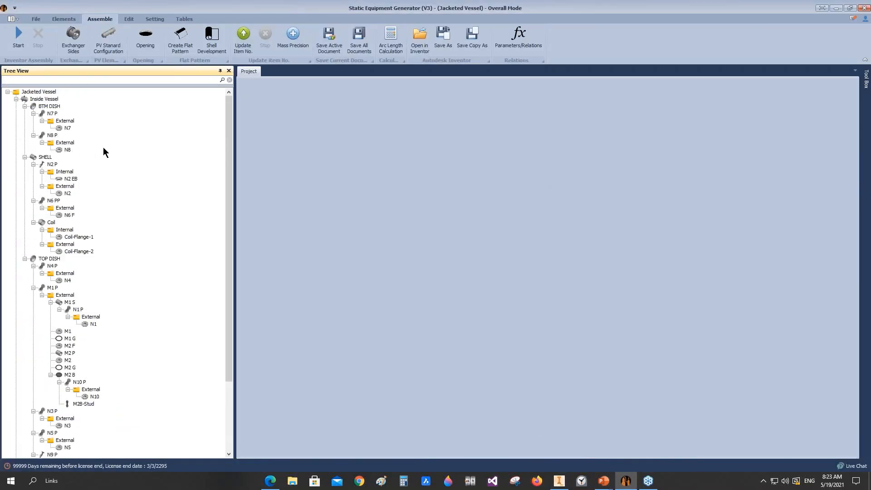
right_click(33, 93)
left_click(66, 161)
left_click(338, 285)
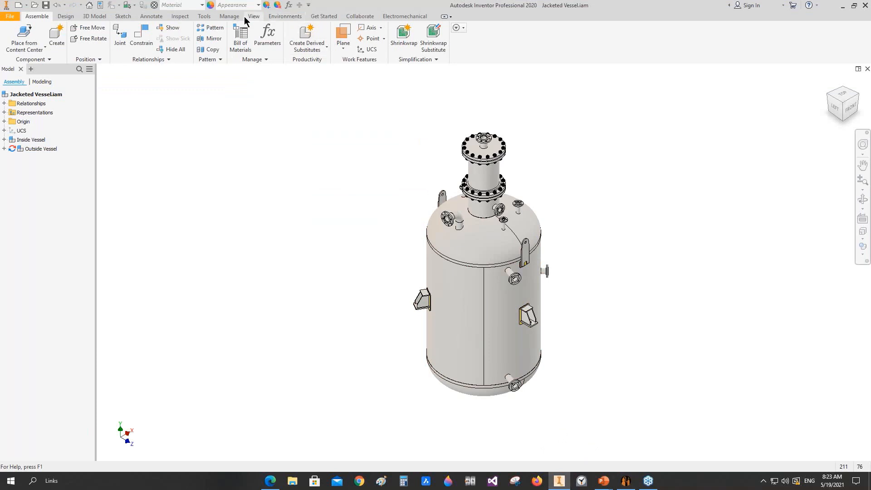
Preview a half section view of the jacketed vessel from the support lug base plate's end face, offset about -355.5 mm
left_click(236, 18)
left_click(248, 15)
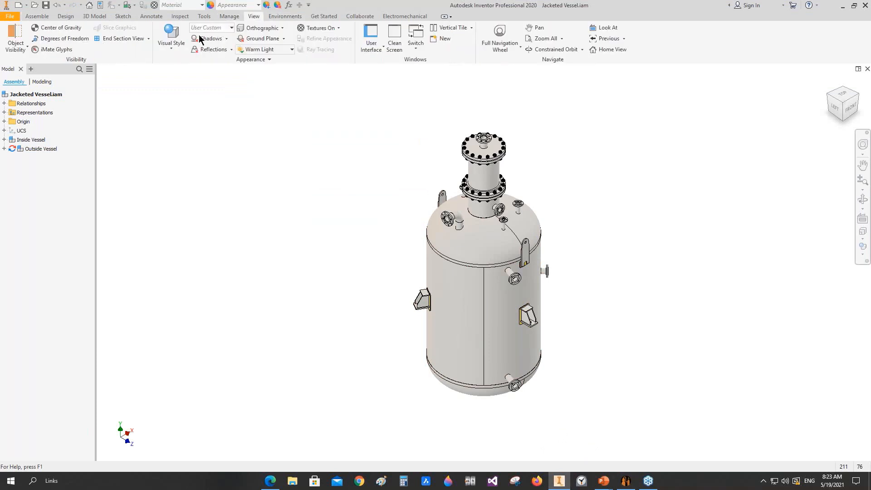
left_click(148, 38)
left_click(113, 71)
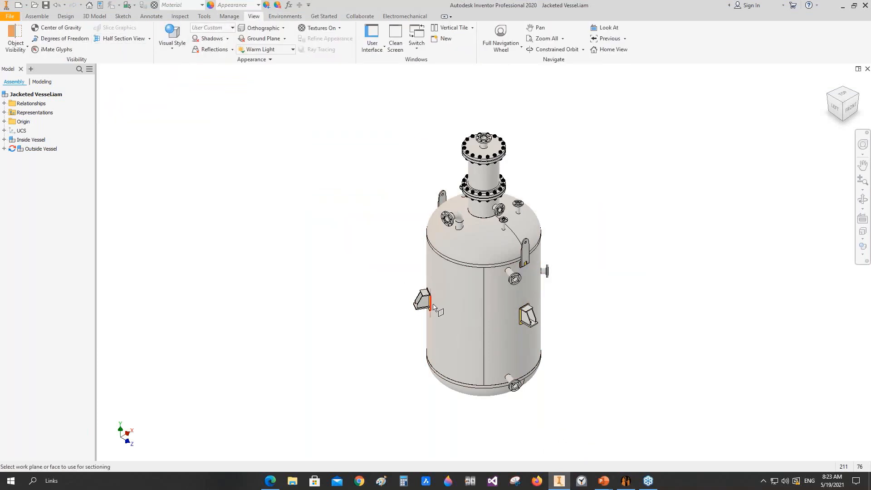
scroll(418, 311, "up", 3)
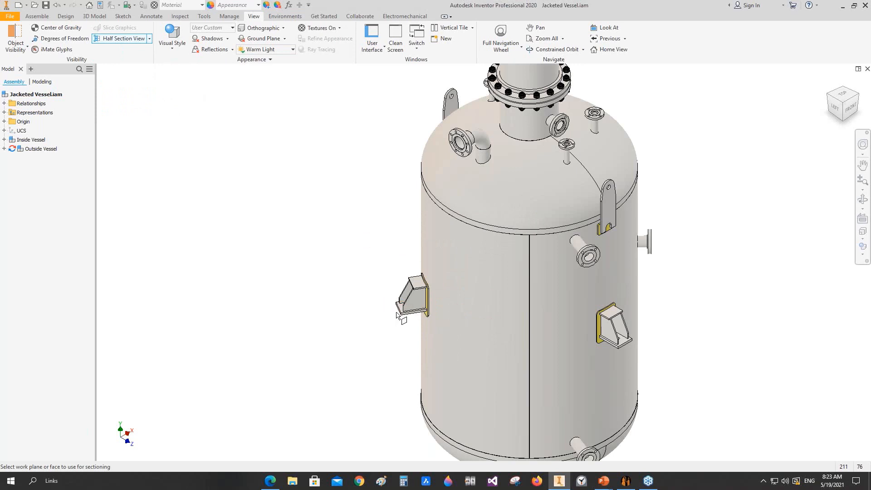
scroll(399, 312, "up", 5)
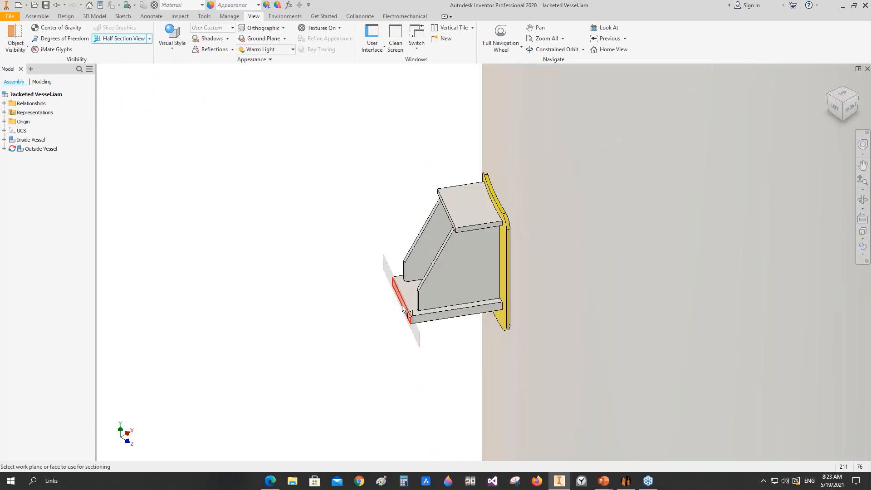
left_click(402, 309)
left_click_drag(469, 298, 573, 274)
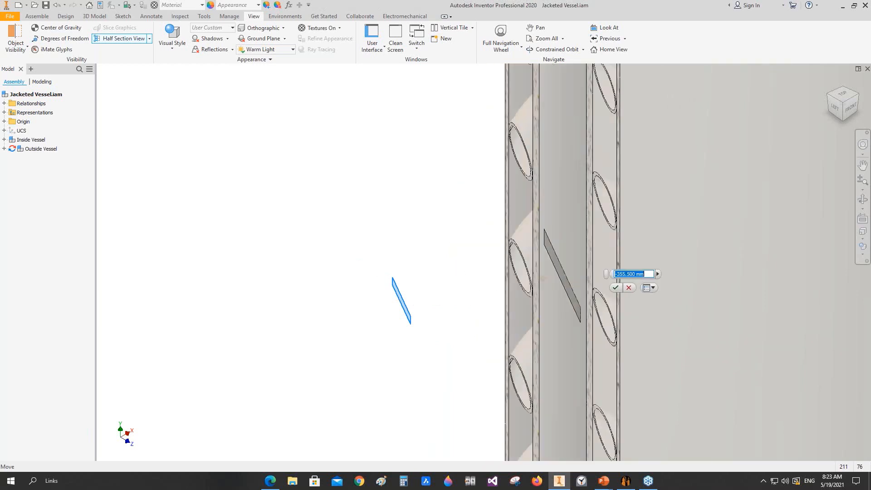
Move the half section plane deeper into the jacketed vessel, to an offset of about -431.25 mm
scroll(412, 259, "up", 3)
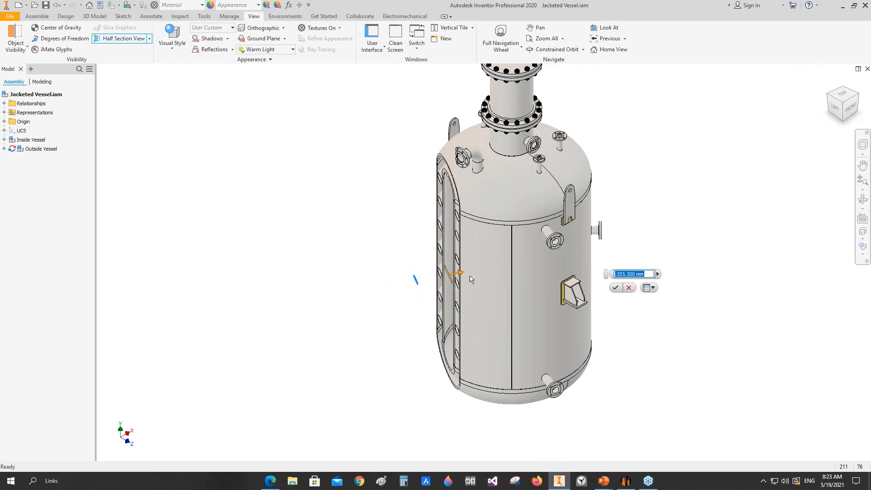
scroll(421, 281, "up", 2)
left_click_drag(437, 289, 448, 232)
Examine the coil, top head and nozzles through the section cut, and cancel the half section view
left_click(866, 200)
scroll(457, 228, "up", 3)
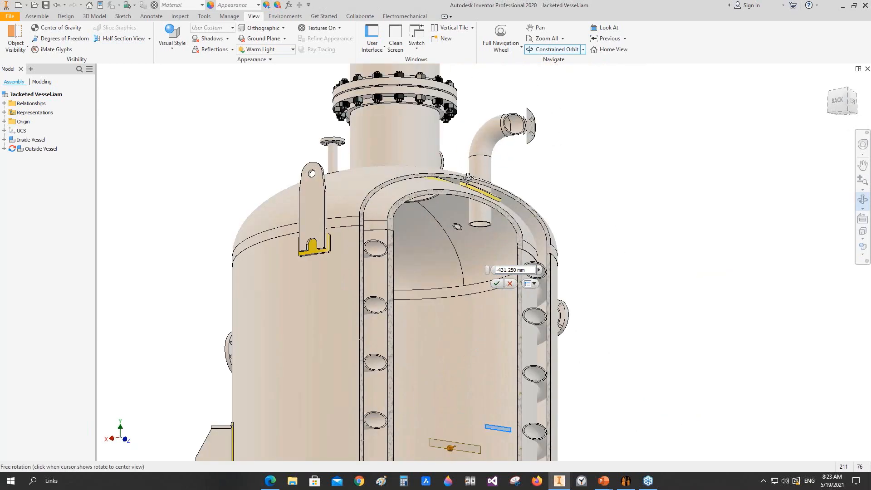
scroll(435, 237, "up", 5)
scroll(427, 241, "down", 8)
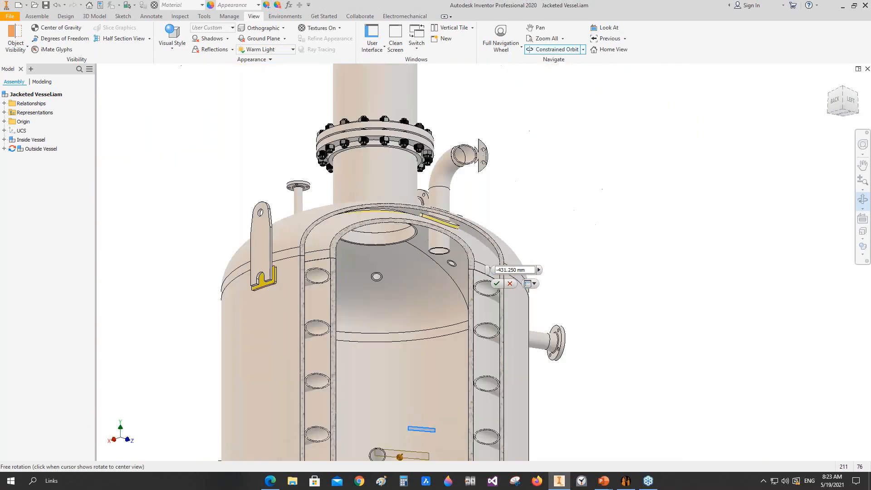
left_click_drag(420, 252, 349, 272)
right_click(349, 272)
left_click(356, 278)
left_click(511, 284)
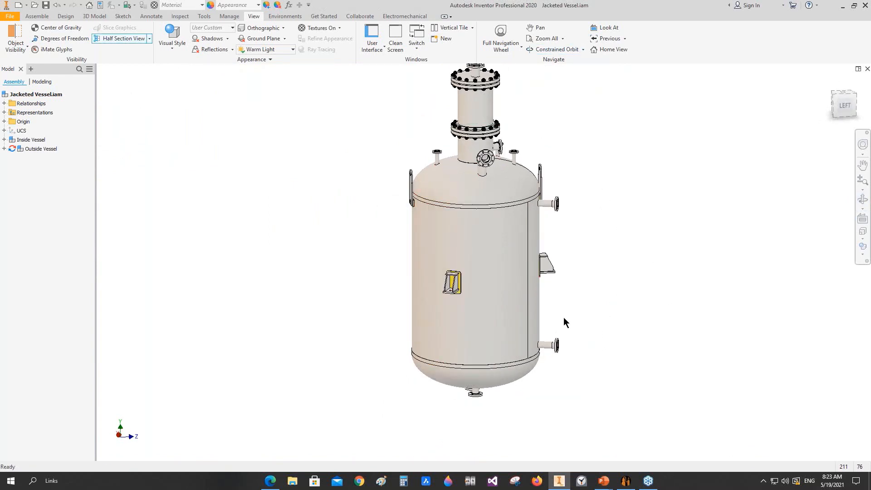
mouse_move(565, 489)
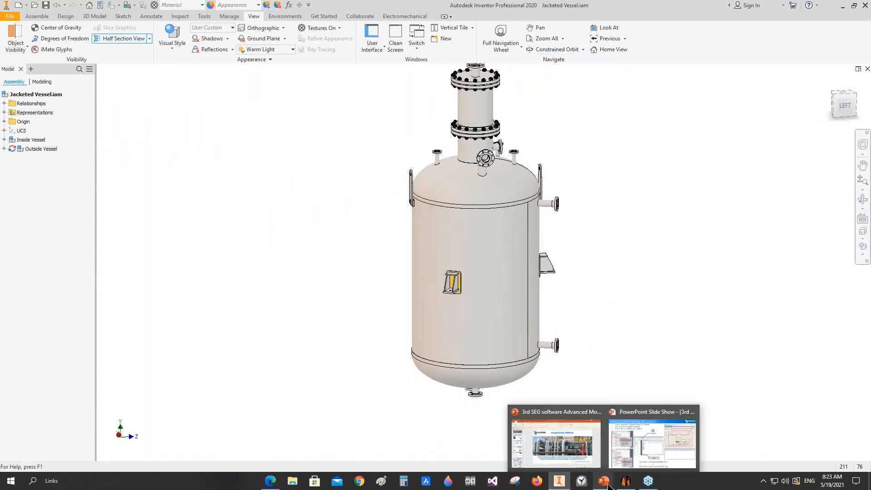
mouse_move(623, 486)
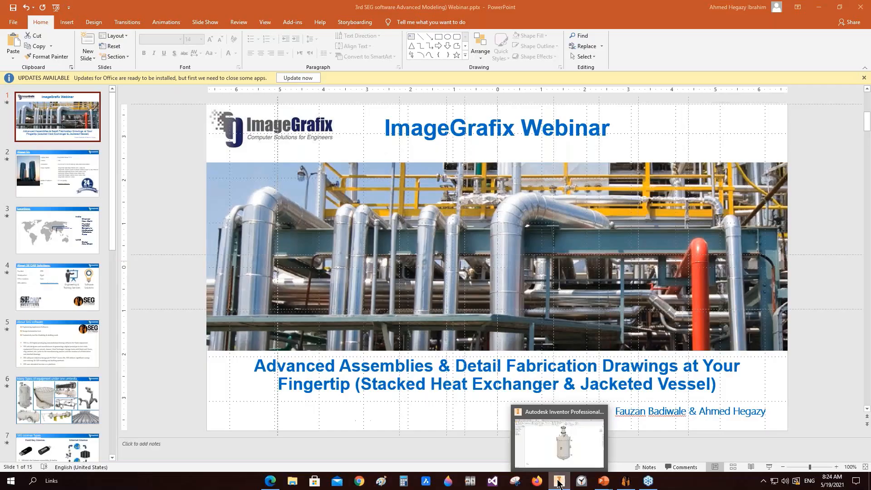
left_click(626, 480)
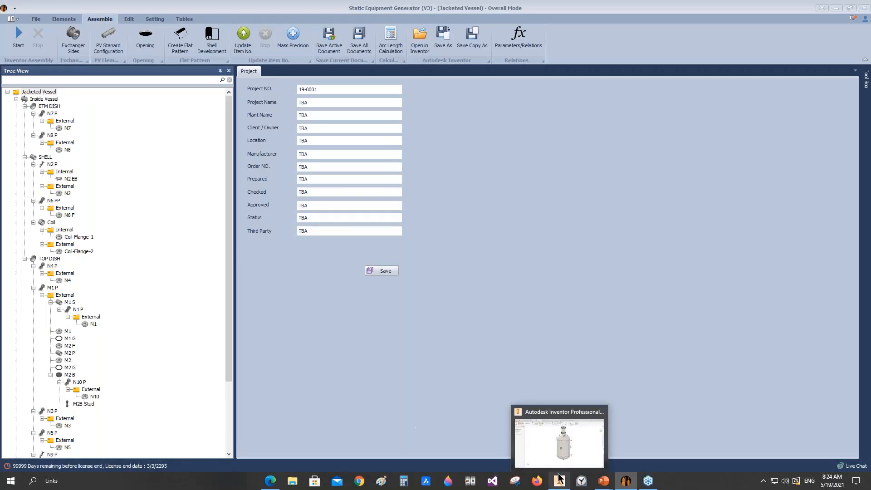
left_click(503, 413)
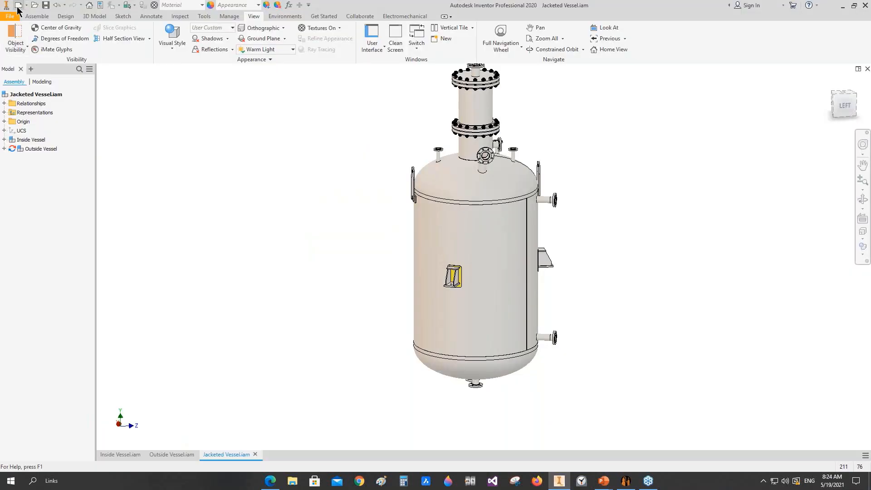
Create a new drawing from Metric Template (mm).idw in the Drawings folder of SEG Items Templete
left_click(18, 6)
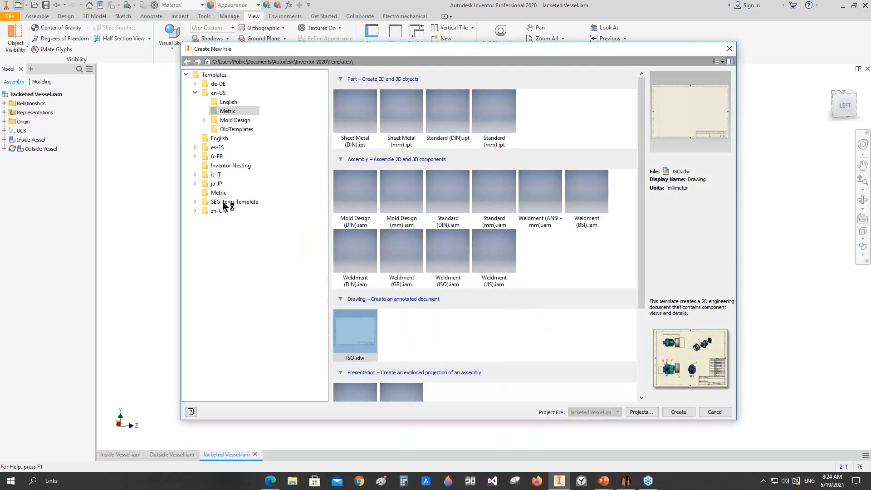
left_click(231, 201)
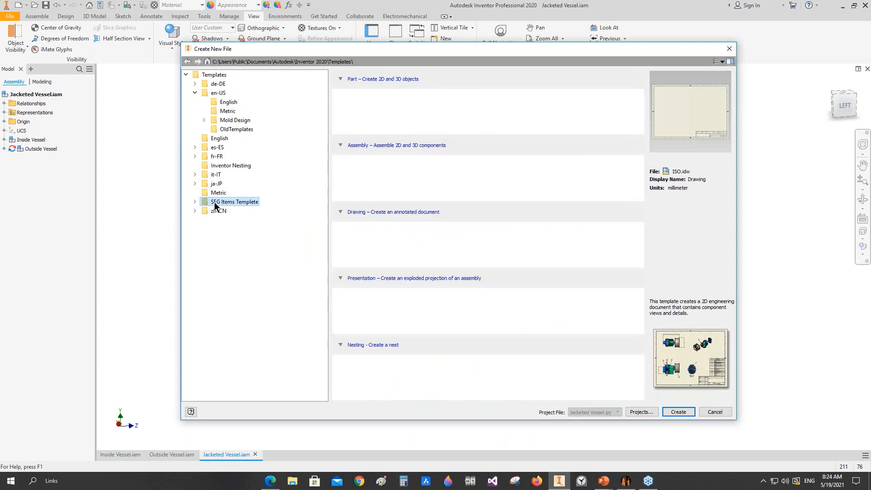
left_click(194, 201)
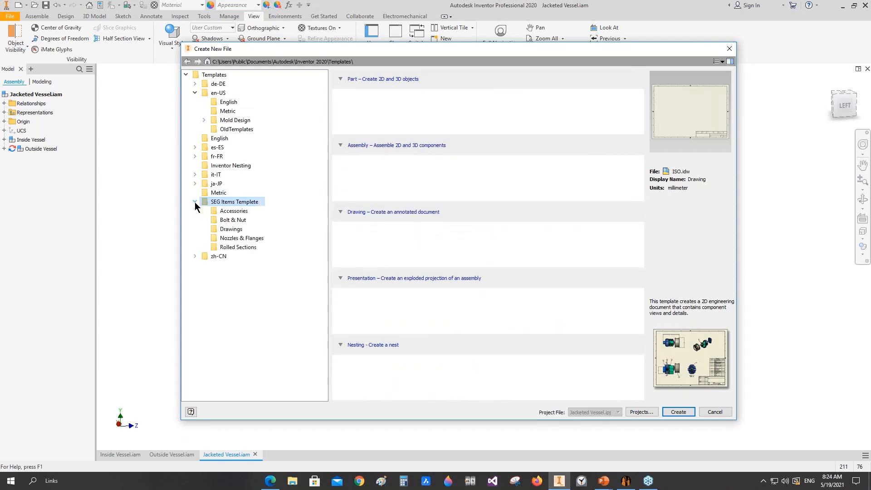
left_click(233, 229)
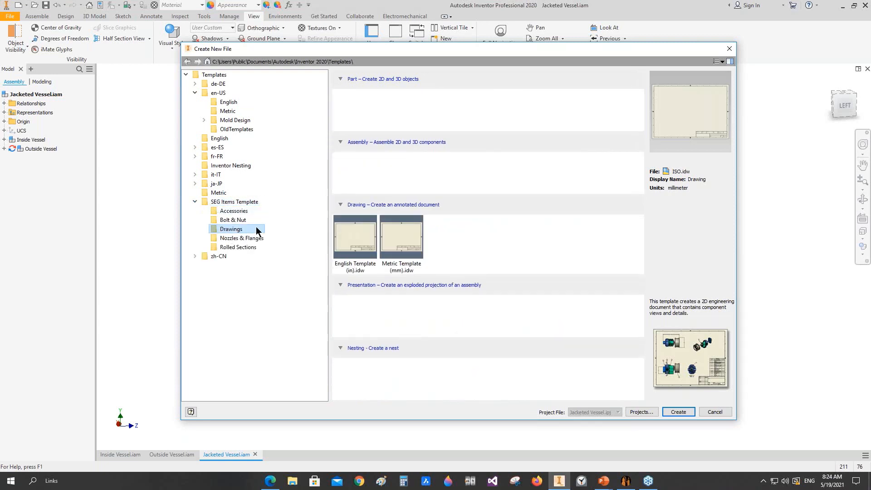
left_click(414, 249)
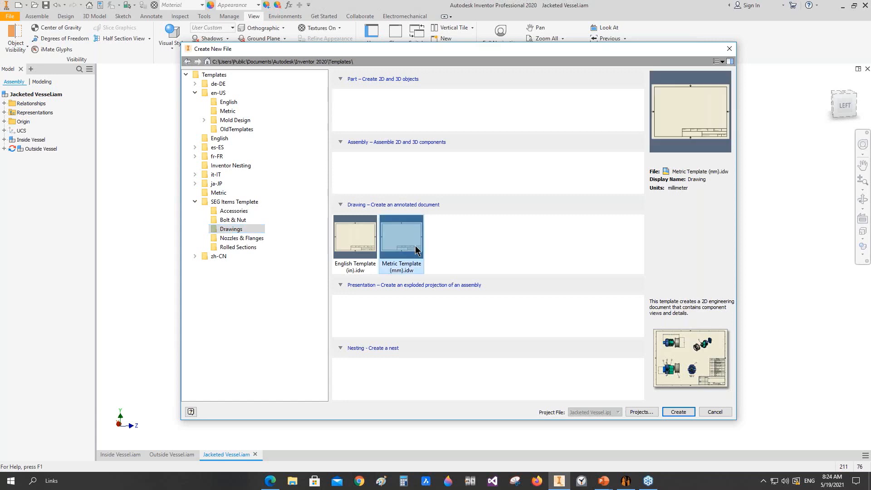
left_click(363, 246)
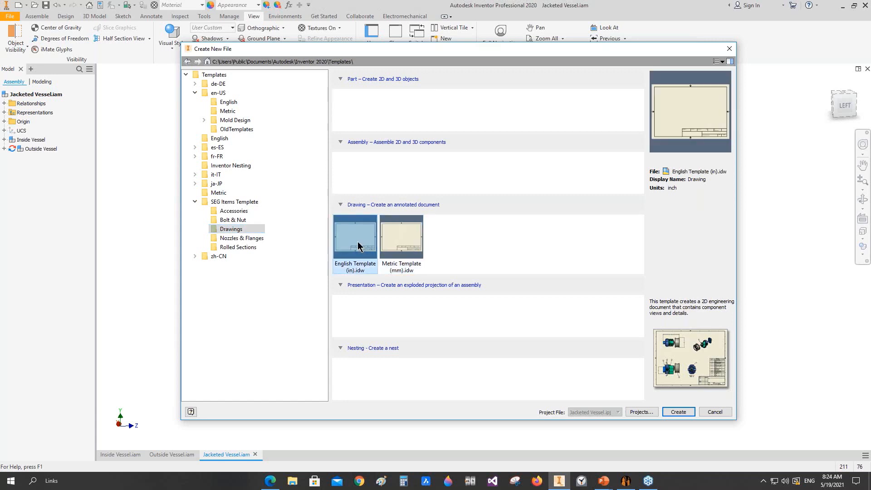
left_click(399, 240)
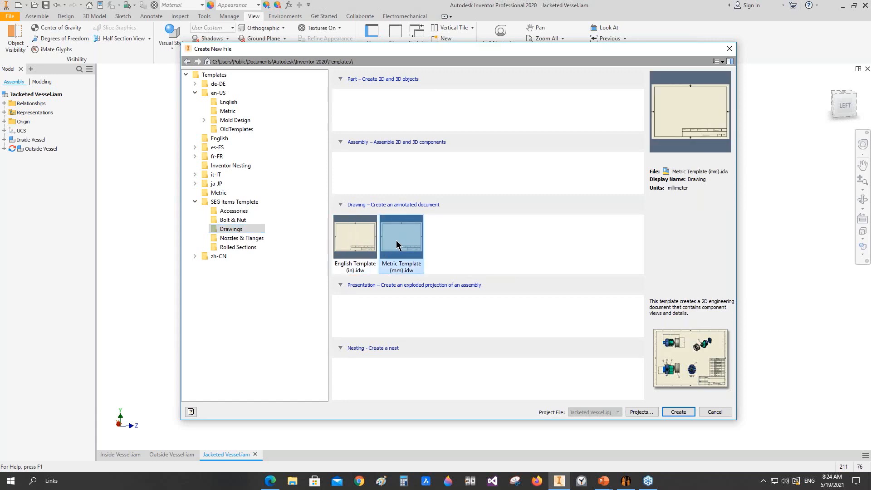
left_click(677, 409)
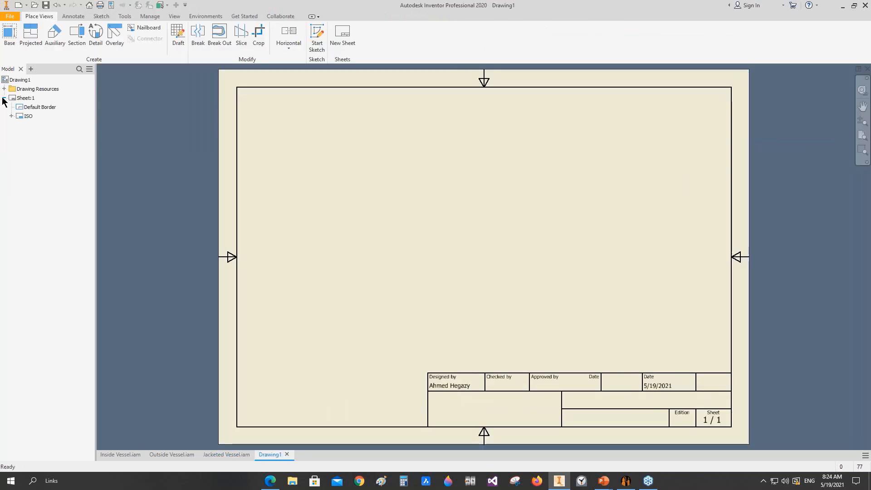
Delete the Default Border and the ISO title block from Sheet:1
left_click(21, 107)
left_click(21, 115, "shift")
right_click(21, 113)
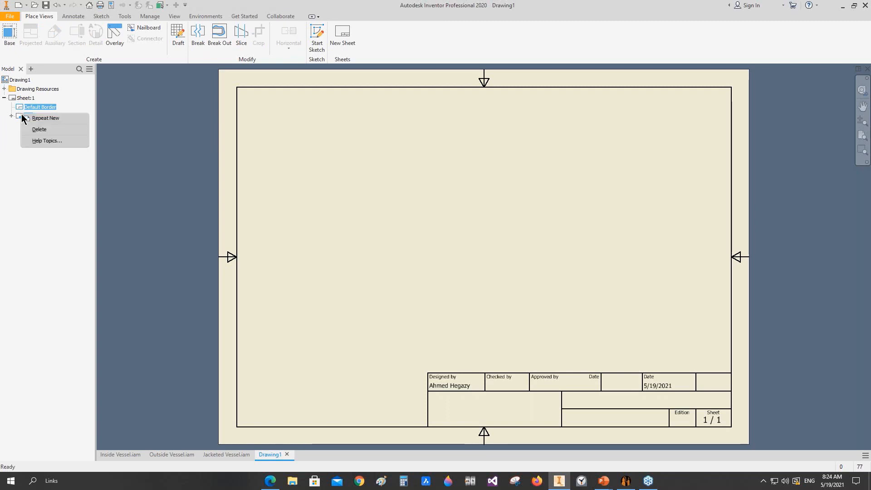
left_click(50, 130)
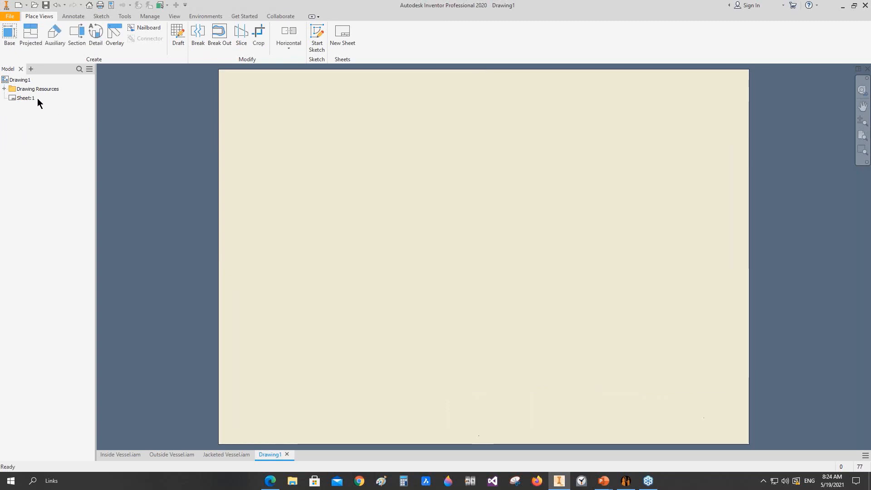
Define a new border in the drawing resources and sketch a rectangle about 197 mm high just inside the sheet edges
left_click(4, 89)
left_click(11, 107)
right_click(41, 109)
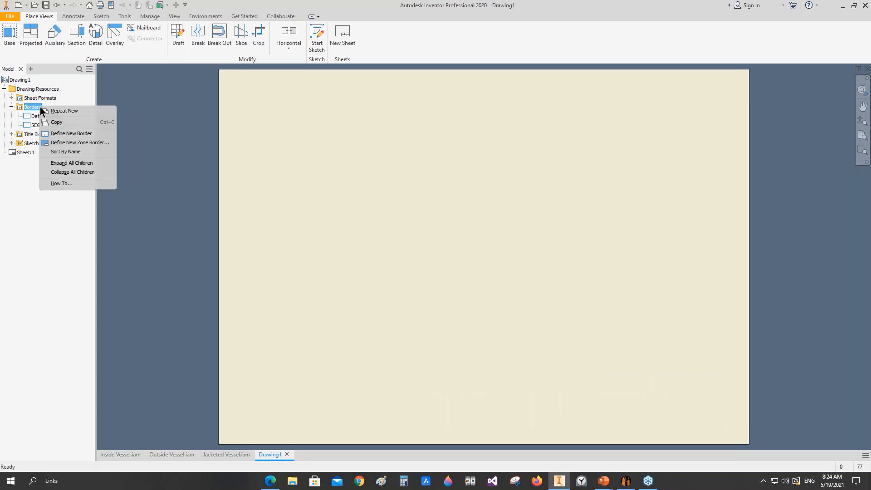
left_click(68, 134)
left_click(100, 34)
left_click(227, 76)
left_click(727, 427)
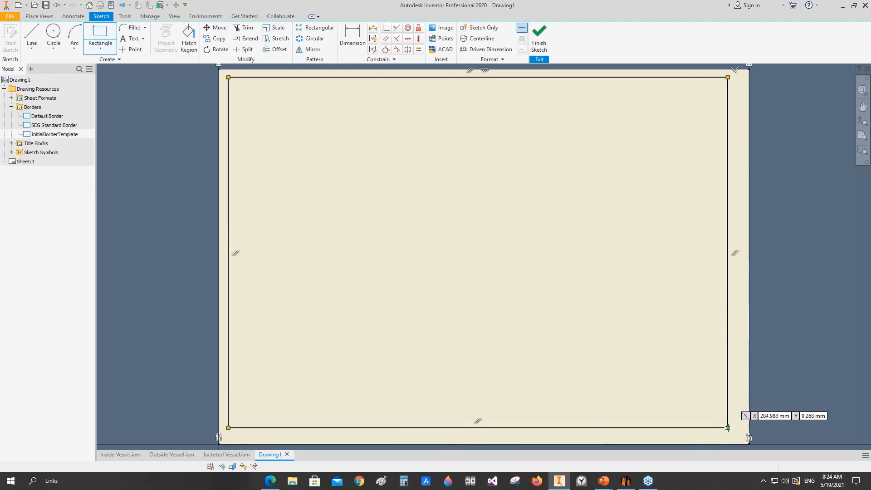
Dimension the border rectangle's right side 10 mm from the sheet edge and link the left side's offset to that dimension
left_click(352, 36)
left_click(726, 122)
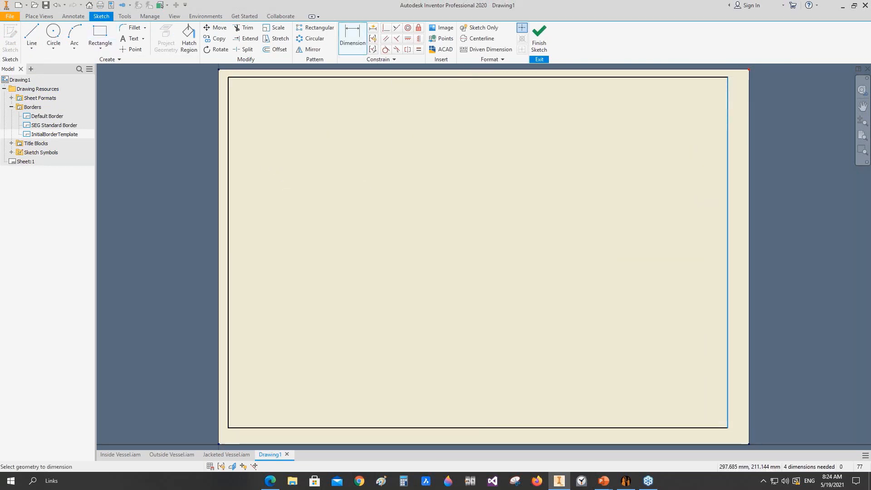
left_click(749, 74)
left_click(773, 118)
type("10")
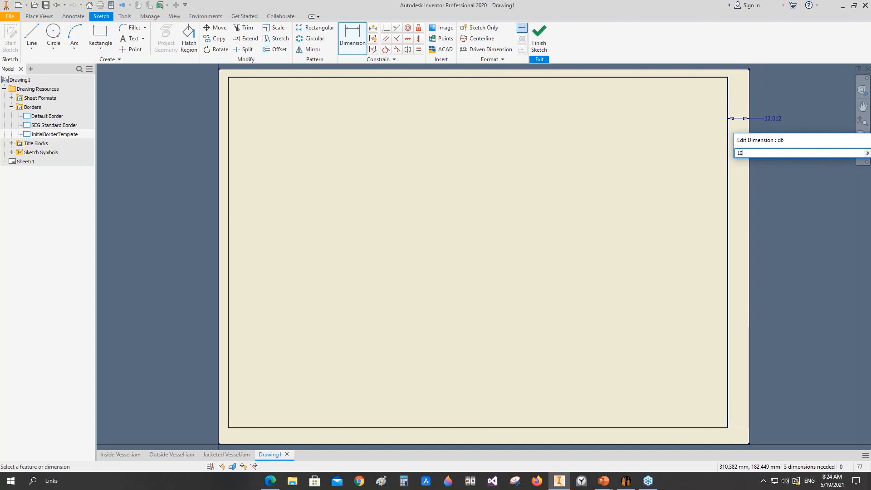
key("Return")
left_click(232, 93)
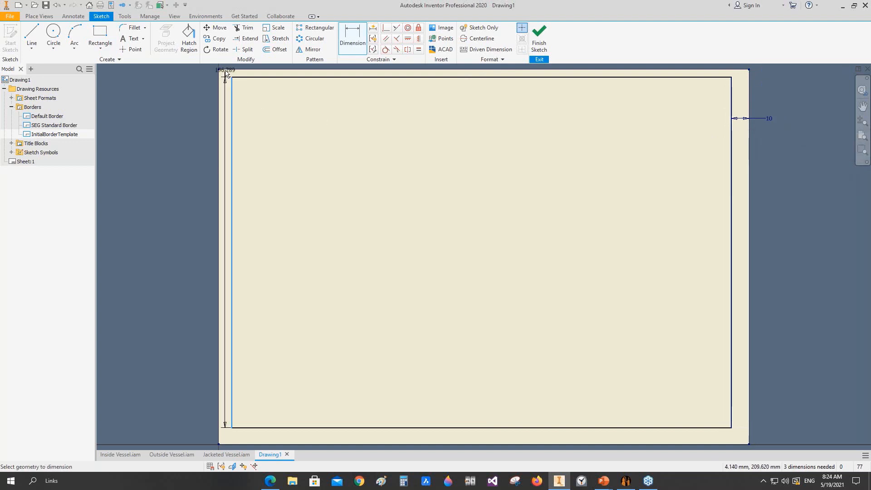
left_click(219, 78)
left_click(186, 125)
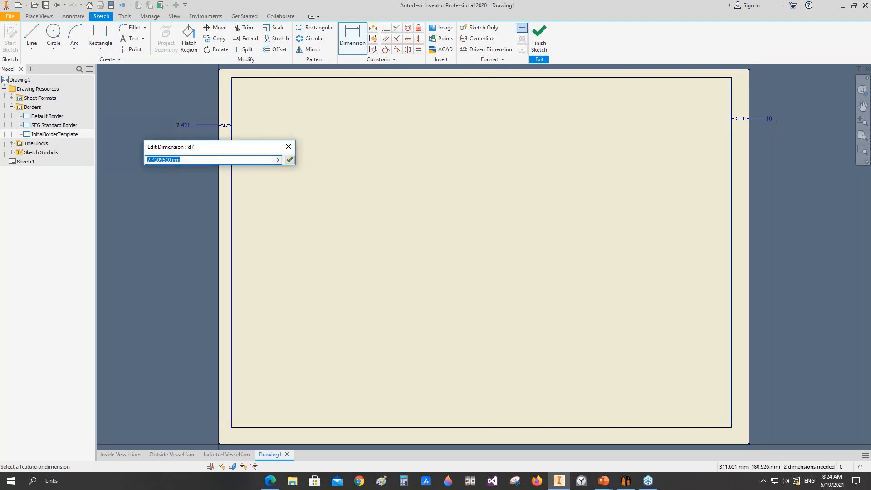
left_click(290, 160)
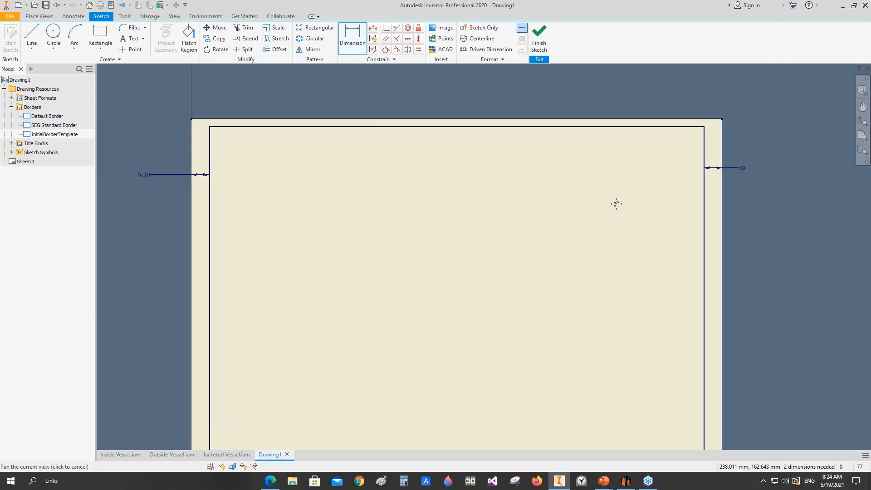
Dimension the border rectangle's top and bottom offsets from the sheet edges, linking both to the existing 10 mm offset
left_click(721, 120)
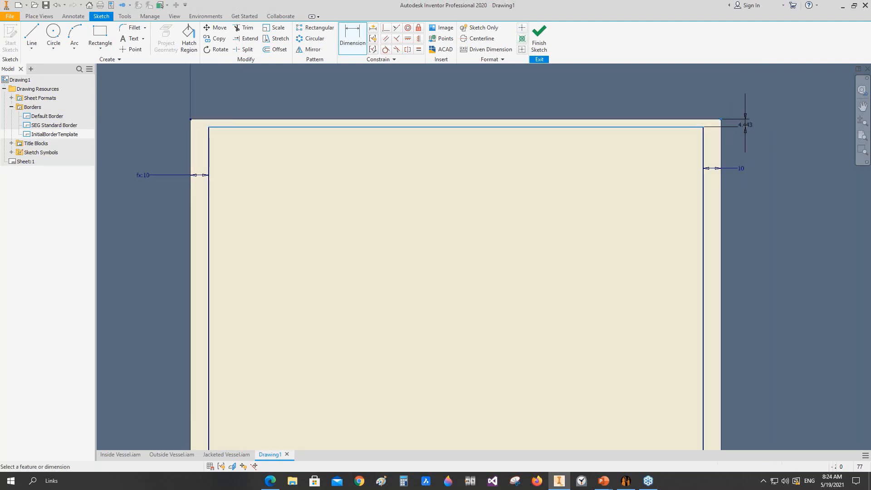
left_click(744, 121)
type("10")
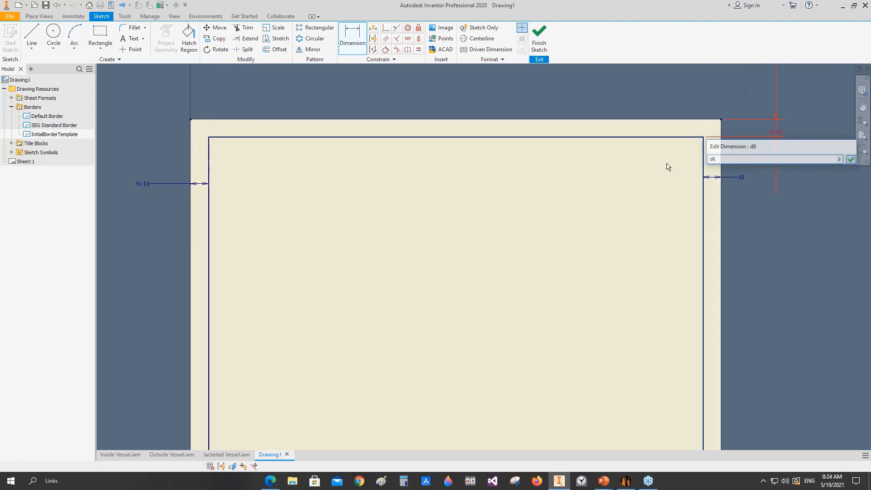
key("Return")
scroll(664, 165, "up", 3)
left_click(667, 322)
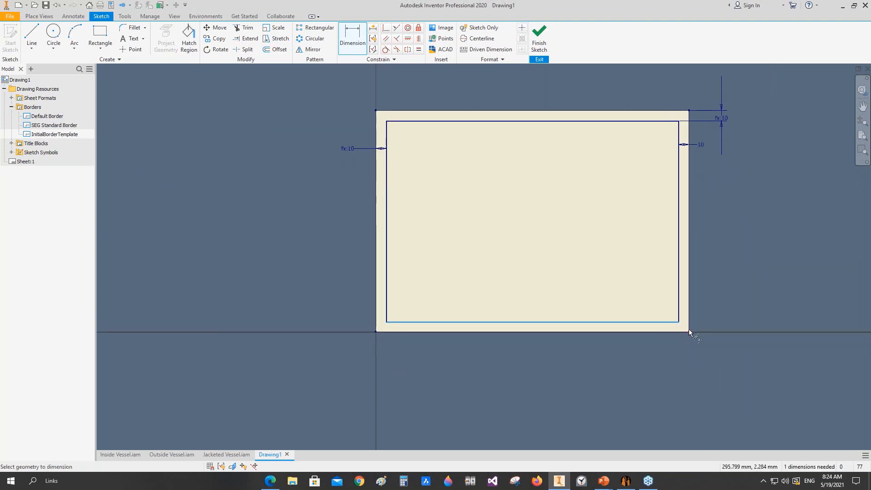
left_click(714, 322)
type("10")
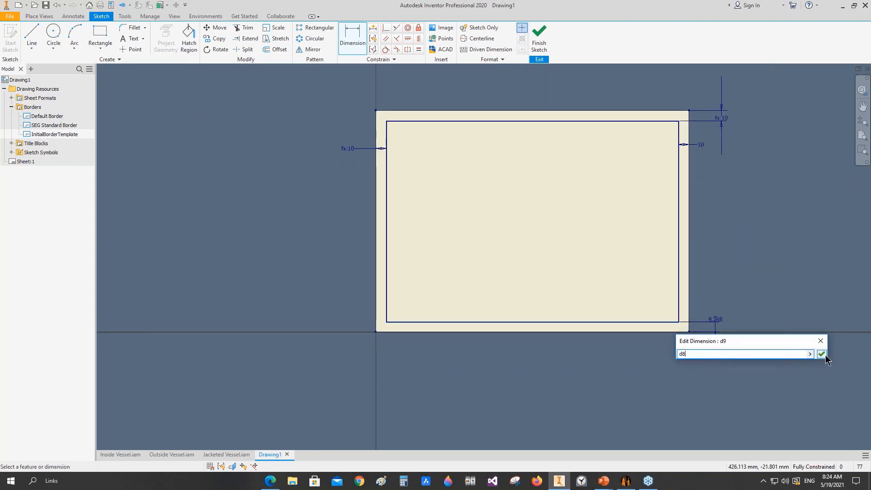
key("Return")
middle_click_drag(509, 181, 487, 188)
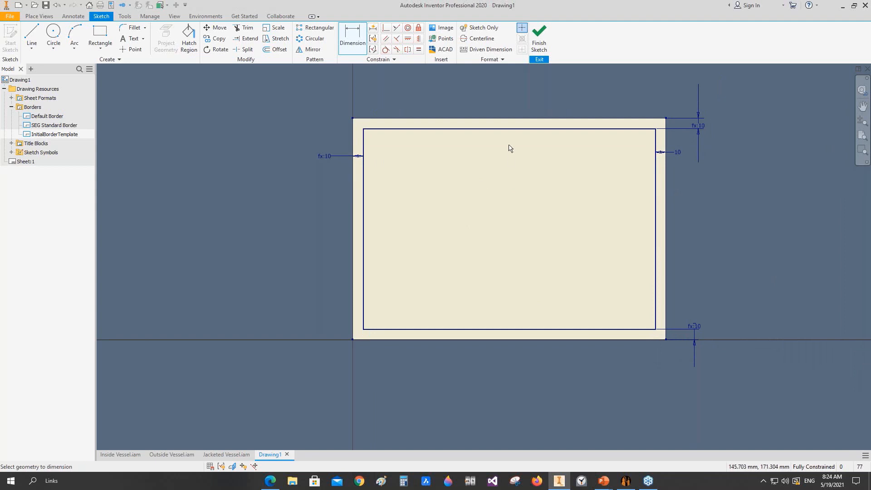
left_click(510, 129)
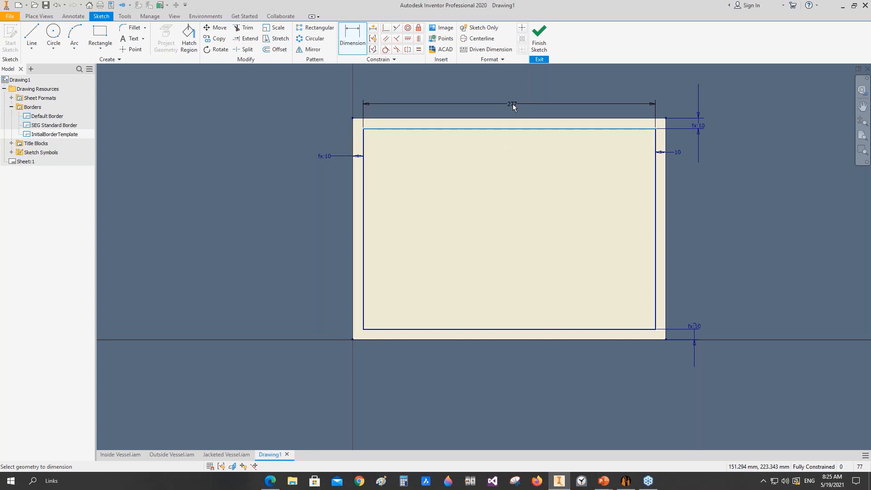
mouse_move(513, 104)
left_mouse_down()
mouse_move(469, 98)
mouse_move(520, 107)
left_mouse_up()
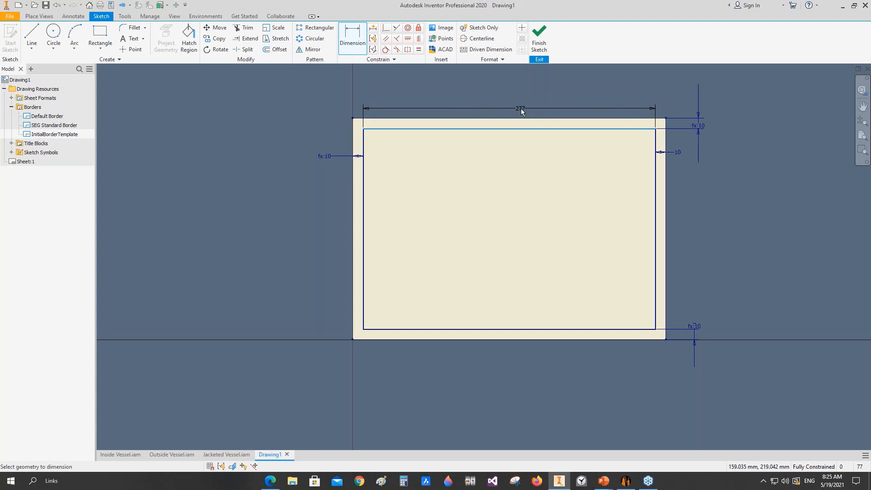
right_click(521, 112)
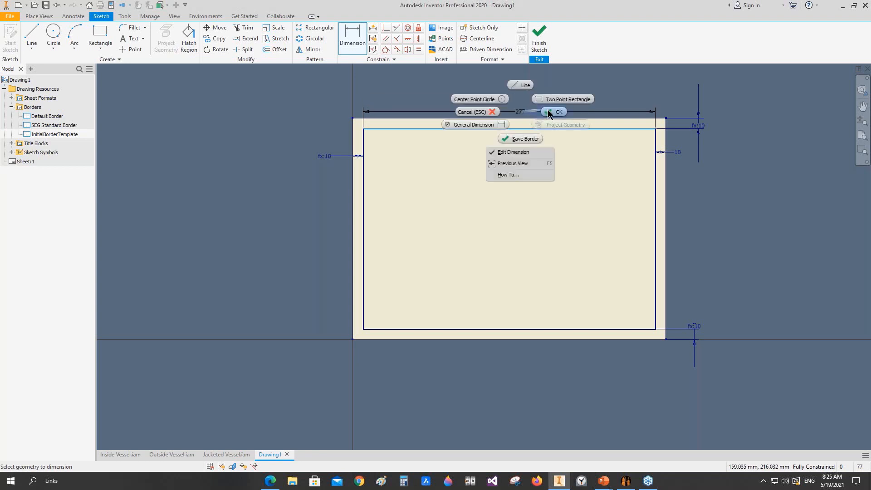
left_click(547, 111)
Save the border as "SE CAD SOlutions Border" and insert it on the sheet
right_click(453, 82)
left_click(454, 107)
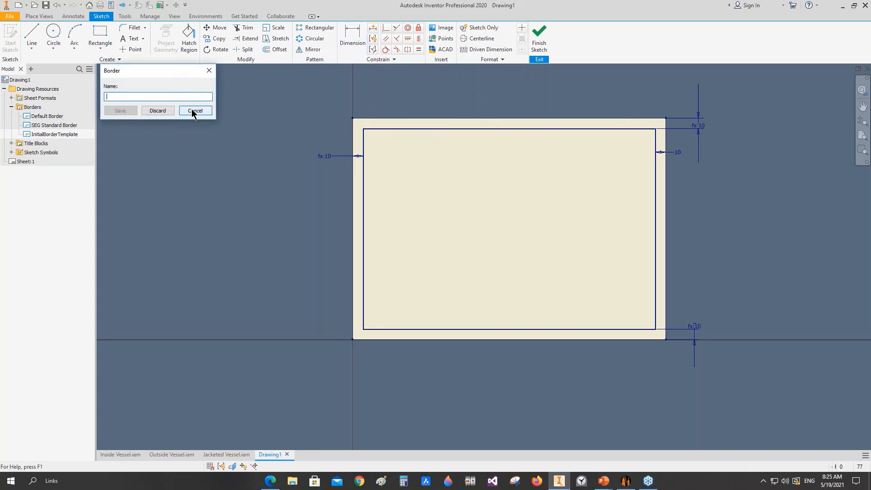
type("SE CAD SOlutions Border")
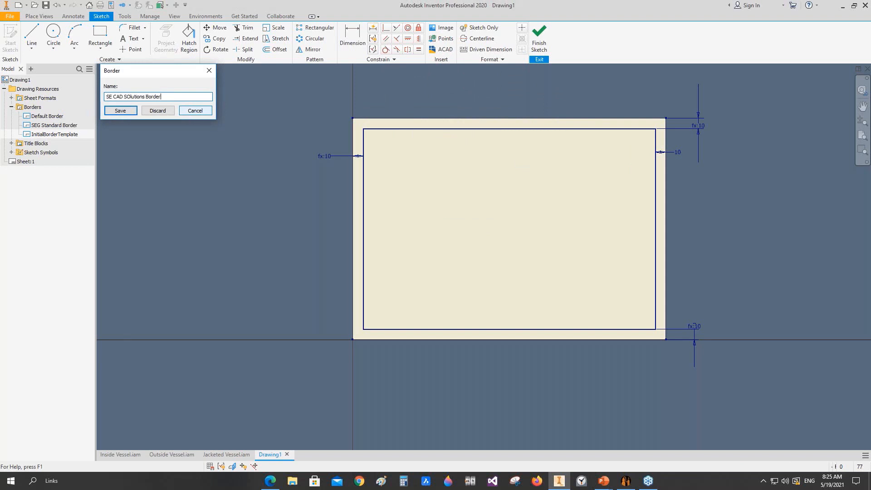
left_click(120, 111)
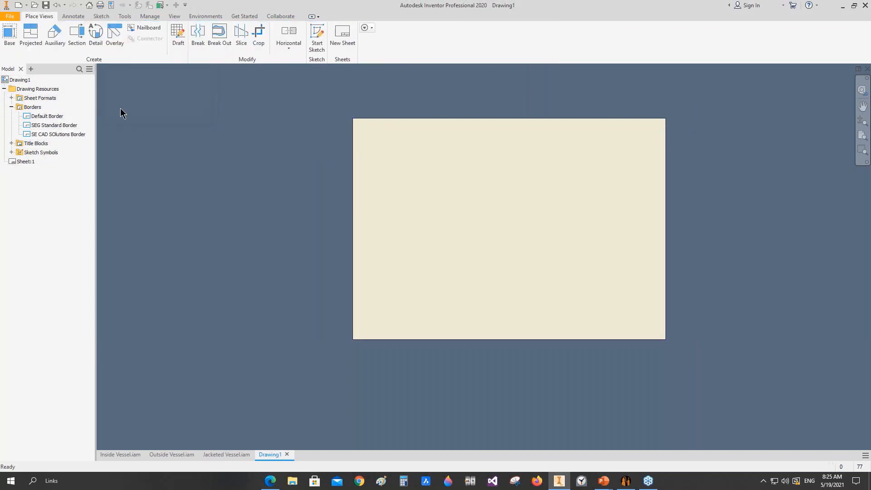
right_click(35, 135)
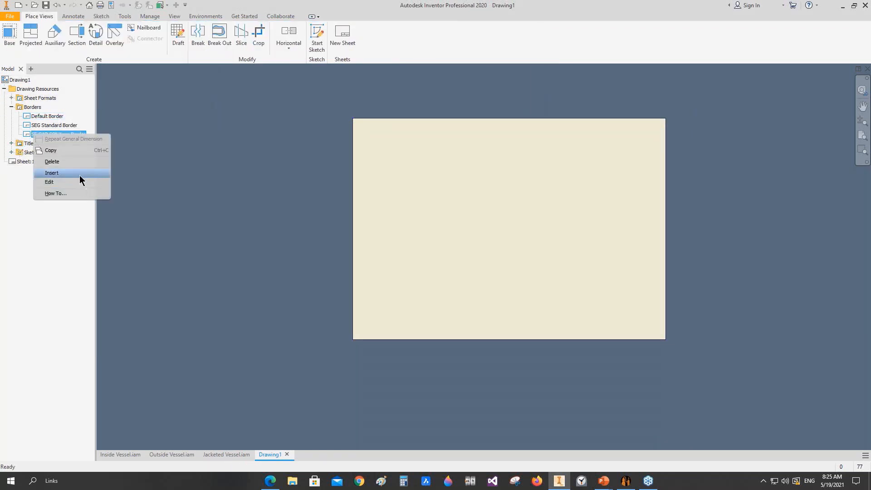
left_click(79, 175)
Define a new title block in the drawing resources and sketch a rectangle about 213 mm wide inside the sheet border
left_click(11, 144)
right_click(40, 143)
left_click(98, 172)
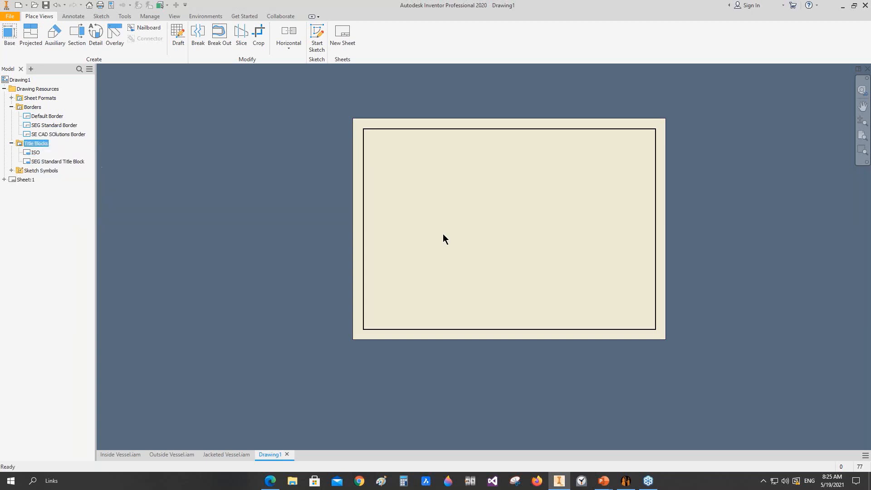
left_click(100, 33)
left_click(642, 303)
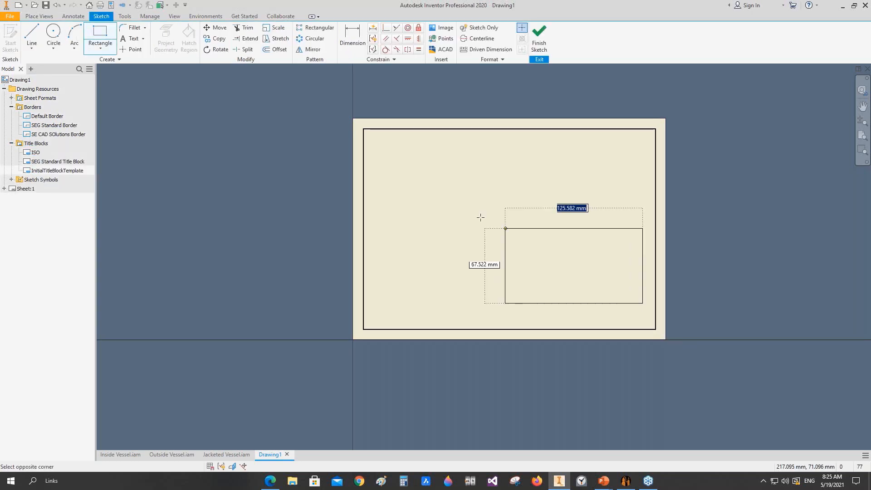
left_click(417, 214)
Dimension the title block rectangle to 170 mm wide and 80 mm high
left_click(351, 34)
left_click(547, 215)
left_click(542, 195)
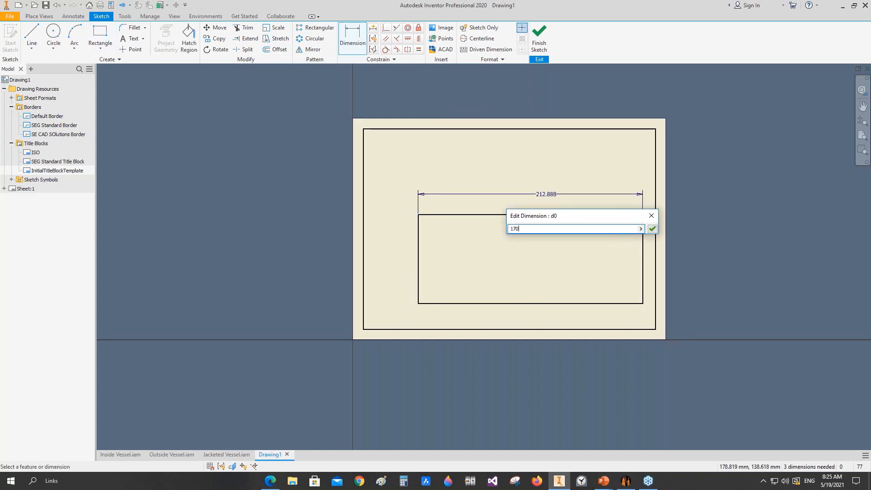
key("Return")
left_click(420, 226)
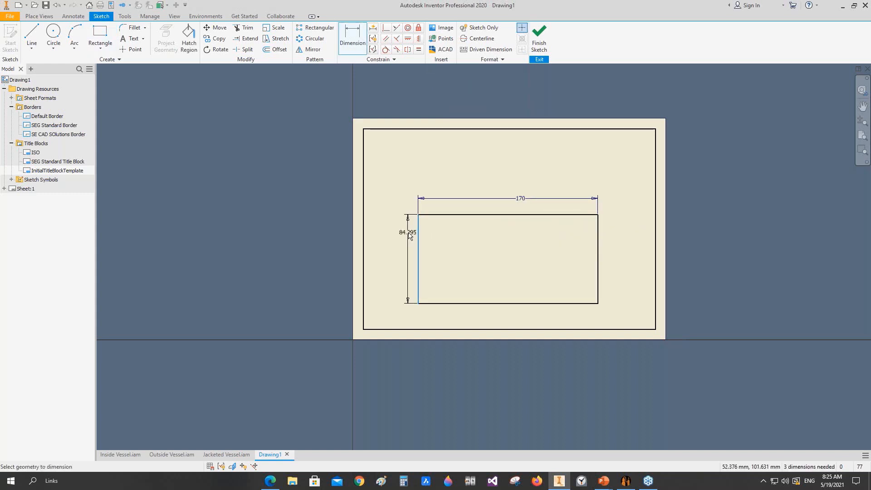
left_click(405, 235)
key("Return")
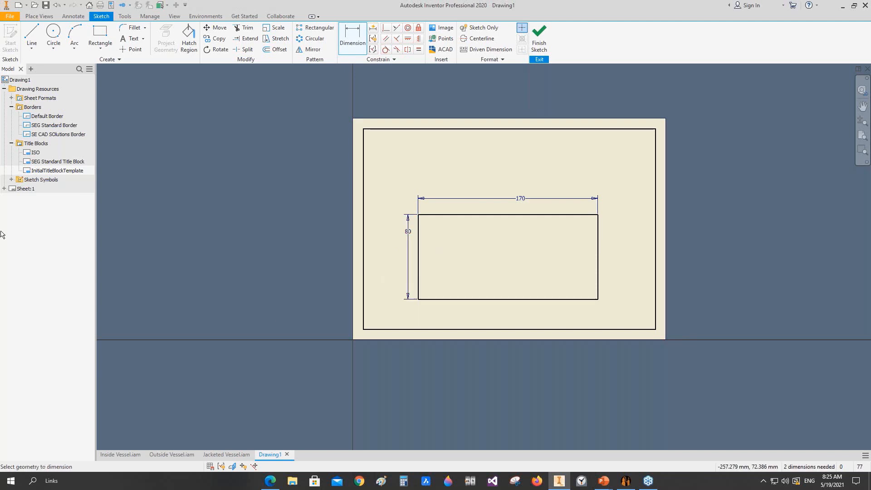
Draw a horizontal line across the rectangle's upper part and a vertical divider from the rectangle's top edge down to it
left_click(31, 34)
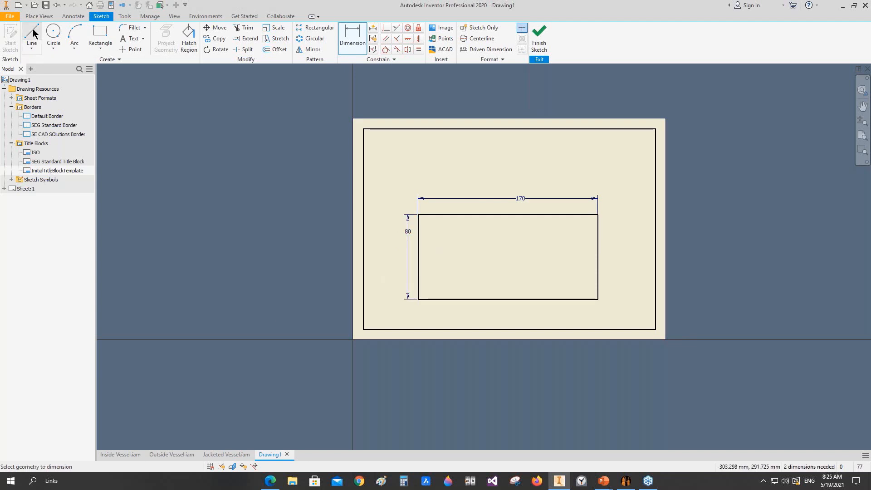
left_click(417, 243)
left_click(597, 243)
key("Escape")
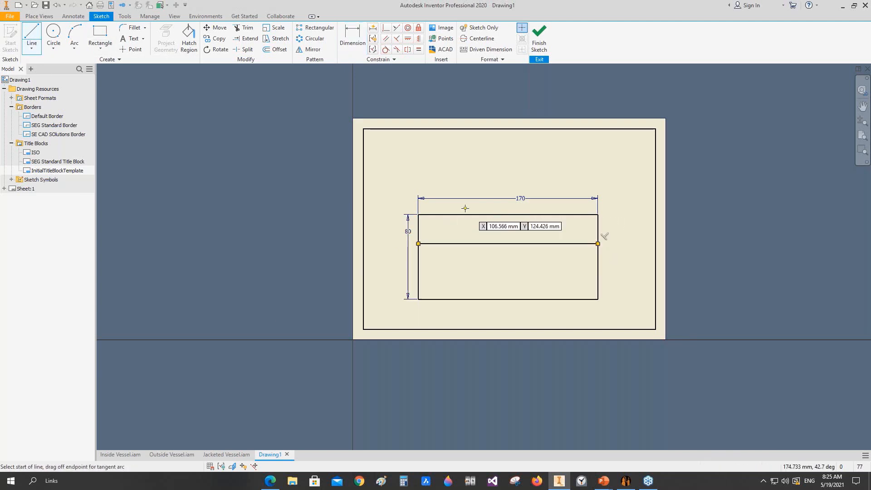
left_click(502, 214)
left_click(503, 243)
key("Escape")
Draw two horizontal lines from the vertical divider to the rectangle's right edge, splitting the upper-right cell into three rows
scroll(506, 218, "up", 3)
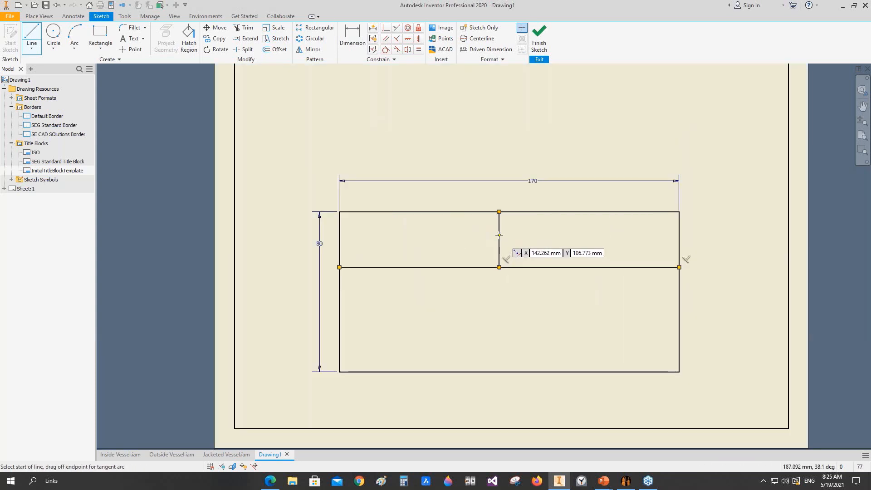
left_click(499, 230)
left_click(679, 231)
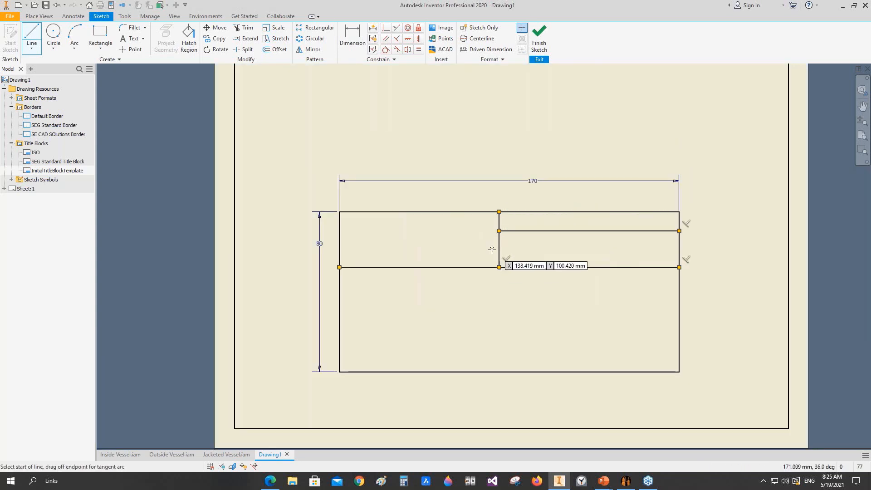
key("Escape")
left_click(499, 251)
left_click(678, 251)
key("Escape")
key("Escape")
Dimension the top row of the upper-right cell to 12 mm and link the second row's height to it with d2
left_click(635, 231)
left_click(657, 212)
left_click(703, 225)
key("Return")
left_click(660, 236)
scroll(694, 243, "down", 2)
left_click(699, 243)
type("d2")
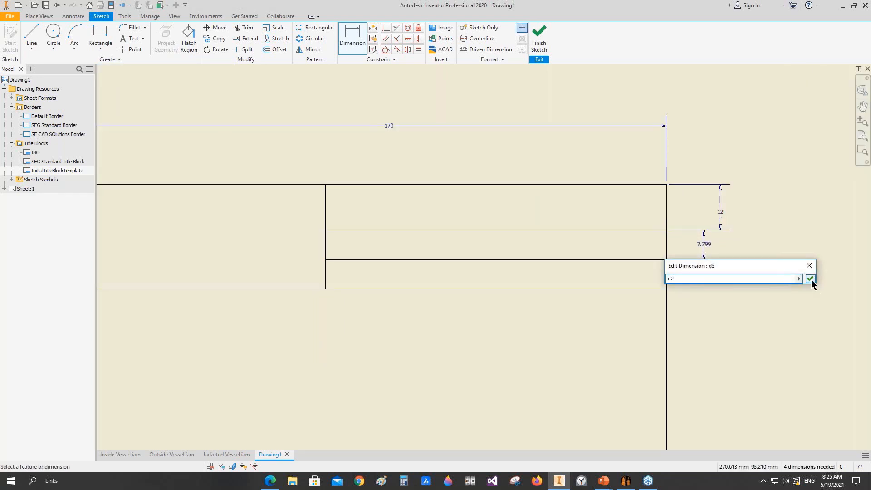
left_click(810, 281)
Dimension the third upper-right row's height and link it to the second row's dimension
left_click(653, 289)
left_click(657, 276)
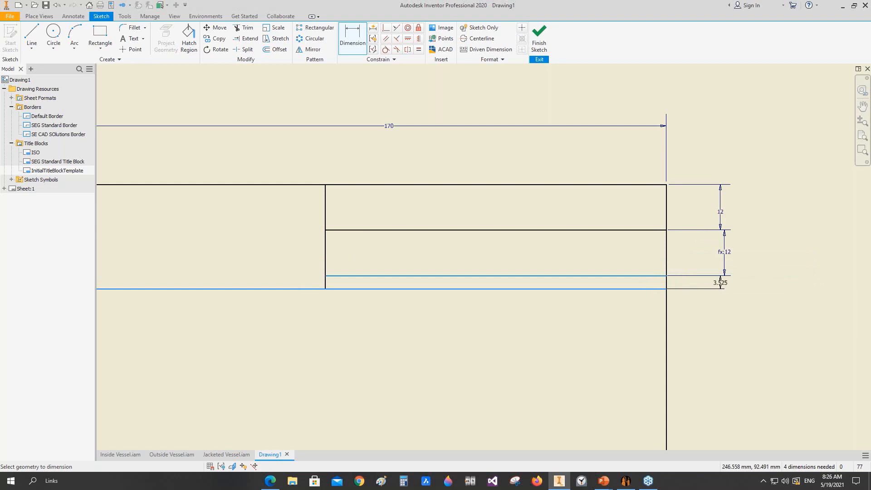
left_click(720, 283)
left_click(724, 252)
left_click(825, 316)
Insert the SE CAD Solutions.jpg logo and scale it down to fit inside the title block's upper-left cell
scroll(452, 227, "up", 3)
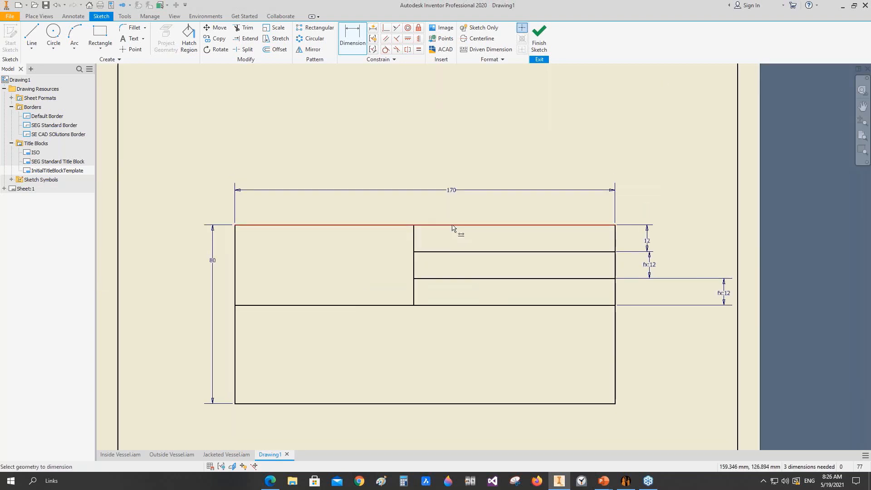
left_click(433, 31)
left_click(451, 305)
left_click(349, 114)
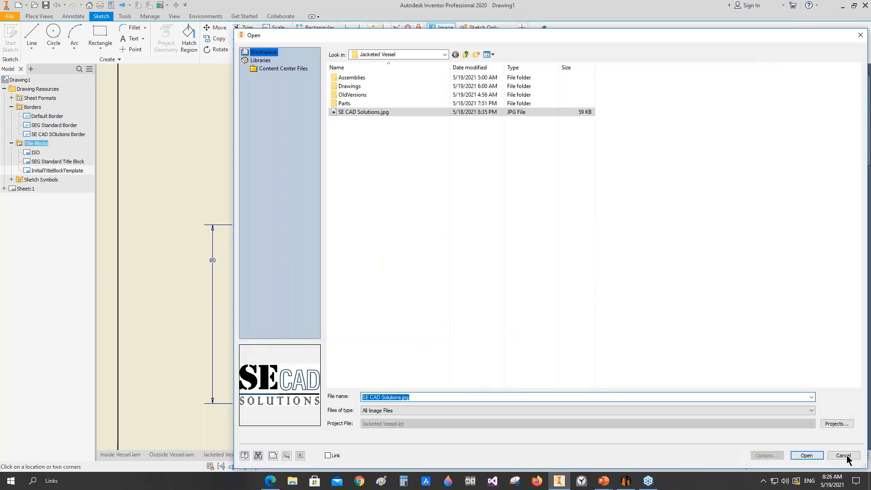
left_click(840, 455)
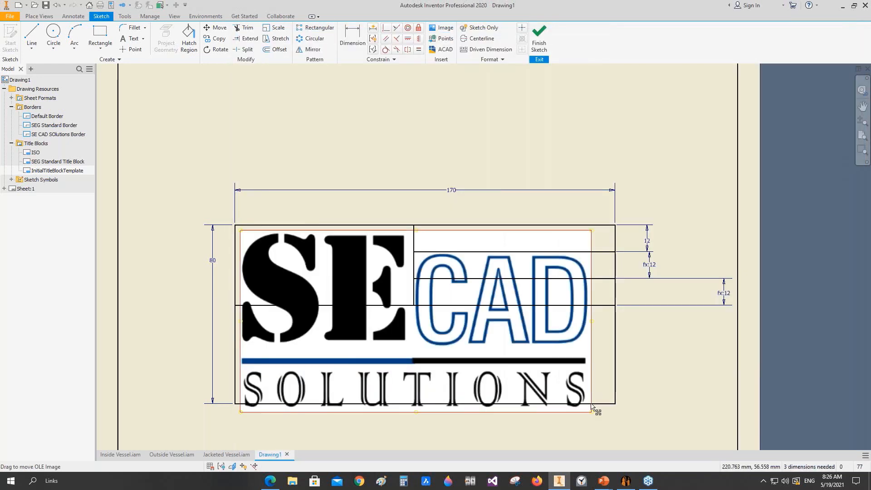
left_click_drag(592, 411, 387, 281)
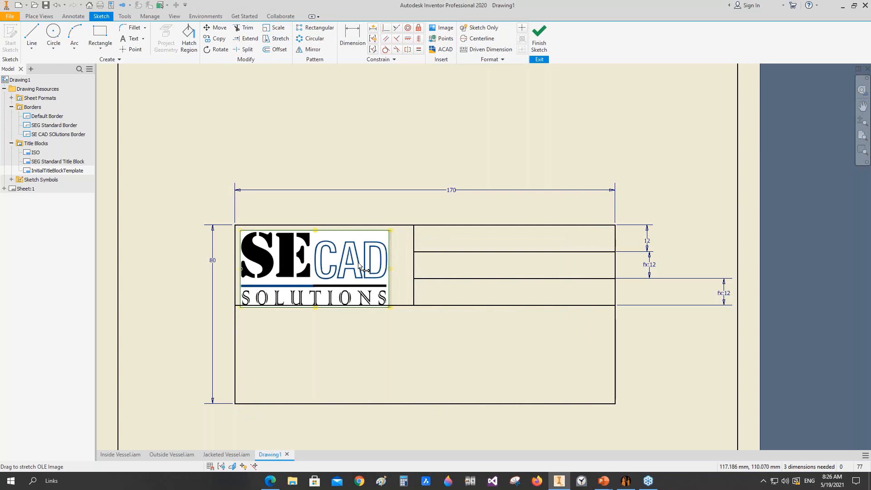
left_click_drag(353, 266, 355, 262)
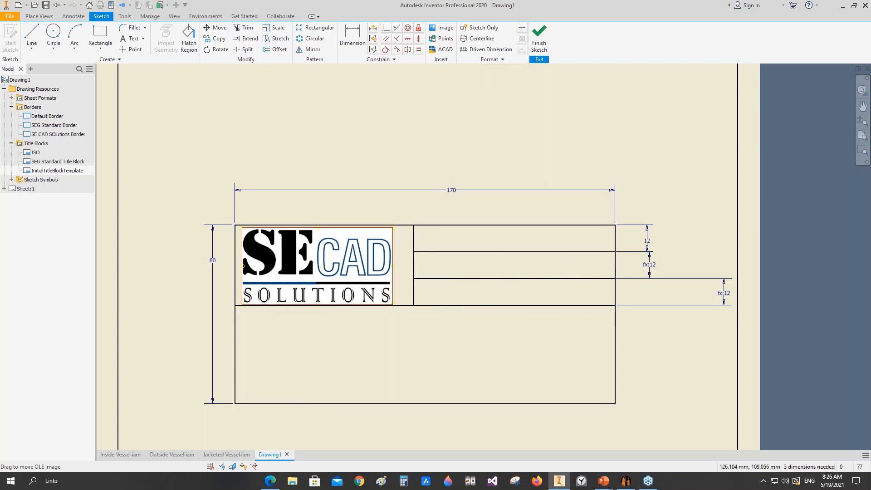
Dimension the logo cell's width to 70 mm and reposition the logo within the cell
key("d")
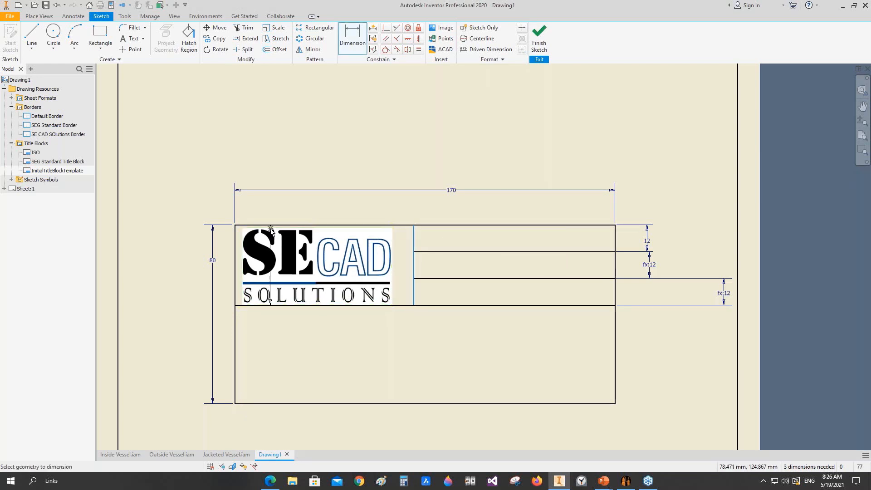
left_click(235, 242)
left_click(281, 203)
type("70")
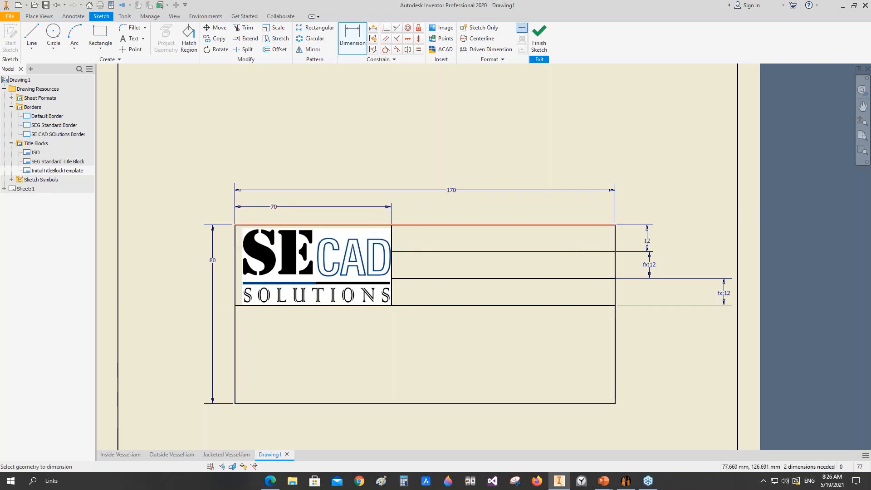
scroll(274, 231, "down", 3)
key("Escape")
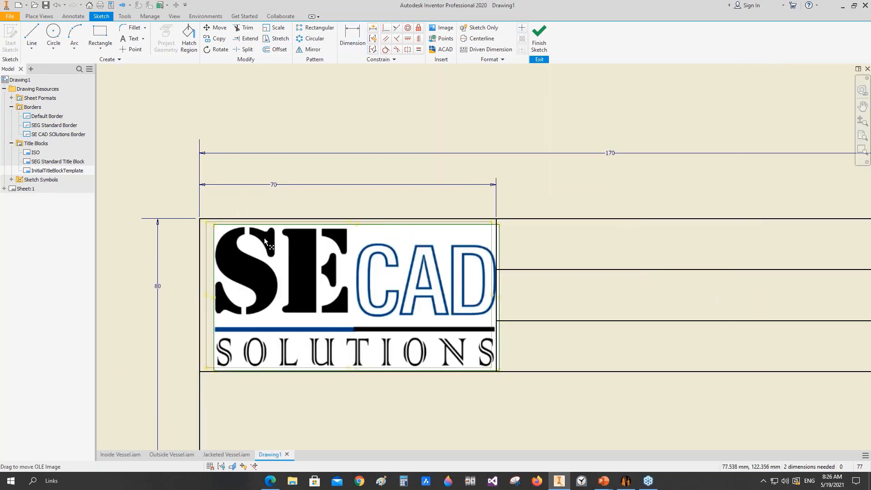
left_click_drag(260, 239, 250, 237)
Draw a full-width horizontal line near the title block's bottom edge and a vertical divider connecting it to the line below the logo
scroll(393, 290, "up", 4)
scroll(393, 290, "down", 3)
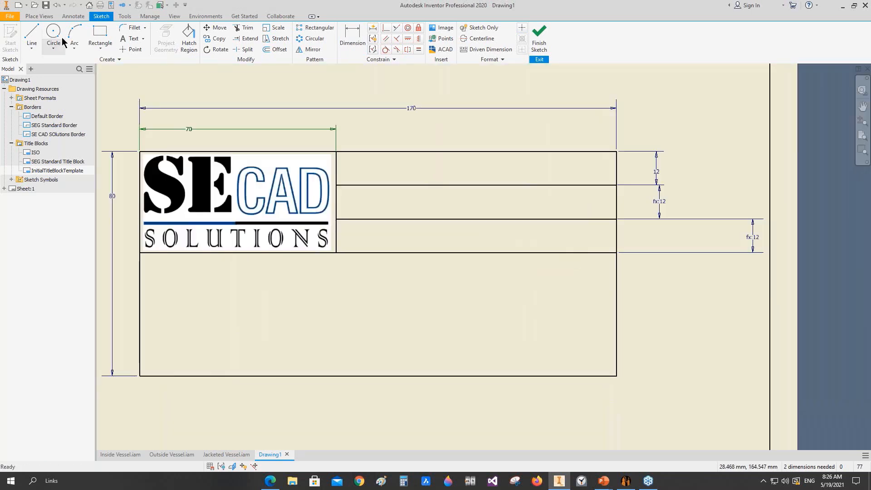
left_click(32, 36)
left_click(140, 351)
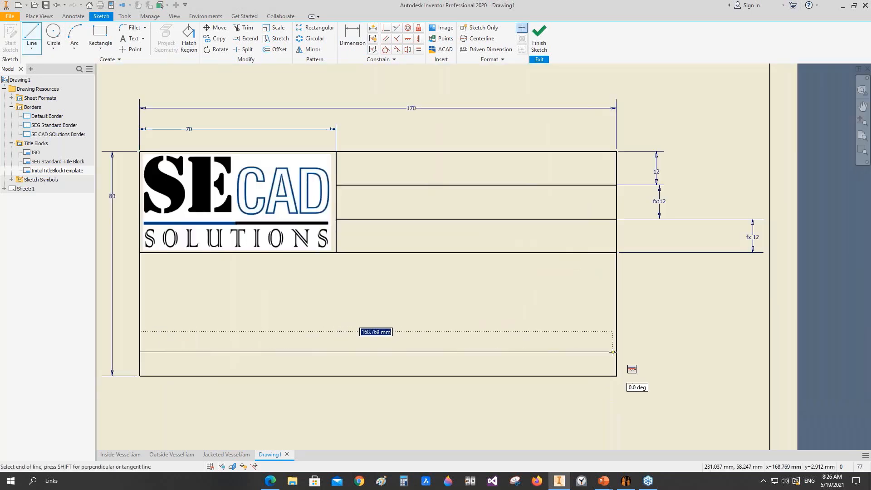
double_click(616, 351)
left_click(420, 252)
double_click(419, 351)
Draw two horizontal lines from the lower divider to the right edge, splitting the lower-right cell into three rows
left_click(419, 279)
double_click(616, 279)
left_click(616, 320)
right_click(643, 278)
left_click(602, 290)
Dimension the first two lower-right rows, linking the first to the existing 12 mm row height and the second to the first
key("d")
left_click(498, 279)
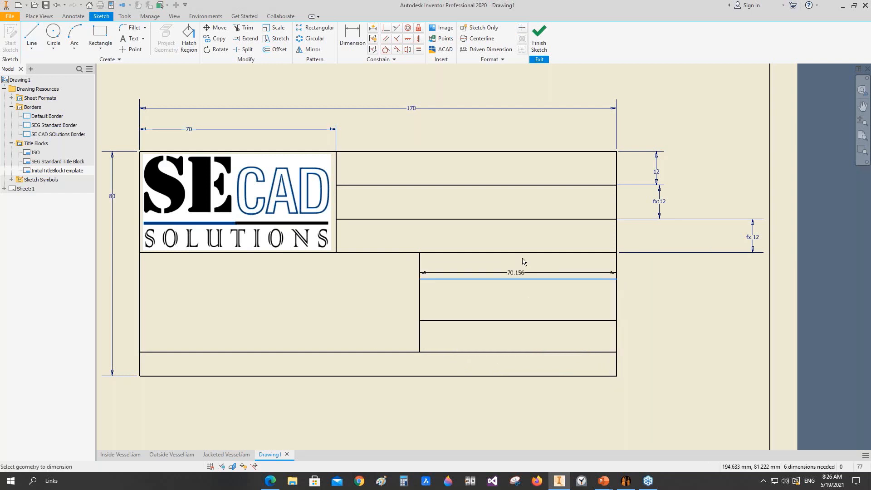
left_click(525, 253)
left_click(638, 268)
type("d2")
left_click(738, 300)
left_click(599, 288)
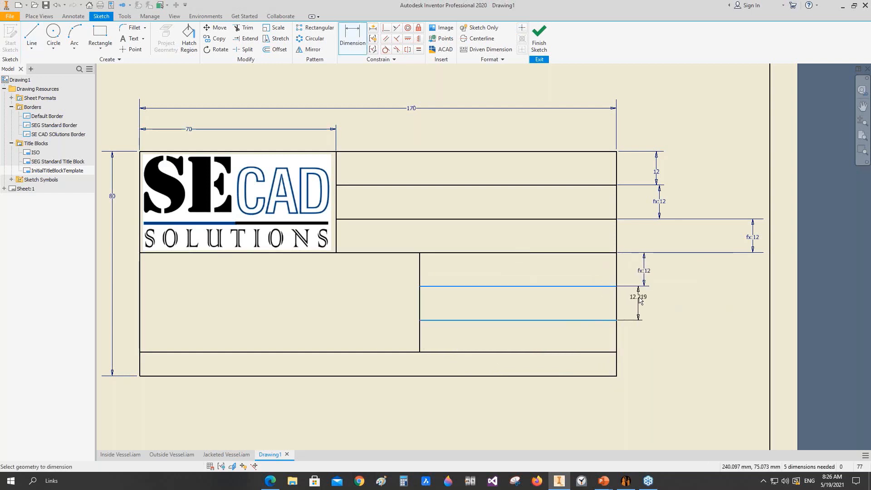
left_click(637, 300)
left_click(644, 270)
left_click(739, 334)
Dimension the third lower-right row's height and link it to the row above with d7
left_click(592, 351)
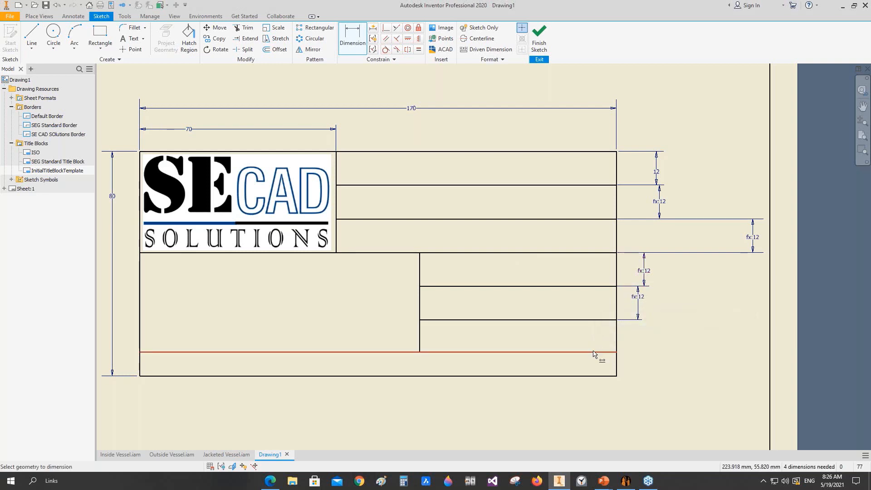
left_click(598, 320)
left_click(635, 334)
type("d2")
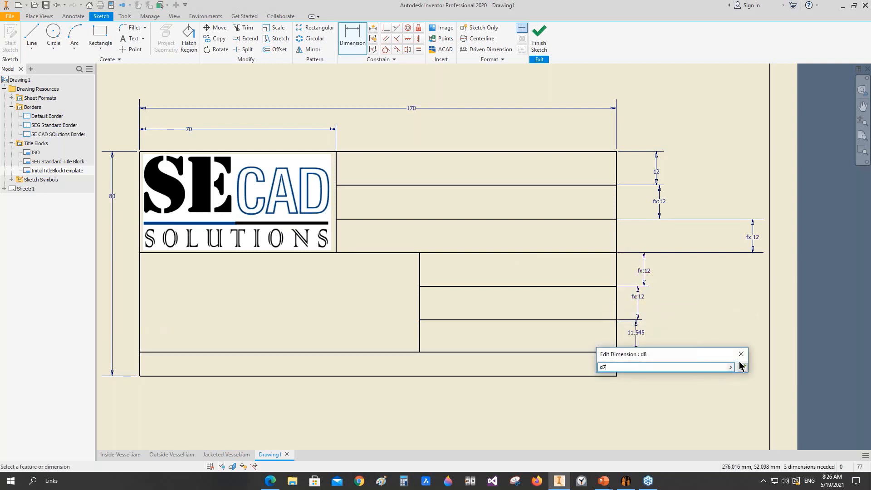
left_click(742, 367)
Add the text "DRAWING NUMBER:-" at the left end of the title block's bottom row
scroll(275, 267, "down", 3)
key("Escape")
left_click(133, 40)
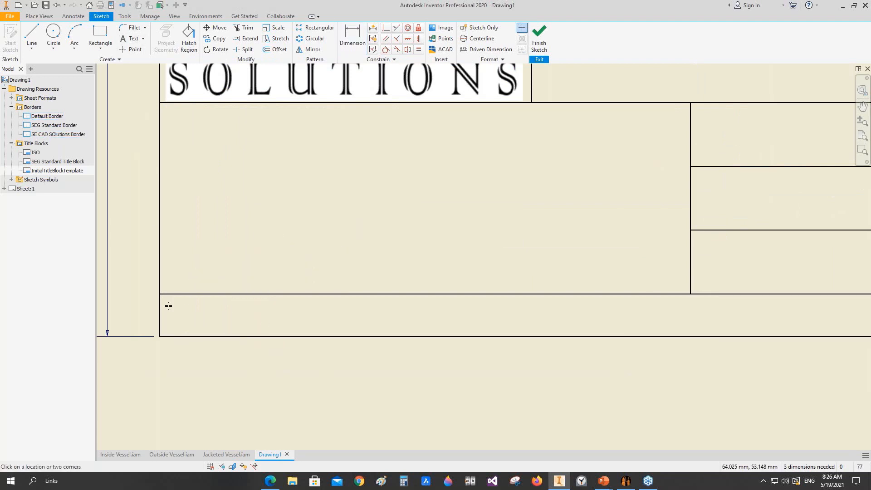
left_click(251, 374)
type("DRAWING NUMBER:-")
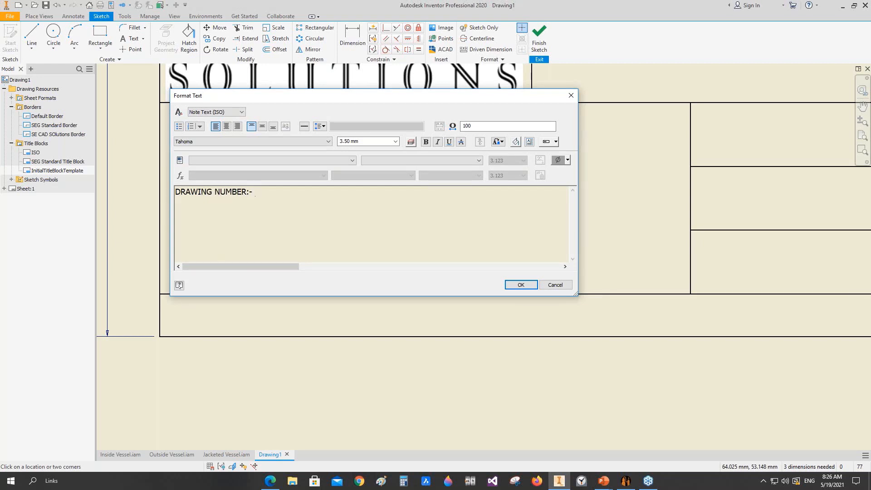
left_click(517, 284)
right_click(347, 225)
left_click(376, 226)
Review the custom properties in the drawing's iProperties, including DRAWING NO., with the name column widened
left_click(112, 5)
left_click(282, 112)
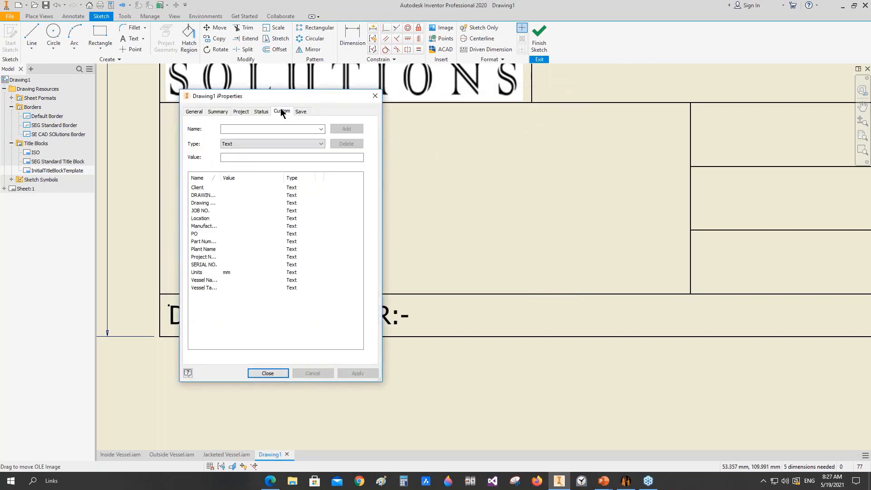
left_click_drag(221, 178, 250, 177)
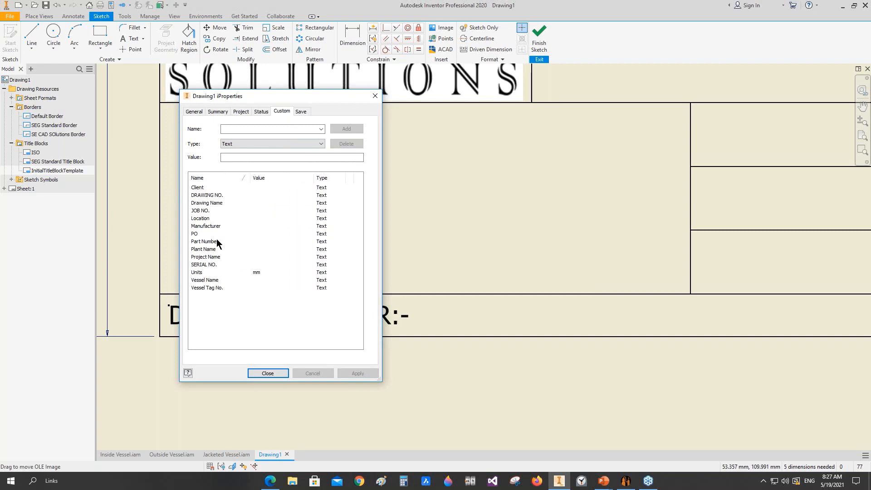
left_click(203, 187)
left_click(203, 195)
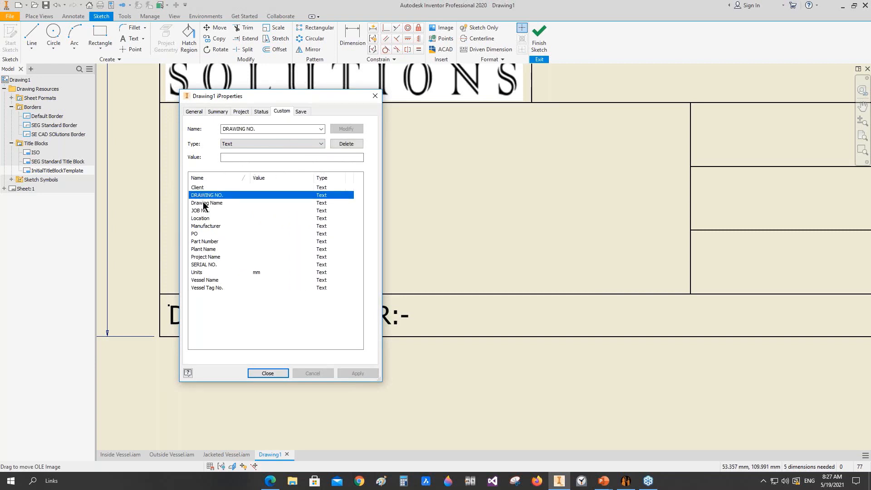
left_click(202, 204)
left_click(202, 211)
left_click(202, 218)
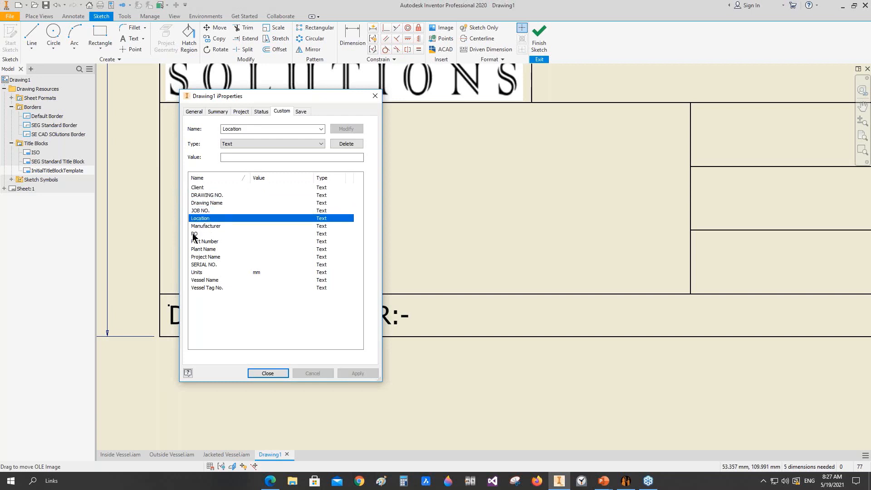
left_click(202, 226)
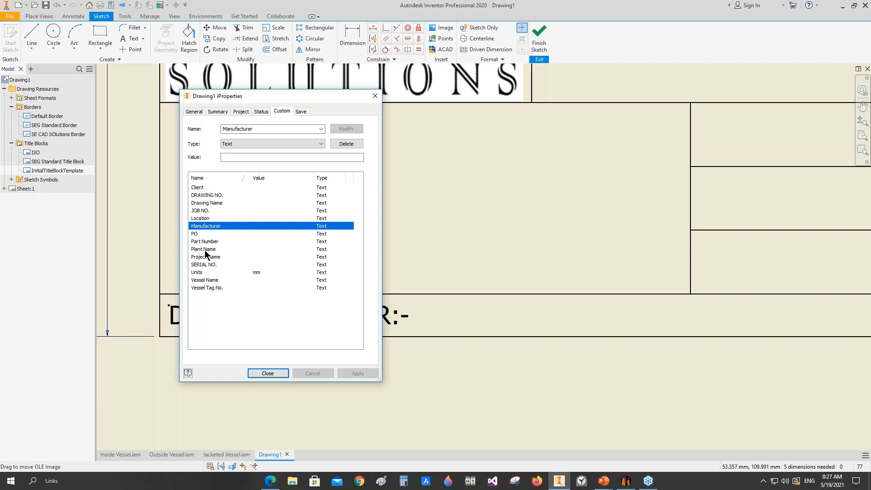
left_click(219, 195)
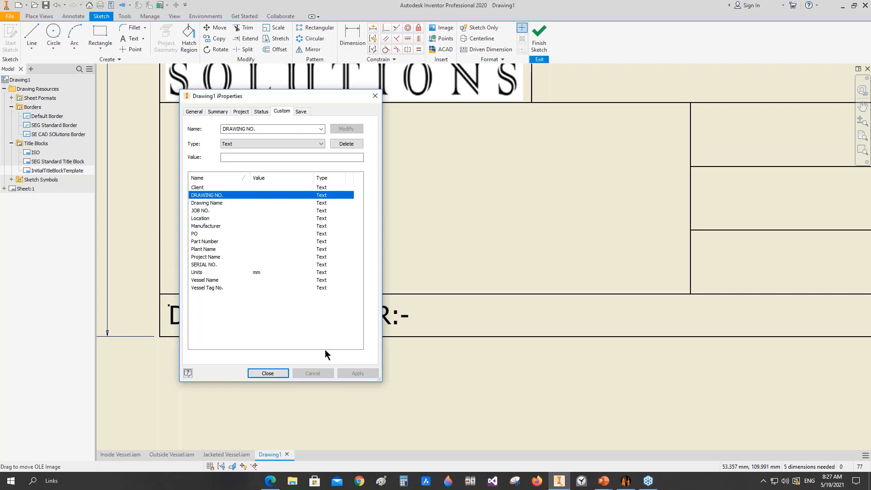
left_click(273, 372)
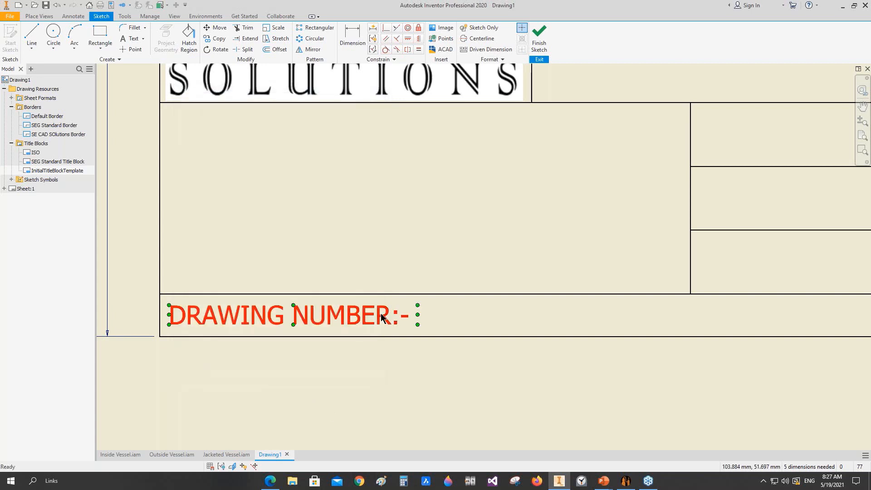
Insert the DRAWING NO. custom drawing property after "DRAWING NUMBER:-" in the title block text
double_click(381, 314)
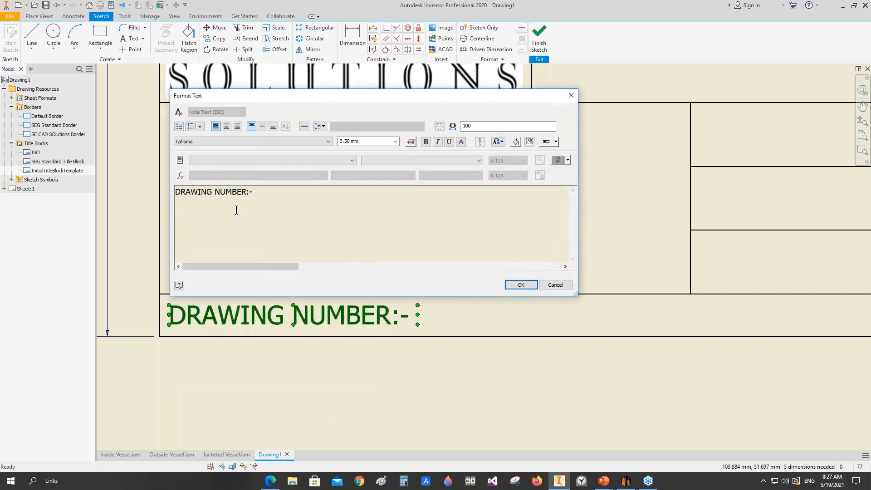
left_click(312, 162)
left_click(244, 178)
left_click(411, 161)
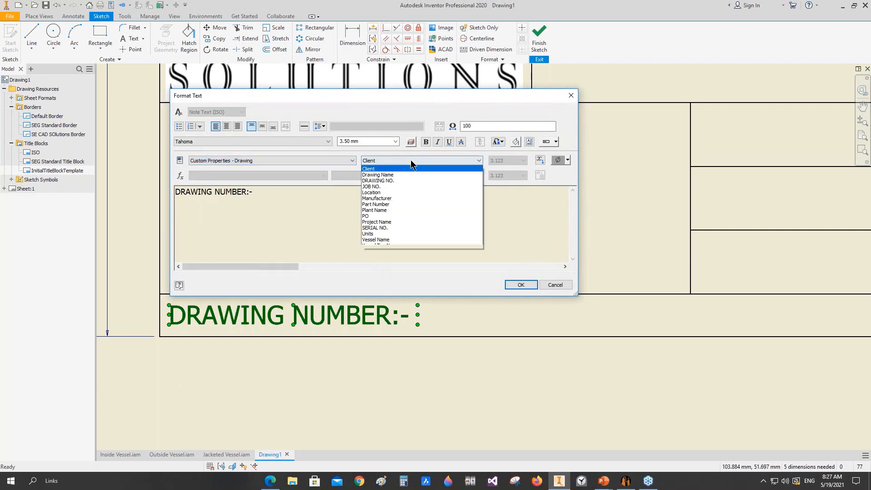
left_click(389, 181)
left_click(540, 160)
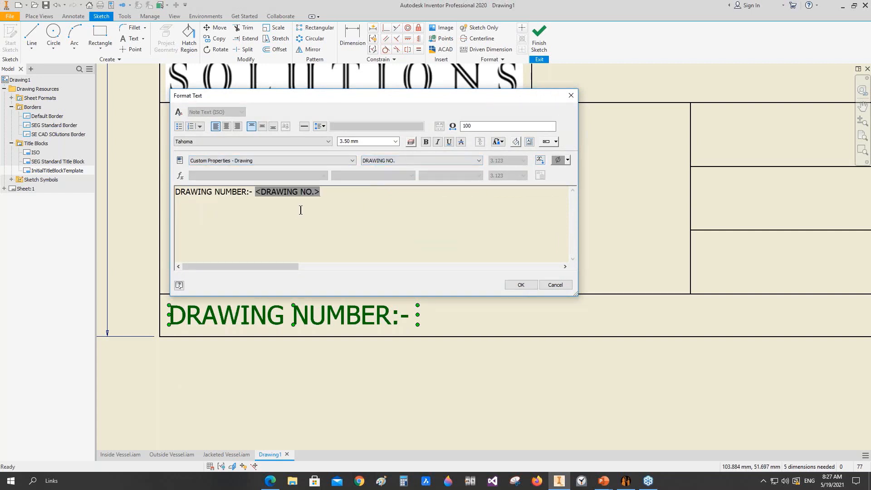
left_click(517, 287)
Save the title block under the name "se cad sOLUTIONS tITLE bLOCK"
right_click(424, 229)
left_click(428, 249)
type("se cad")
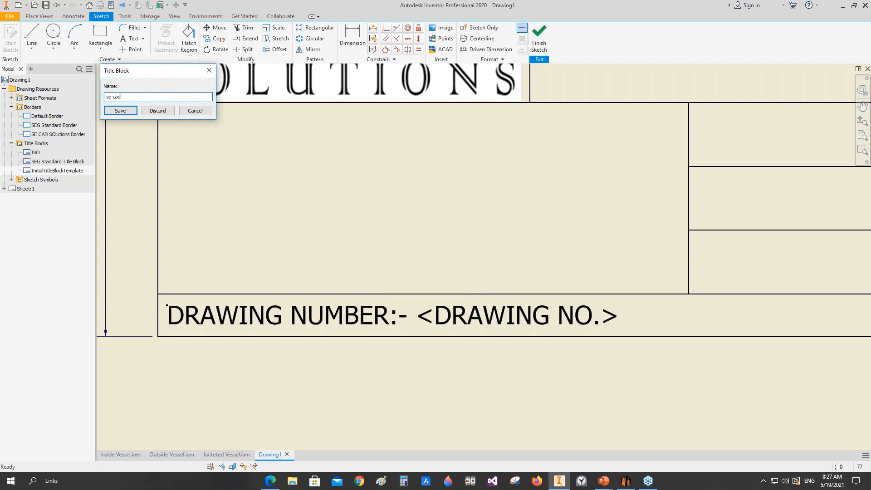
type(" sOLUTIONS tITLE bLOCK")
key("Return")
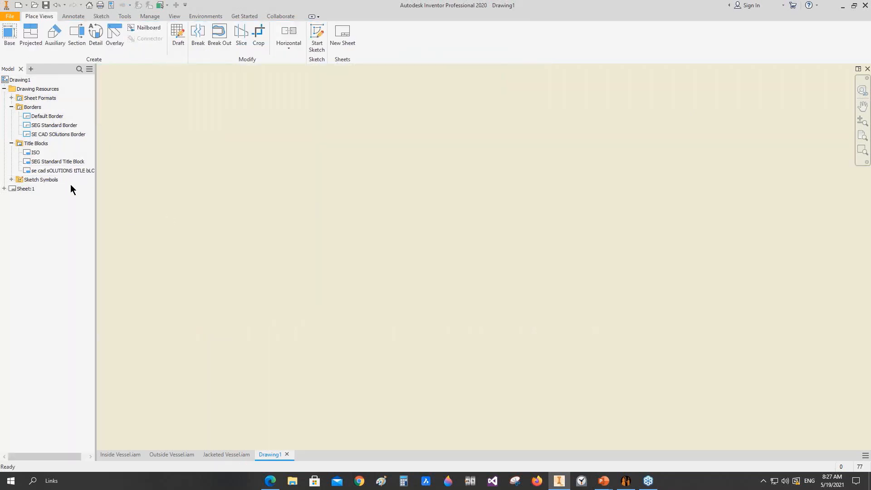
Insert the "se cad sOLUTIONS tITLE bLOCK" title block on the sheet
right_click(68, 162)
right_click(59, 172)
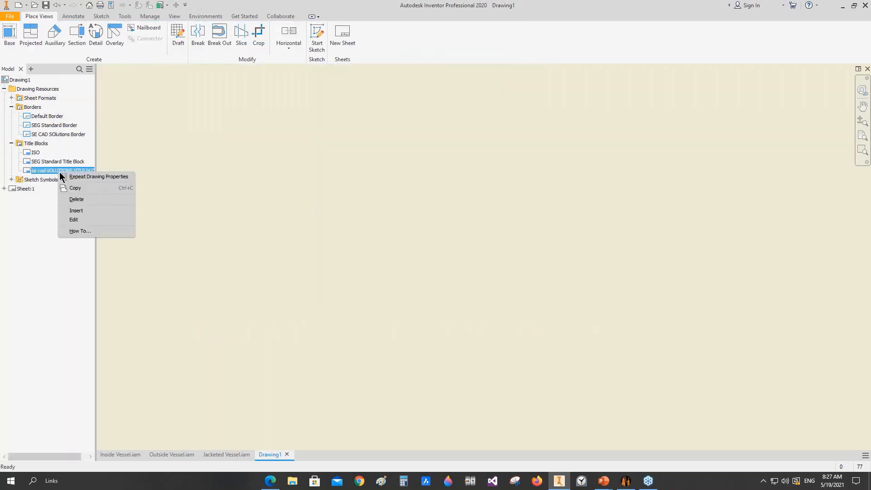
left_click(81, 211)
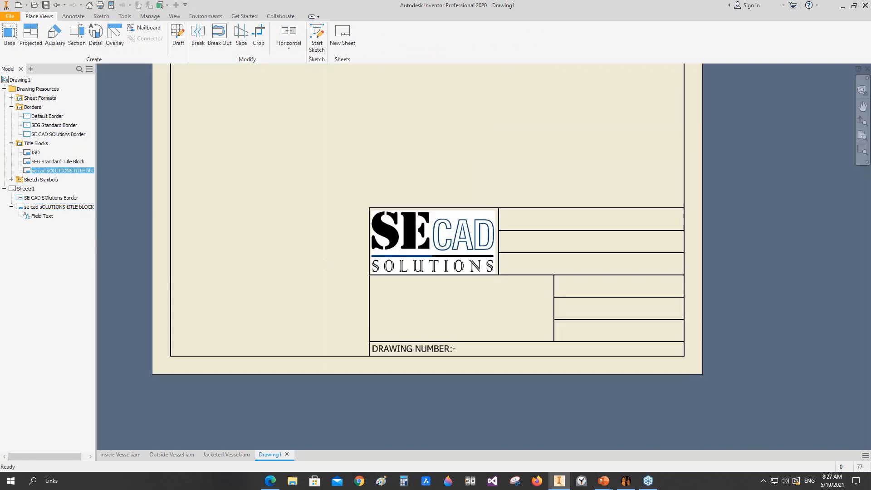
Set the DRAWING NO. custom property in the drawing's iProperties to 1111
left_click(111, 6)
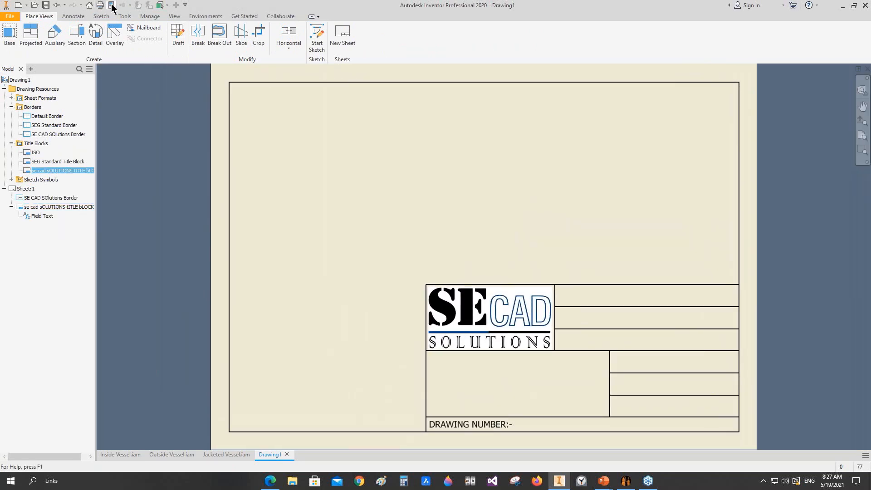
left_click(281, 112)
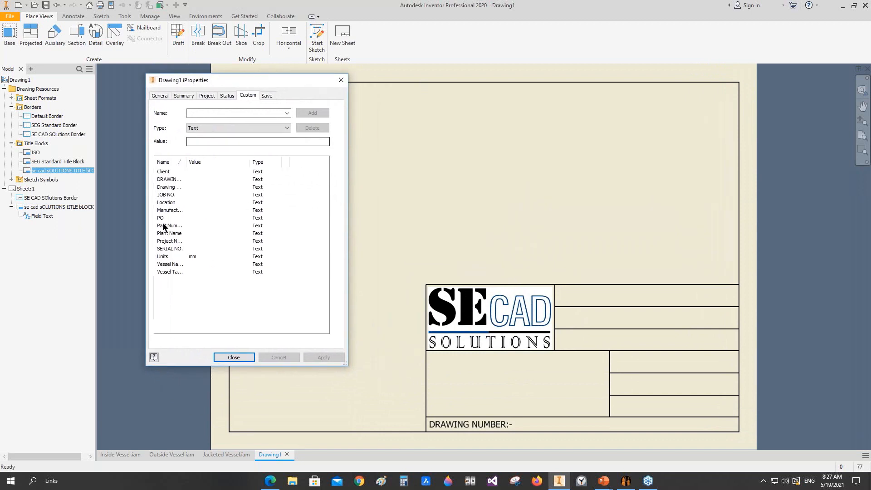
left_click(170, 188)
left_click_drag(186, 162, 207, 161)
left_click(190, 171)
left_click(190, 179)
left_click(209, 142)
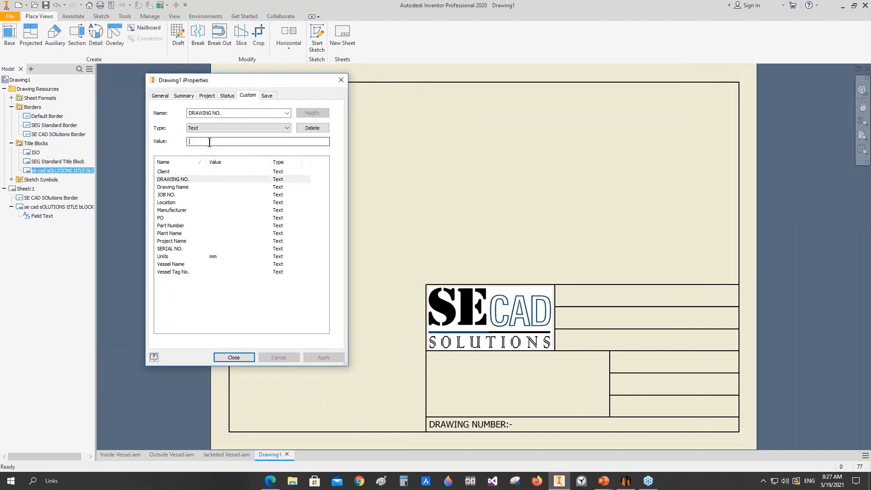
type("1111")
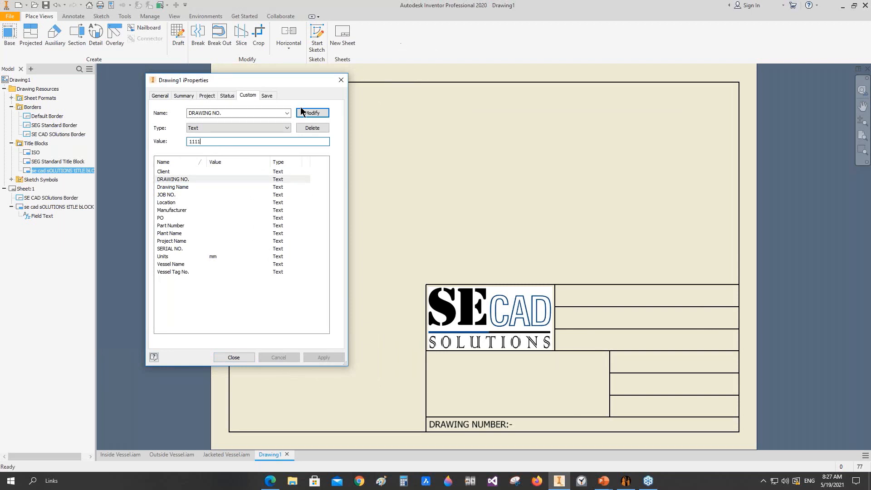
left_click(309, 116)
left_click(238, 358)
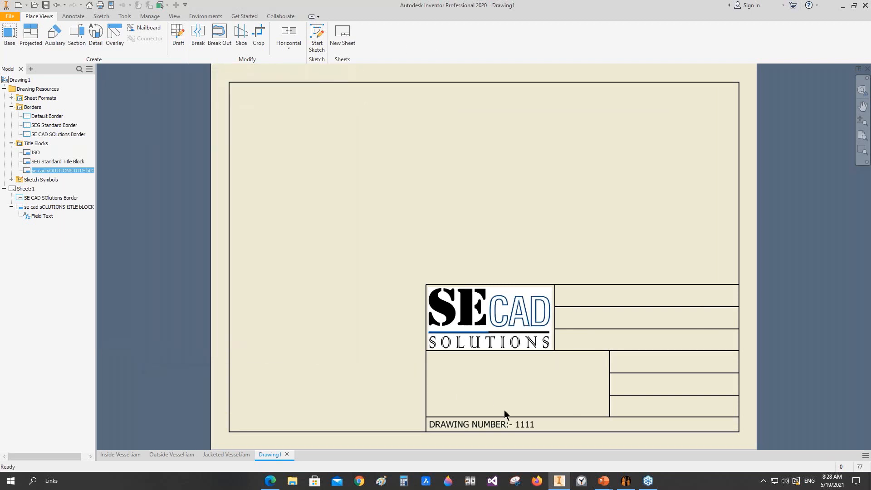
Switch to Static Equipment Generator and save the active Inventor drawing as "SE CAD Solutions Standard Template.idw" in the 3rd Webinar folder
scroll(535, 422, "up", 3)
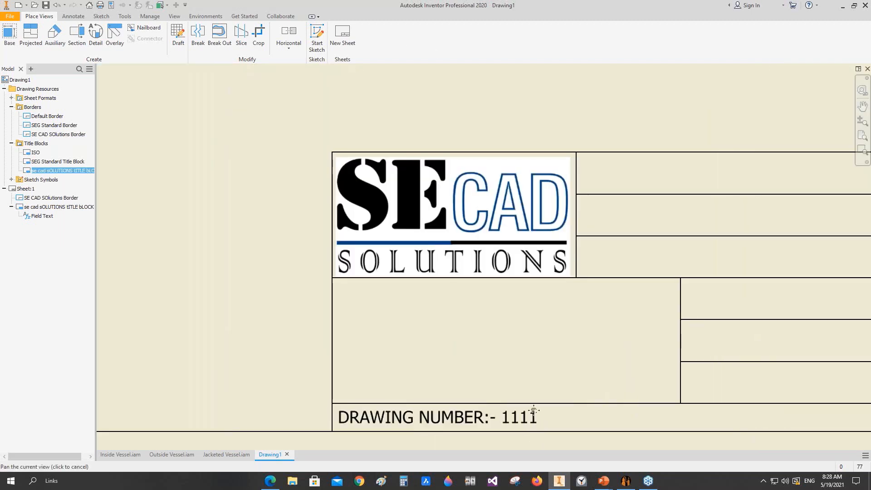
scroll(542, 422, "down", 4)
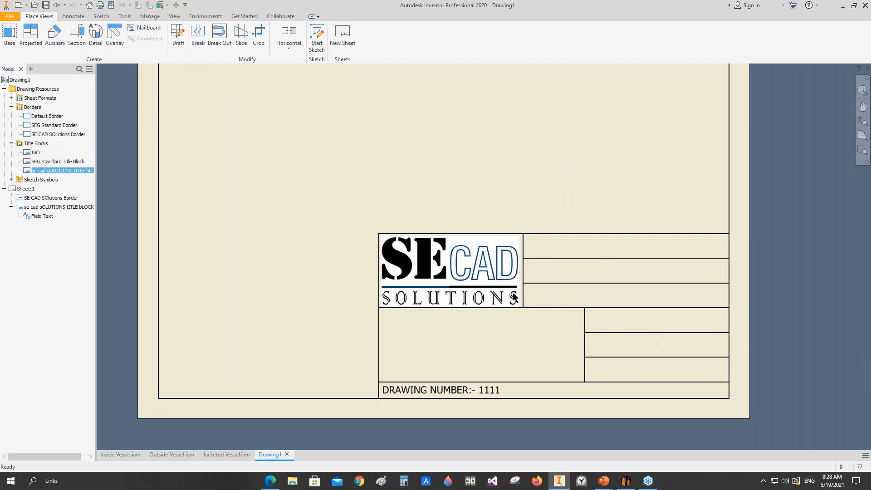
middle_click_drag(554, 323, 527, 332)
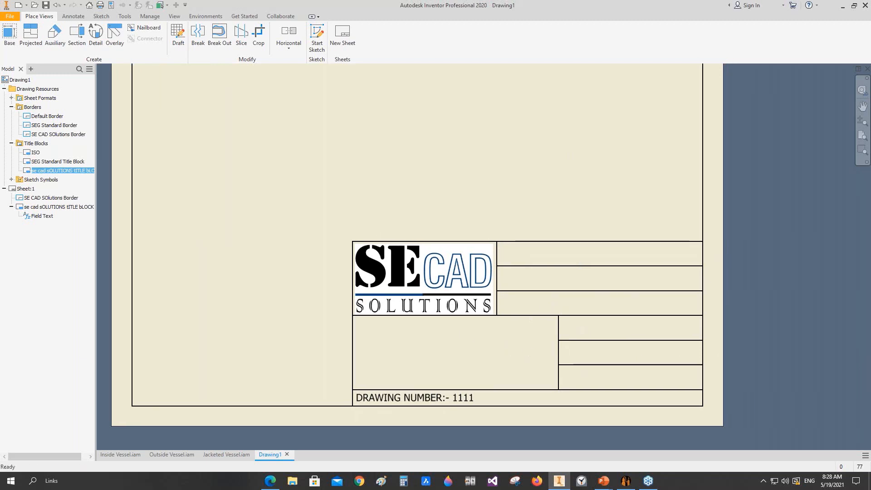
key("Home")
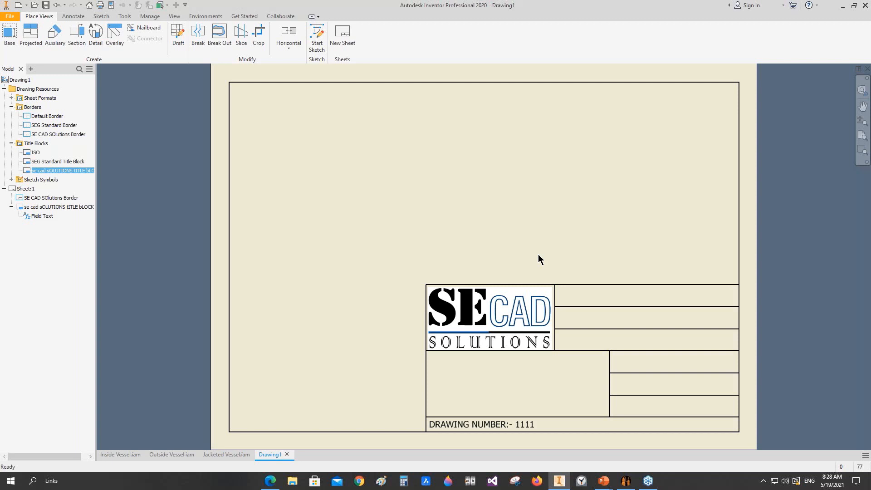
left_click(45, 6)
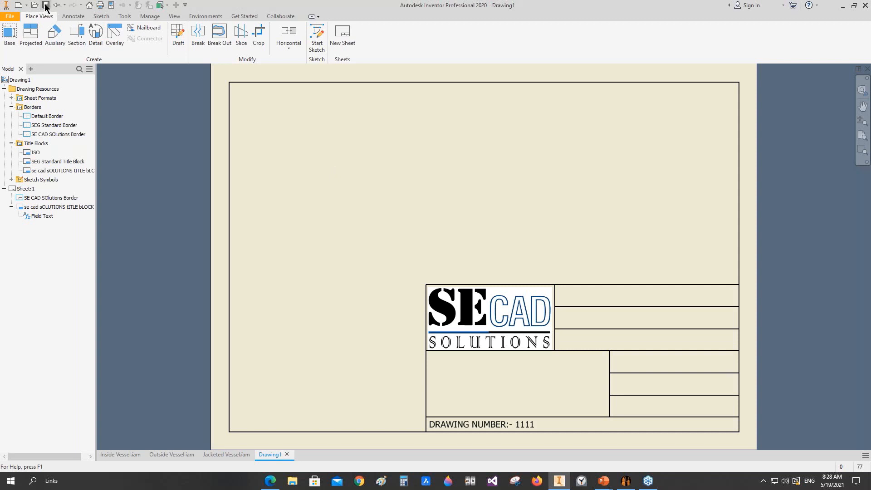
left_click(626, 480)
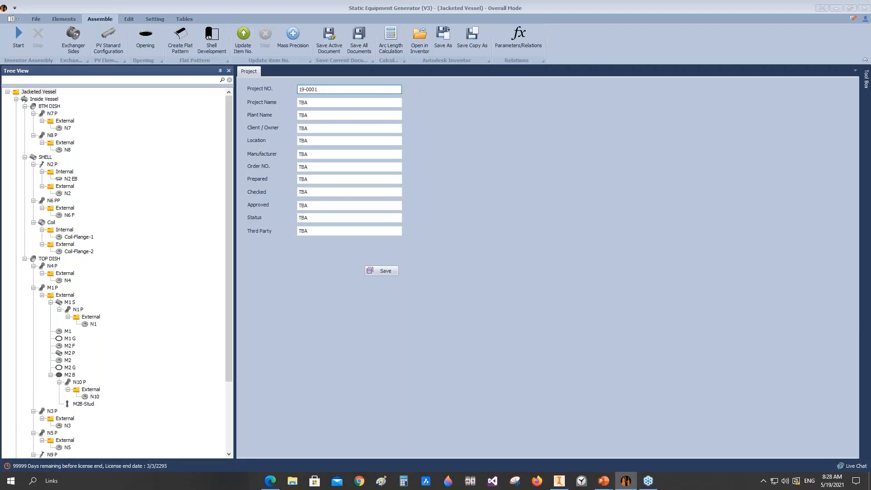
left_click(327, 49)
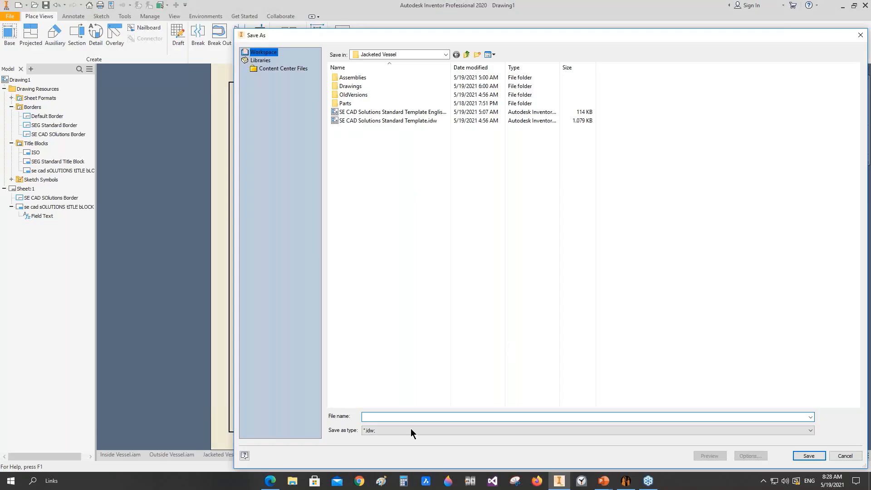
left_click(431, 121)
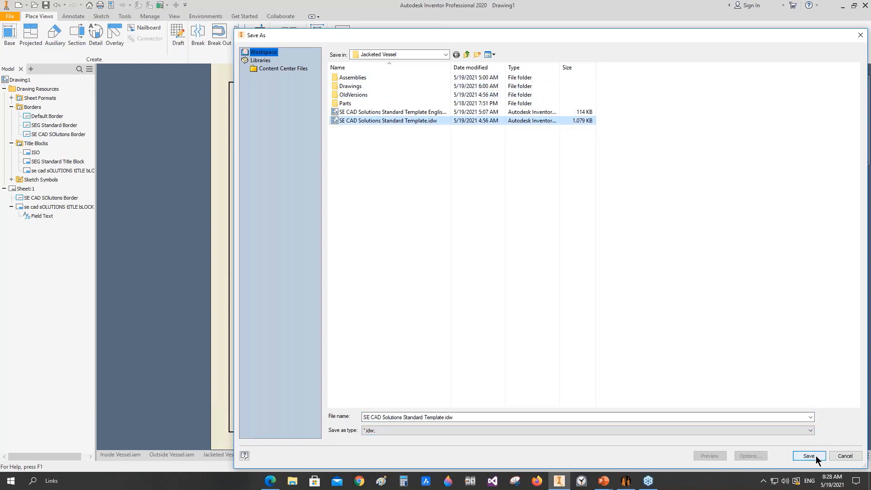
left_click(466, 55)
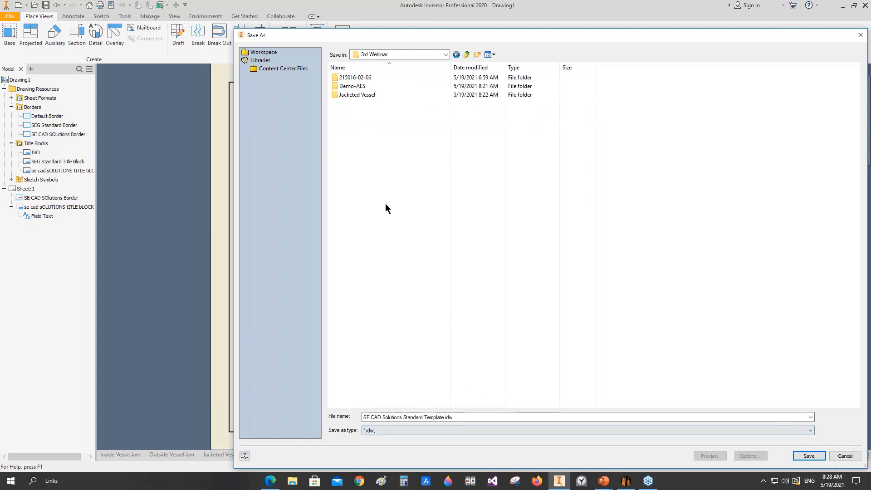
left_click(809, 455)
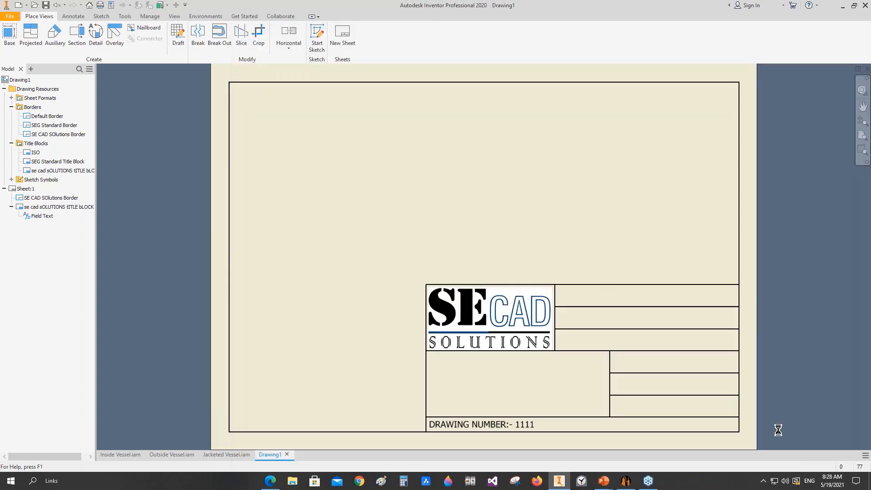
Switch back to Static Equipment Generator and choose "SE CAD Solutions Standard Template.idw" from 3rd Webinar as the custom template drawing
left_click(612, 462)
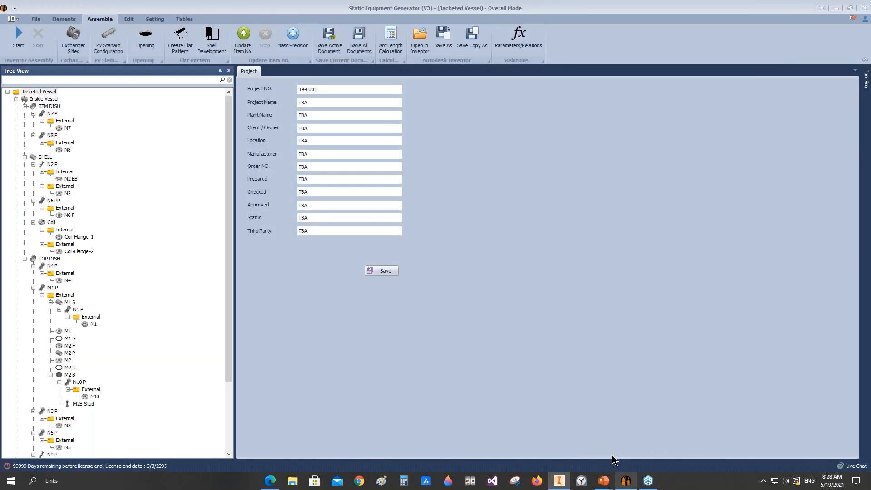
left_click(155, 20)
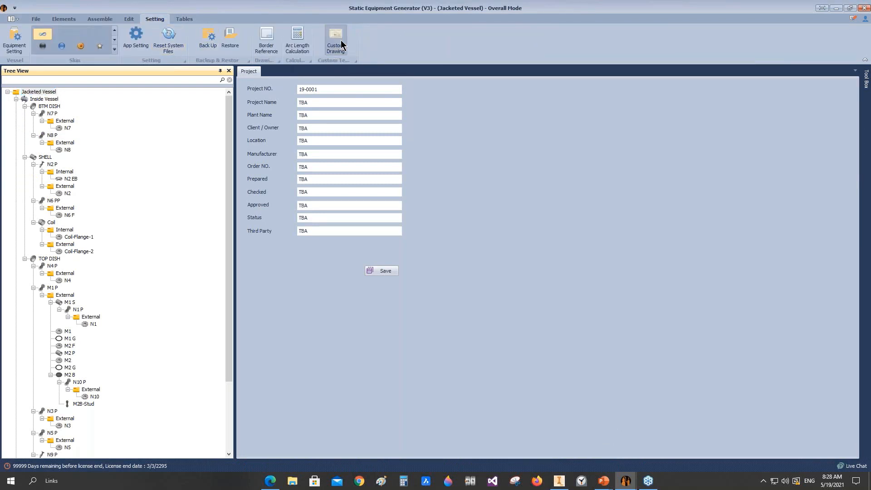
left_click(341, 44)
left_click(542, 109)
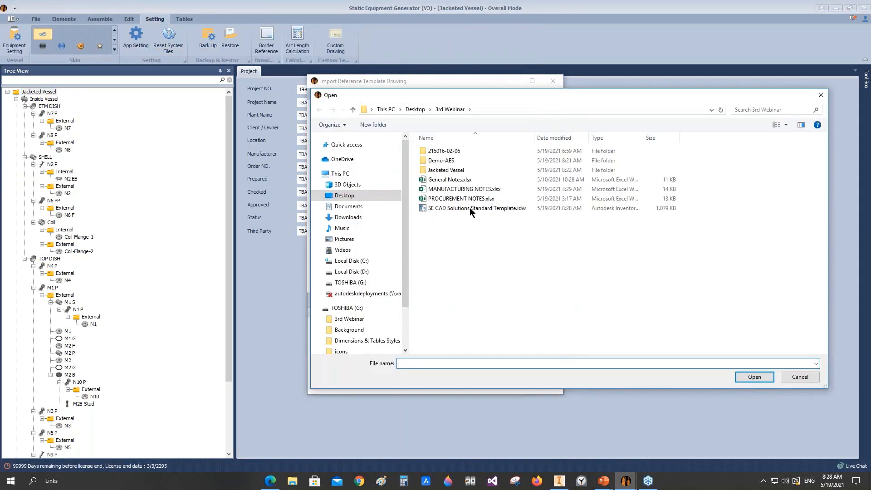
left_click(453, 210)
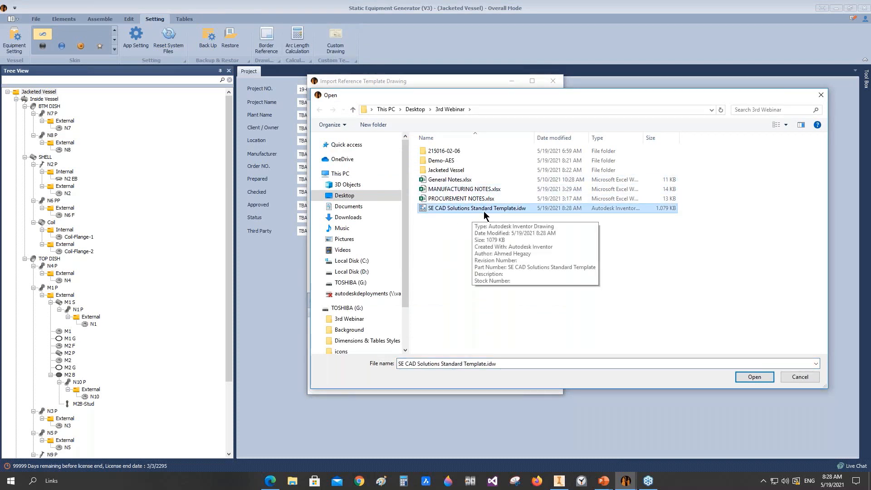
left_click(754, 377)
Set both border gaps to 1 cm, title block height to 8 cm and width to 170 cm, and append the template as "se cad sOLUTIONS bORDER-1"
left_click(384, 161)
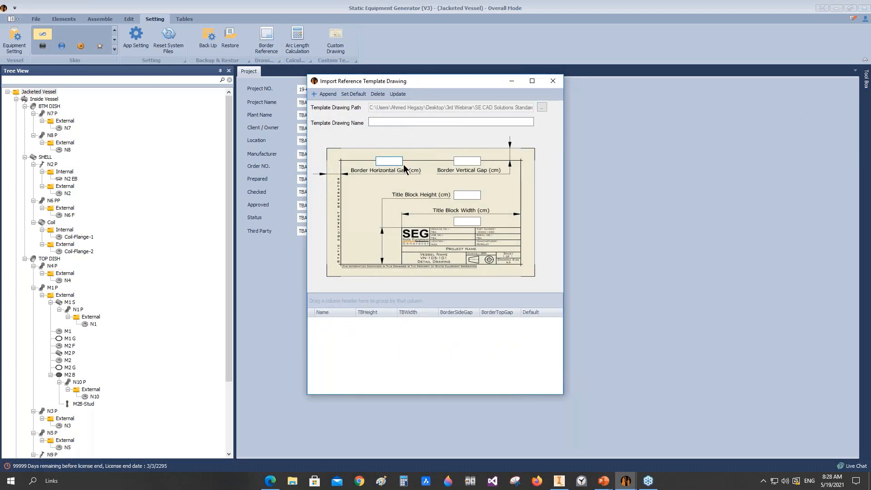
left_click(460, 161)
type("1")
left_click(465, 196)
left_click(459, 221)
left_click_drag(466, 195, 445, 196)
type("8")
left_click(465, 221)
left_click(375, 123)
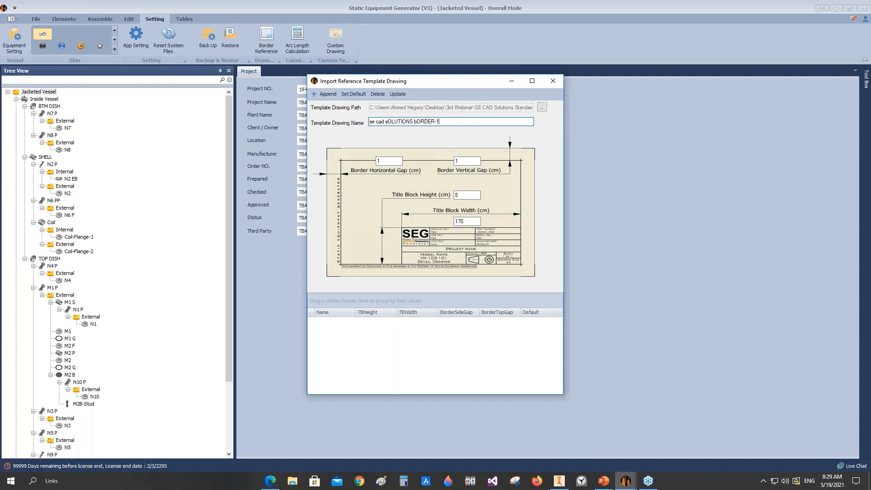
left_click(327, 94)
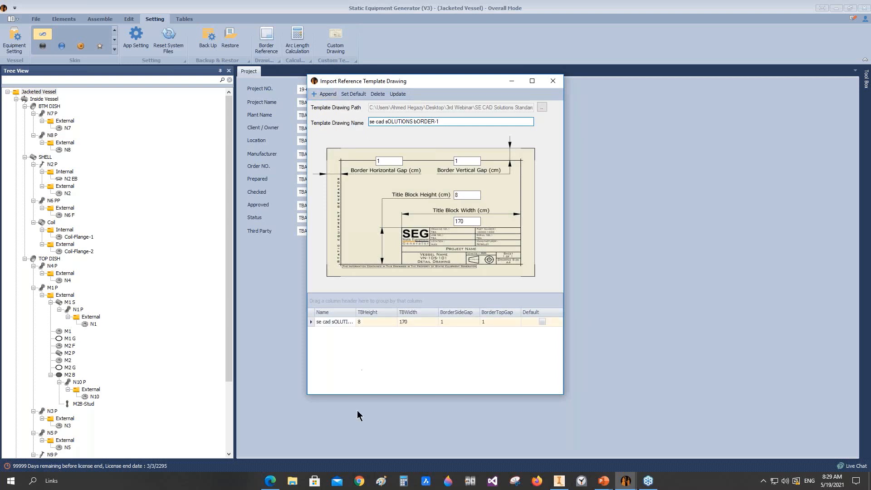
Make the "se cad sOLUTIONS bORDER-1" template the default and close the template import window
double_click(356, 312)
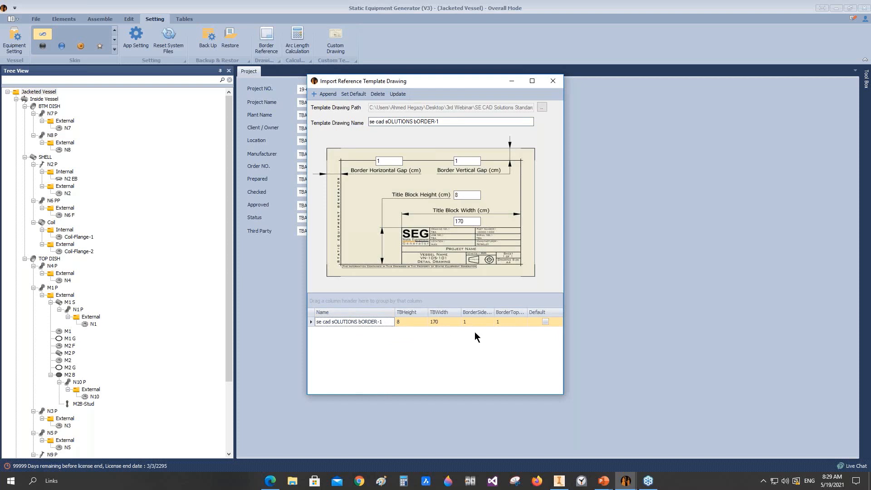
left_click(546, 323)
left_click(354, 94)
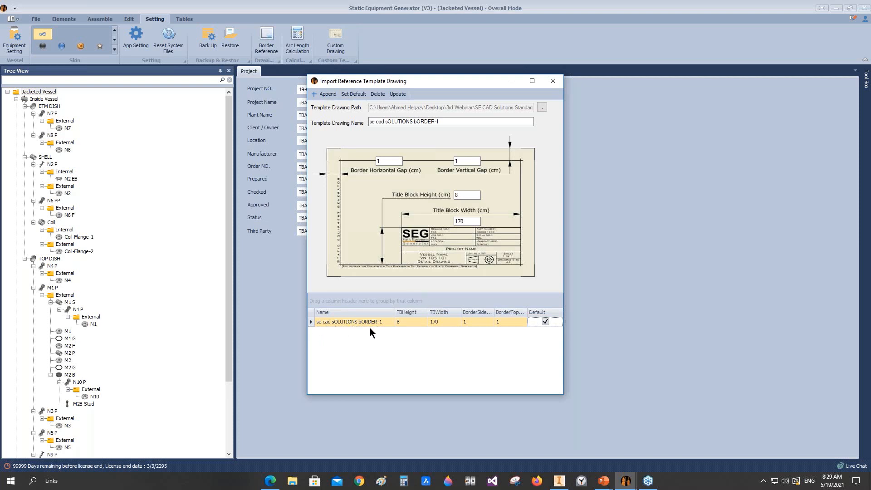
left_click(553, 81)
Start creating a drawing for the Jacketed Vessel project and set its sheet size to A1
right_click(22, 93)
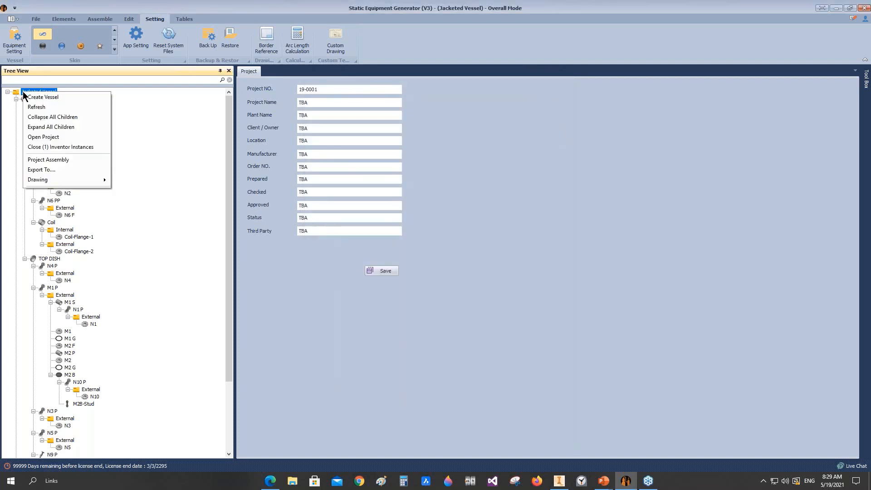
mouse_move(53, 180)
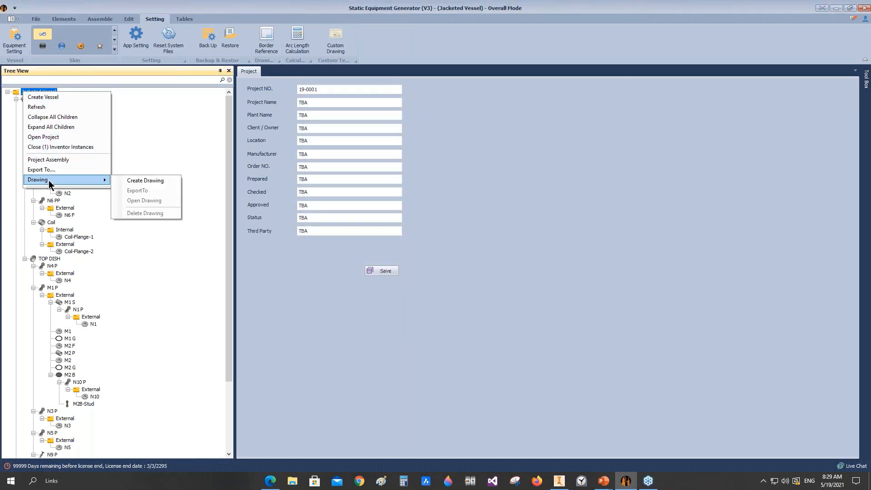
left_click(145, 181)
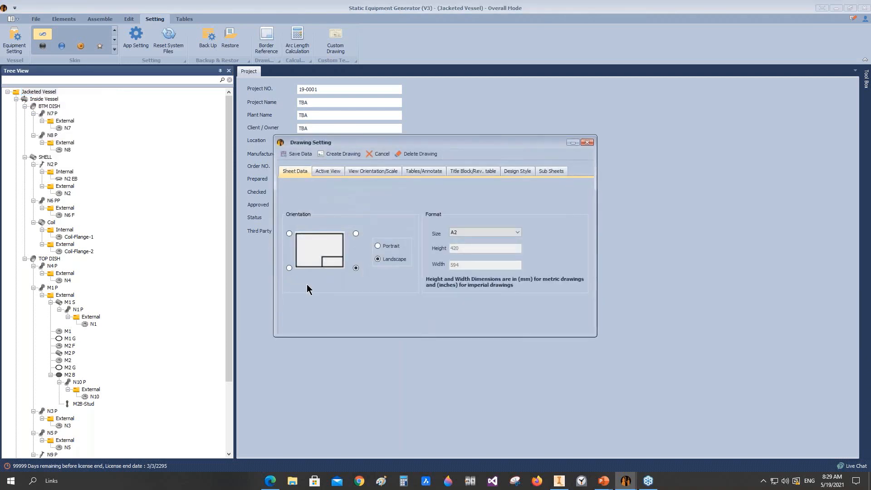
left_click(503, 233)
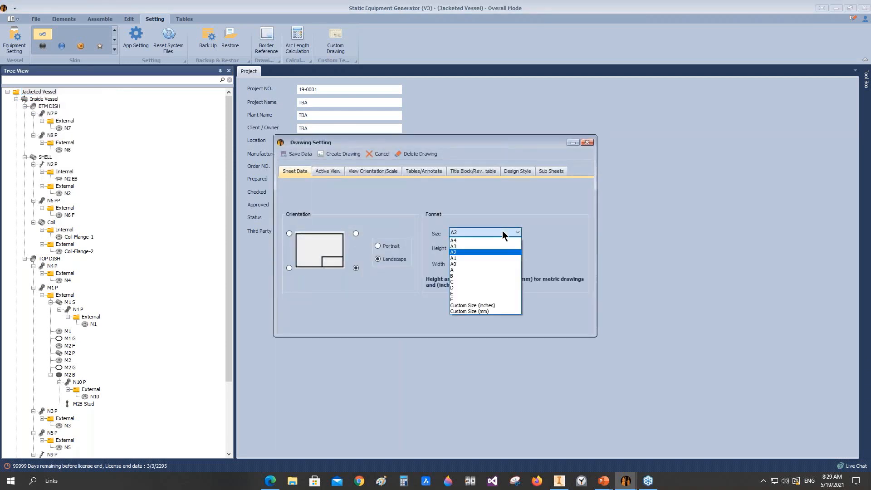
left_click(480, 257)
Check the Jacketed Vessel assembly from the back in Inventor, and set the drawing's elevation view orientation to Back in Static Equipment Generator
left_click(329, 175)
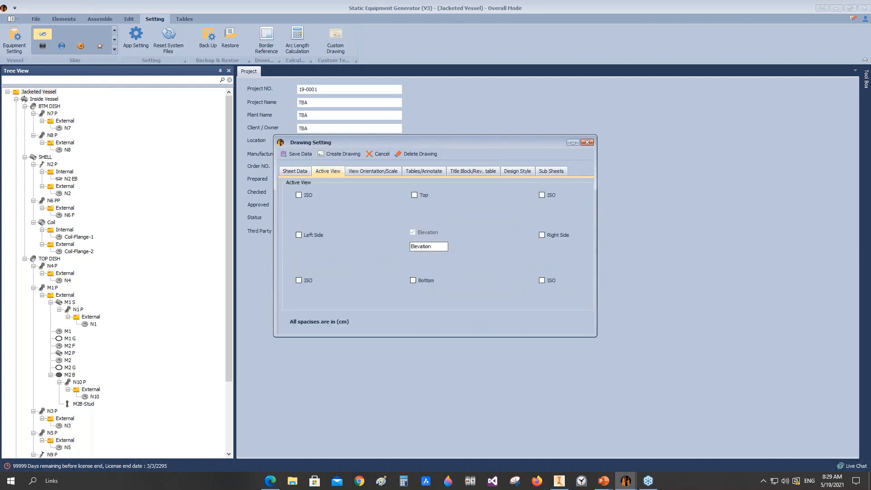
left_click(375, 175)
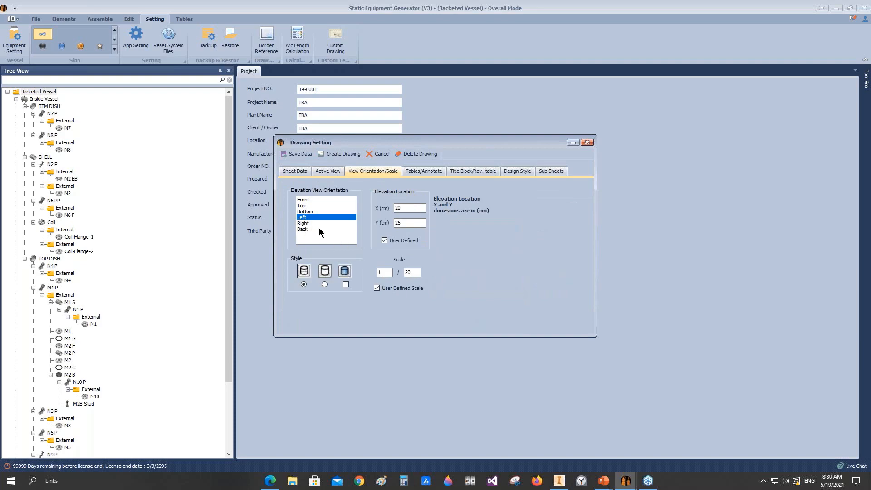
left_click(561, 481)
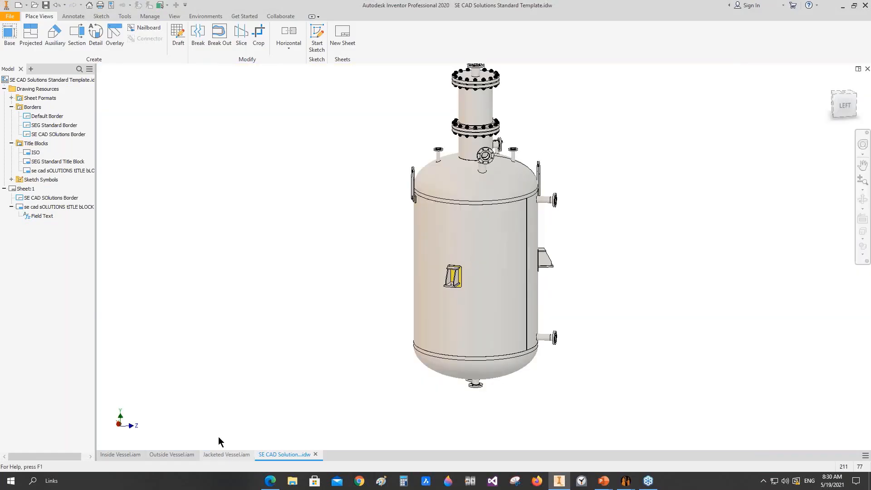
left_click(226, 454)
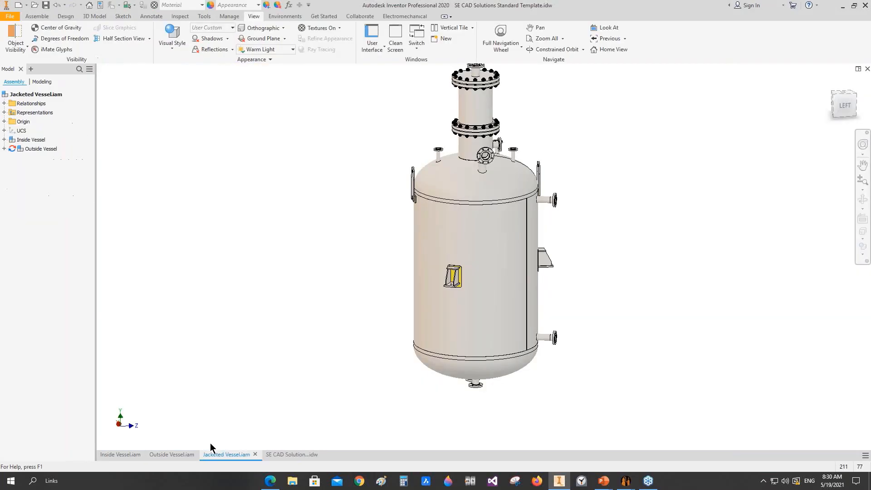
left_click(832, 106)
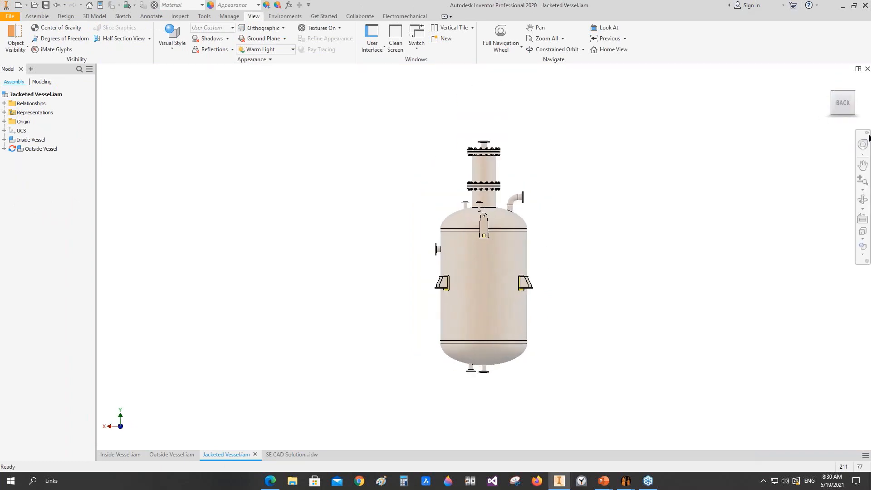
mouse_move(626, 480)
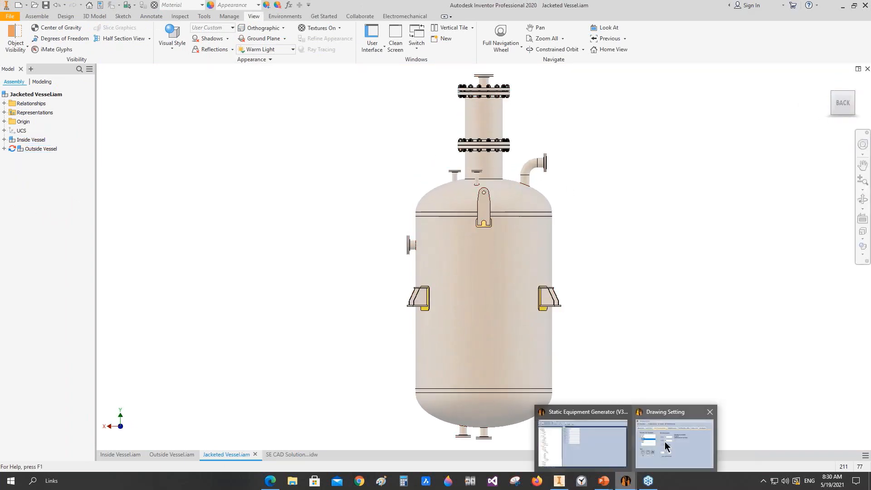
left_click(666, 446)
left_click(317, 229)
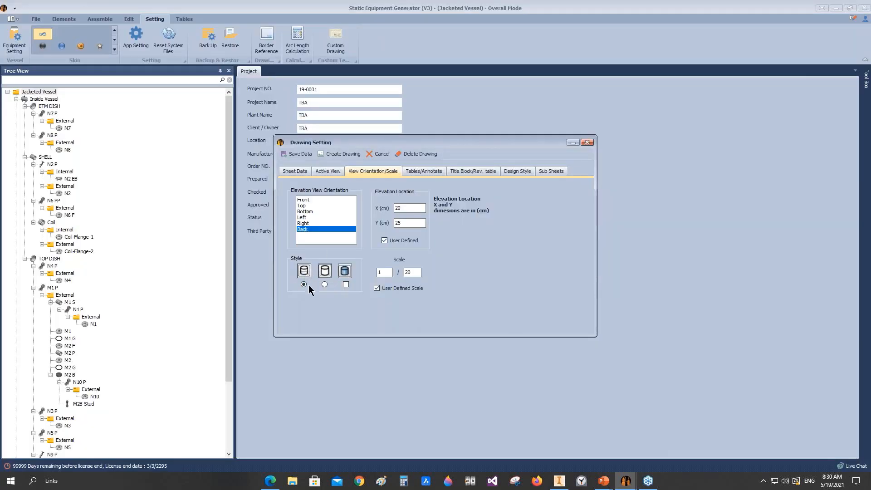
Adjust the elevation view's user-defined scale and its X location on the sheet
left_click_drag(414, 272, 391, 272)
left_click(389, 272)
left_click_drag(410, 208, 385, 210)
key("Tab")
Include the bill of material and nozzle table, and replace the old drawing notes with those imported from General Notes.xlsx
left_click(429, 174)
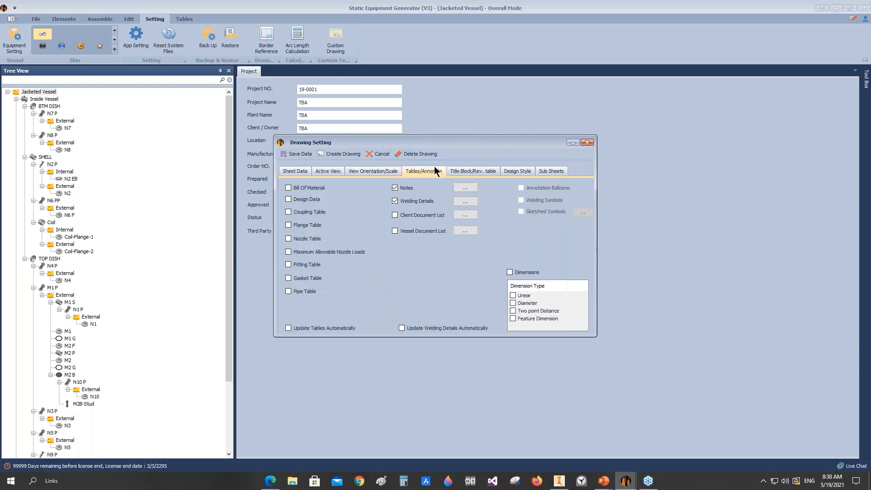
left_click(295, 187)
left_click(465, 188)
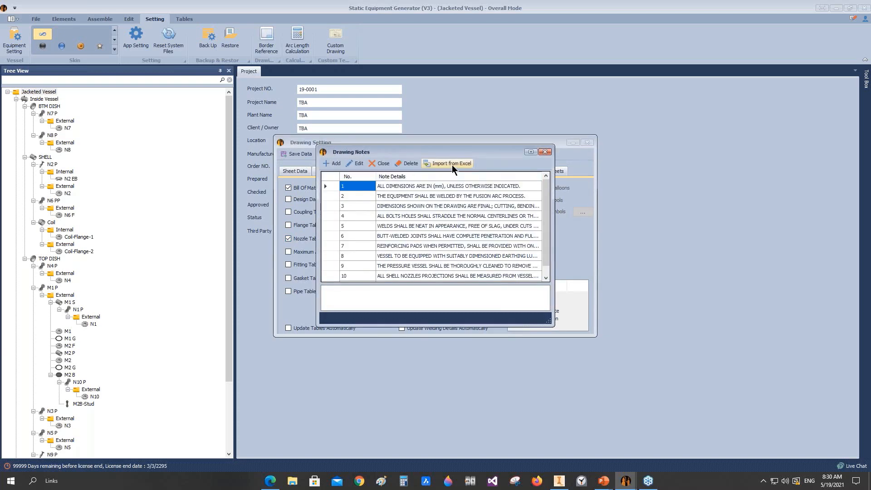
left_click(533, 151)
left_click(131, 20)
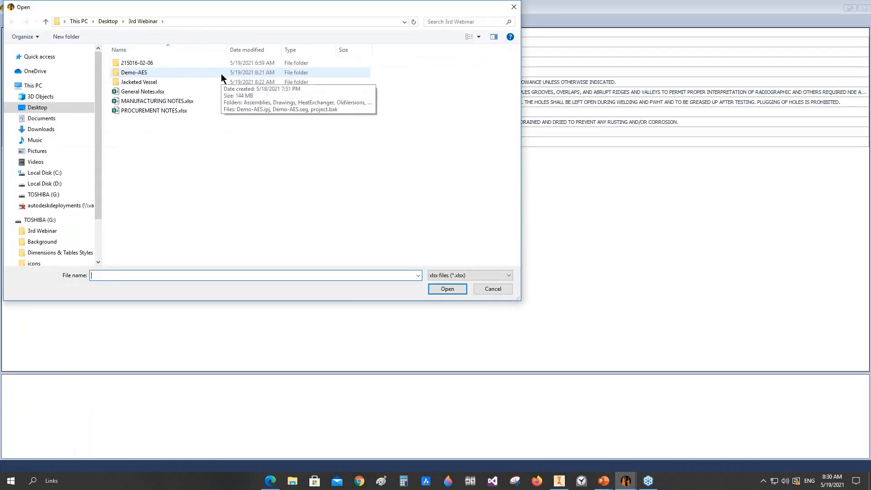
left_click(162, 90)
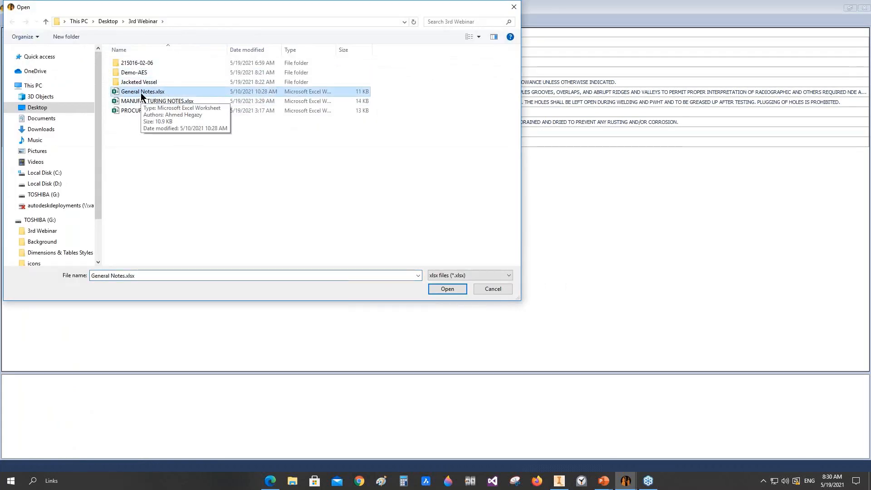
left_click(443, 289)
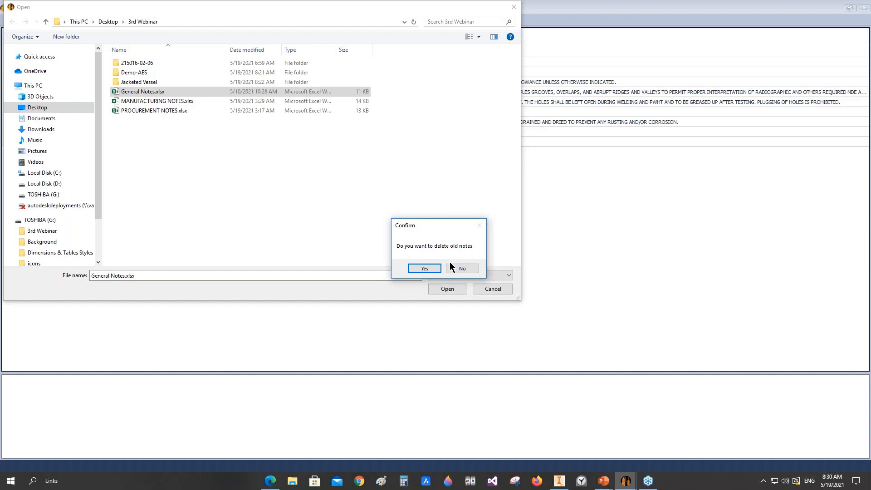
left_click(424, 269)
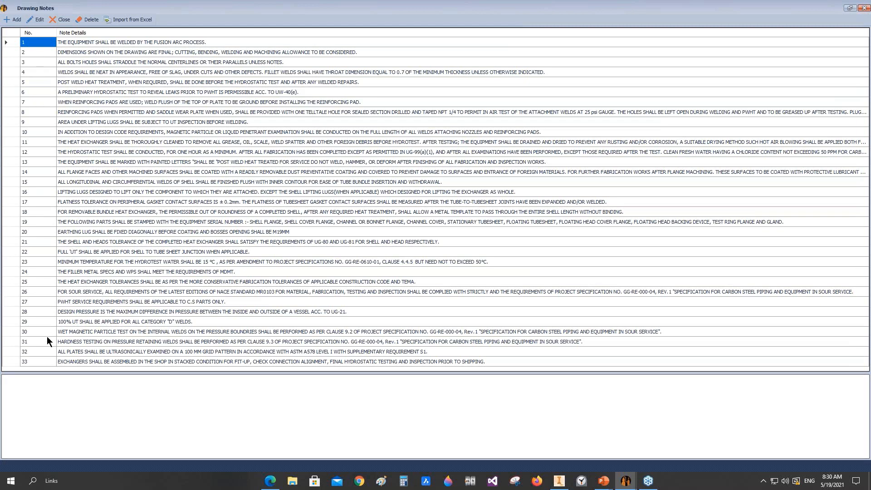
left_click(864, 9)
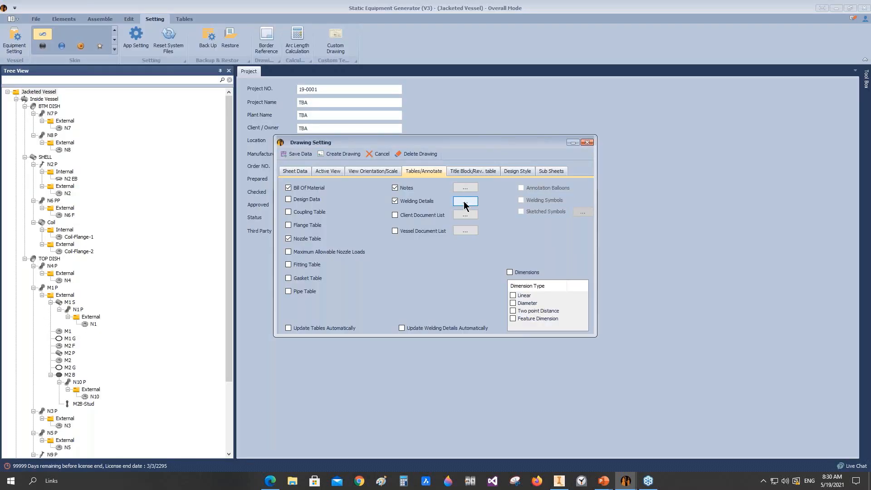
Review the welding details chosen for the drawing and save the selection
left_click(465, 202)
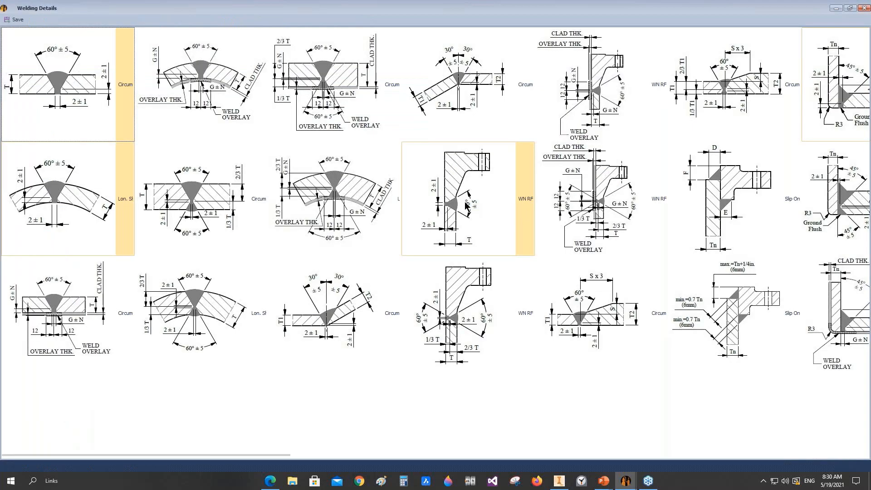
scroll(546, 221, "right", 2)
scroll(547, 220, "right", 4)
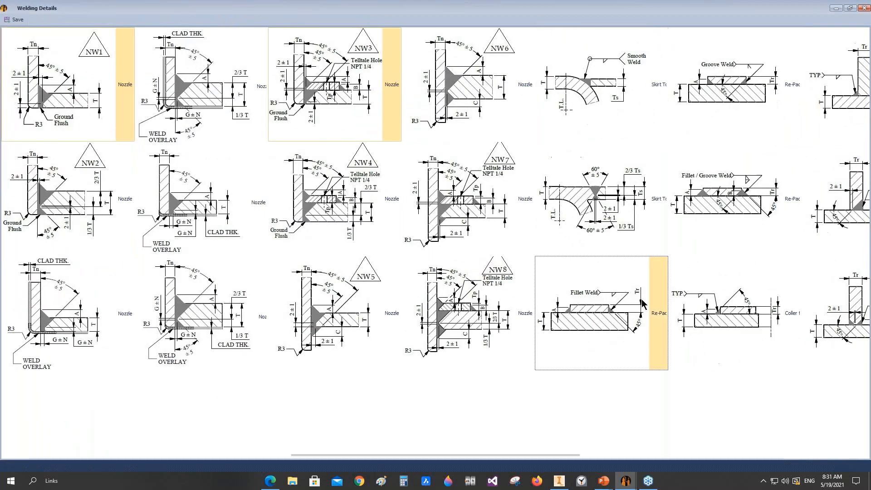
scroll(650, 296, "right", 1)
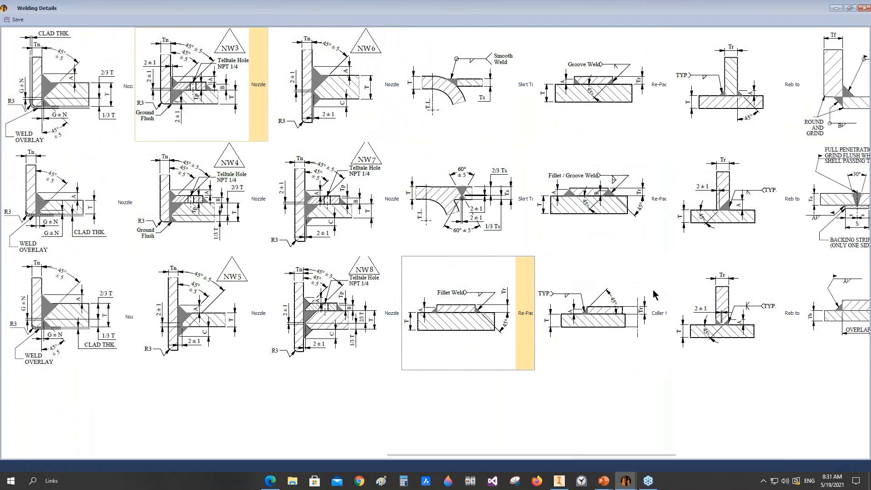
scroll(652, 294, "right", 1)
left_click(12, 21)
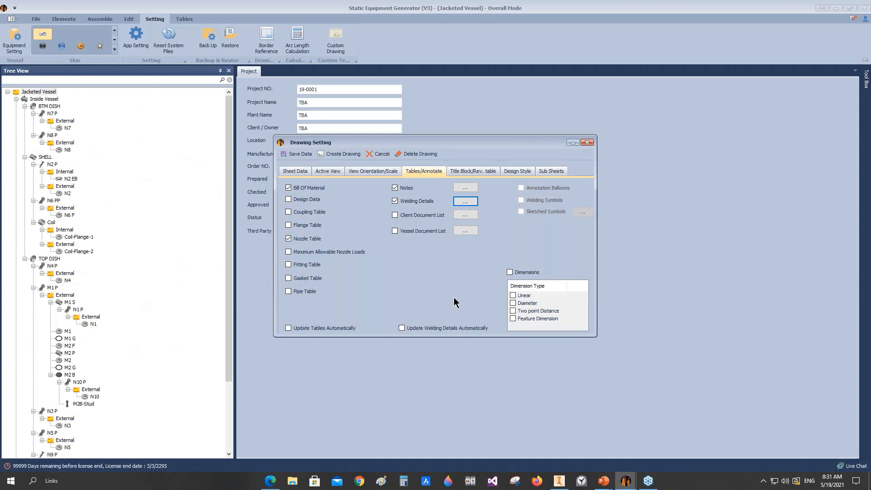
Set the drawing's design type to Design2 with an A2 sheet size
left_click(473, 171)
left_click(517, 172)
left_click(378, 187)
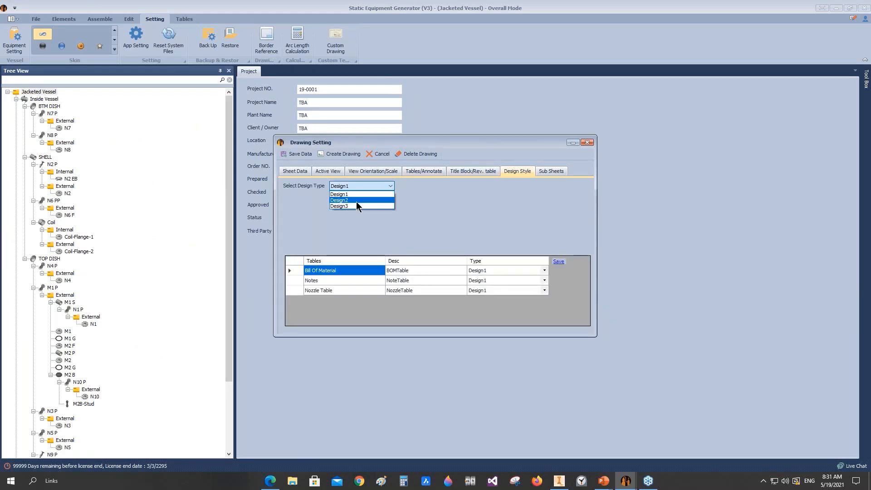
left_click(355, 200)
left_click(545, 194)
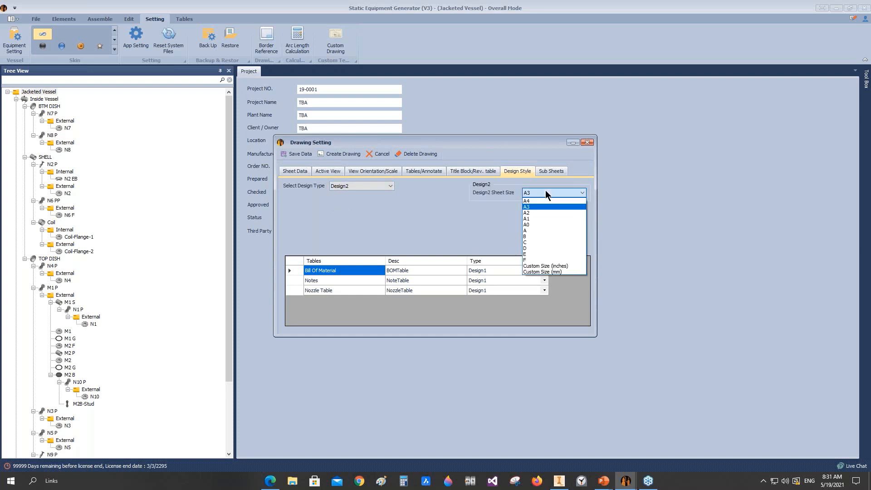
left_click(535, 212)
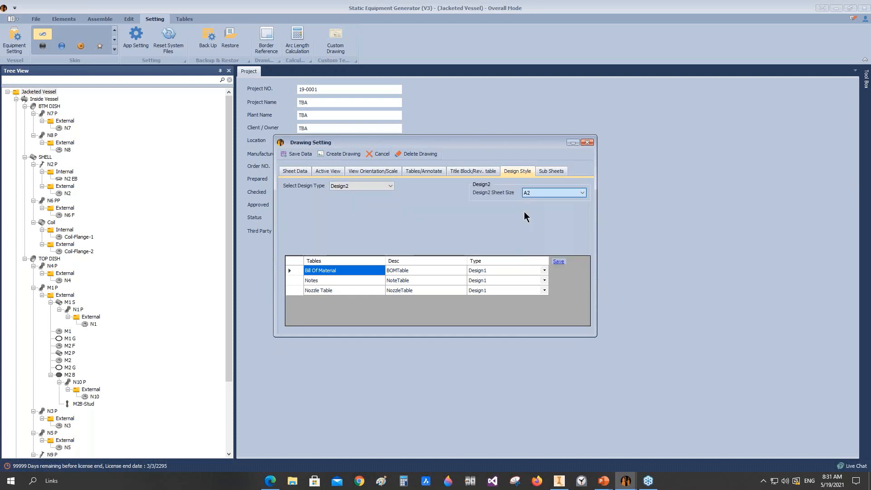
Assign the Notes table to Design2 and save the table design types
left_click(300, 281)
left_click(543, 281)
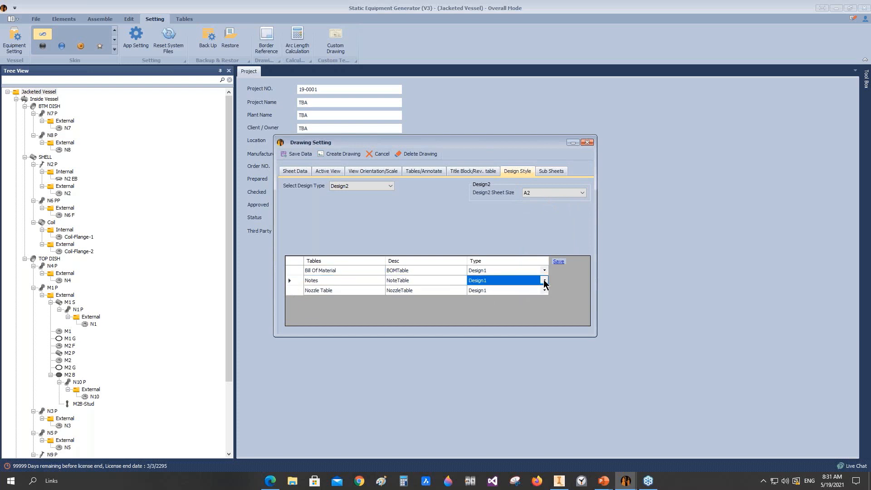
left_click(544, 281)
left_click(486, 295)
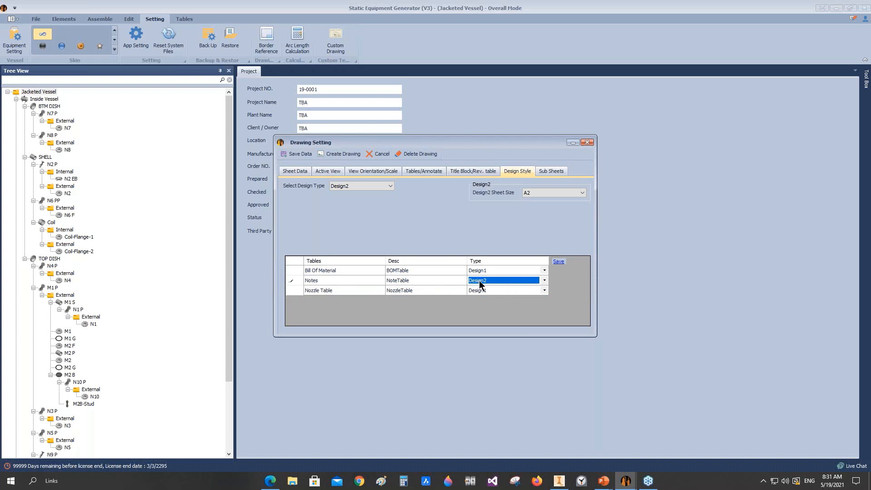
left_click(559, 262)
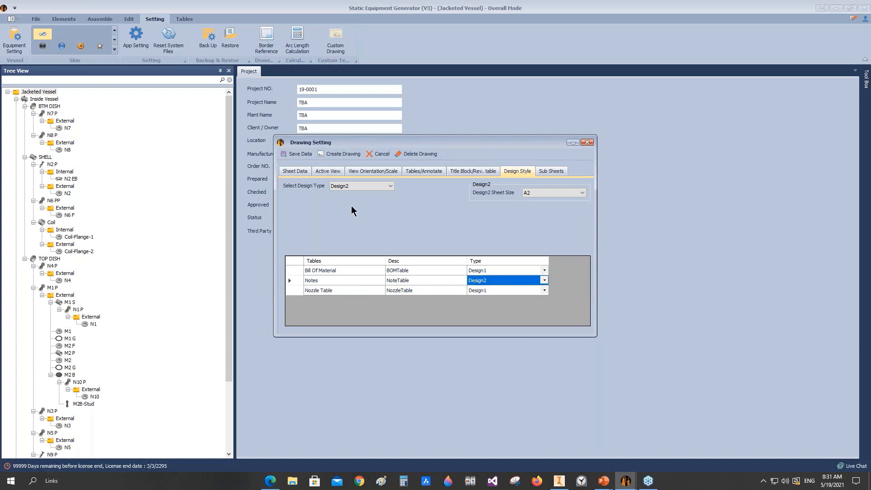
Create the Jacketed Vessel drawing and activate its Sheet:1 in Inventor
left_click(342, 155)
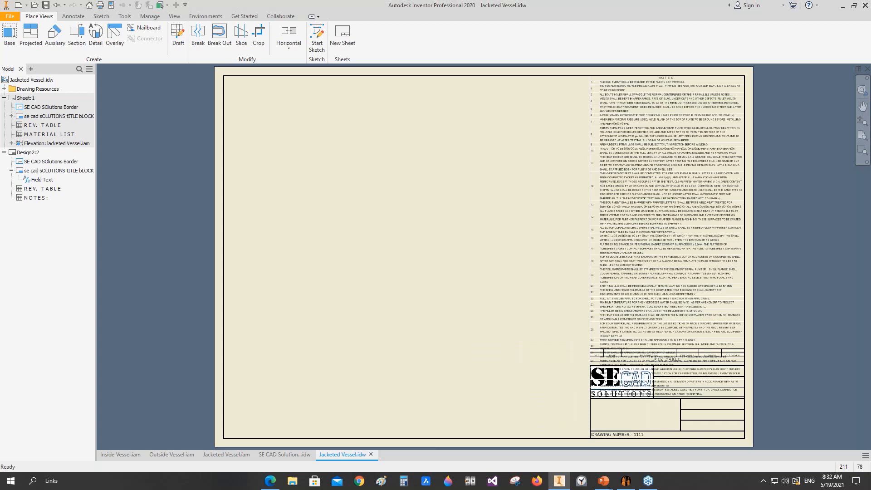
left_click(12, 100)
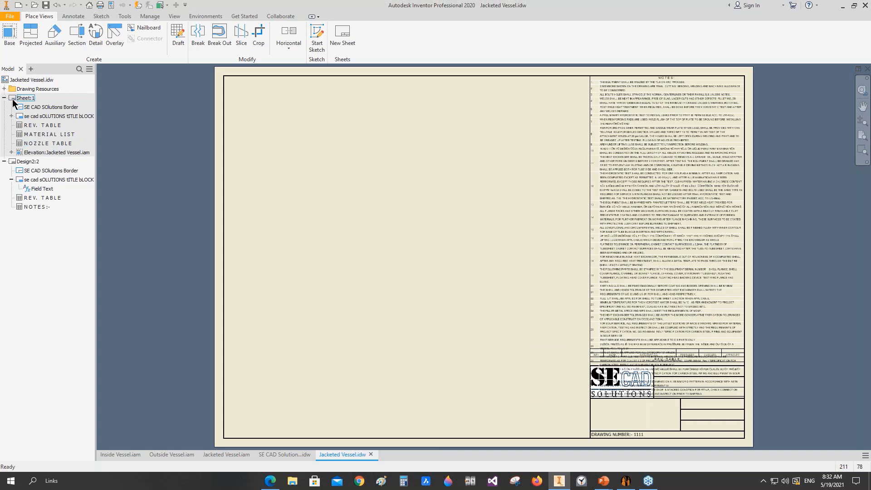
double_click(13, 99)
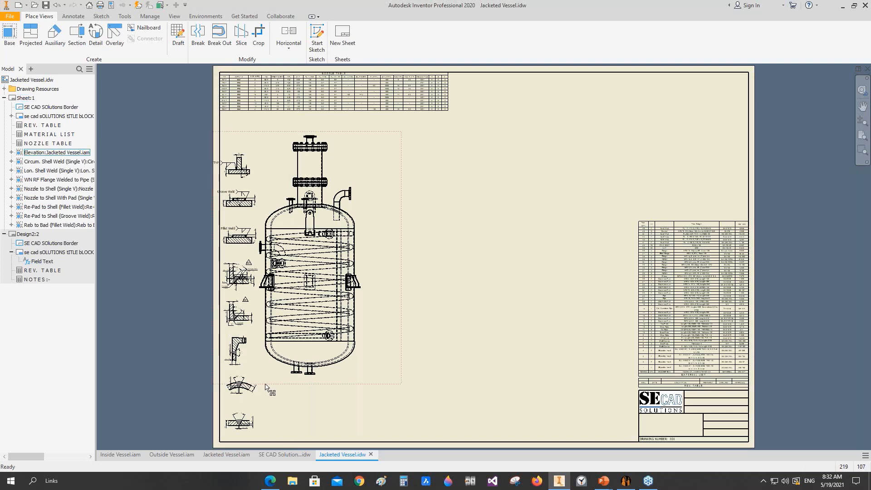
Activate the Design2:2 sheet and move the notes table to the upper-left corner of the drawing border
double_click(92, 252)
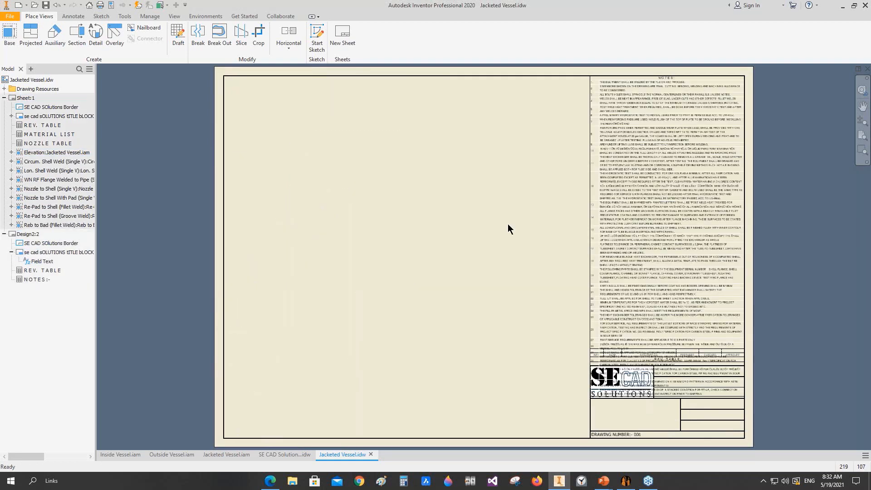
scroll(621, 95, "down", 4)
middle_click_drag(621, 95, 743, 160)
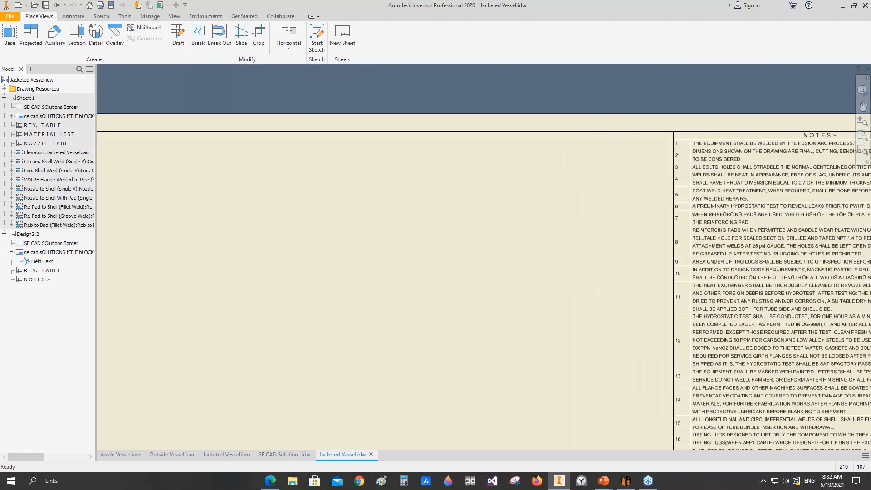
scroll(807, 139, "up", 3)
left_click_drag(805, 136, 396, 134)
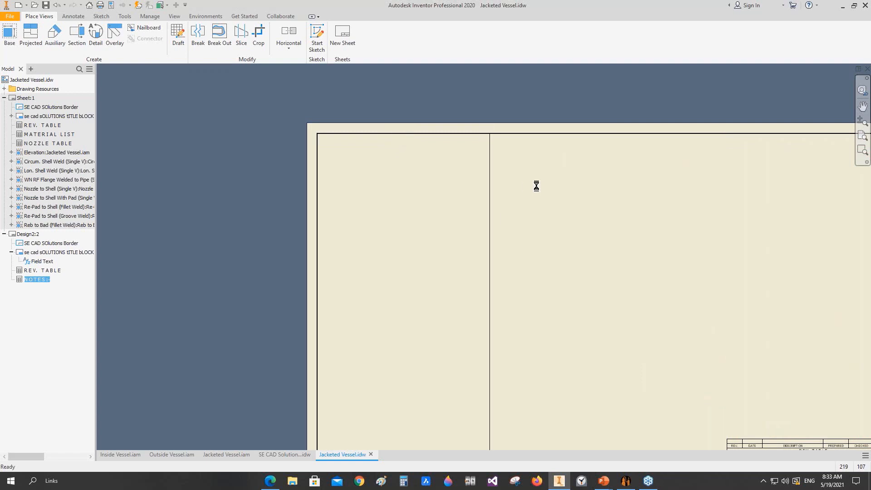
left_click(78, 18)
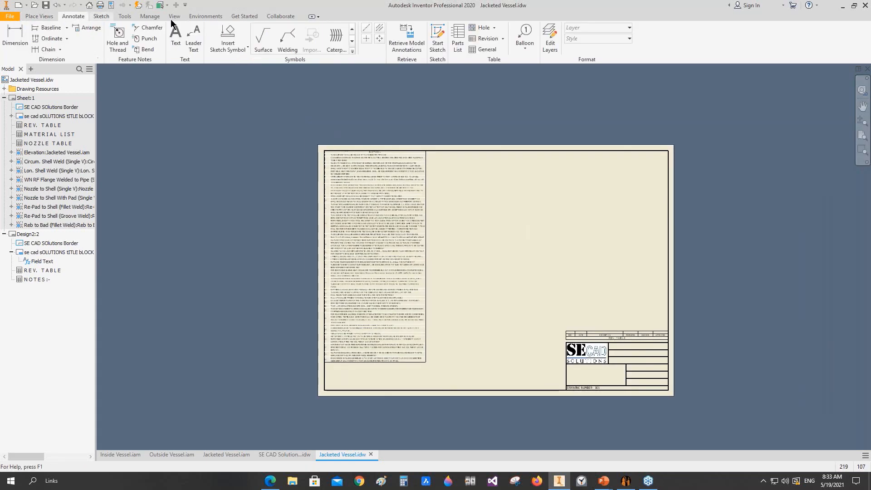
Insert a general table from PROCUREMENT NOTES.xlsx beside the notes table at the upper border of the Design2:2 sheet
left_click(475, 52)
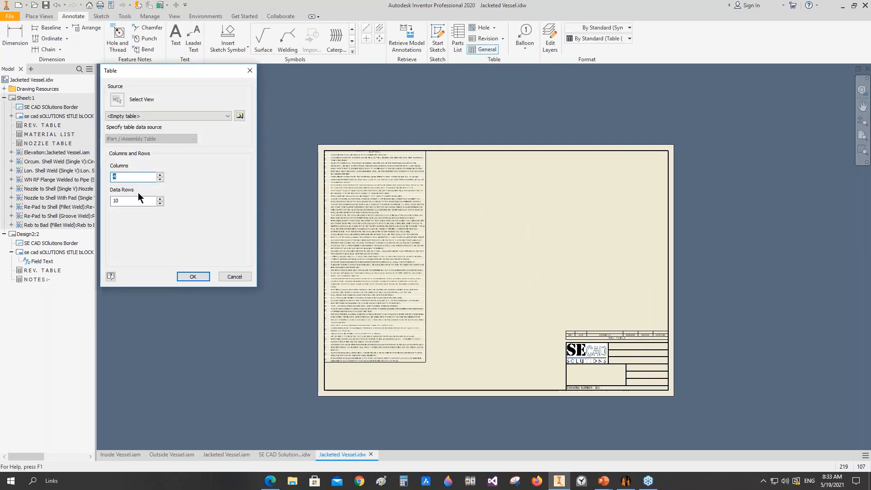
type("14")
left_click(244, 117)
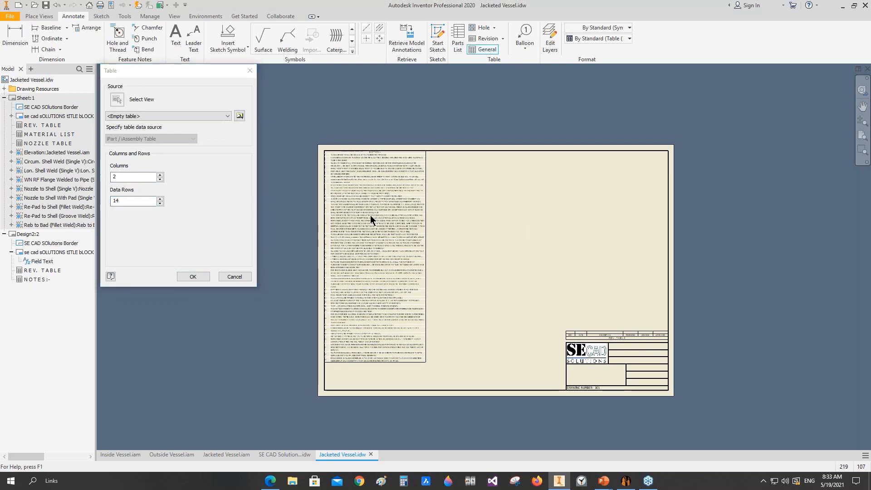
key("BackSpace")
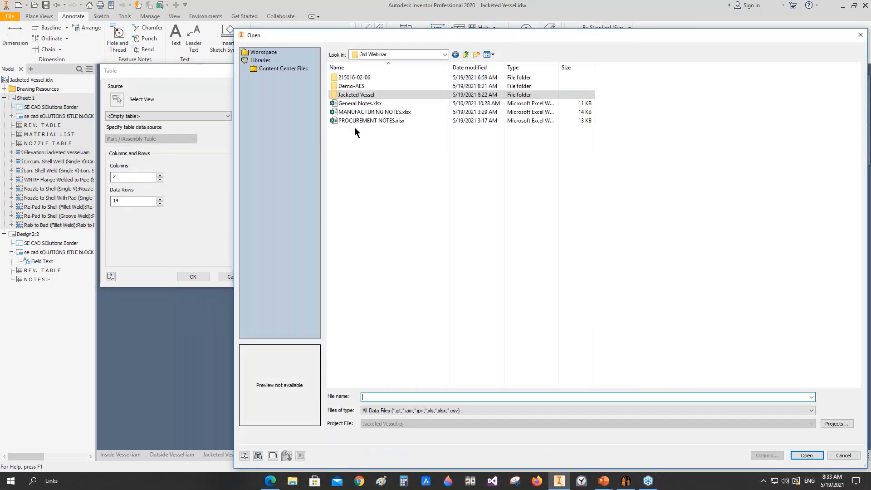
left_click(356, 121)
left_click(359, 122)
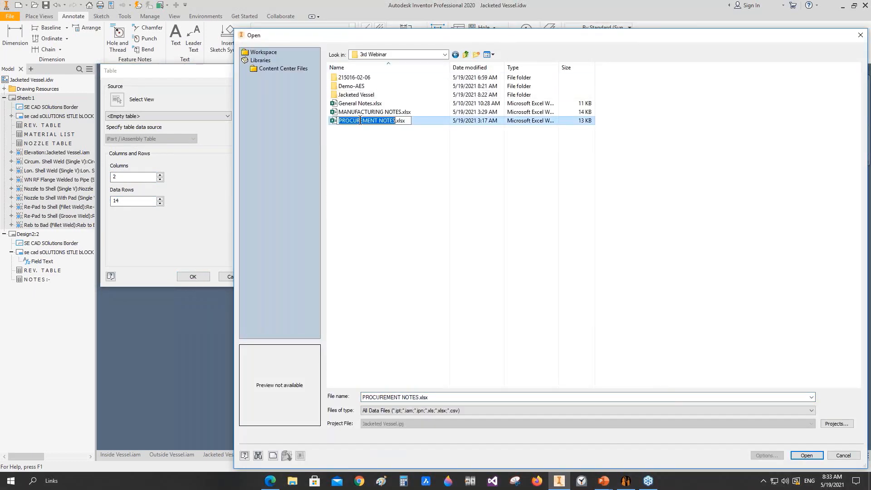
left_click(366, 166)
left_click(362, 121)
double_click(362, 121)
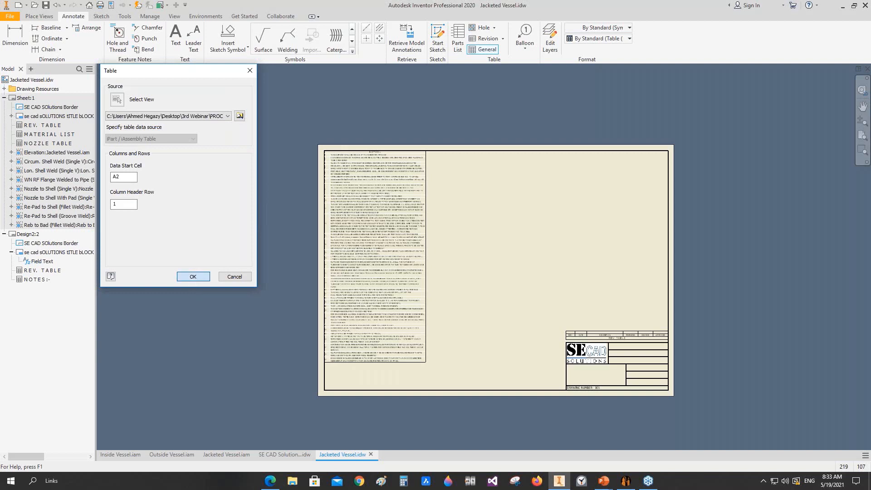
left_click(193, 276)
left_click(437, 155)
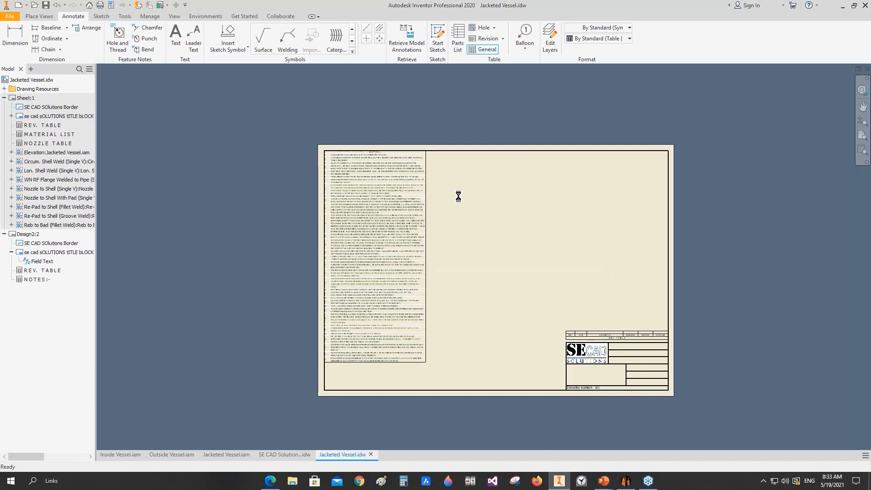
Apply the Notes table style to the newly inserted procurement table
scroll(487, 243, "up", 4)
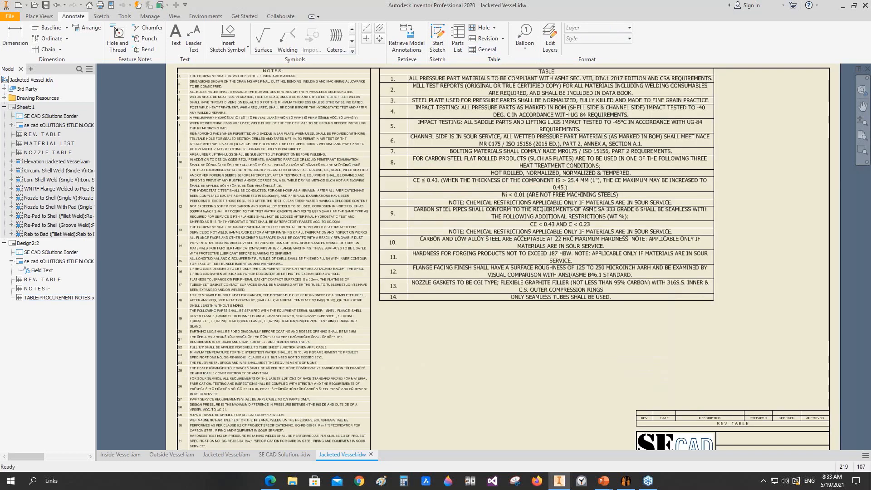
scroll(487, 242, "down", 1)
left_click(628, 38)
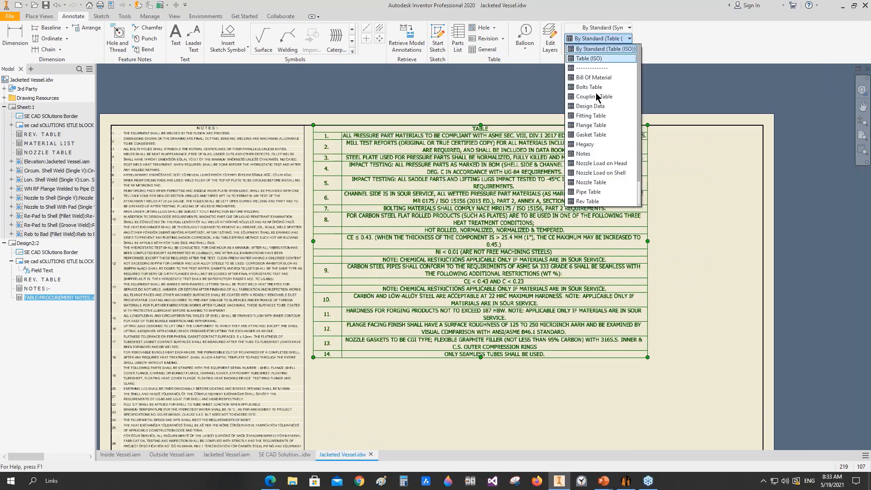
left_click(584, 153)
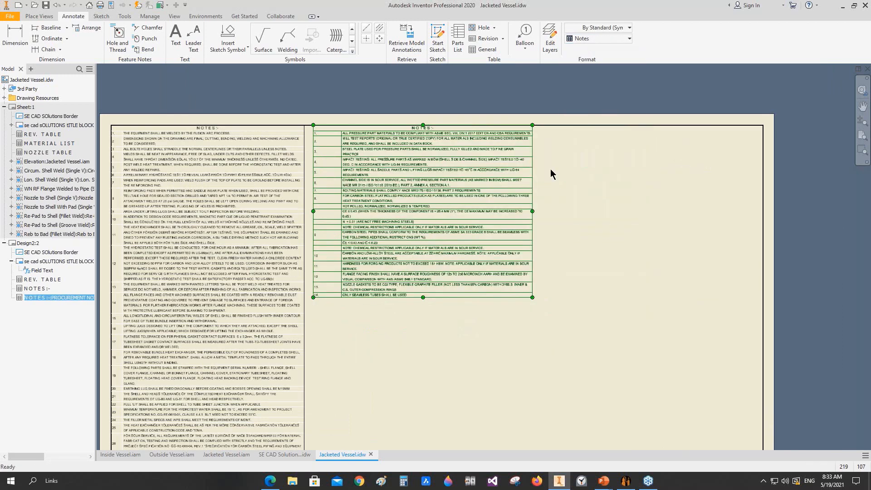
Open the procurement table for editing and set its number column width to 10 and its text column width to 160
double_click(388, 208)
right_click(152, 104)
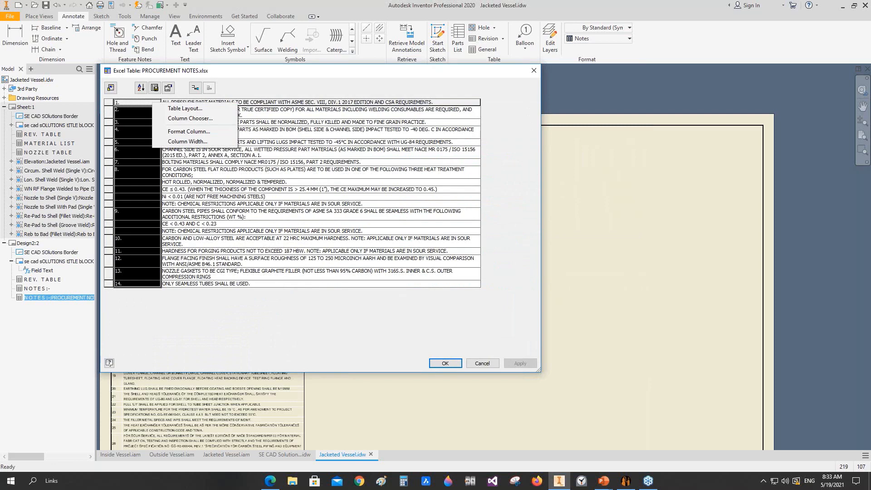
left_click(174, 143)
type("10")
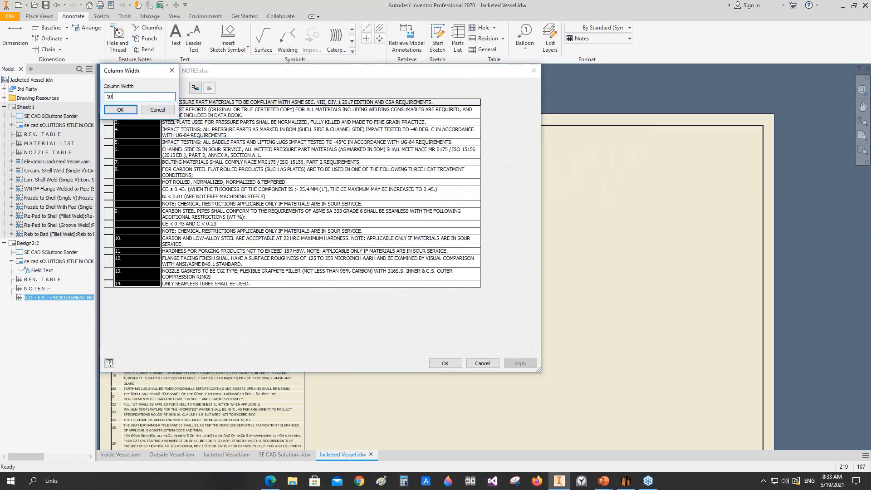
key("Return")
right_click(164, 103)
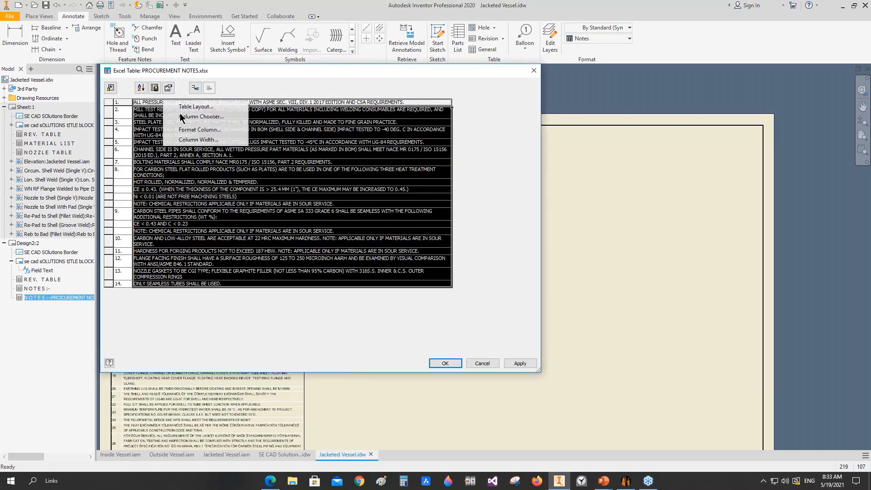
left_click(192, 141)
type("155")
key("Return")
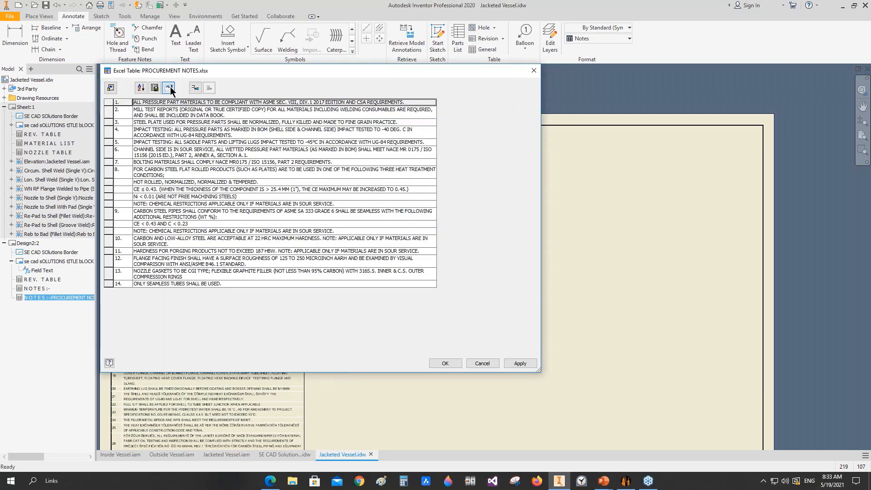
Title the procurement table PROCUREMENT NOTES and apply the table edits
left_click(169, 89)
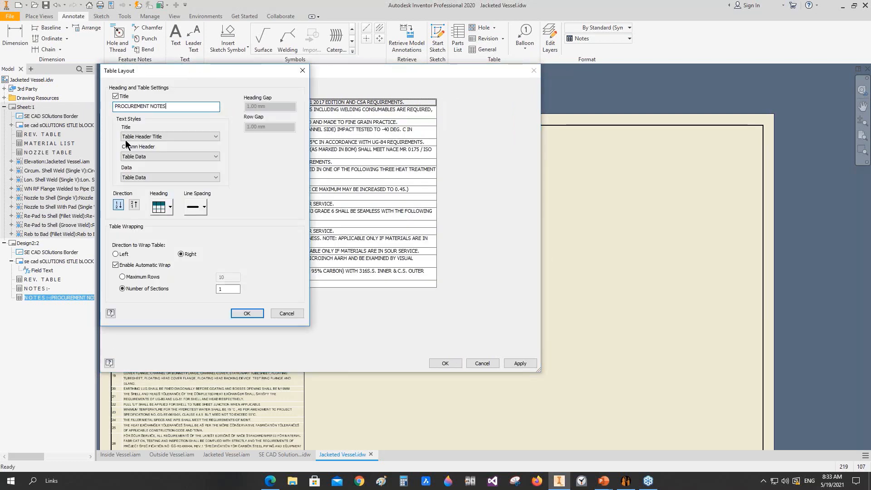
left_click(248, 314)
left_click(445, 364)
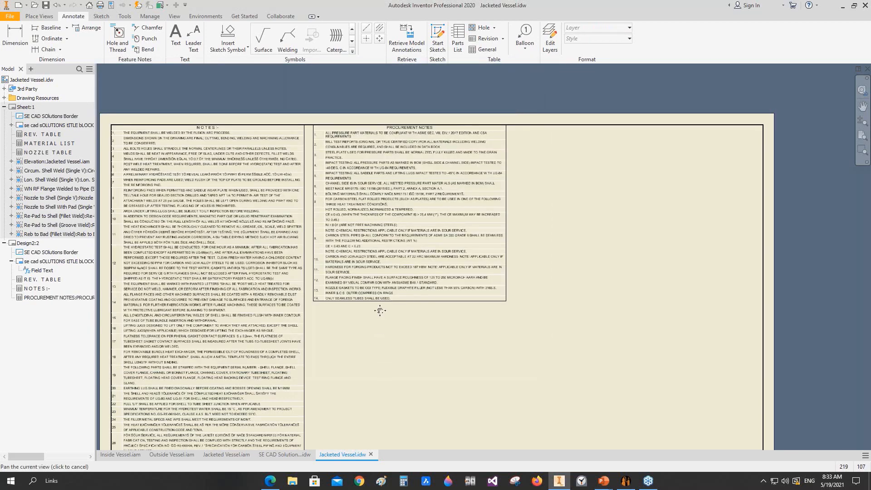
Insert a general table from MANUFACTURING NOTES.xlsx to the right of the procurement notes
left_click_drag(380, 310, 383, 278)
left_click(489, 51)
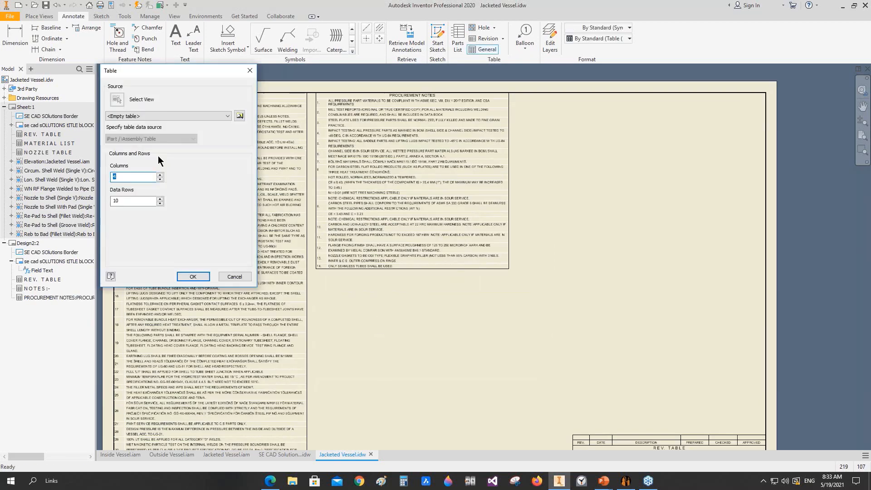
type("2")
key("Tab")
left_click(239, 116)
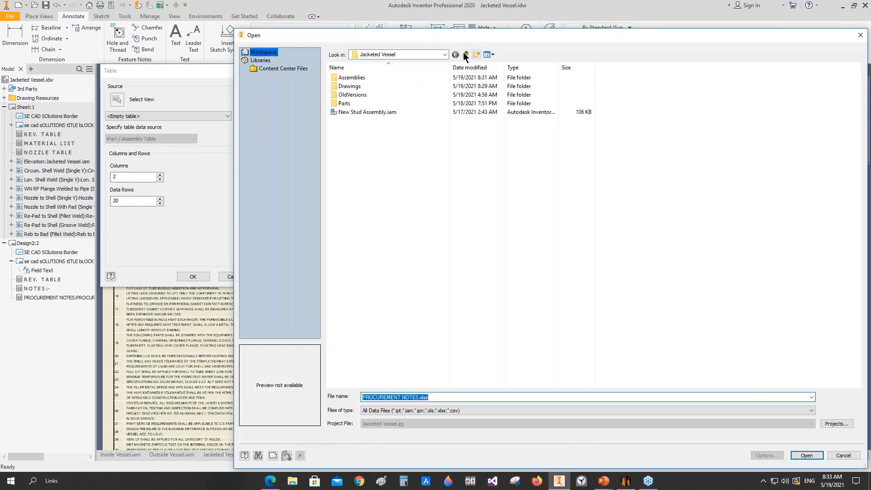
left_click(466, 54)
left_click(349, 113)
left_click(349, 113)
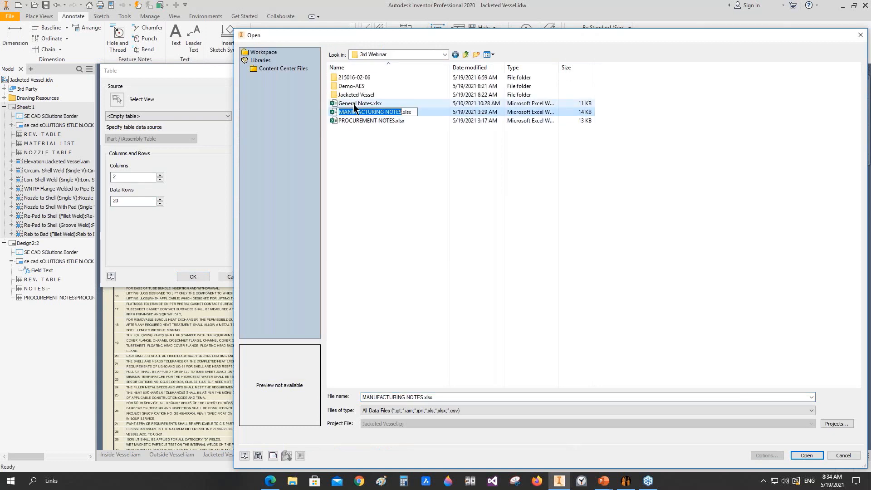
double_click(377, 113)
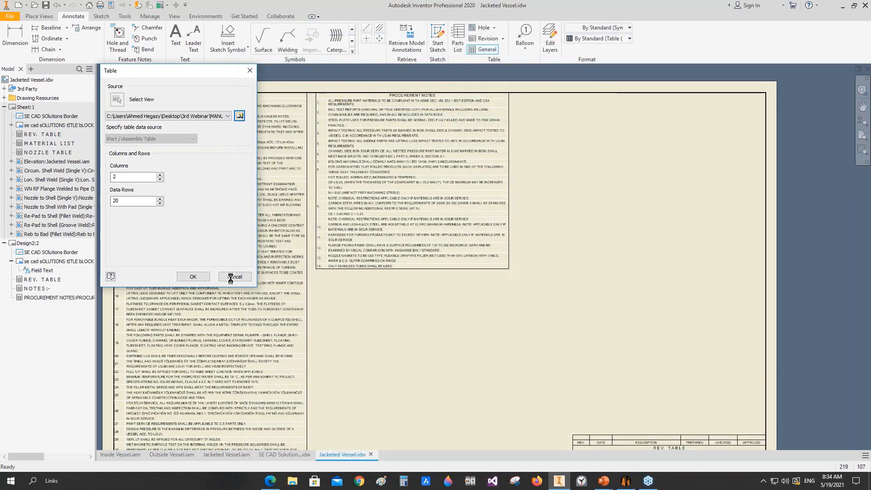
left_click(192, 276)
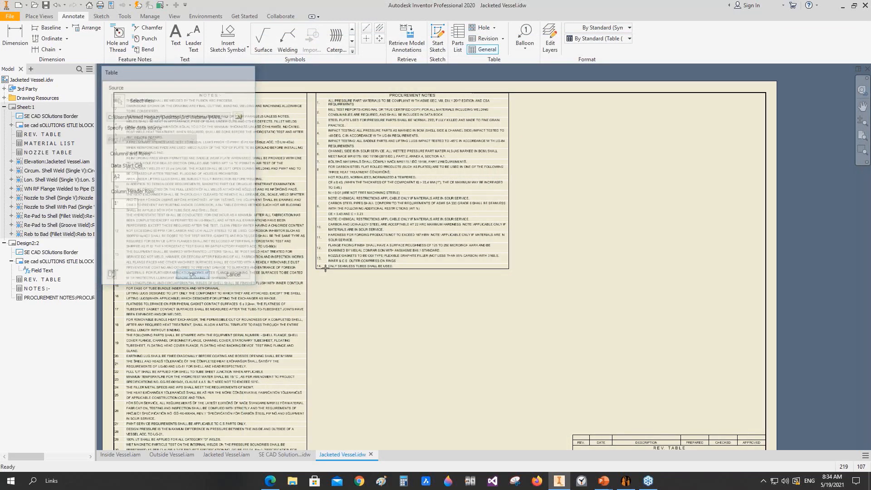
left_click(520, 93)
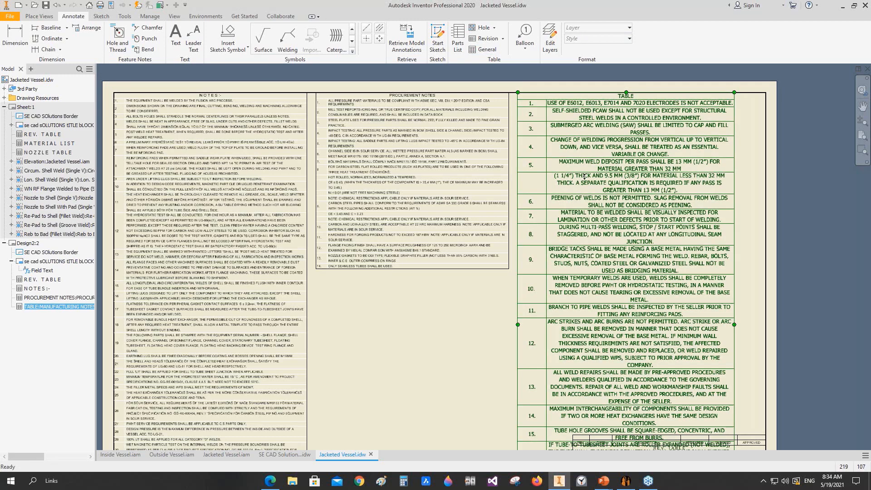
Apply the Notes table style to the manufacturing table and title it MANUFACTURING NOTES
left_click(594, 39)
left_click(628, 177)
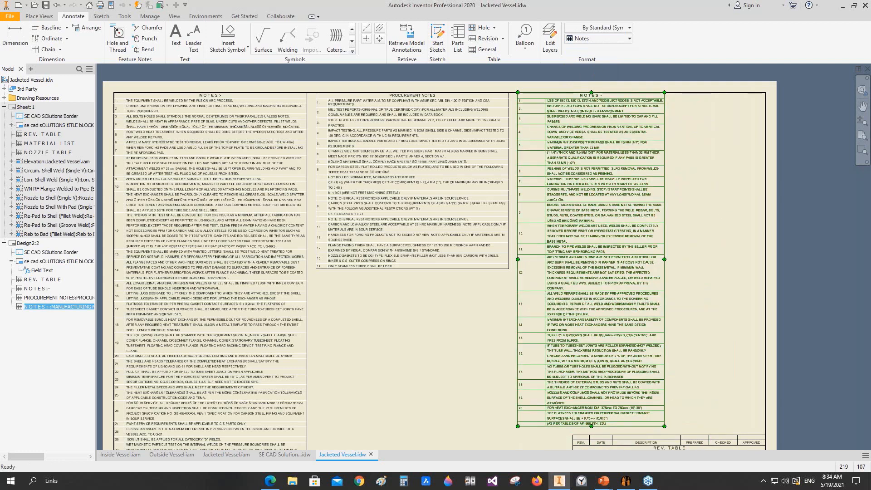
double_click(612, 149)
left_click(171, 89)
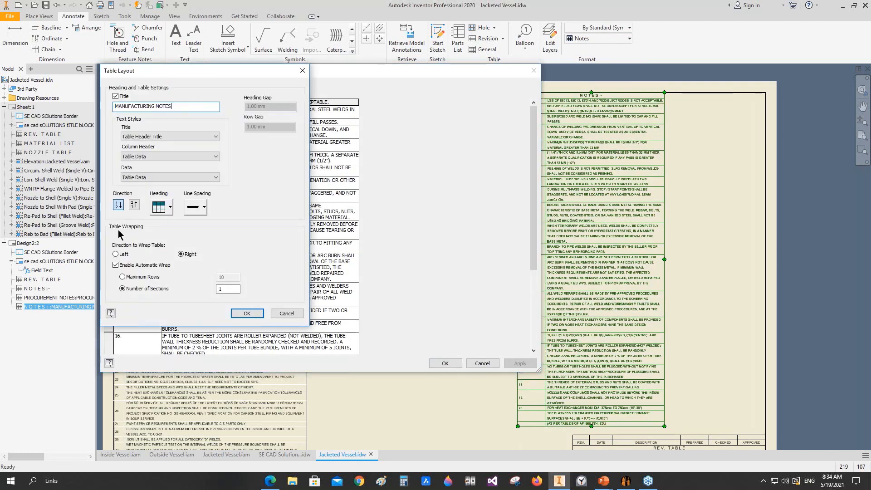
left_click(245, 312)
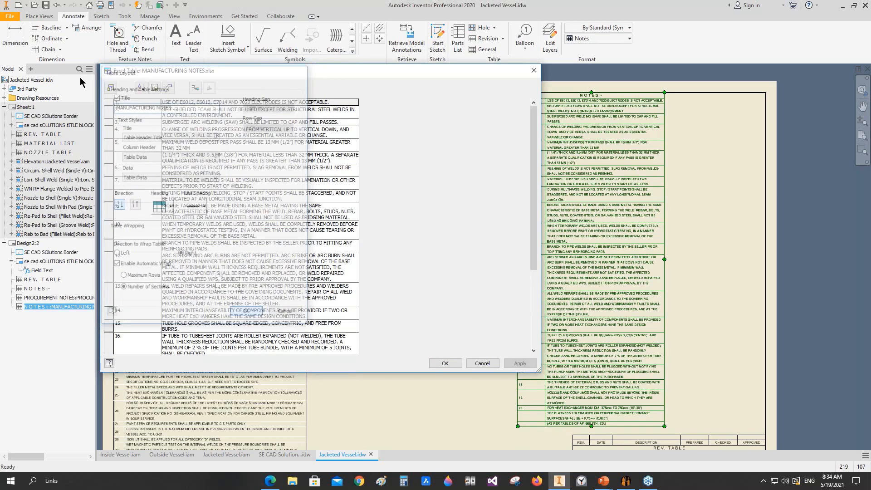
Set the manufacturing table's number column width to 10 and its text column width to 160, and apply the edits
right_click(135, 102)
left_click(201, 139)
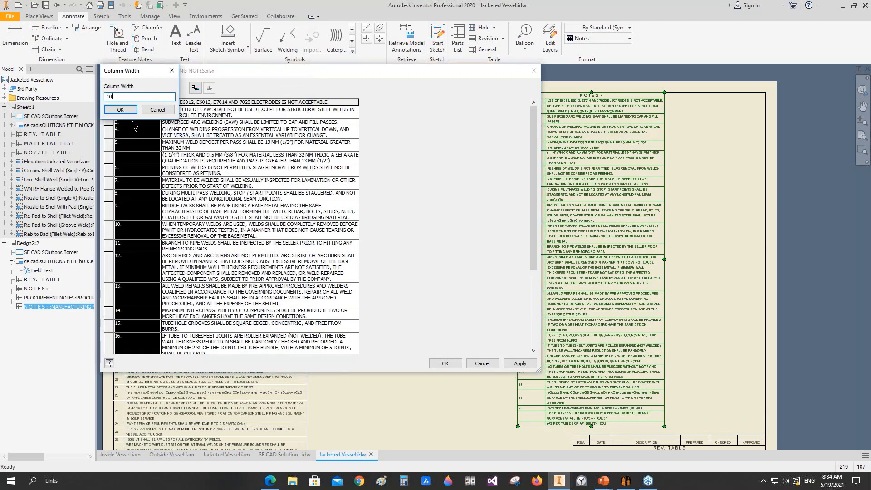
left_click(121, 110)
right_click(211, 102)
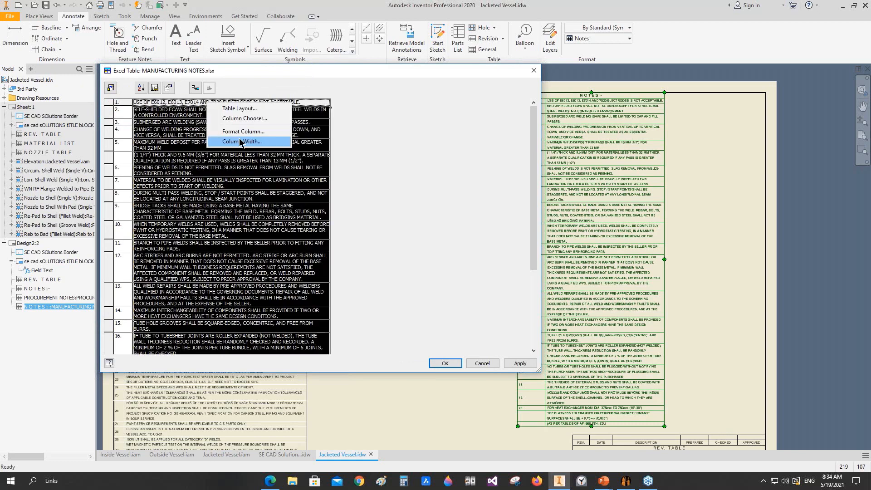
left_click(244, 139)
type("160")
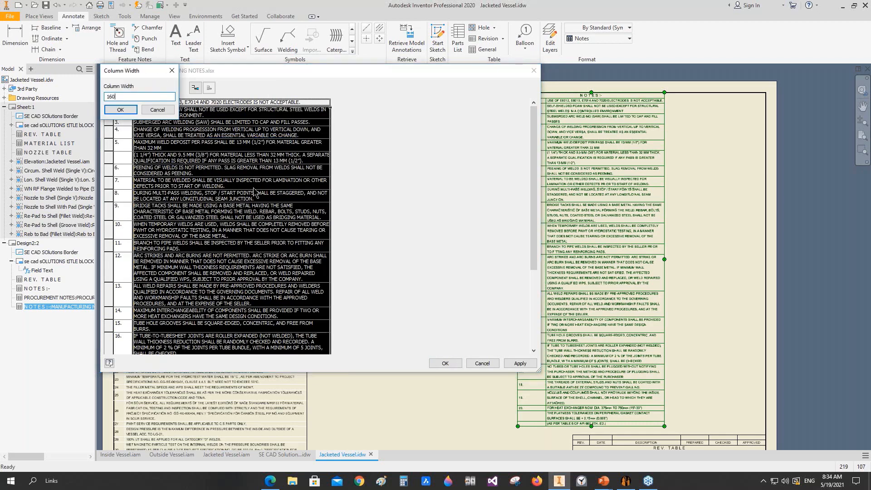
left_click(120, 110)
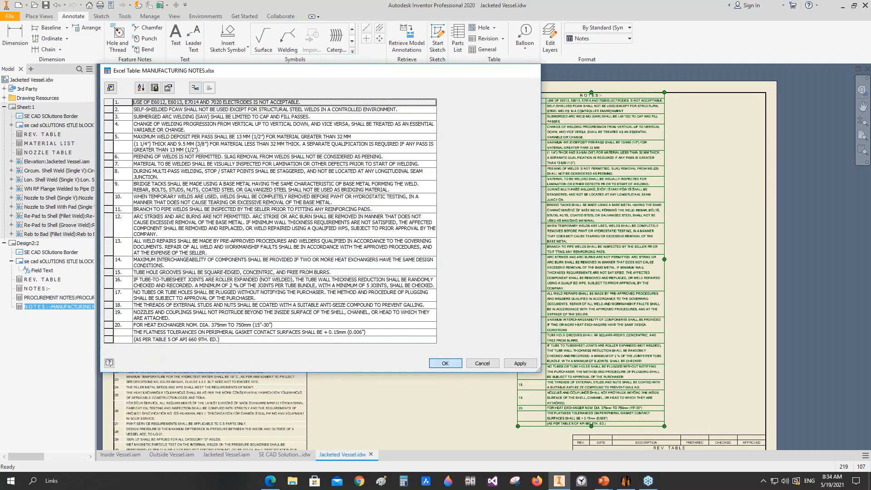
left_click(445, 363)
Move the manufacturing notes table directly beneath the procurement notes table and deselect it
left_click_drag(389, 278, 419, 277)
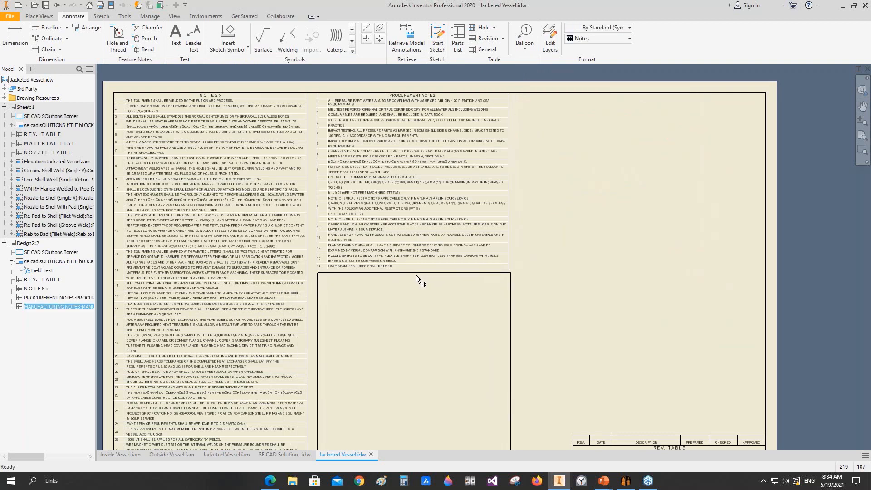
left_click(573, 274)
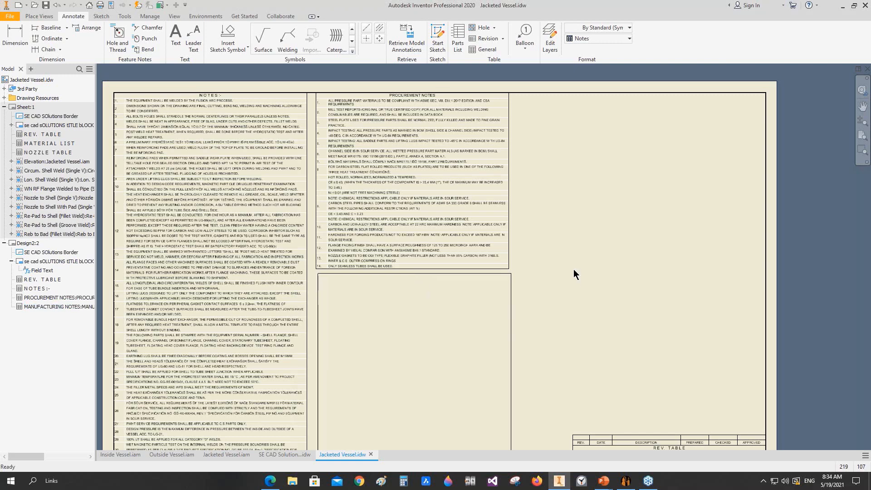
key("Home")
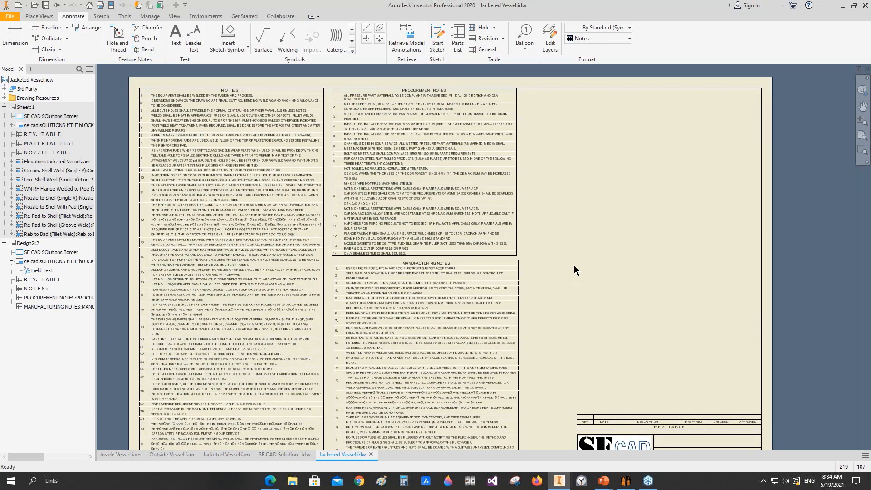
left_click(533, 224)
key("Escape")
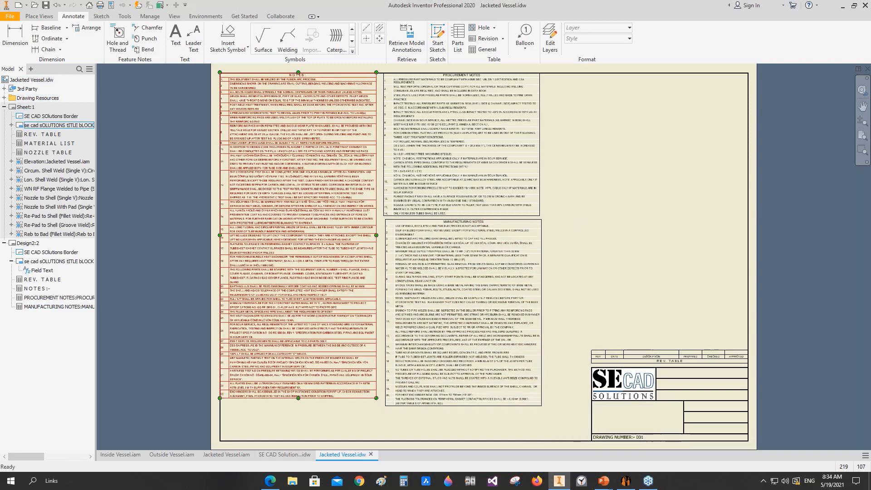
Look over the Jacketed Vessel assembly and the SE CAD Solutions template, and return to the Jacketed Vessel drawing
left_click(222, 455)
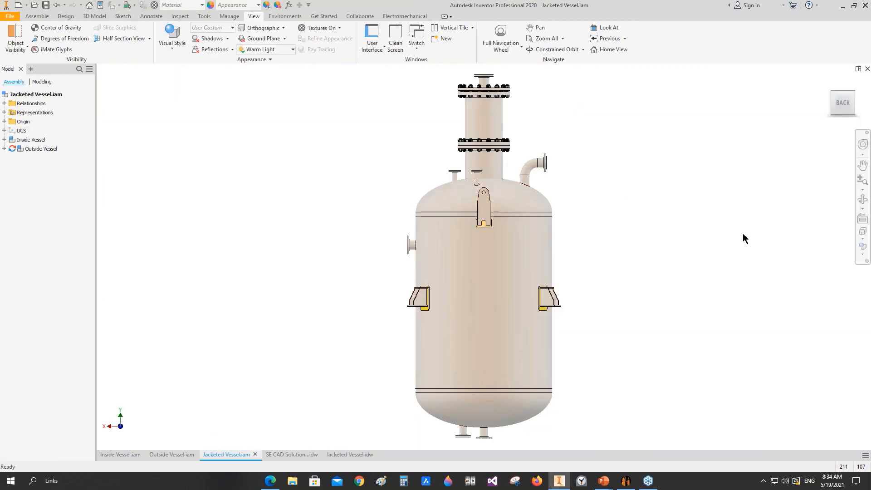
left_click_drag(480, 289, 447, 297)
right_click(426, 264)
left_click(451, 268)
left_click(290, 455)
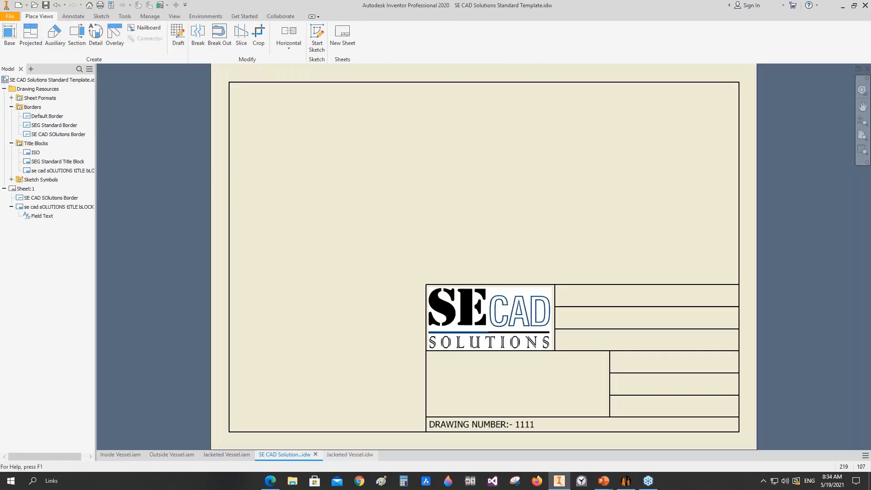
left_click(350, 455)
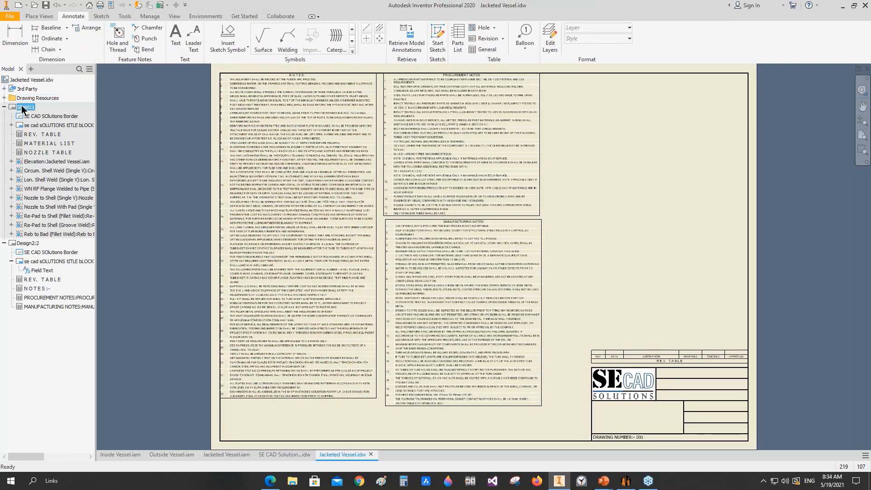
On Sheet:1, create a full section view A at scale 1:12 through the elevation's vertical centreline and place it beside the elevation
double_click(22, 107)
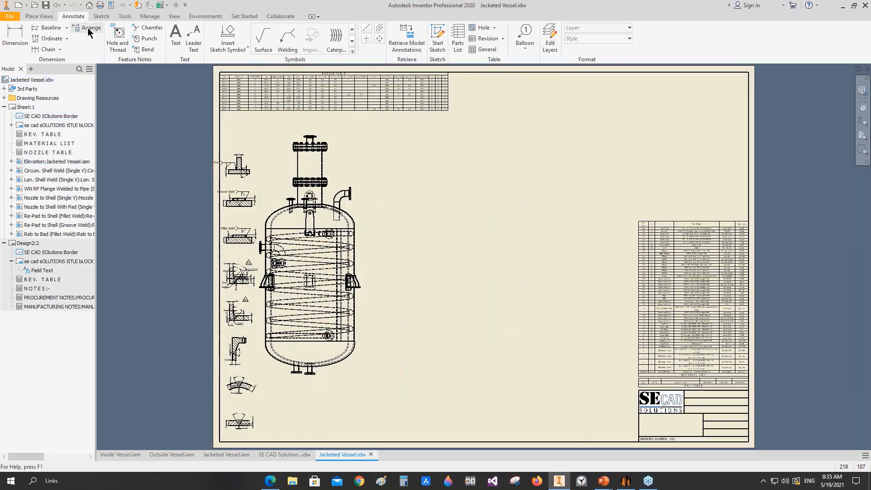
left_click(39, 17)
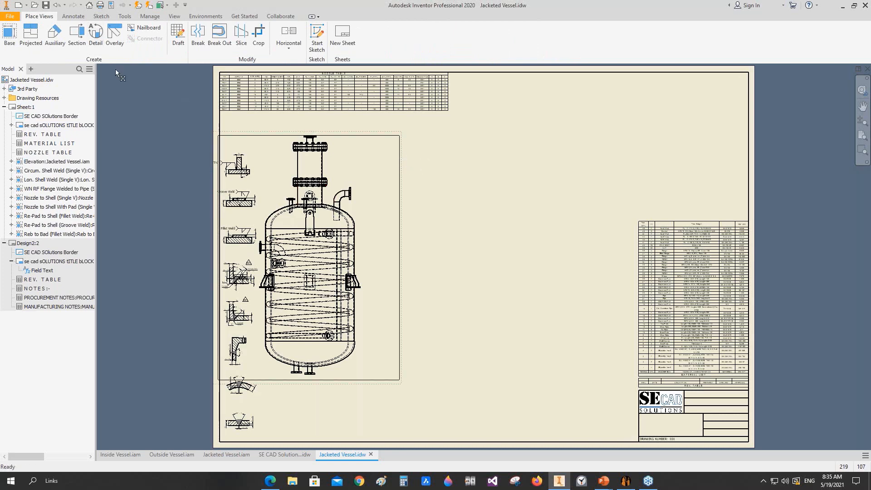
left_click(78, 36)
left_click(340, 142)
scroll(320, 135, "up", 5)
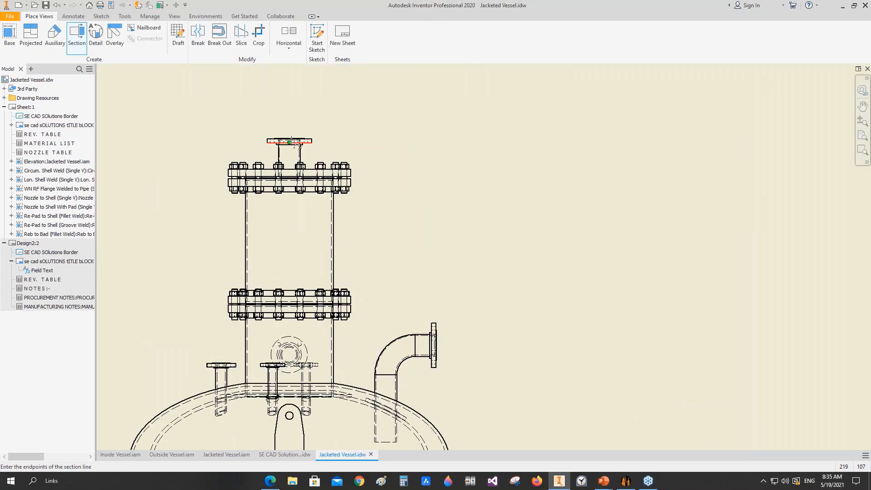
left_click(288, 133)
scroll(288, 132, "down", 5)
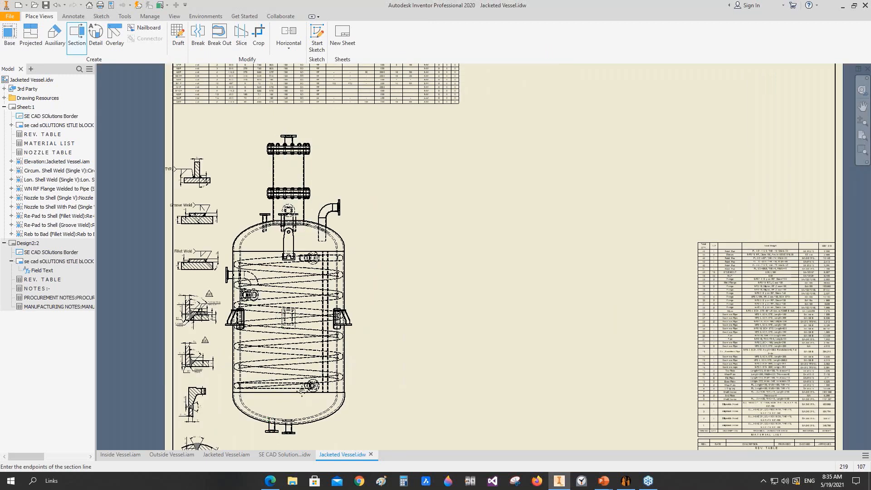
middle_click_drag(289, 440, 307, 300)
left_click(306, 307)
right_click(307, 307)
left_click(290, 349)
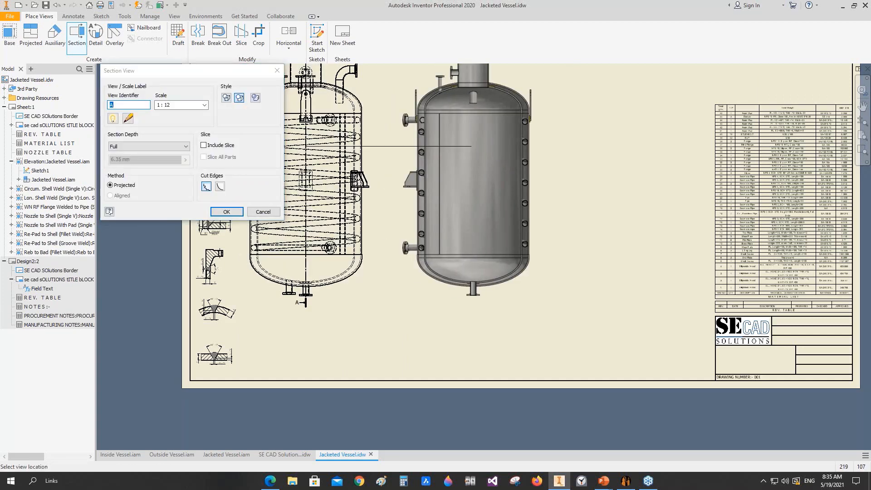
left_click(471, 146)
Project a plan view of the vessel from the elevation and place it below the sheet
scroll(459, 229, "down", 3)
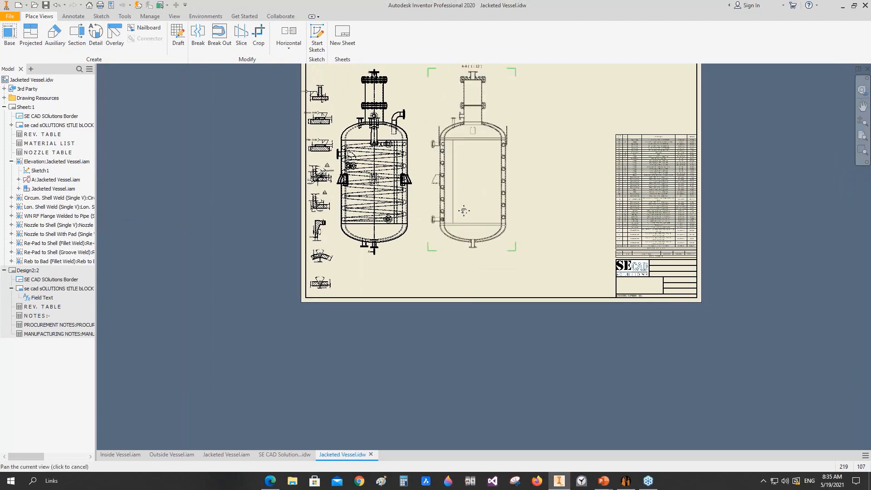
left_click(31, 34)
left_click(336, 267)
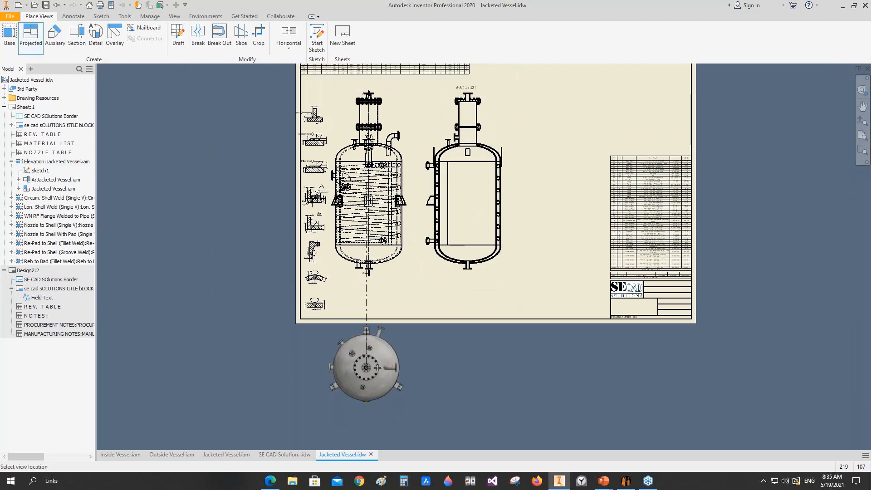
left_click(378, 368)
right_click(346, 398)
left_click(358, 406)
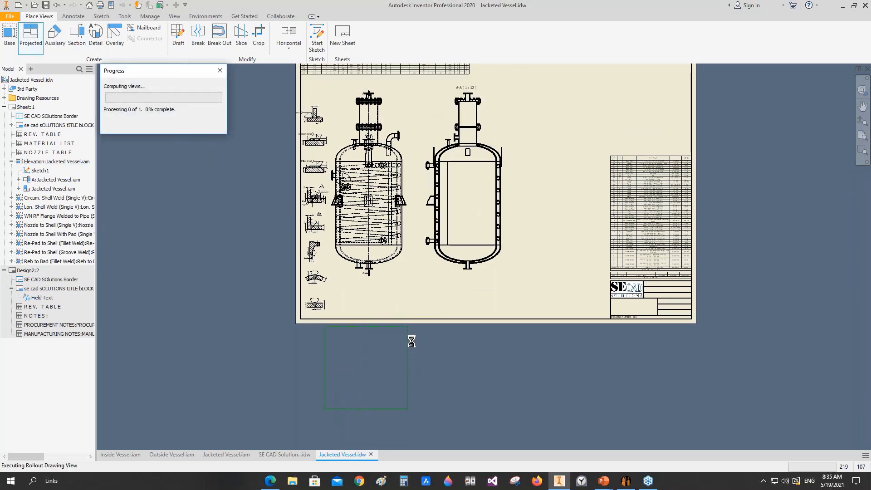
Break the projected plan view's alignment and move it to the empty sheet area above the material list
right_click(397, 331)
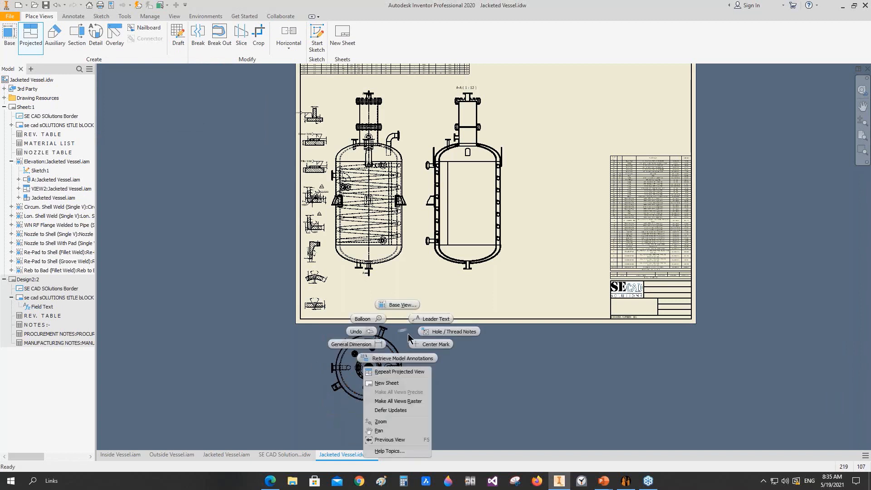
left_click(407, 330)
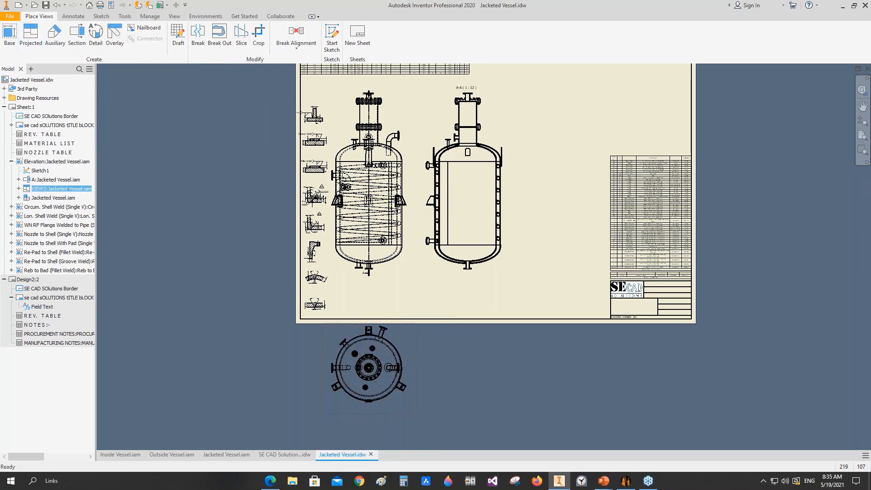
right_click(408, 330)
mouse_move(424, 139)
left_click(468, 161)
left_click_drag(412, 338, 605, 80)
middle_click_drag(559, 292, 512, 433)
scroll(558, 225, "up", 3)
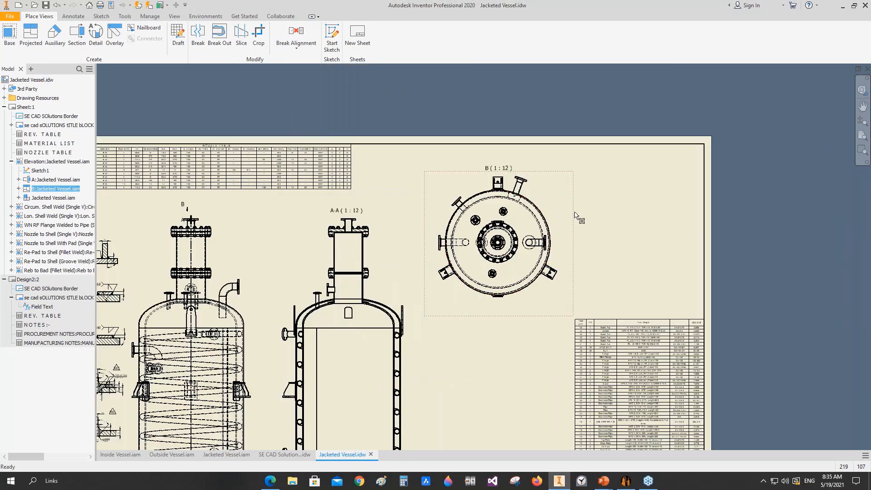
left_click_drag(572, 211, 585, 204)
Balloon the reinforcing pad at the top neck in section A-A, using the Nozzle Tag No. style and the Parts Only (legacy) BOM view
middle_click_drag(572, 229, 618, 155)
middle_click_drag(328, 224, 443, 208)
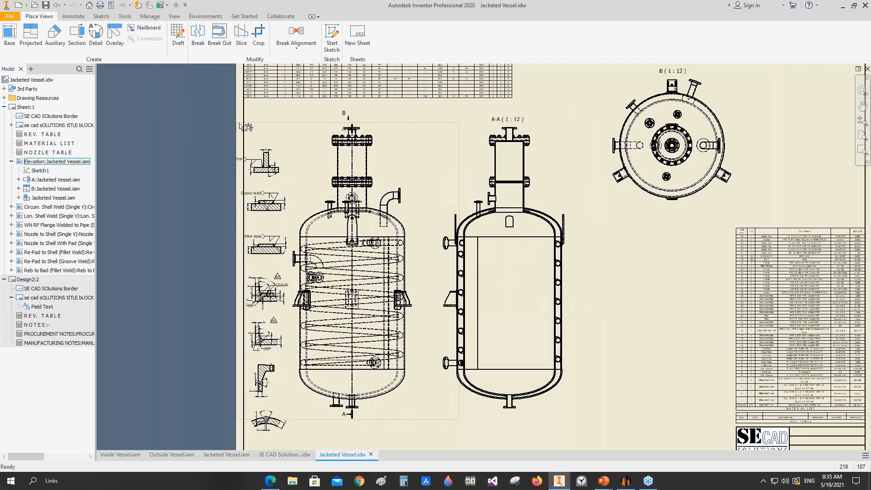
middle_click_drag(480, 222, 472, 220)
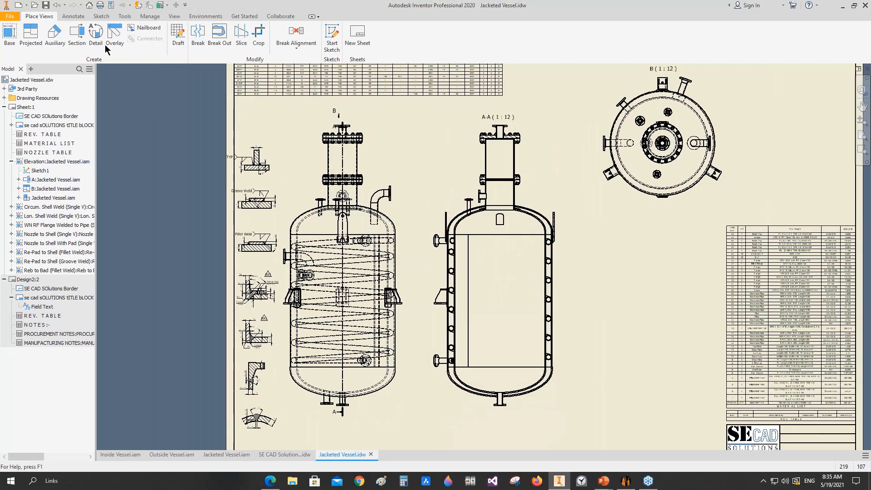
left_click(63, 18)
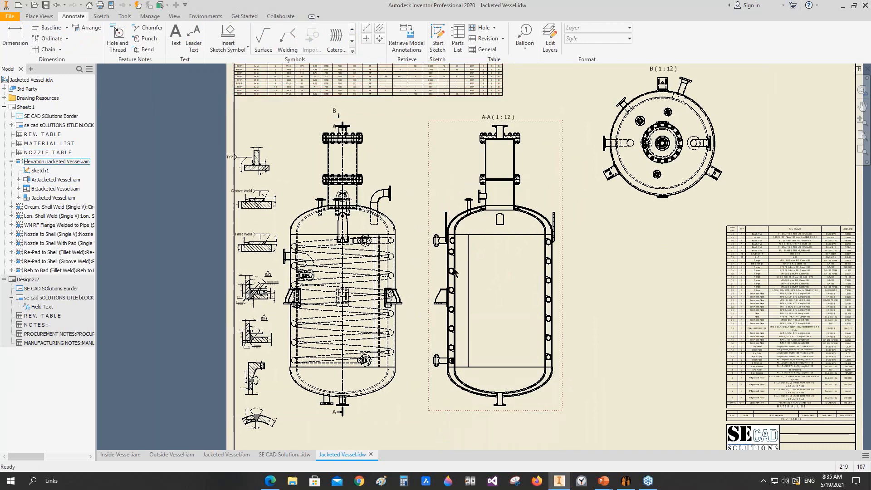
left_click(522, 39)
left_click(605, 39)
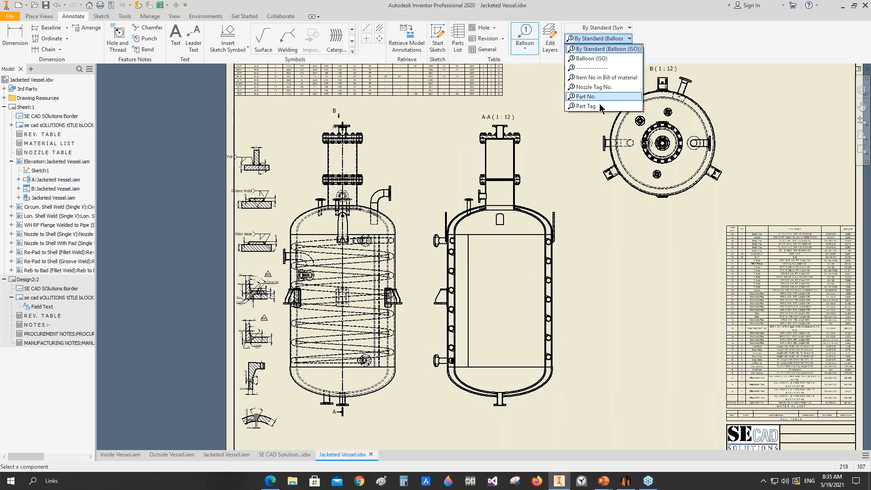
left_click(593, 87)
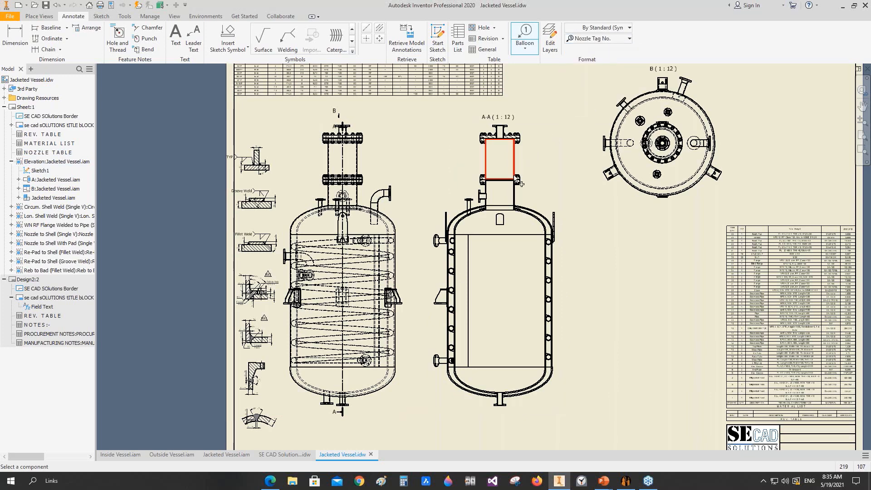
scroll(539, 220, "down", 5)
left_click(518, 295)
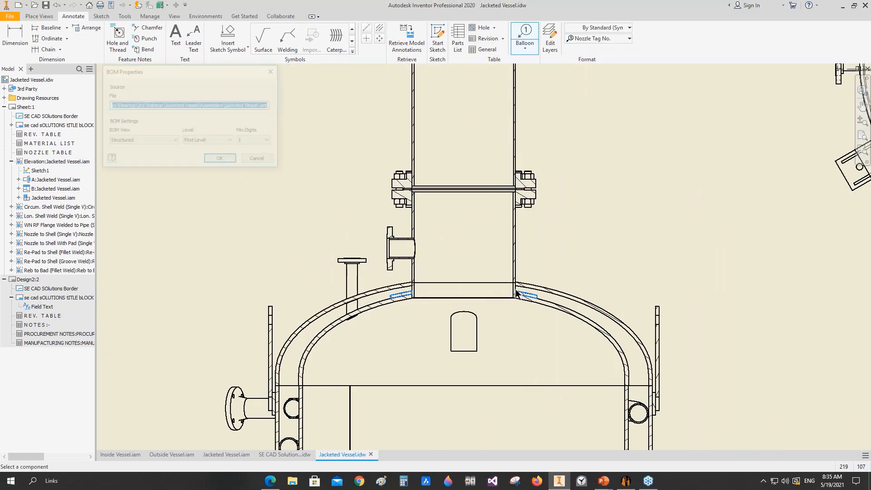
left_click(150, 143)
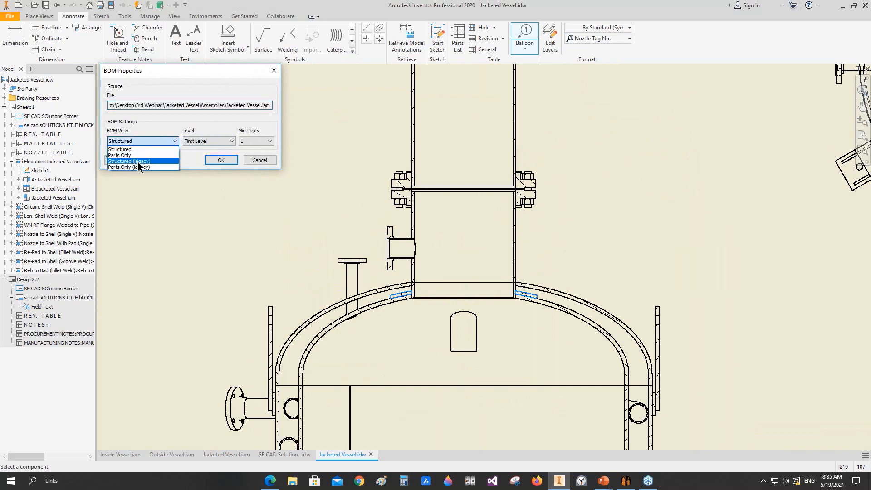
left_click(137, 157)
left_click(136, 166)
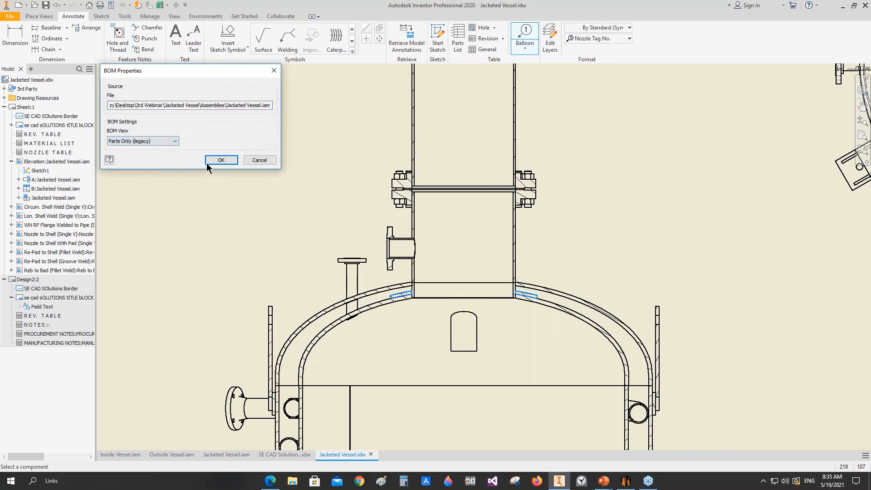
left_click(213, 160)
right_click(249, 154)
left_click(285, 151)
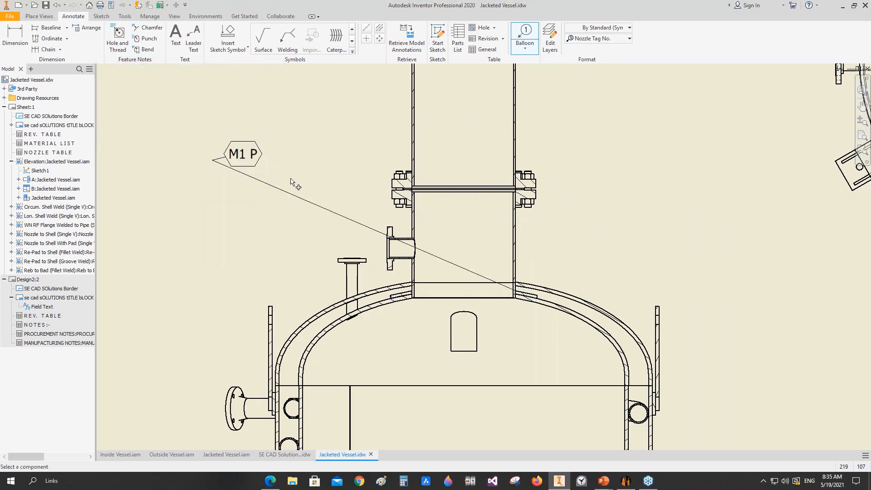
Add a Nozzle Tag No. balloon to the small straight nozzle on the top head in section A-A
scroll(291, 184, "down", 3)
left_click(325, 239)
left_click(290, 222)
right_click(293, 222)
left_click(235, 227)
Add a Nozzle Tag No. balloon to the elbow nozzle on the top head in the elevation view
scroll(320, 195, "down", 3)
scroll(249, 206, "up", 4)
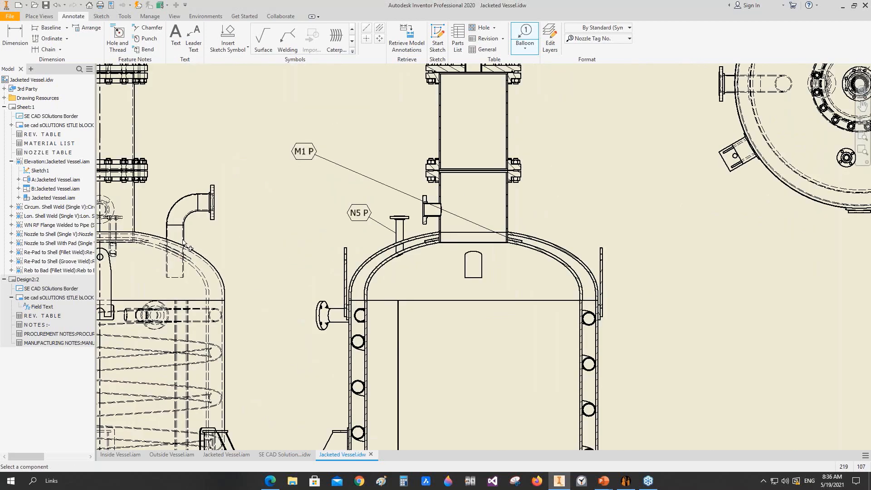
left_click(184, 236)
left_click(239, 226)
right_click(240, 226)
left_click(267, 215)
Finish ballooning and move the M1 P balloon to the other side of the neck in section A-A, nearer its pad
scroll(271, 211, "down", 3)
middle_click_drag(272, 210, 517, 205)
scroll(361, 229, "up", 4)
scroll(362, 229, "down", 5)
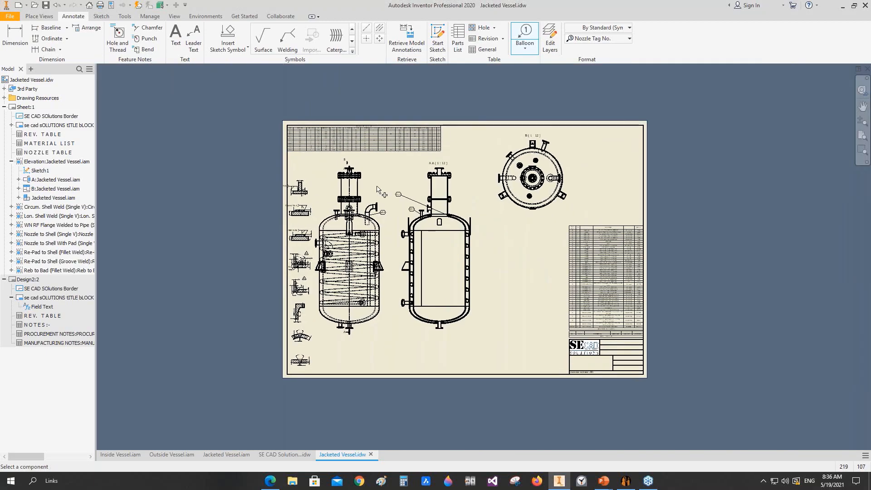
scroll(428, 229, "up", 3)
key("Escape")
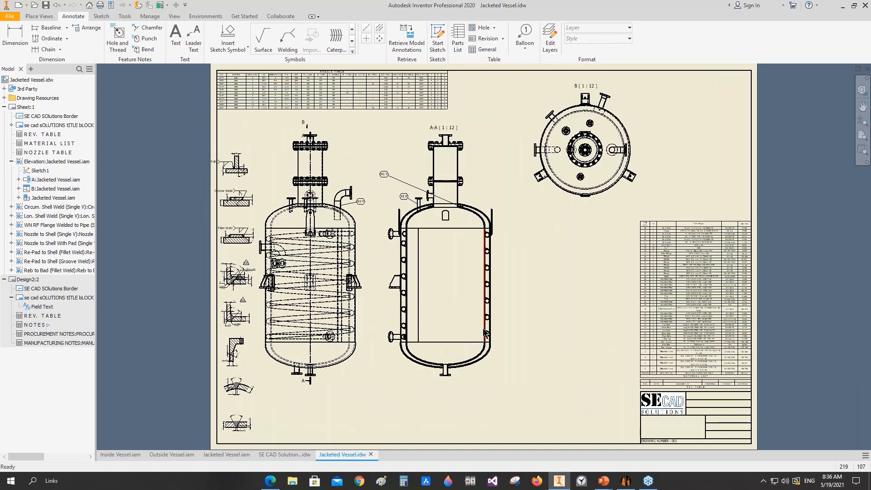
mouse_move(484, 332)
left_click_drag(383, 174, 476, 194)
Switch to Static Equipment Generator, start opening a project and browse to the 3rd Webinar folder
left_click(626, 481)
left_click(30, 37)
left_click(453, 127)
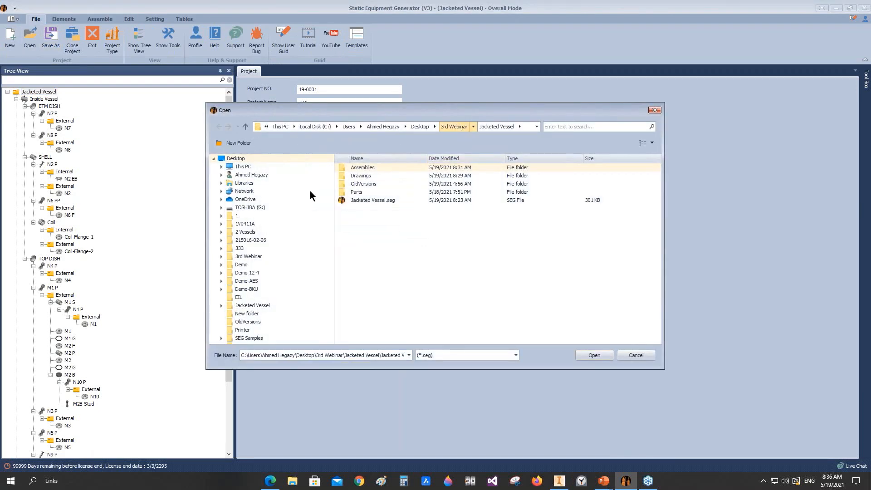
double_click(361, 168)
left_click(365, 208)
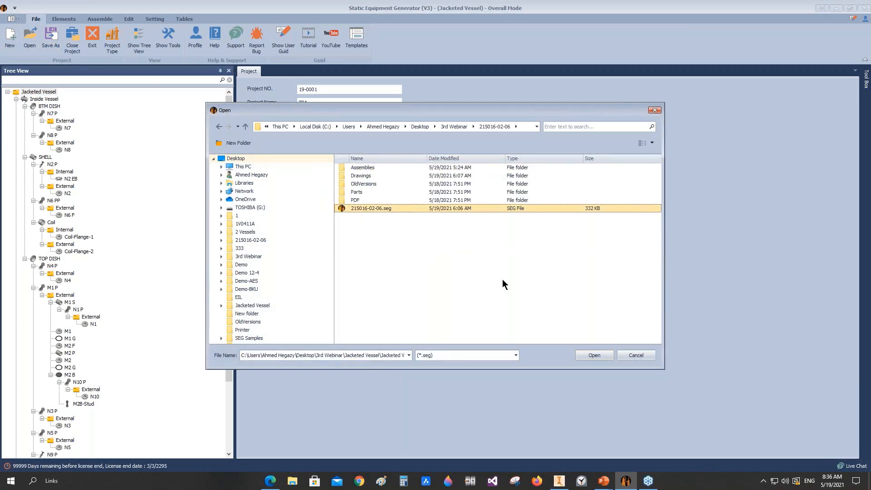
left_click(592, 355)
left_click(416, 246)
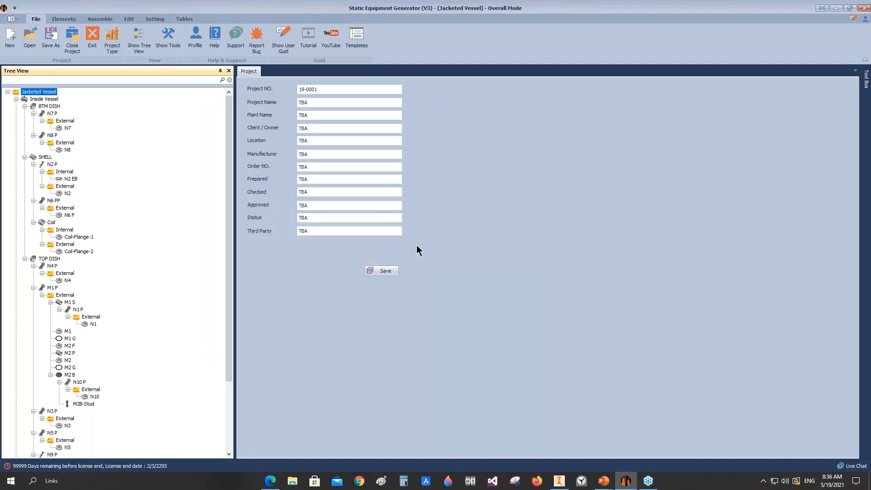
Switch to the PowerPoint slide show and reveal the first three topics covered during the session
mouse_move(603, 481)
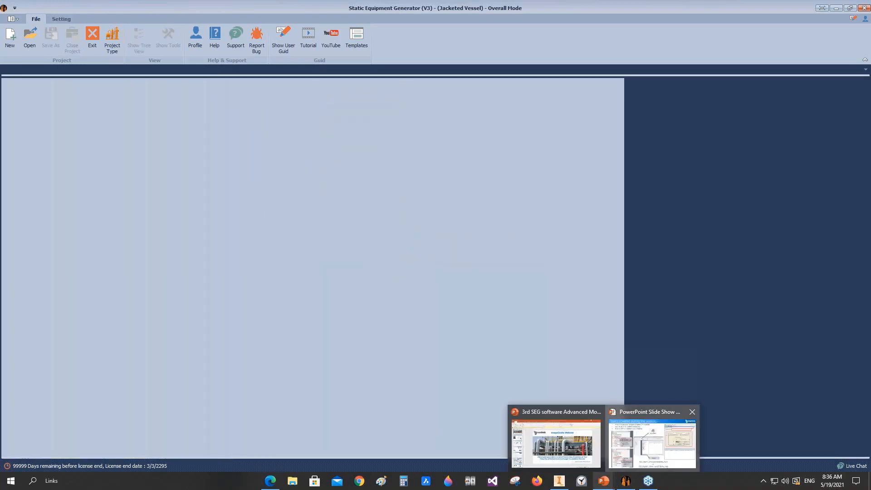
left_click(628, 462)
left_click(527, 295)
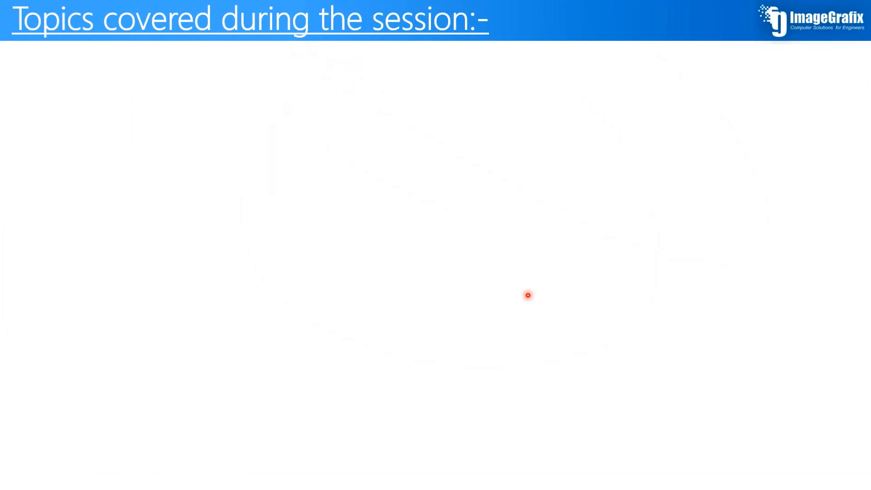
left_click(528, 295)
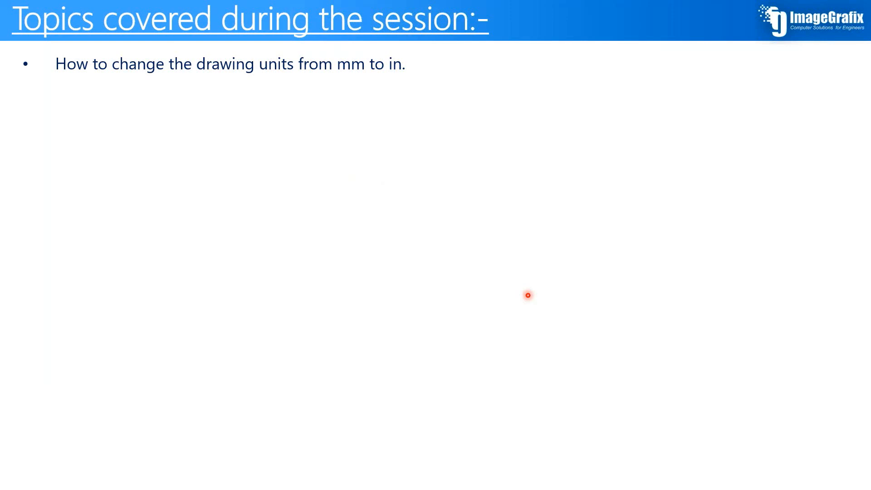
left_click(527, 295)
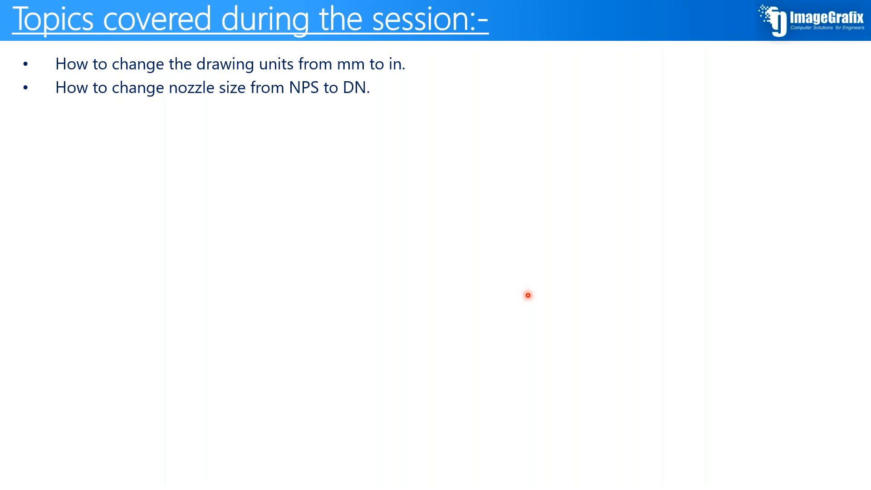
left_click(528, 295)
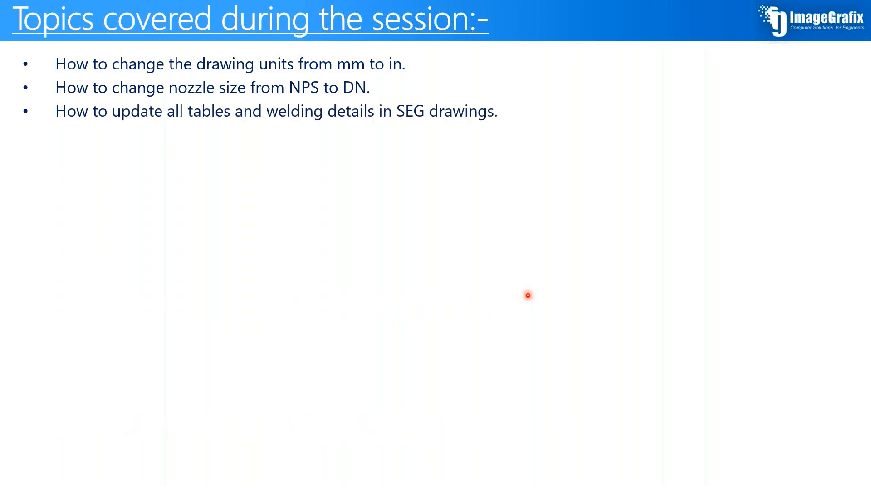
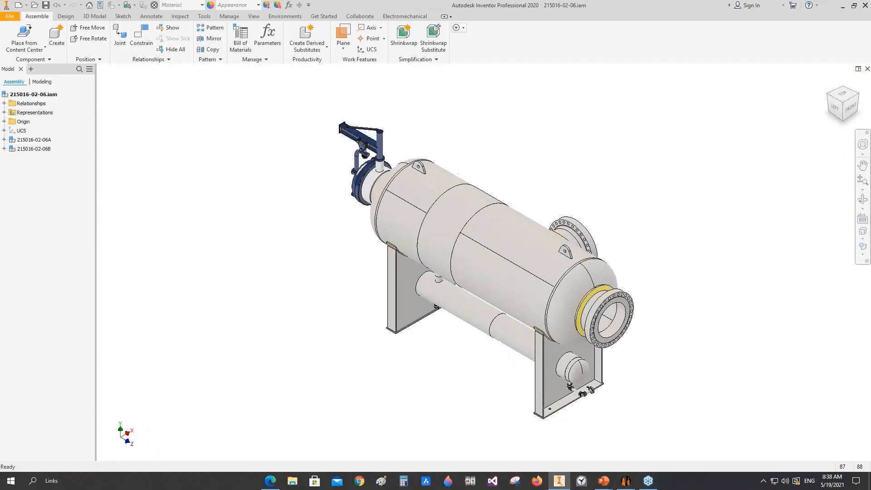
Orbit the horizontal vessel assembly to inspect its opposite side with the flanged side nozzle and end closure
left_click(862, 200)
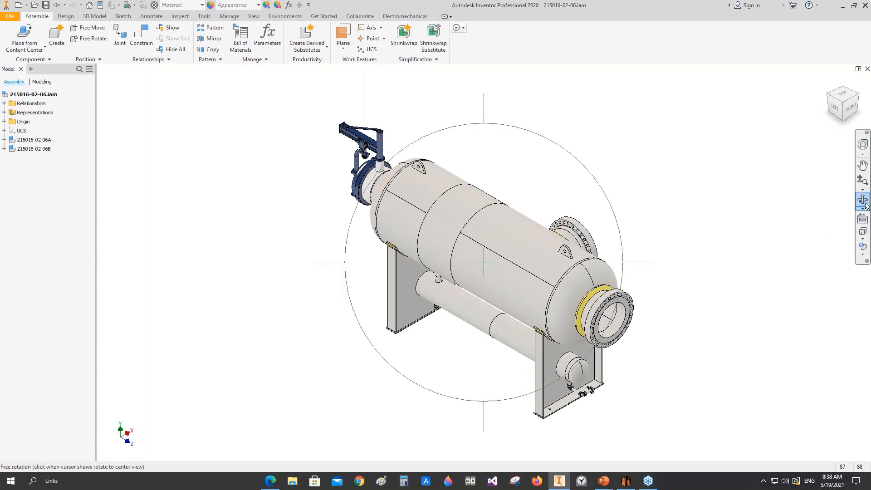
left_click_drag(498, 272, 485, 301)
scroll(453, 302, "up", 3)
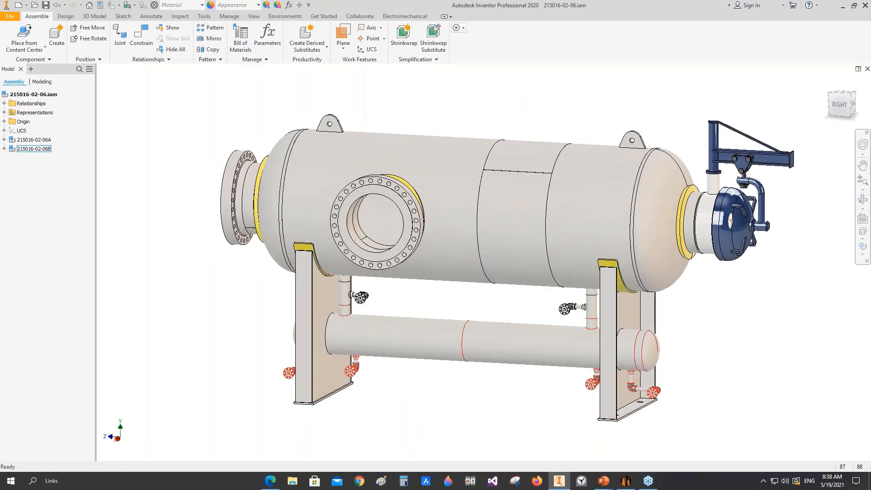
Switch to Static Equipment Generator and review the companies offered for the border reference without choosing one
left_click(627, 481)
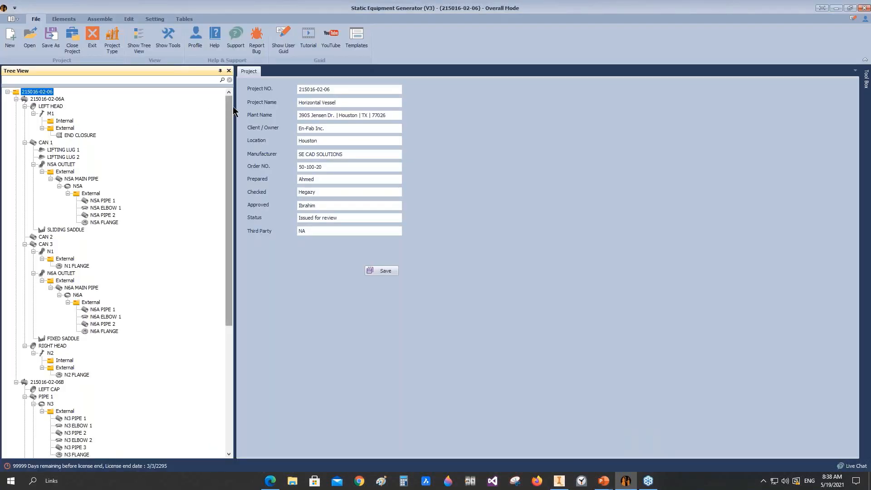
left_click(154, 20)
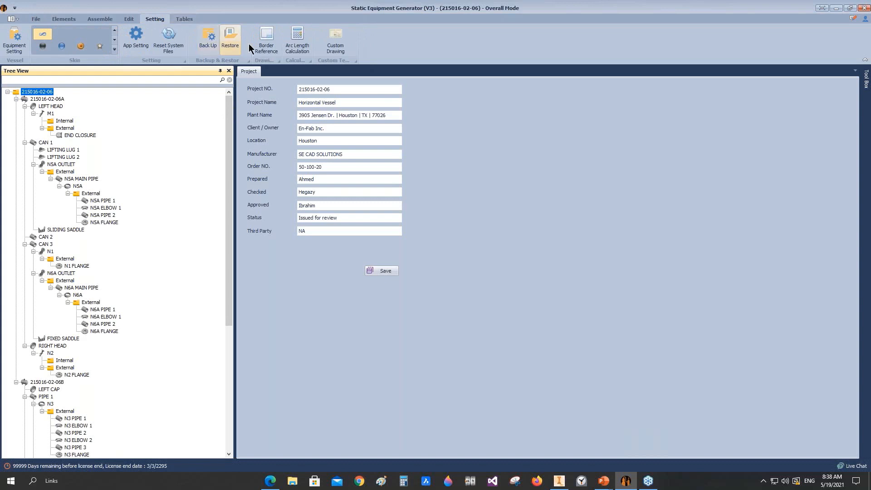
left_click(266, 45)
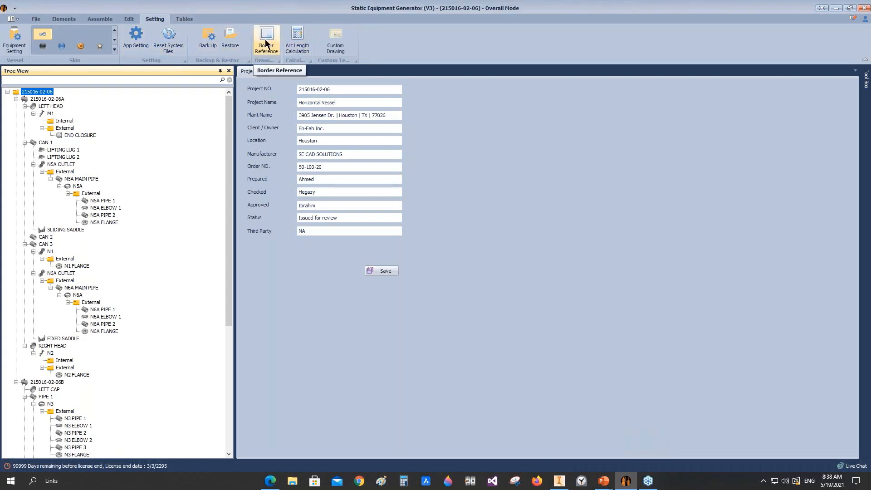
left_click(499, 197)
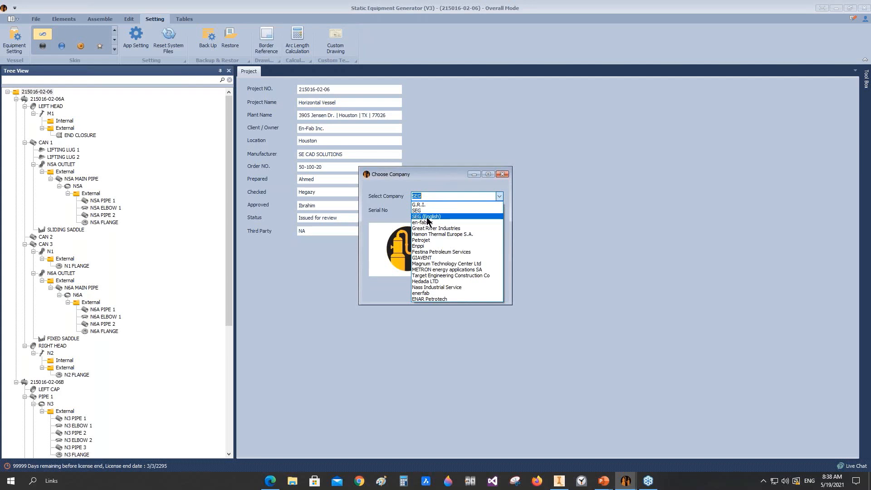
left_click(502, 175)
left_click(502, 175)
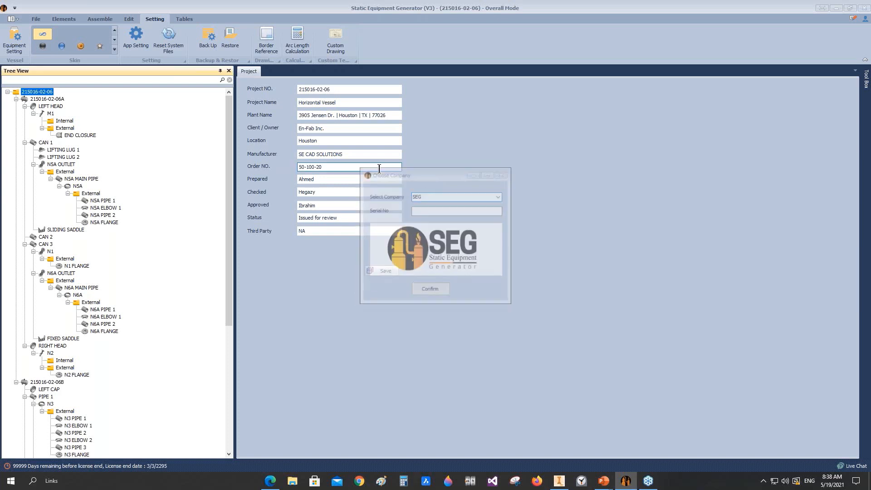
Delete the custom reference template drawing "se cad sOLUTIONS bORDER-1" and close the template import dialog
left_click(338, 46)
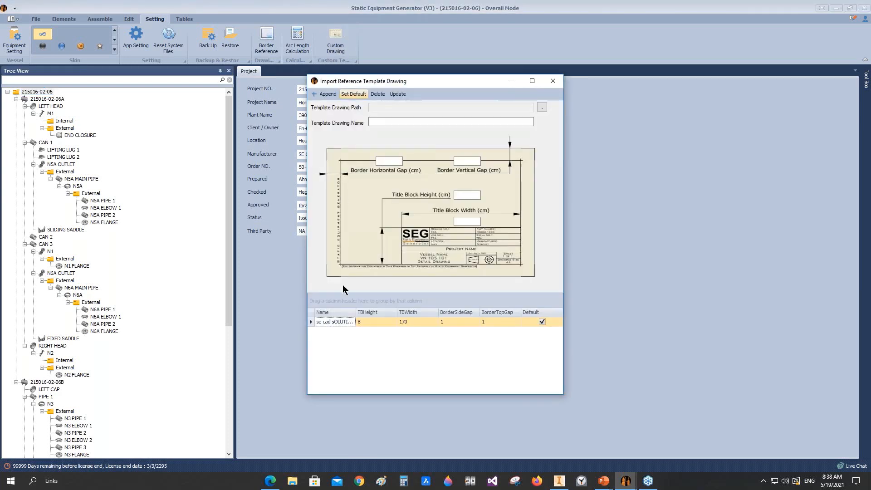
left_click(311, 320)
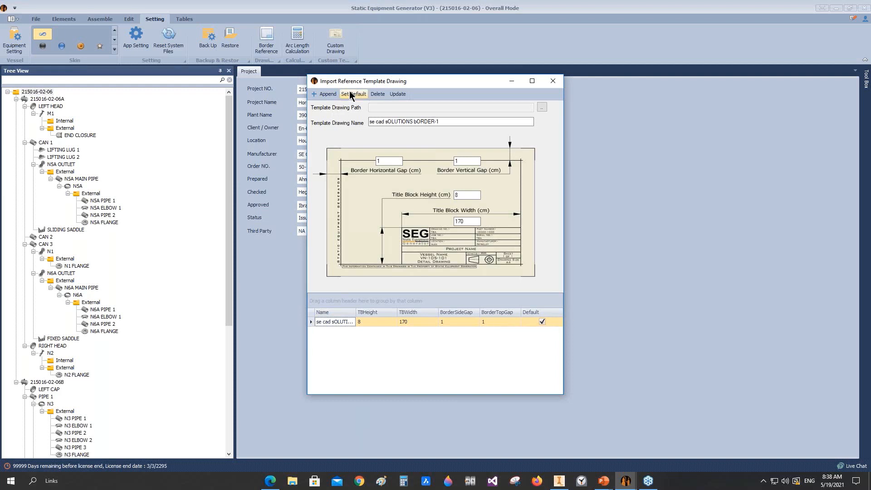
left_click(377, 94)
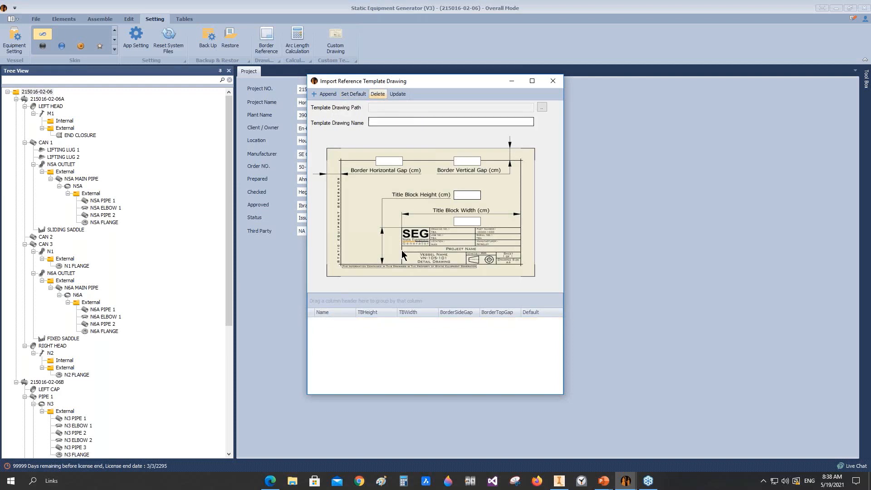
left_click(552, 81)
Set the border reference company to SEG (English), enter its serial number and confirm the choice
left_click(355, 60)
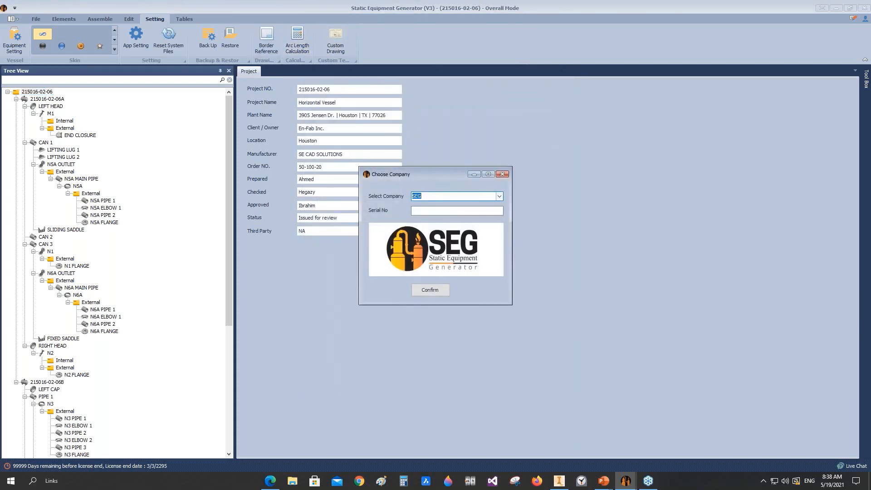
left_click(491, 195)
left_click(456, 217)
left_click(435, 211)
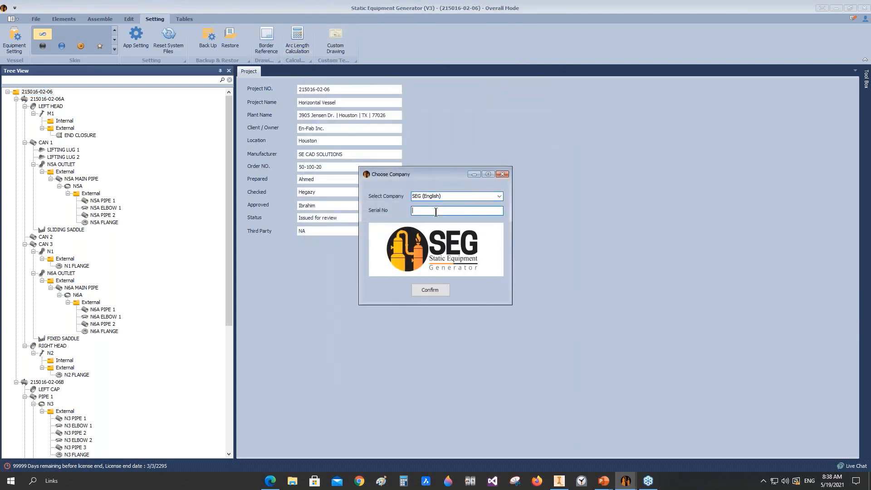
type("1")
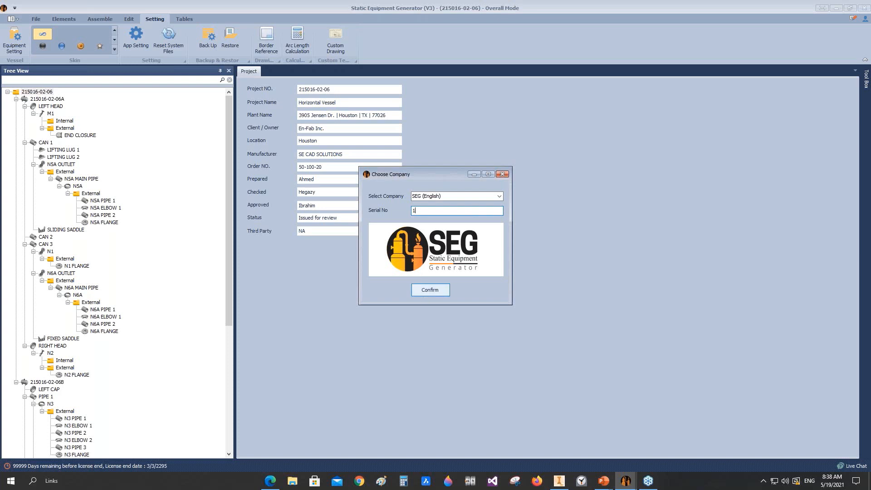
left_click(429, 289)
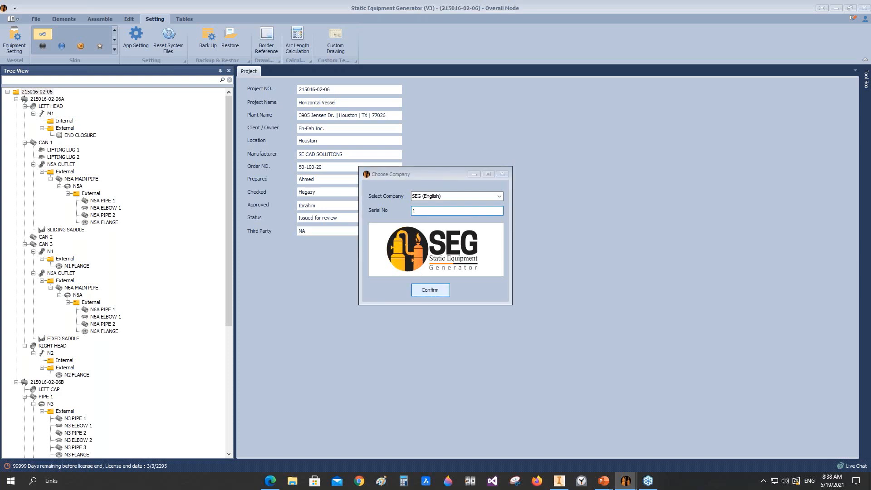
right_click(44, 94)
mouse_move(75, 182)
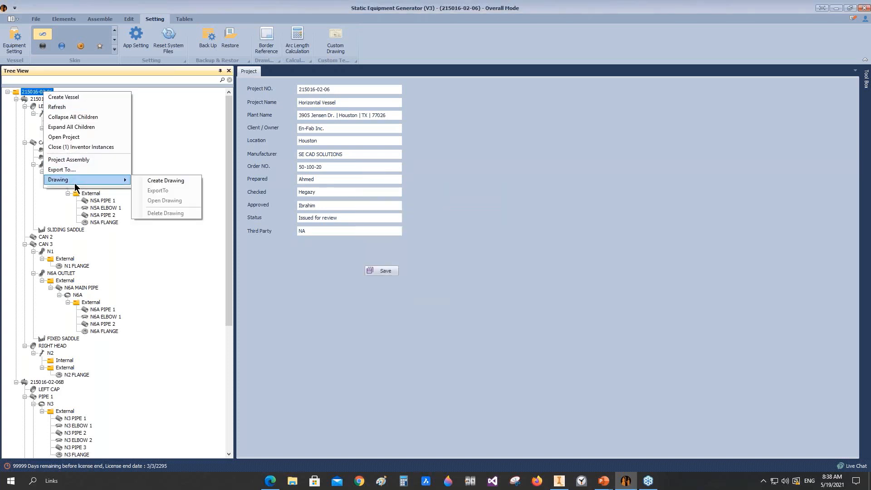
left_click(171, 179)
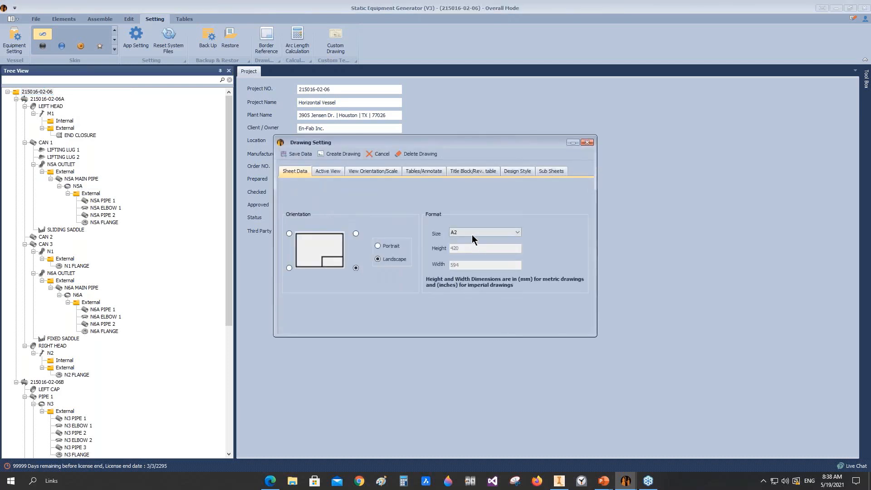
left_click(472, 232)
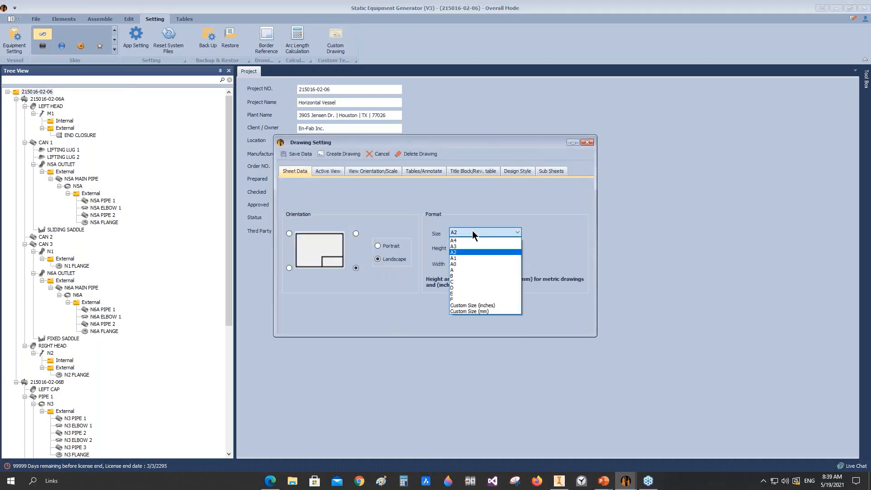
left_click(583, 144)
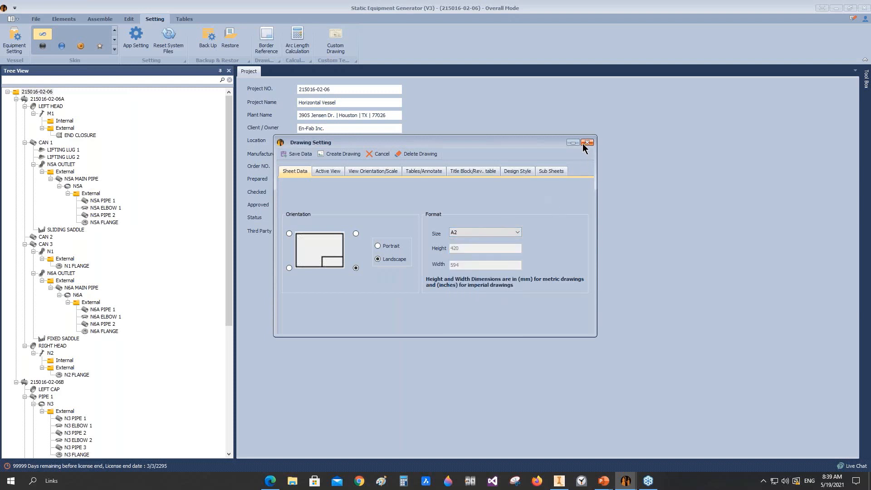
left_click(583, 143)
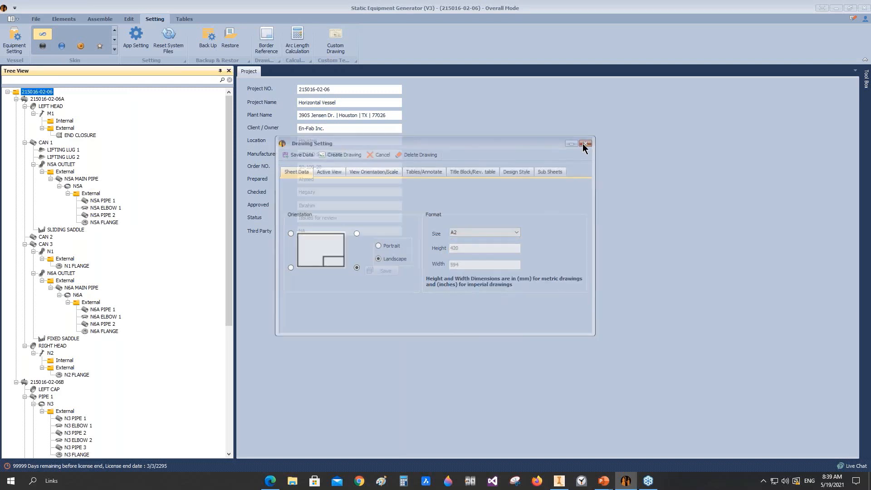
left_click(22, 99)
left_click(11, 38)
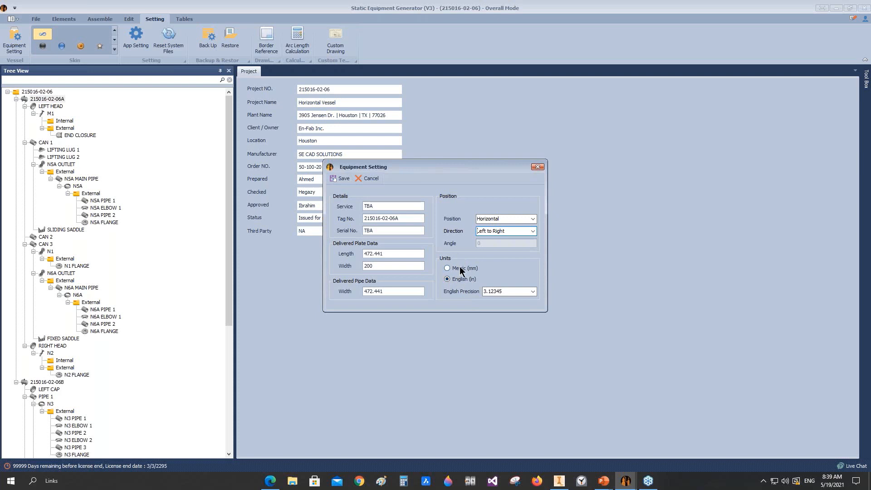
left_click(537, 166)
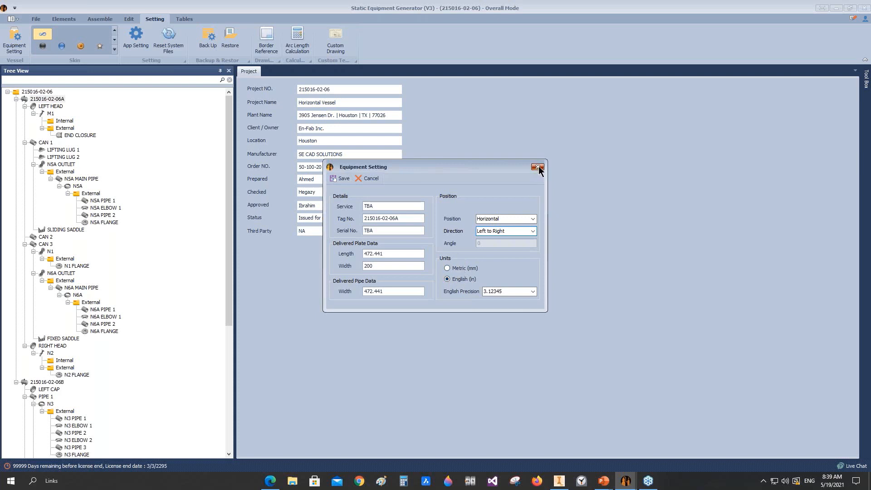
Save the application settings with Fraction unit format, a fraction value of 1/32 and Seg Numbering for the BOM
left_click(137, 42)
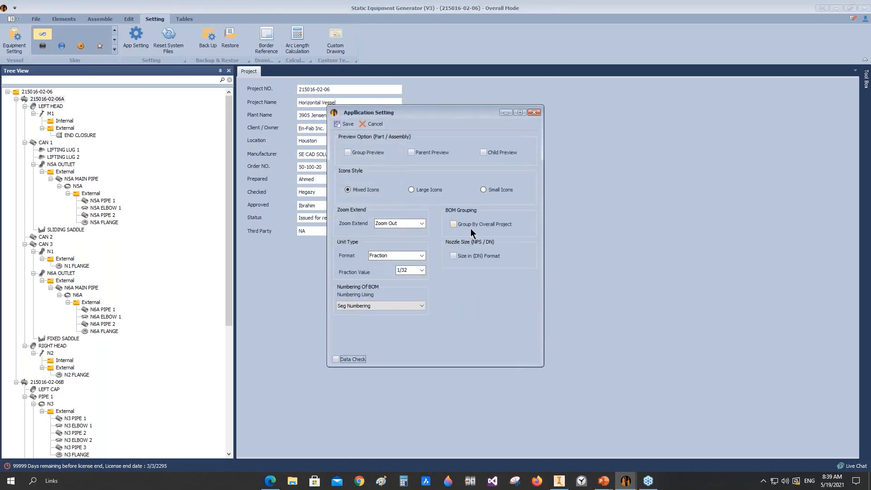
left_click(421, 256)
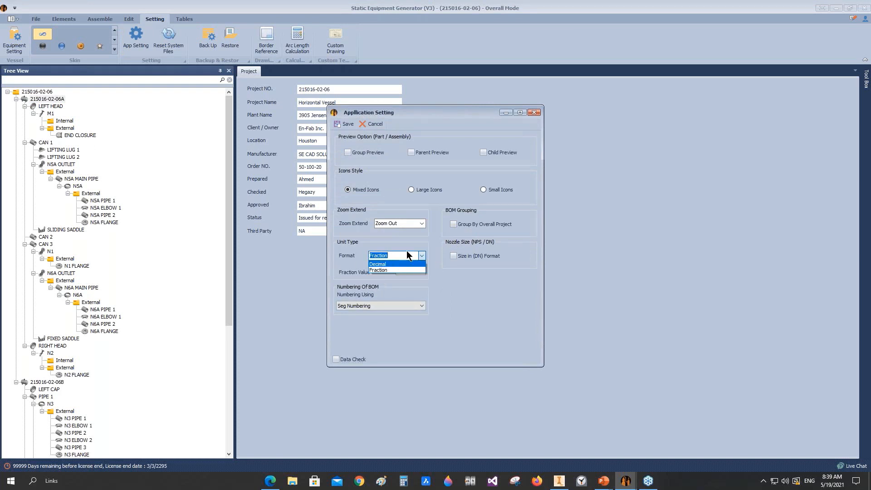
left_click(406, 254)
left_click(413, 270)
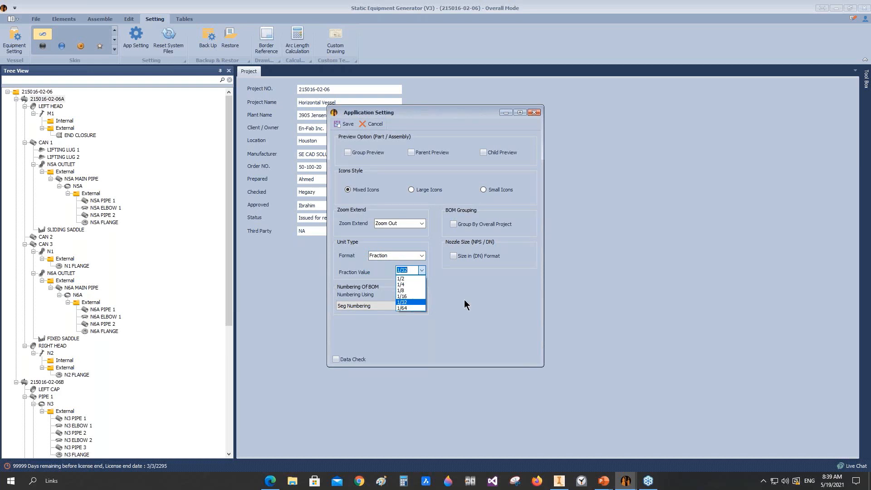
left_click(408, 302)
left_click(410, 307)
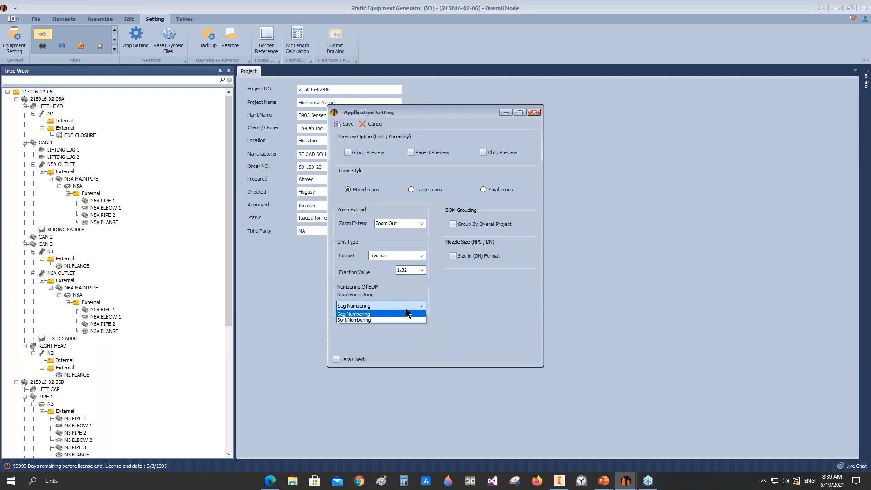
left_click(375, 314)
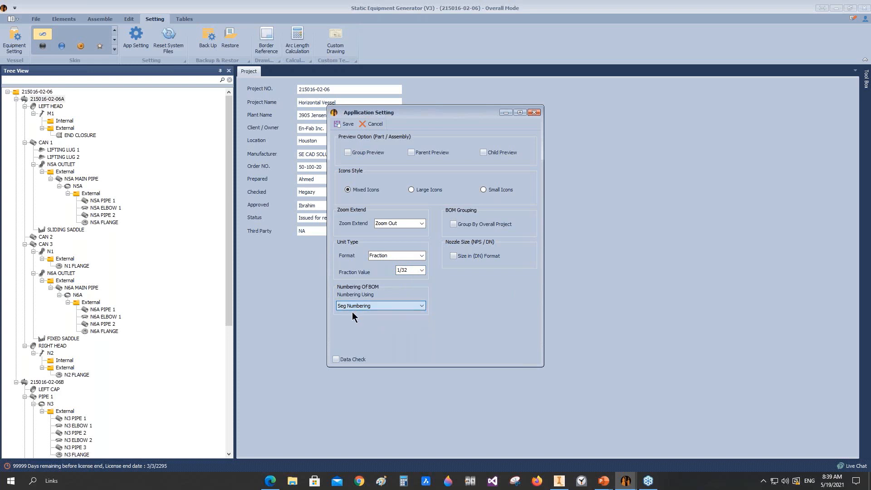
left_click(347, 125)
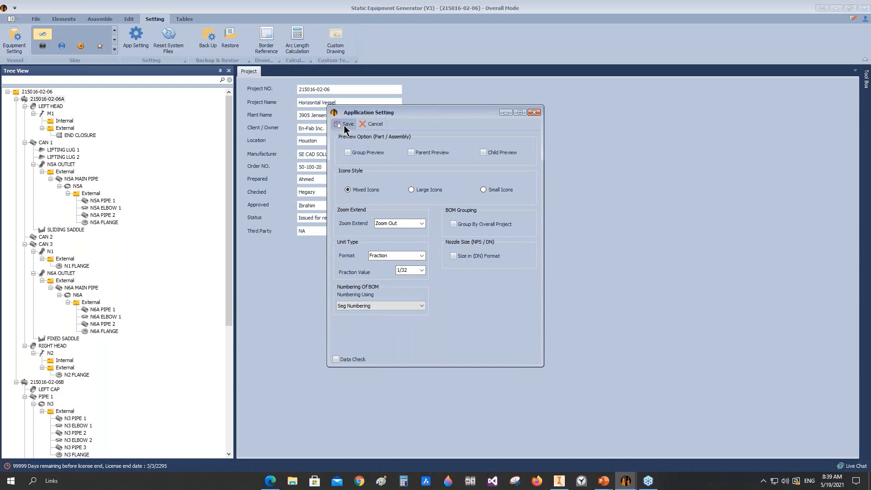
Review the item numbers in the project's bill of materials under Seg Numbering, from the ellipsoidal heads to the reinforcing pads, and close it
left_click(184, 19)
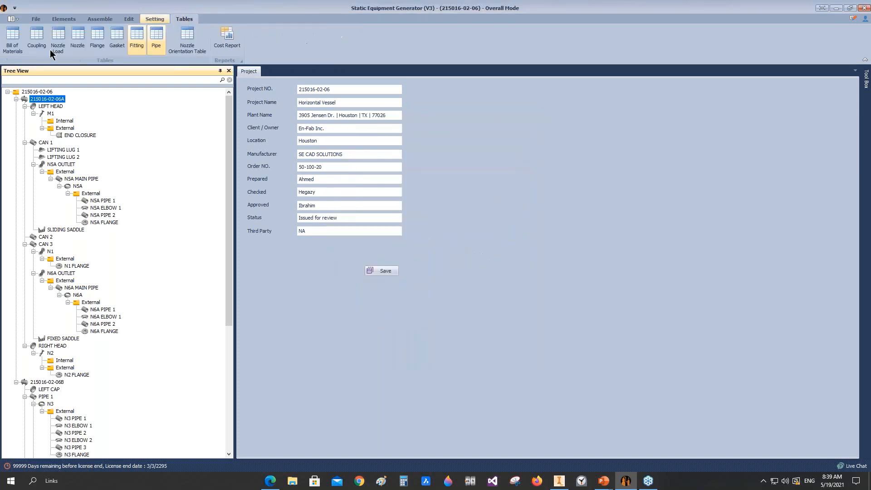
left_click(14, 42)
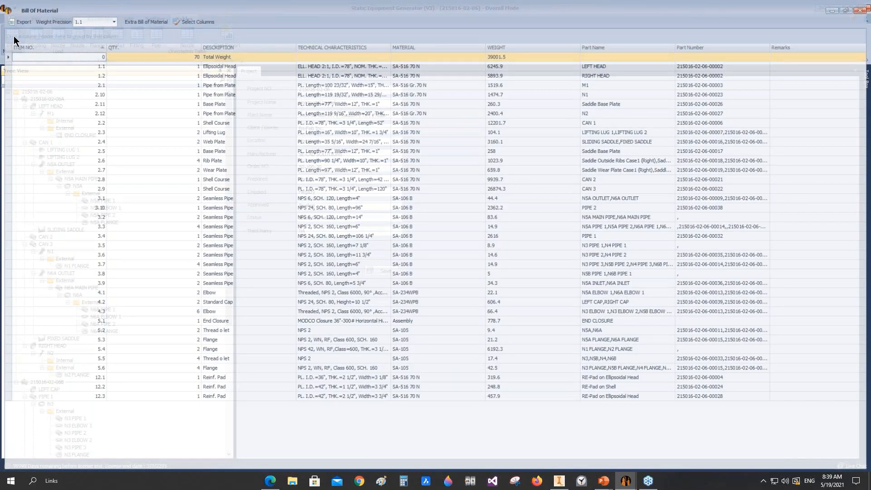
left_click(93, 67)
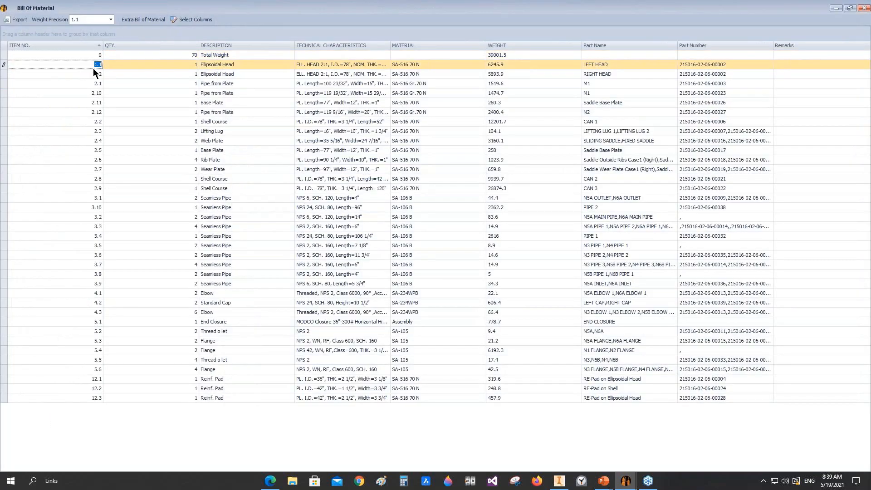
left_click(88, 74)
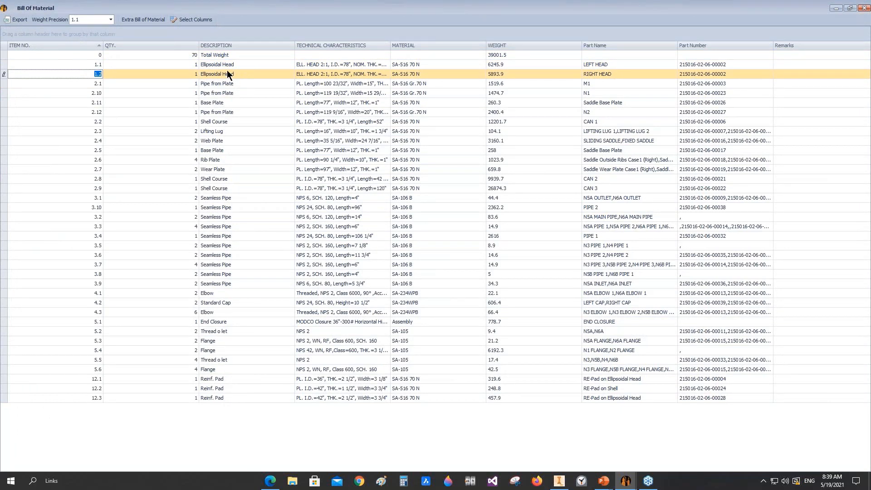
left_click(91, 83)
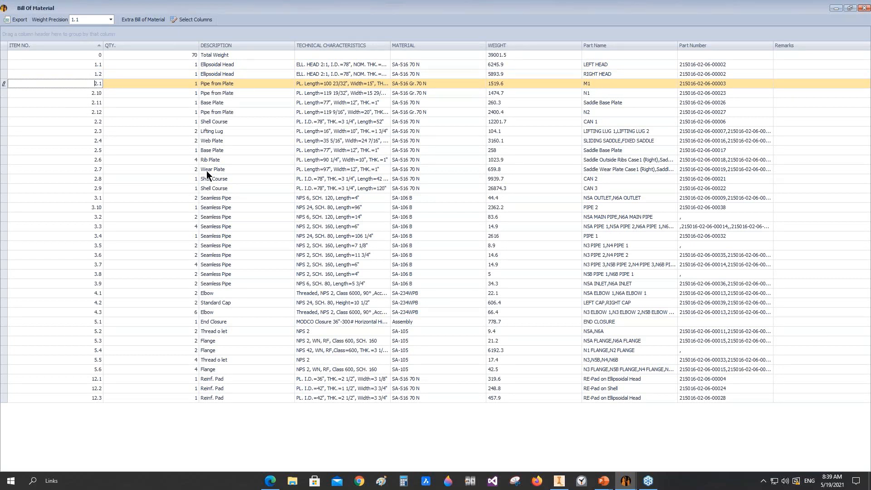
left_click(91, 397)
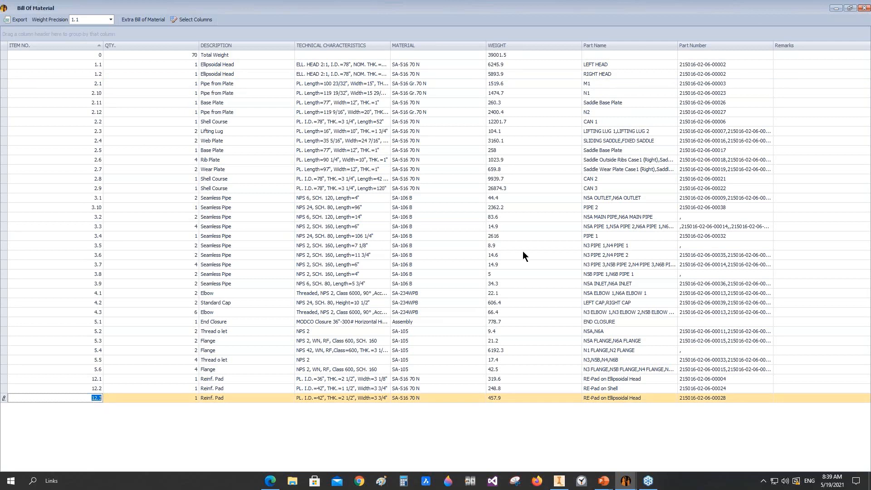
left_click(864, 8)
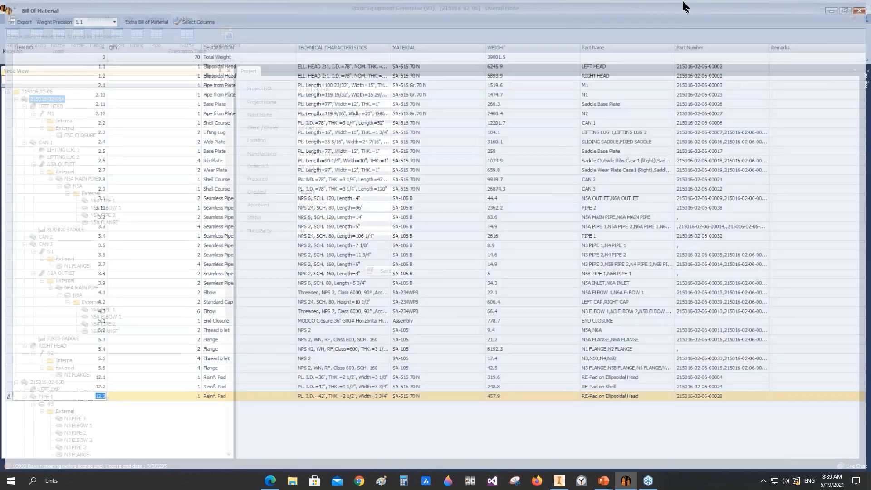
Change the BOM numbering in the application settings to Sort Numbering and save the settings
left_click(155, 18)
left_click(136, 38)
left_click(367, 306)
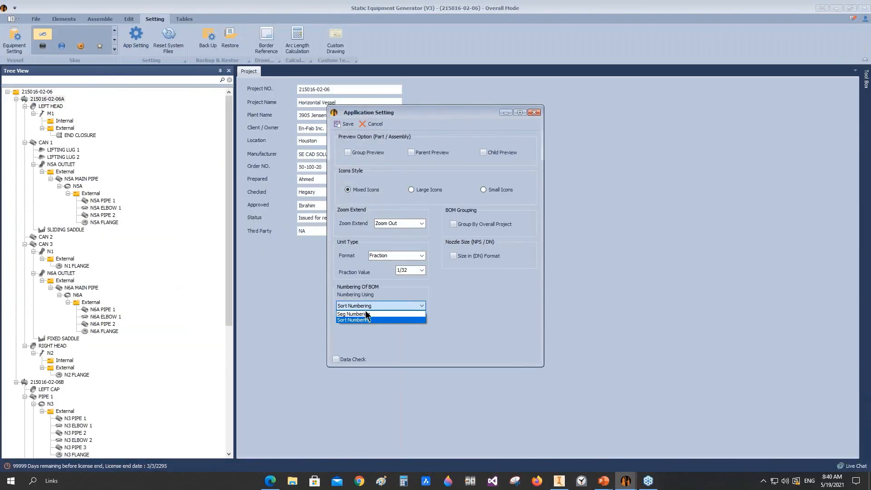
left_click(362, 320)
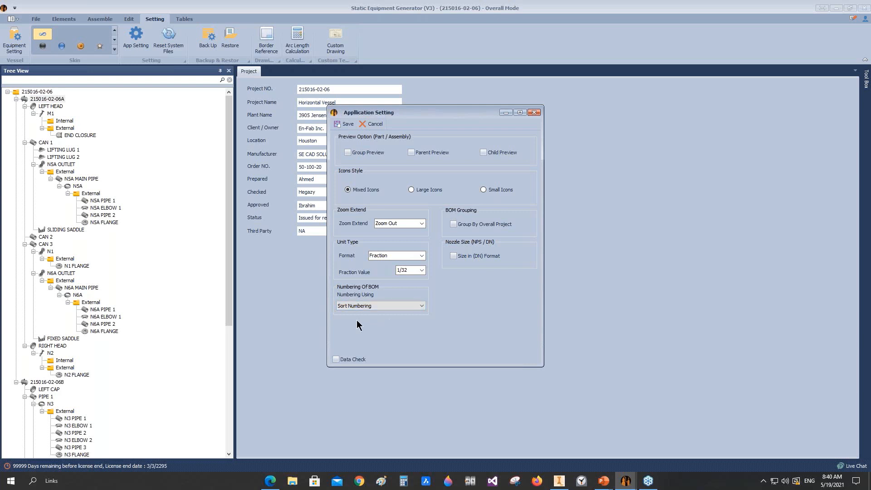
left_click(345, 124)
Review the item numbers in the bill of materials under Sort Numbering and close the table
left_click(184, 19)
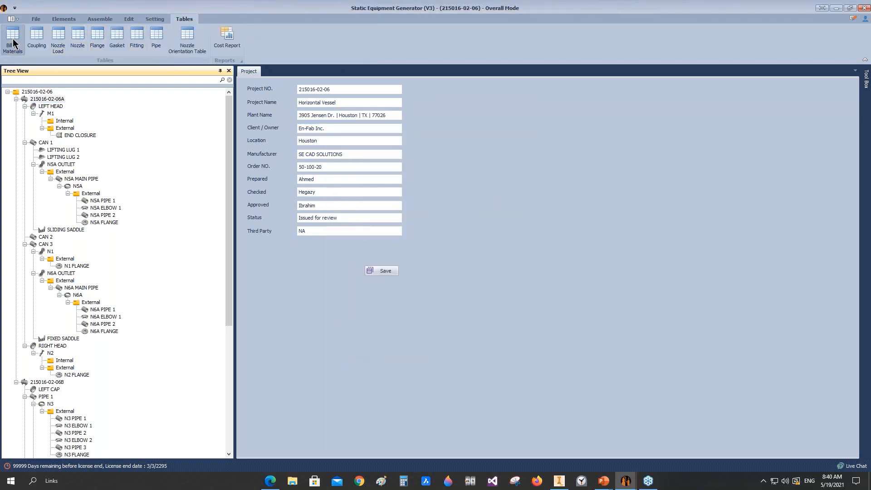
left_click(17, 28)
left_click(96, 63)
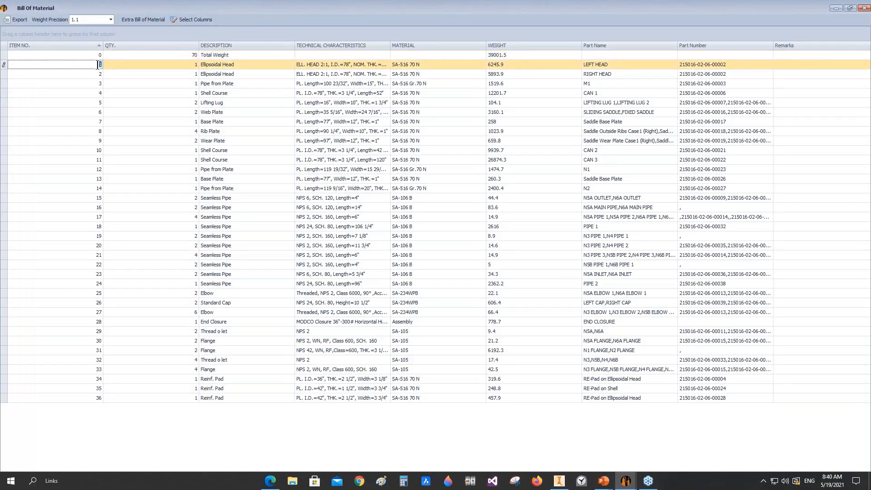
left_click(95, 74)
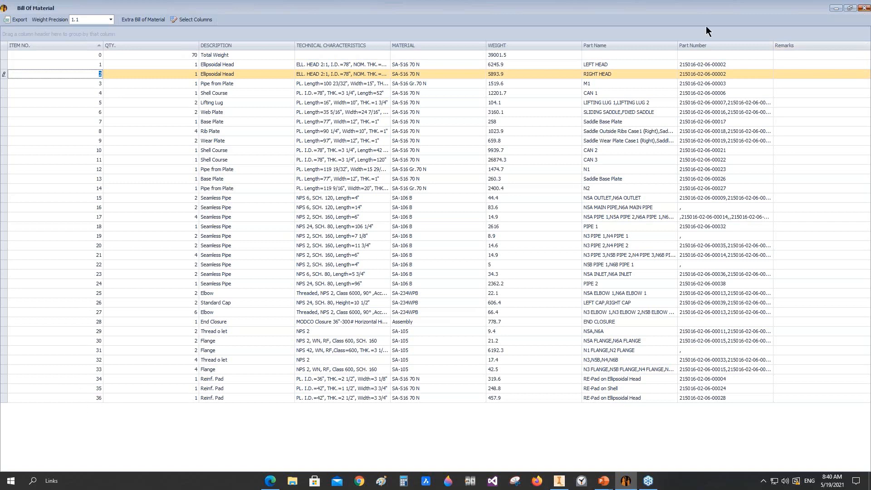
key("alt+F4")
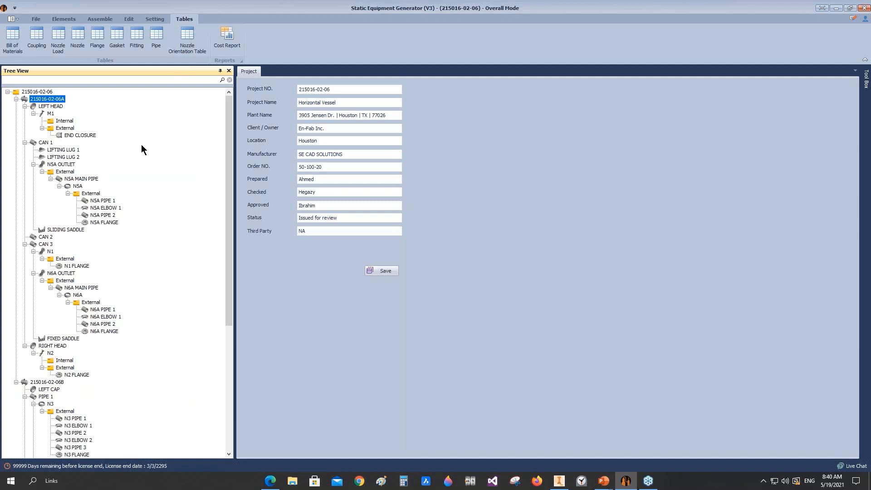
right_click(31, 99)
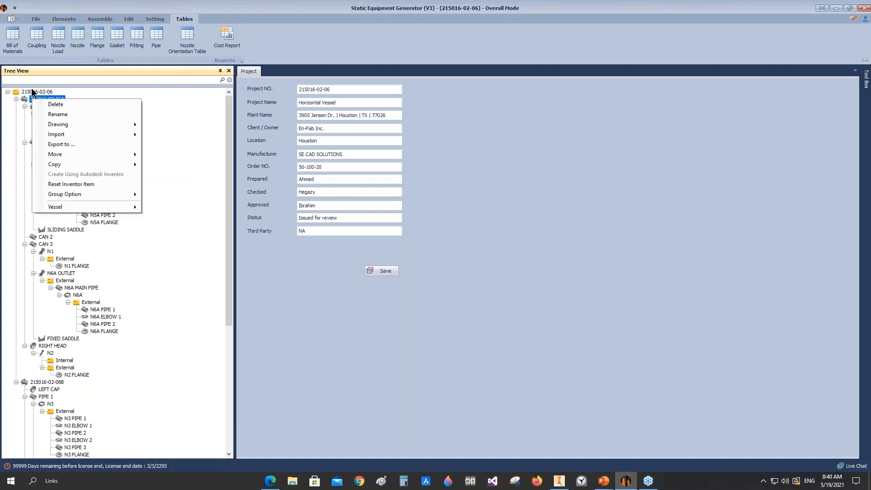
left_click(34, 91)
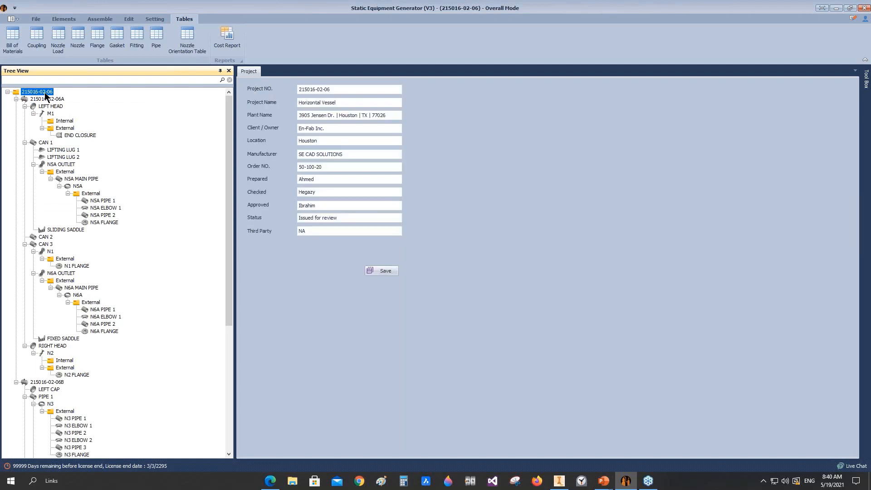
right_click(45, 93)
mouse_move(91, 180)
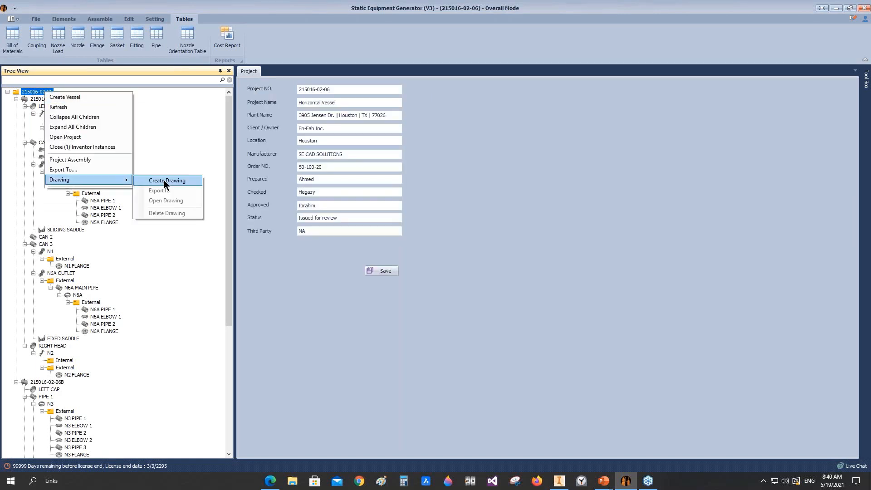
left_click(164, 180)
left_click(506, 230)
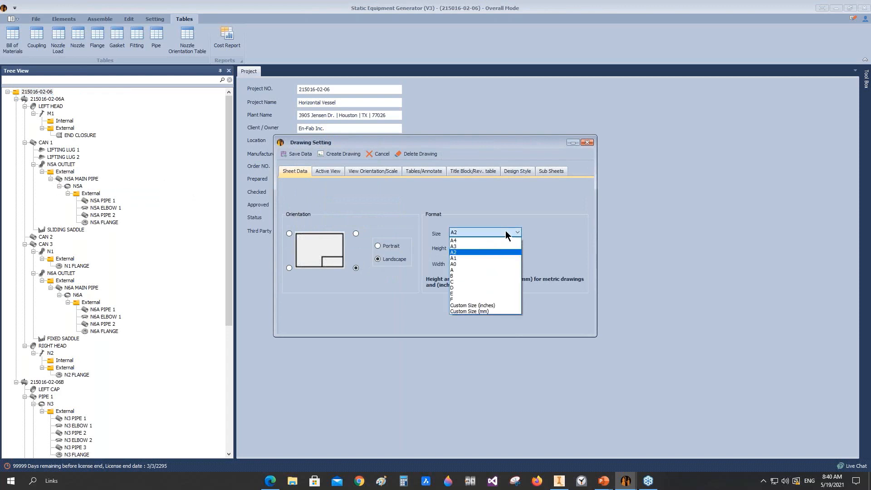
left_click(460, 288)
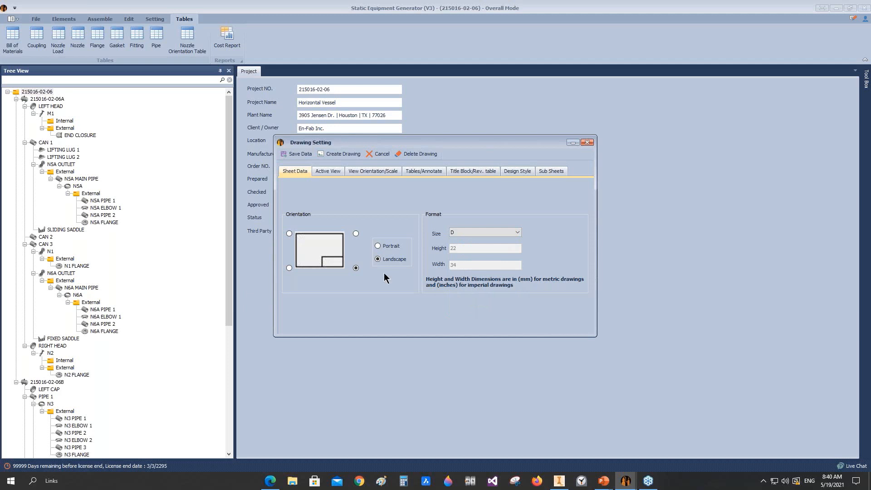
Add the right side view to the drawing's active views with a spacing of 6 cm from the elevation
left_click(335, 173)
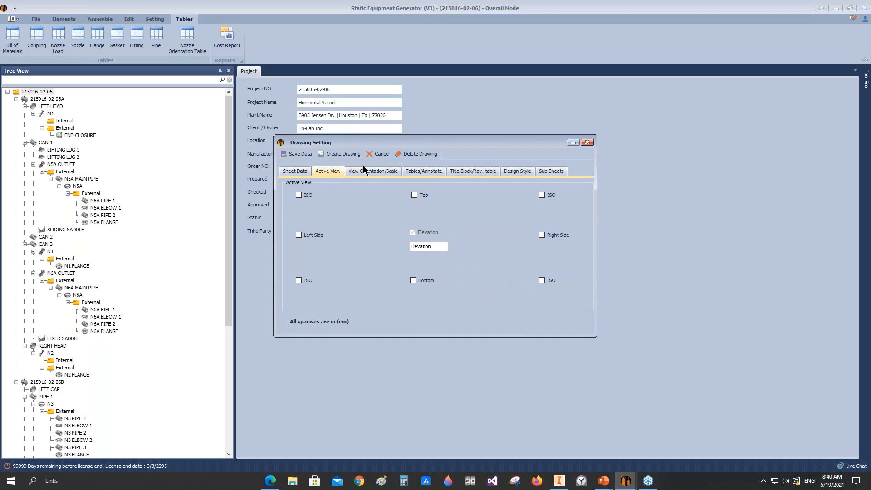
left_click(541, 235)
key("Tab")
key("Tab")
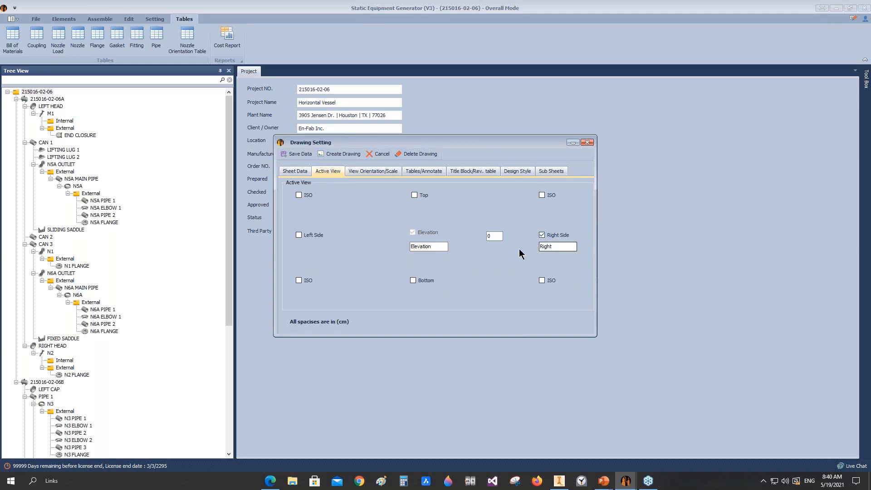
type("6")
left_click(358, 174)
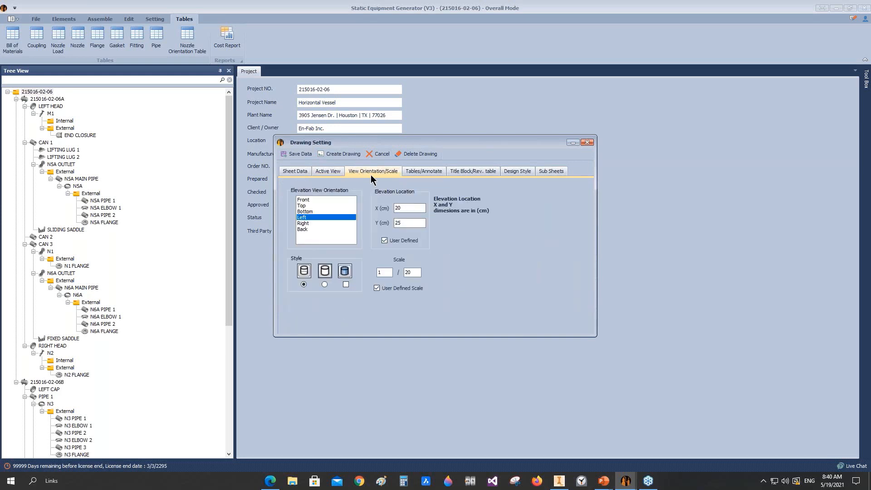
left_click(559, 485)
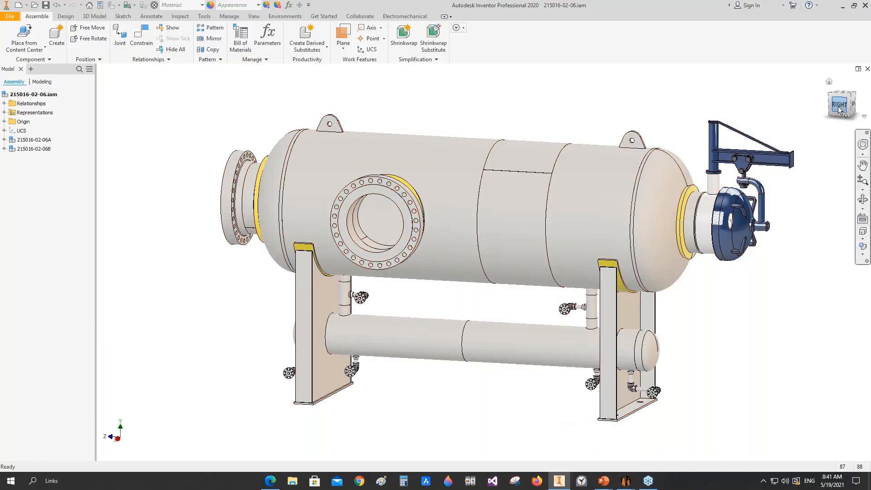
left_click(839, 107)
left_click(820, 108)
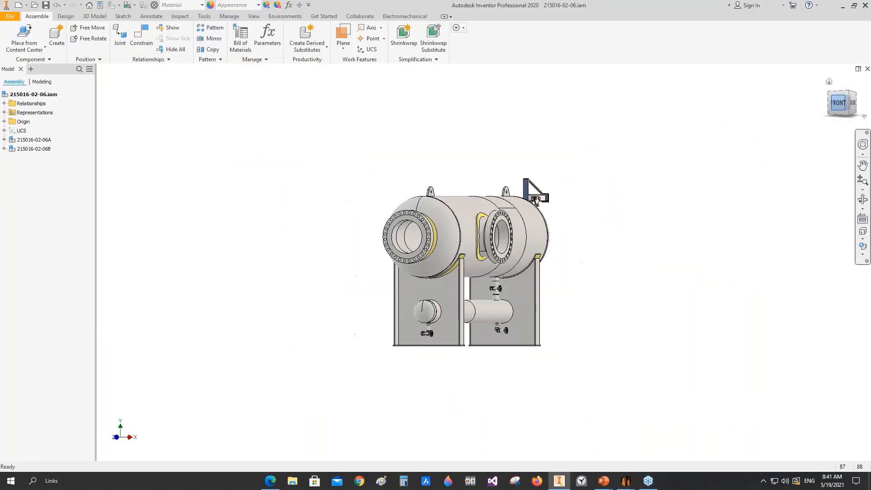
left_click(818, 107)
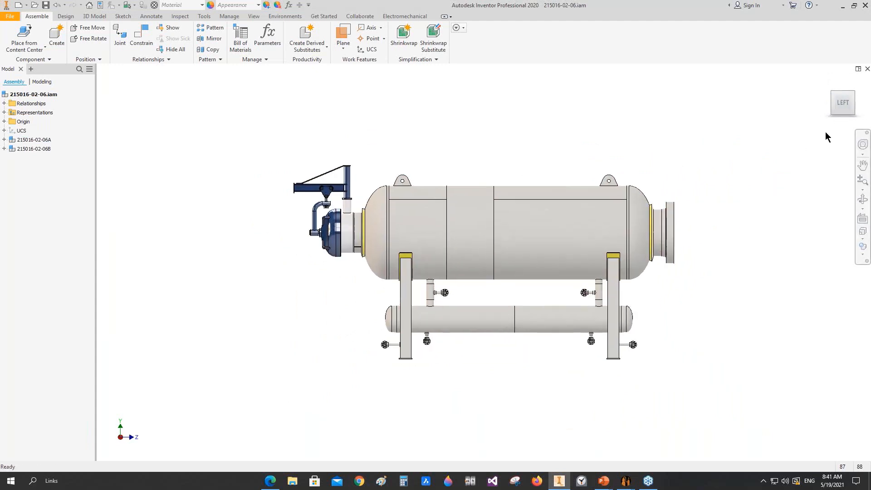
scroll(843, 97, "up", 3)
scroll(842, 96, "down", 2)
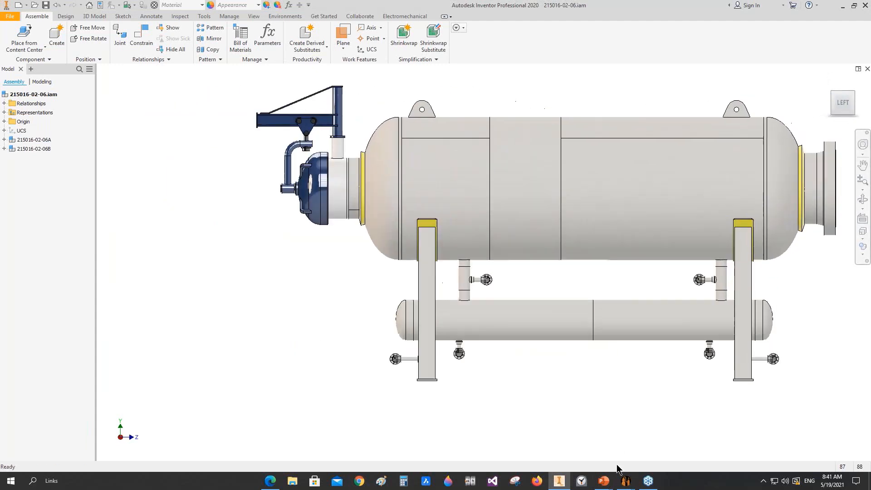
mouse_move(625, 480)
left_click(670, 442)
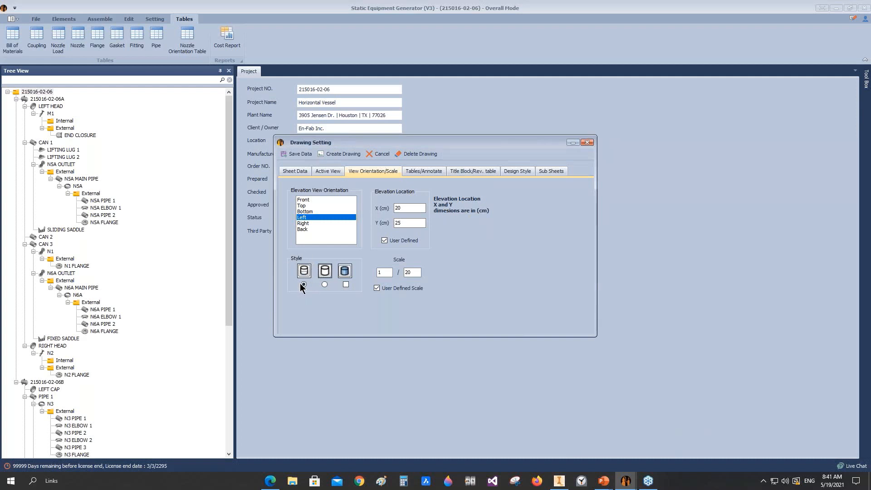
Set the elevation location to X 24 cm and Y 24 cm, and the drawing scale to 1/24
double_click(406, 208)
type("24")
key("Tab")
type("24")
double_click(406, 272)
type("24")
Include the Bill Of Material, Flange, Nozzle and Fitting tables in the drawing
left_click(420, 175)
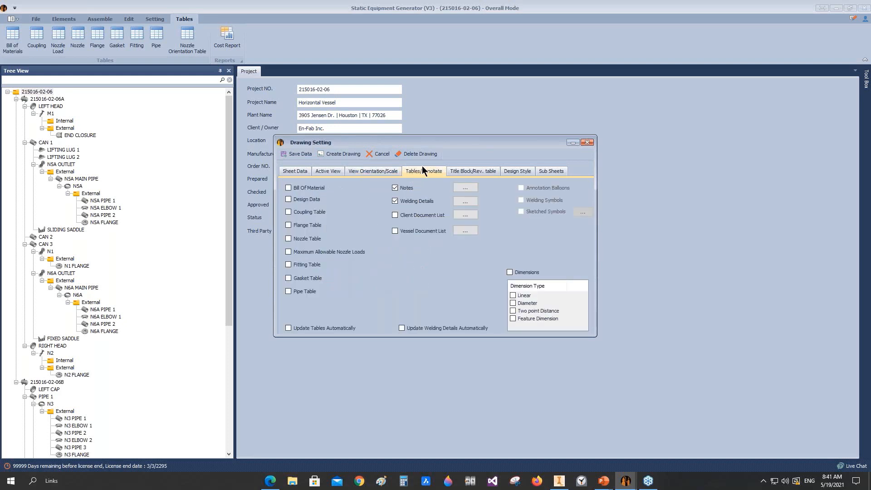
left_click(297, 188)
left_click(295, 226)
left_click(298, 240)
Review the list of general notes assigned to the drawing and close it
left_click(465, 187)
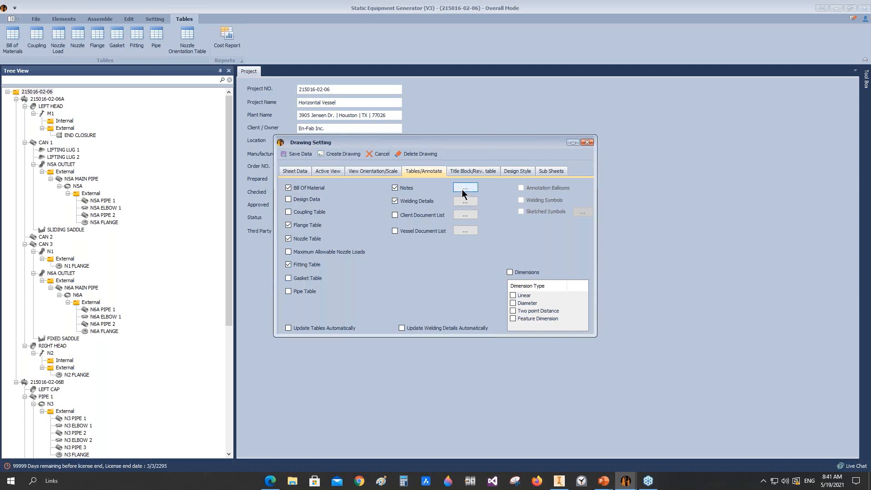
left_click(529, 153)
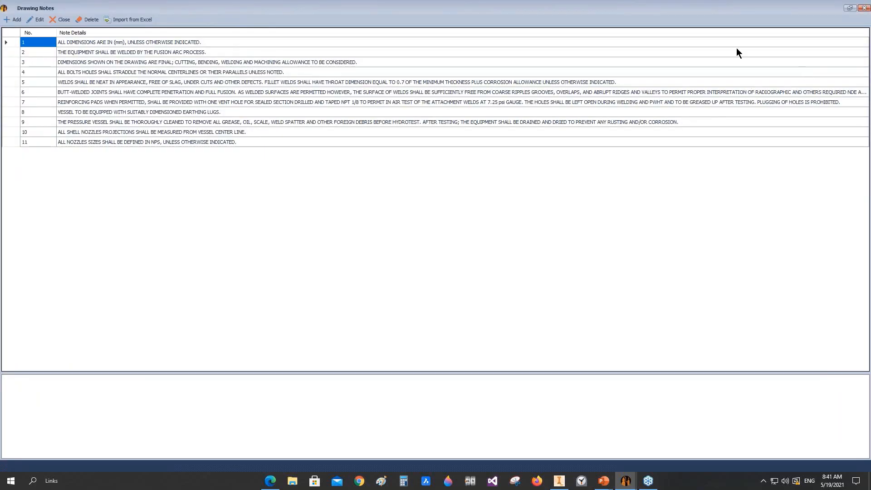
left_click(862, 9)
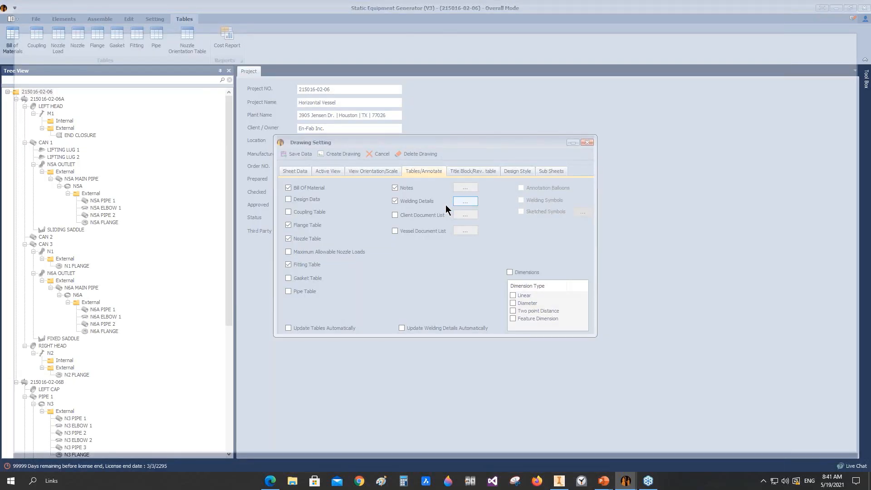
Choose the double-V circumferential shell, longitudinal shell and WN RF flange weld details for the drawing
left_click(465, 201)
left_click(198, 199)
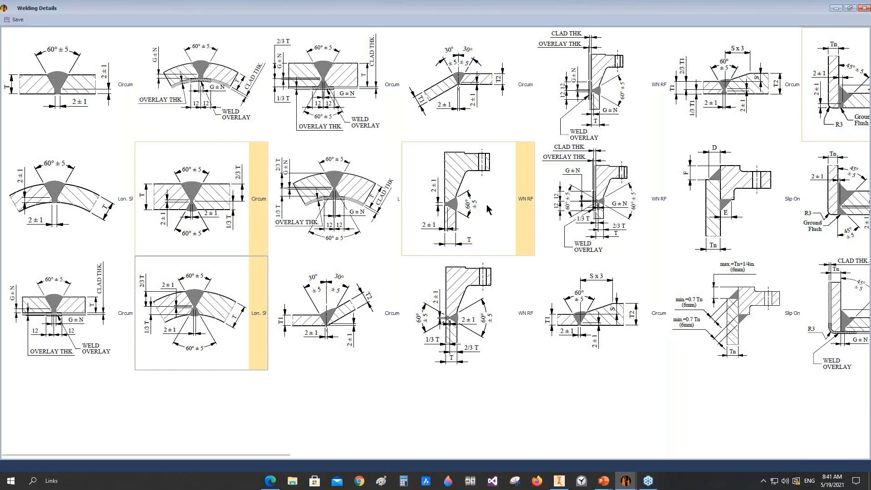
left_click(469, 266)
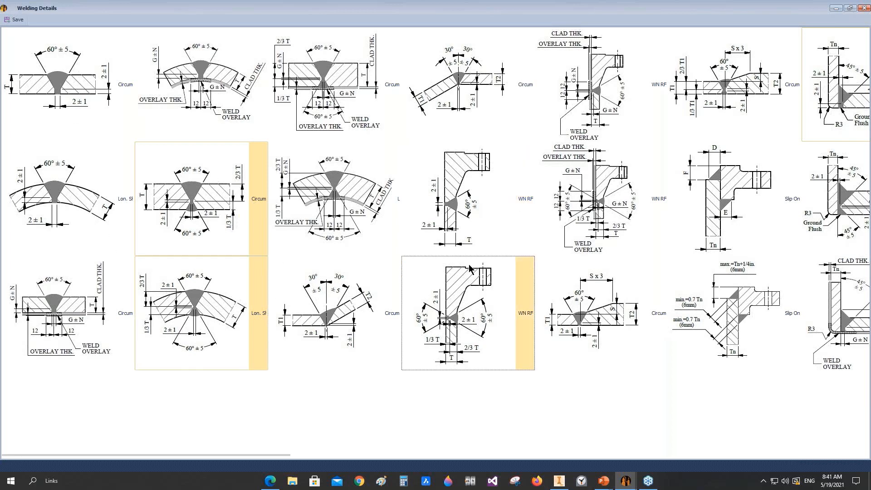
scroll(469, 264, "right", 1)
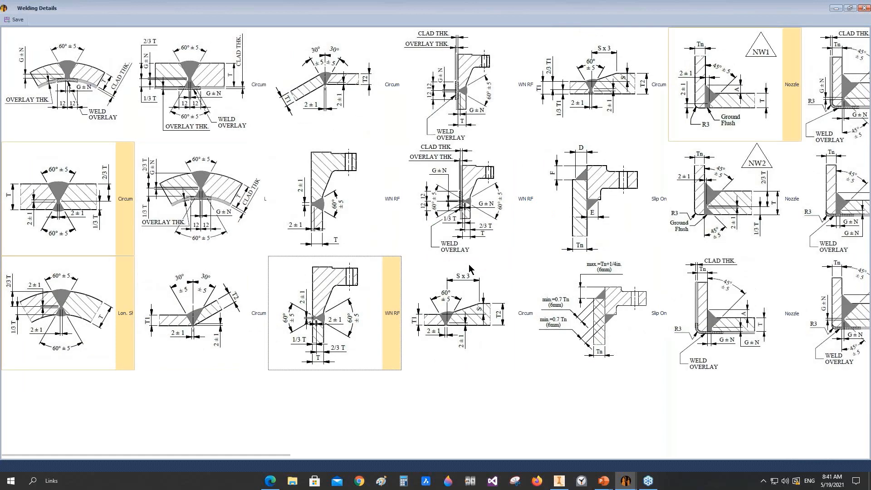
scroll(471, 269, "left", 1)
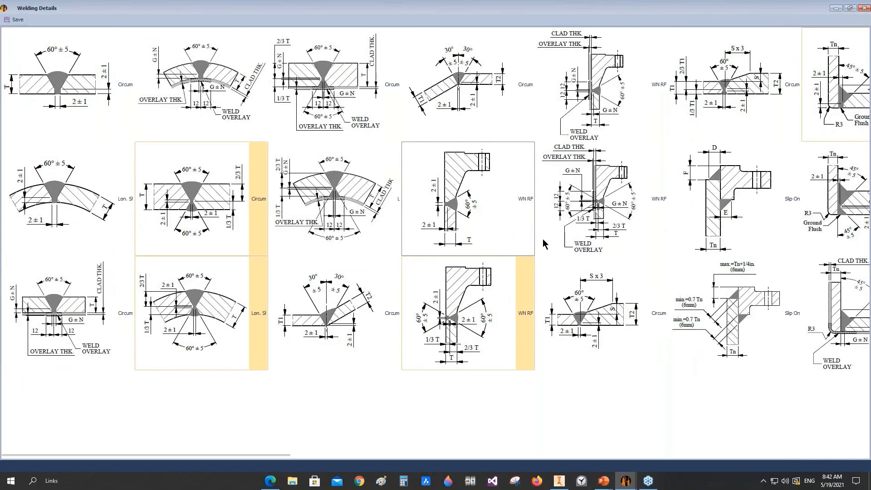
Add the NW2 and NW4 nozzle welds, the Re-Pad fillet weld and the Reb fillet weld, and save the welding details
scroll(544, 244, "right", 1)
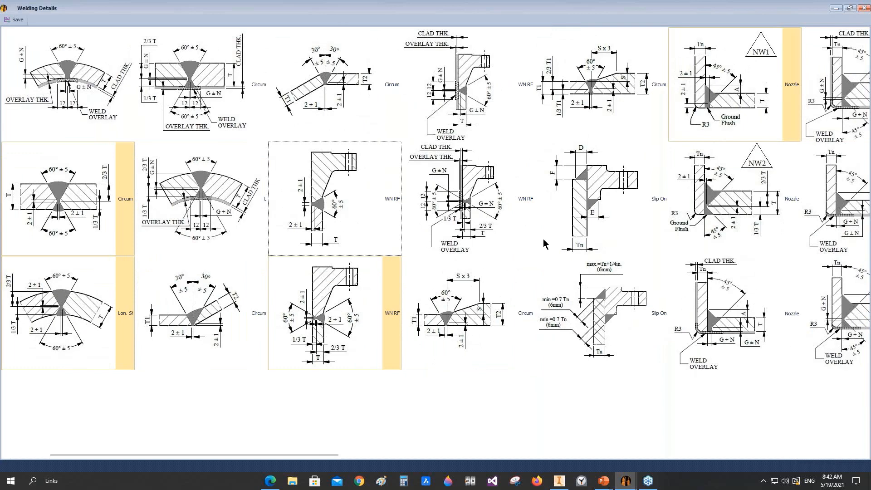
scroll(544, 243, "right", 1)
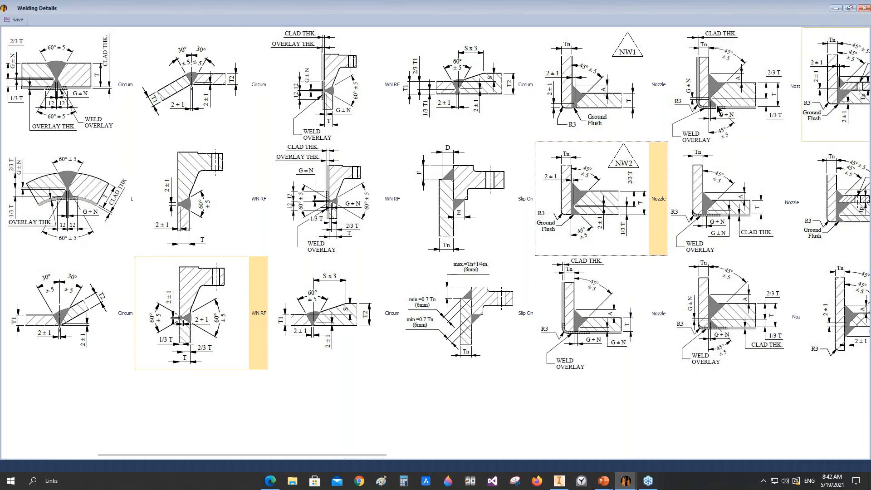
scroll(718, 109, "right", 1)
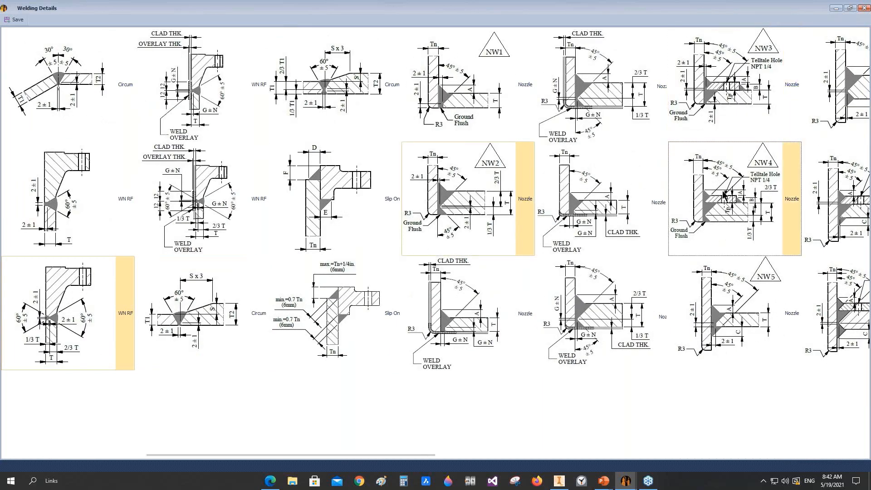
scroll(723, 196, "right", 1)
scroll(594, 325, "right", 2)
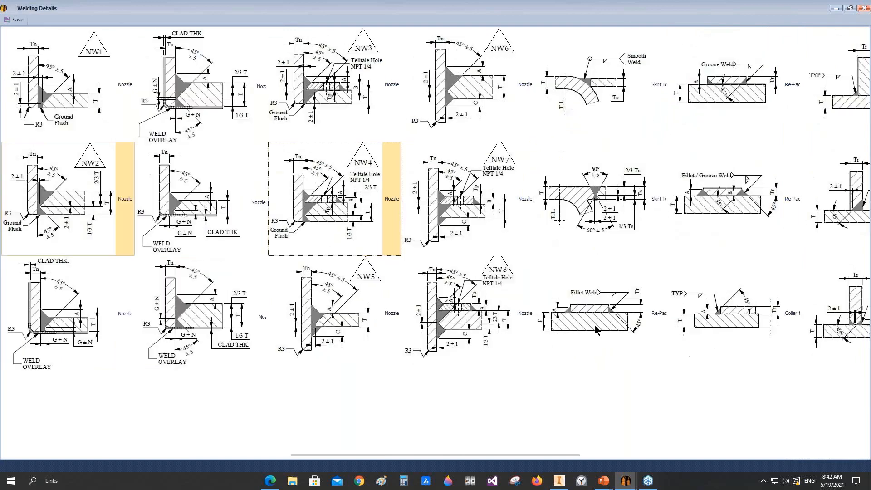
scroll(595, 325, "right", 1)
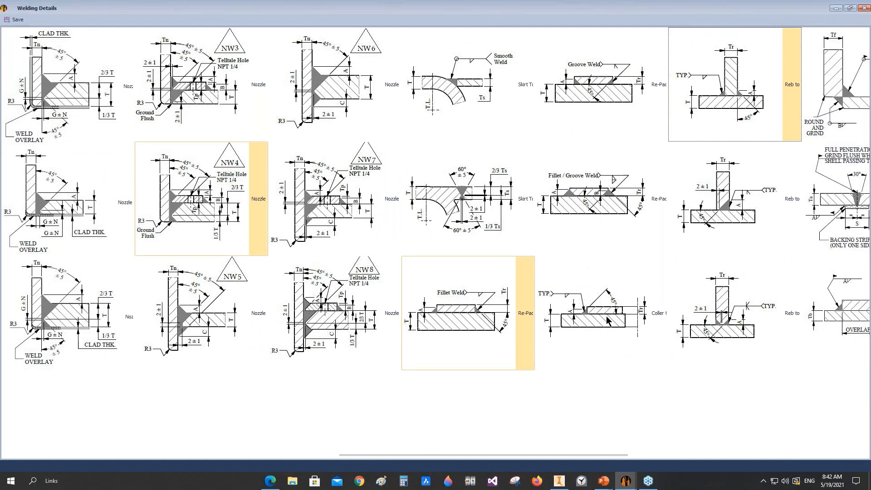
left_click(16, 20)
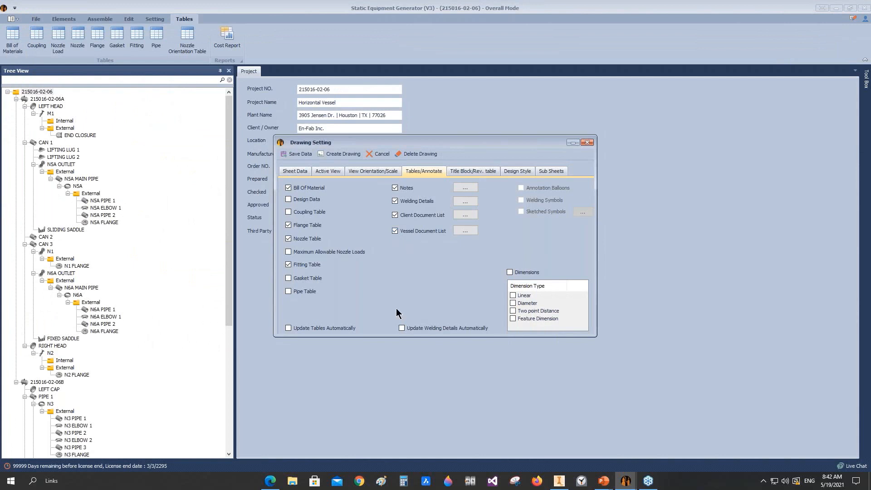
Fill the first revision row with revision 0, date 5/19/2021, description ISSUED FOR REVIEW, and A for prepared, checked and approved
left_click(465, 173)
left_click(316, 232)
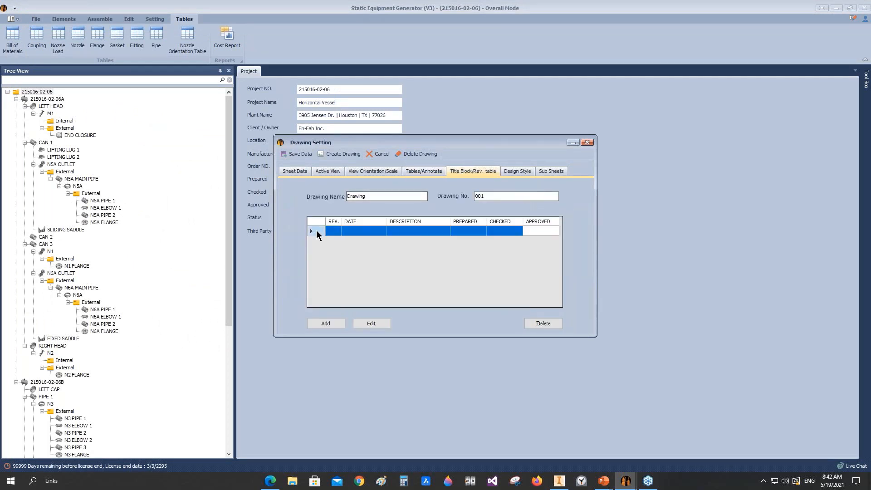
left_click(369, 323)
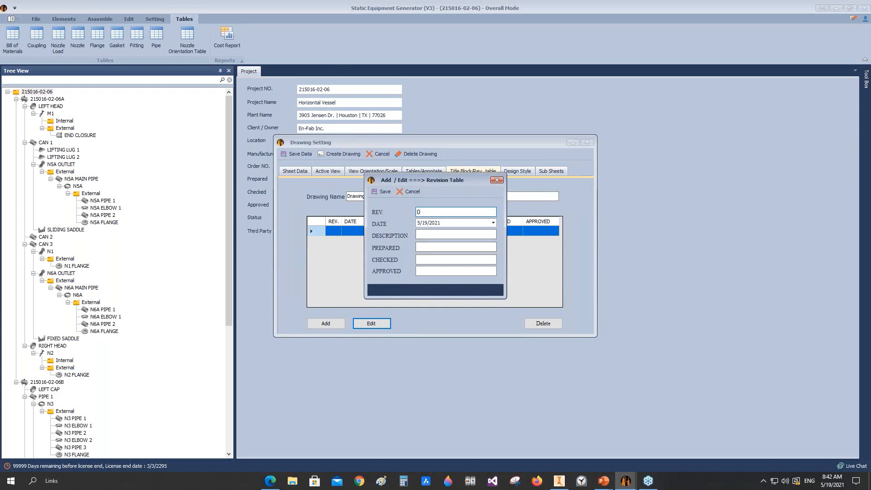
left_click(435, 233)
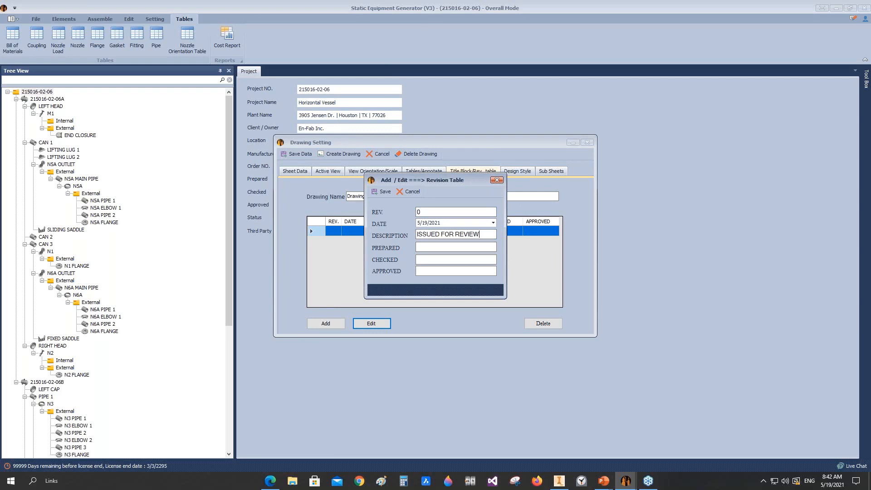
left_click(436, 247)
left_click(418, 260)
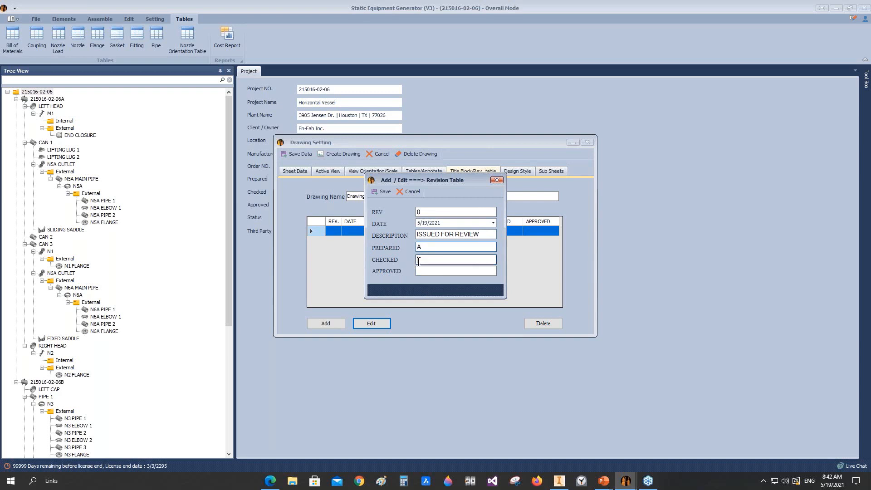
type("a")
left_click(418, 270)
type("a")
left_click(383, 191)
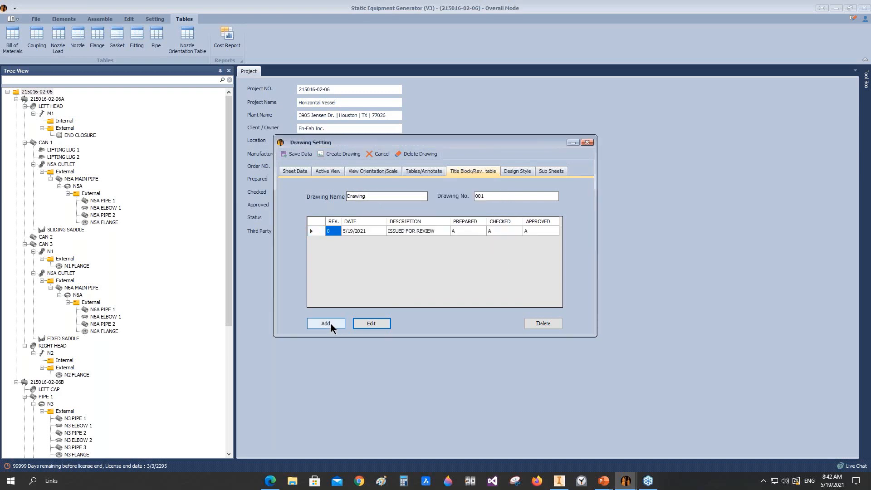
Add two blank rows to the revision table
left_click(331, 324)
left_click(383, 192)
left_click(333, 324)
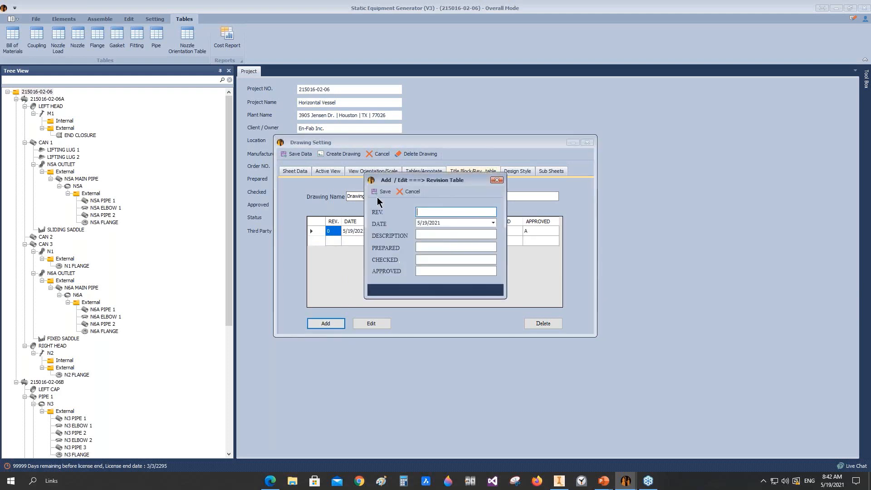
left_click(383, 191)
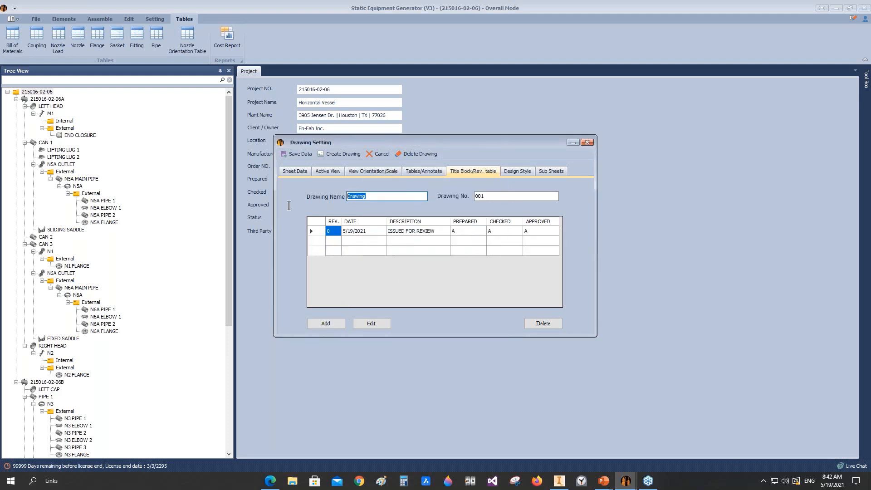
Set the drawing name to GA DRAWING and the drawing number to DWG-001
type("GA DRAWING")
key("Tab")
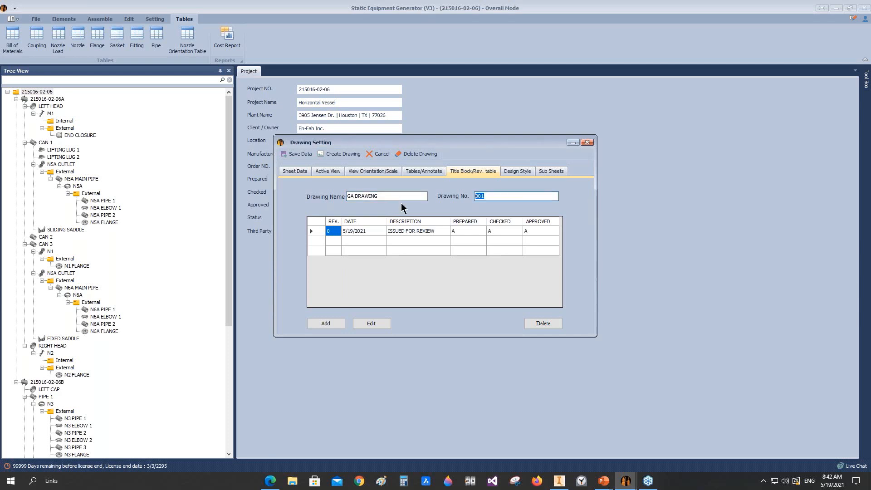
type("DWG-")
left_click(517, 171)
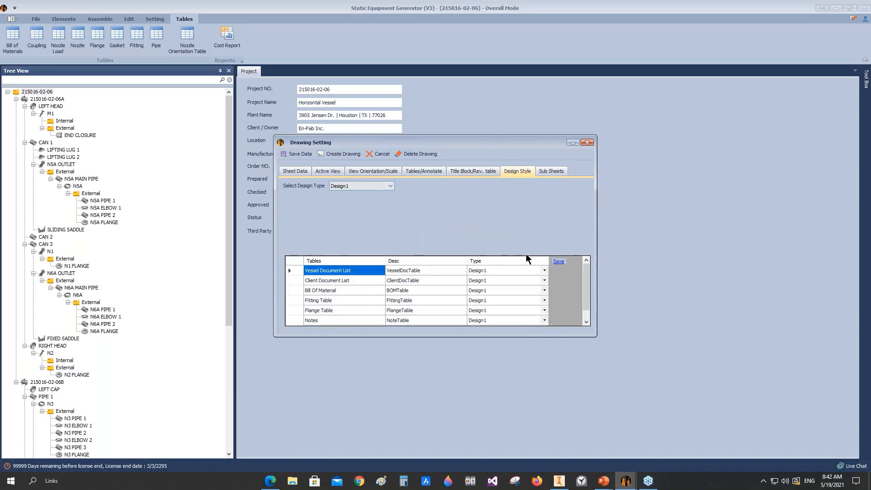
left_click(558, 262)
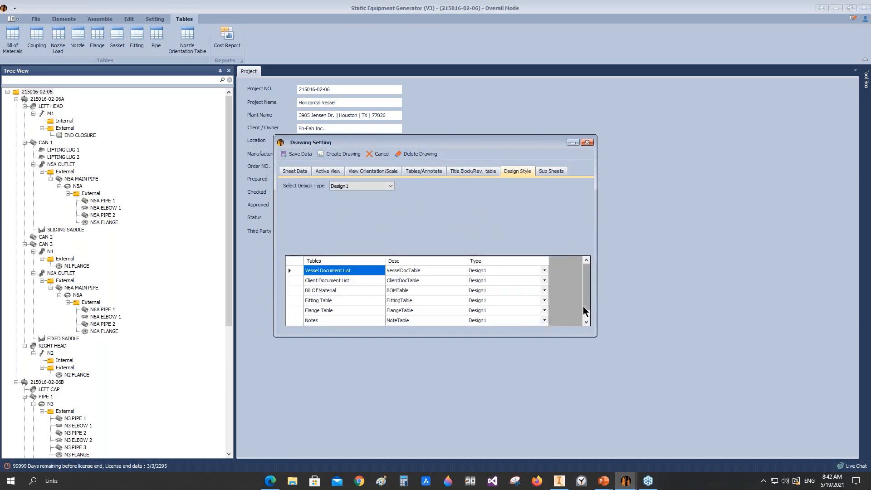
left_click(356, 155)
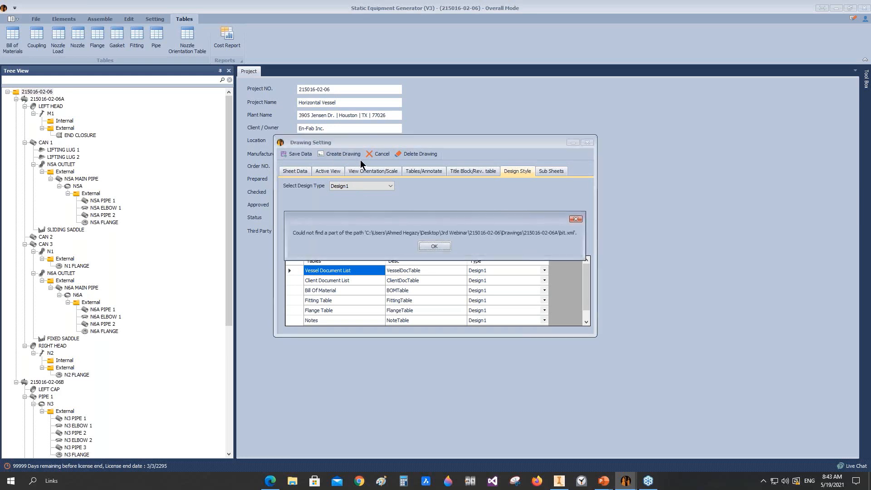
left_click(447, 247)
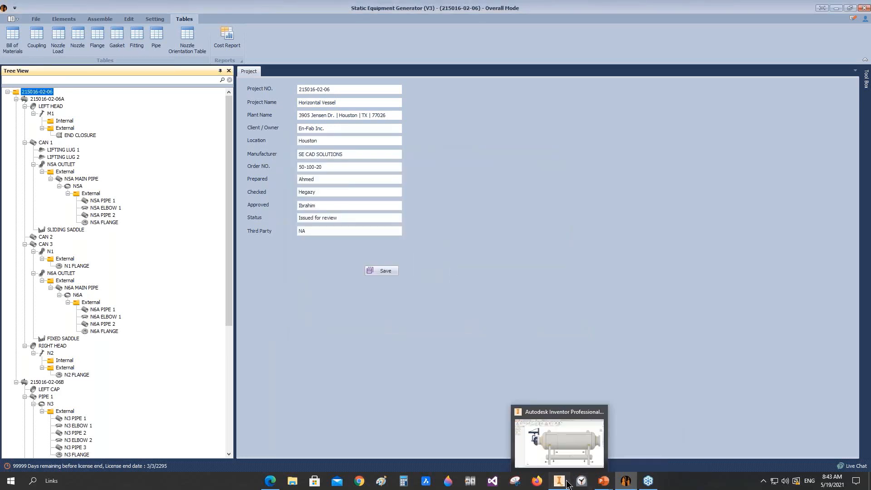
left_click(566, 447)
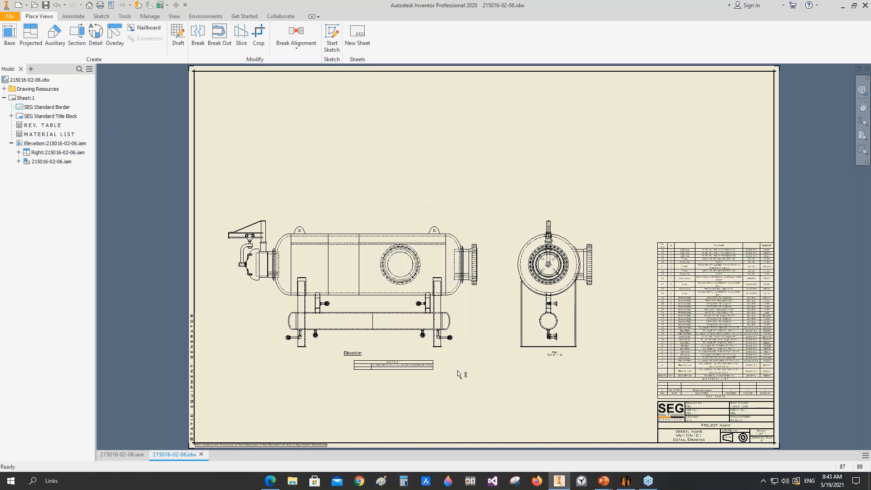
left_click(673, 251)
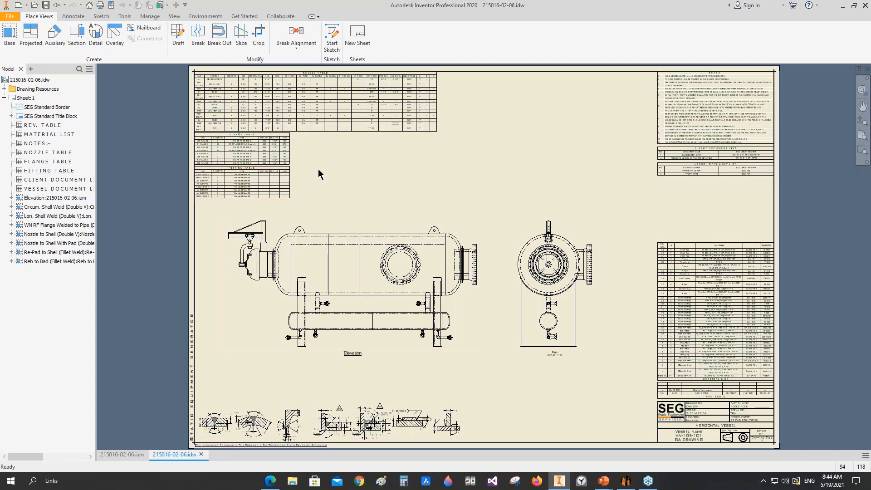
Widen the nozzle table's TAG column so that the inlet and outlet tags fit on one line
scroll(286, 224, "up", 3)
scroll(286, 224, "down", 4)
middle_click_drag(349, 267, 304, 271)
scroll(214, 162, "down", 3)
left_click(213, 159)
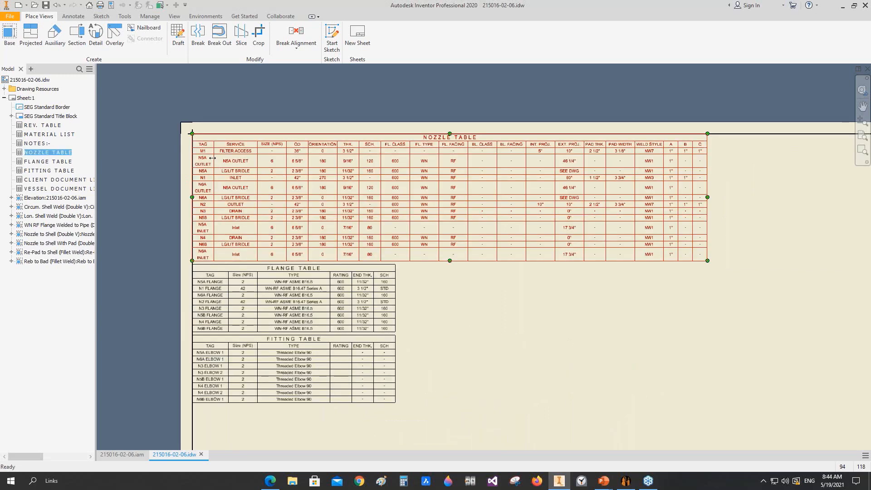
left_click_drag(213, 157, 226, 157)
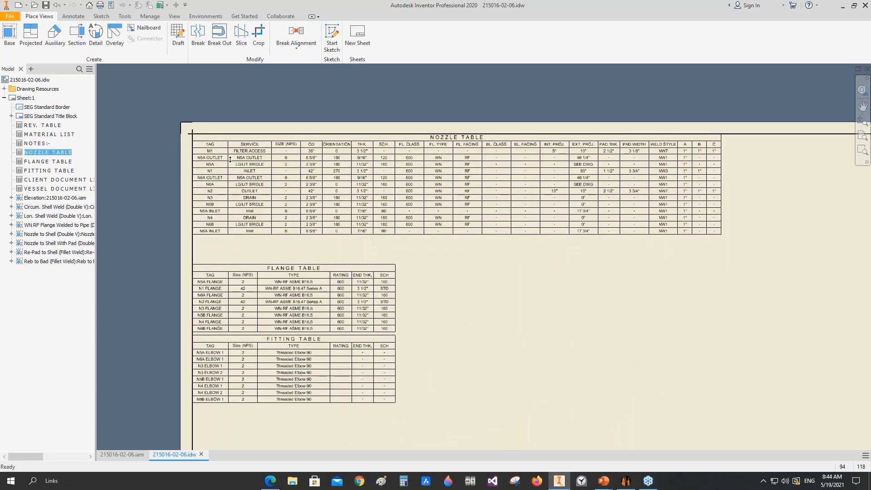
left_click(237, 181)
Move the flange table up beneath the nozzle table and the fitting table up beneath the flange table
scroll(232, 285, "up", 2)
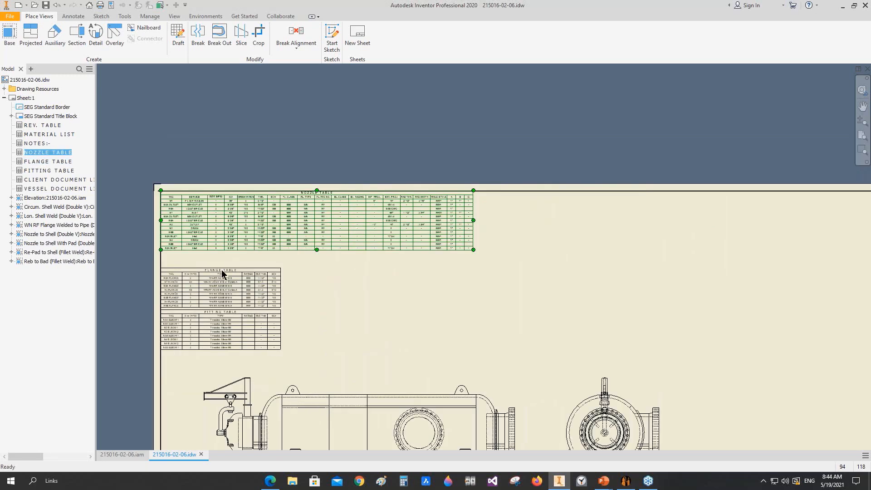
left_click_drag(216, 272, 212, 253)
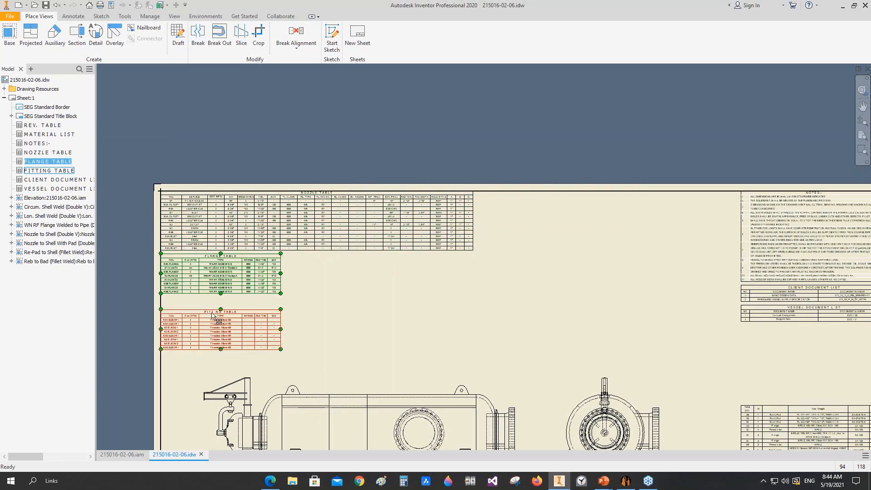
left_click_drag(211, 316, 211, 305)
left_click(368, 292)
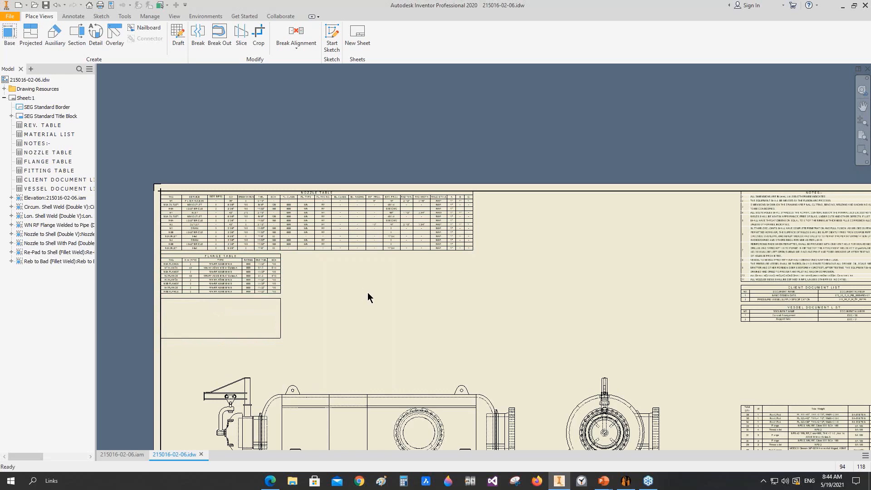
Check the elevation and right views and the overall sheet layout of the generated drawing
scroll(367, 292, "up", 2)
scroll(399, 326, "up", 2)
scroll(398, 326, "down", 4)
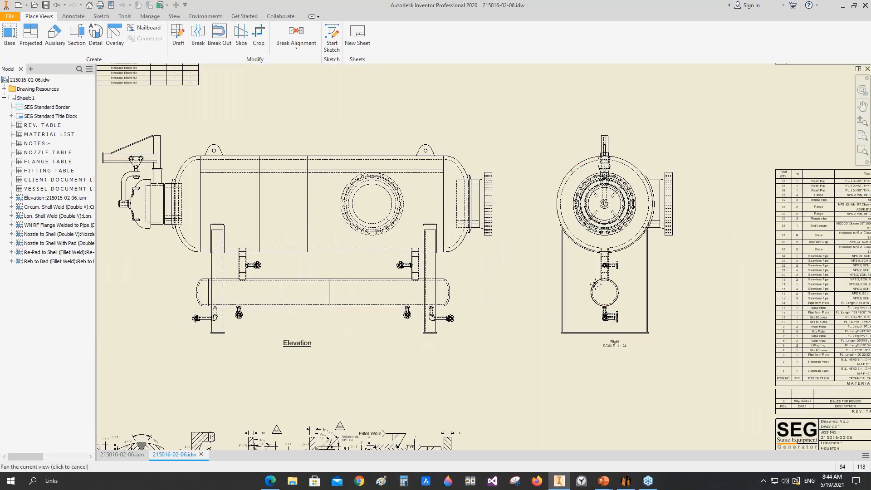
middle_click_drag(598, 272, 583, 292)
key("Home")
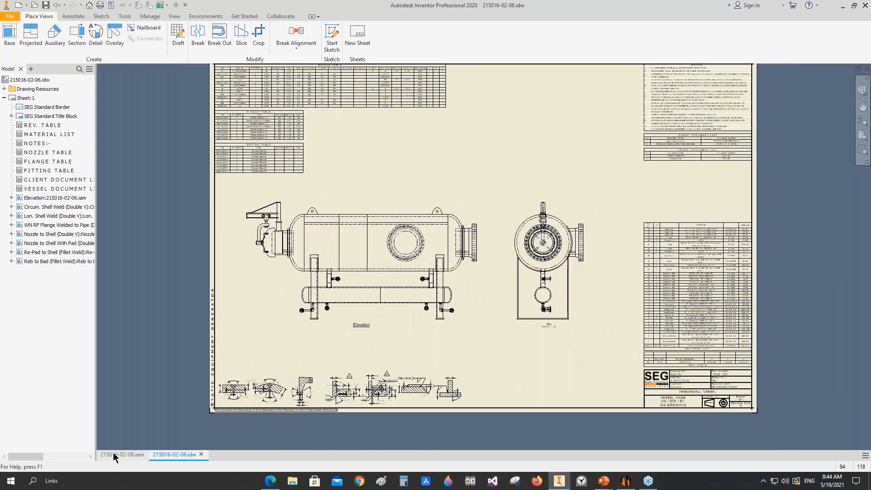
left_click(122, 454)
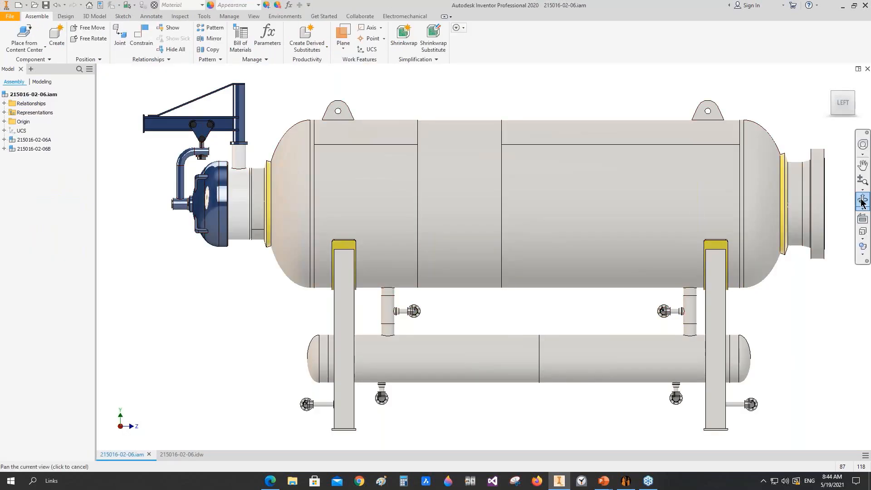
left_click(862, 199)
left_click_drag(653, 226, 498, 254)
right_click(444, 261)
left_click(447, 272)
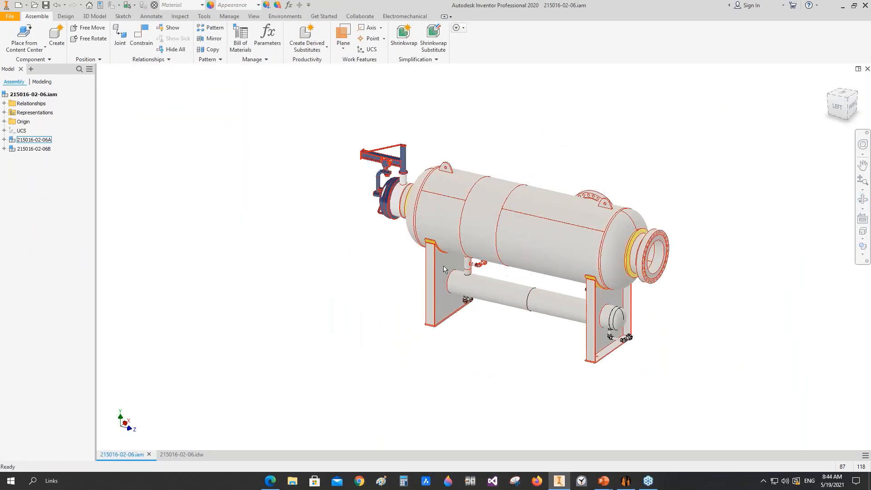
right_click(444, 171)
left_click(447, 151)
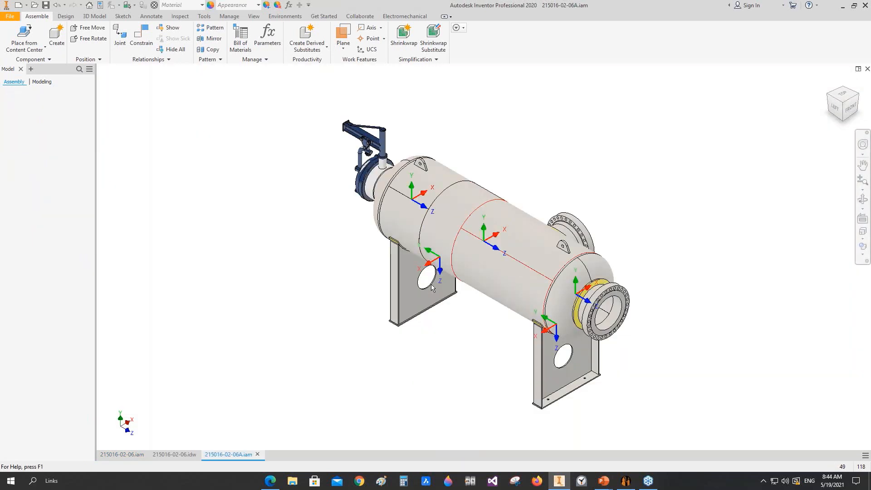
right_click(390, 200)
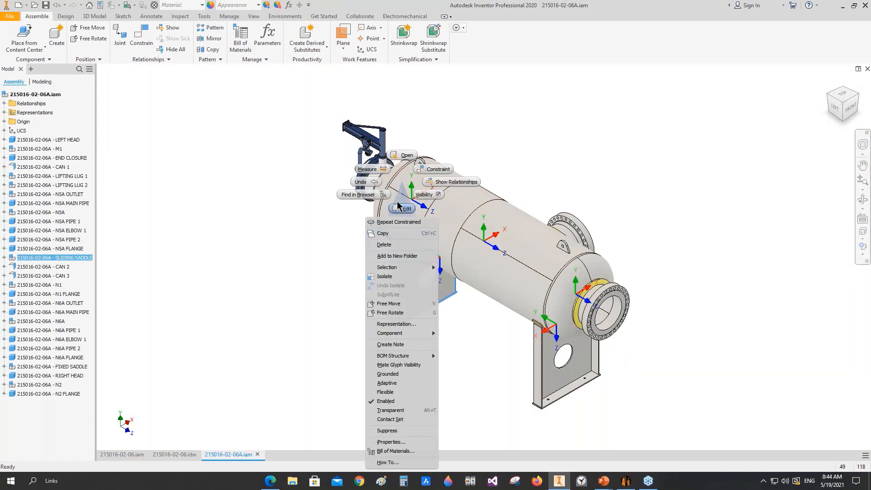
left_click(403, 156)
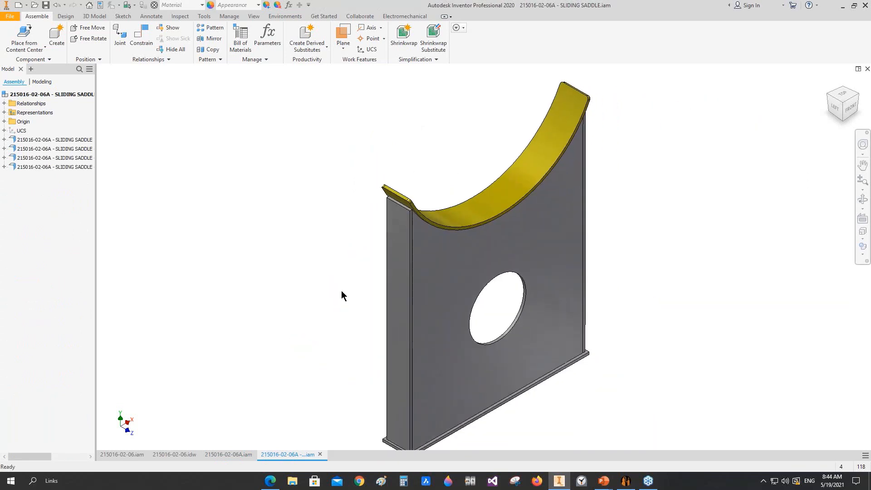
left_click(829, 99)
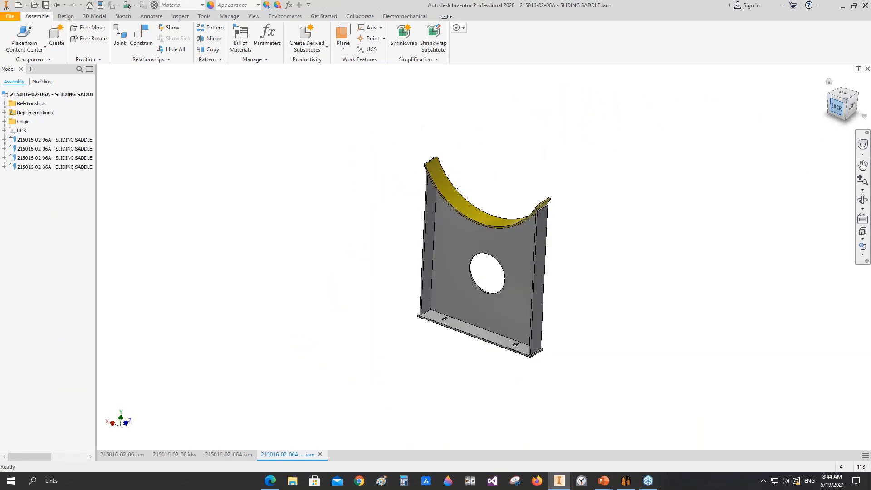
left_click(174, 454)
left_click(10, 34)
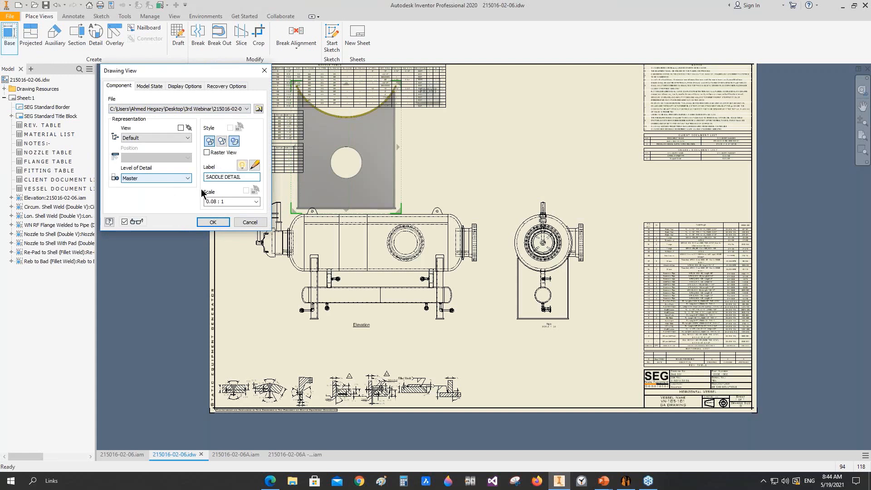
left_click(238, 201)
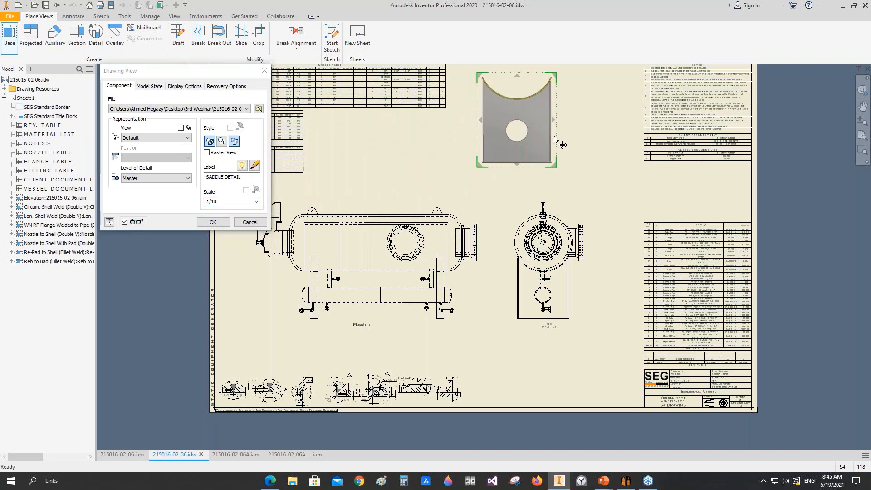
left_click(222, 202)
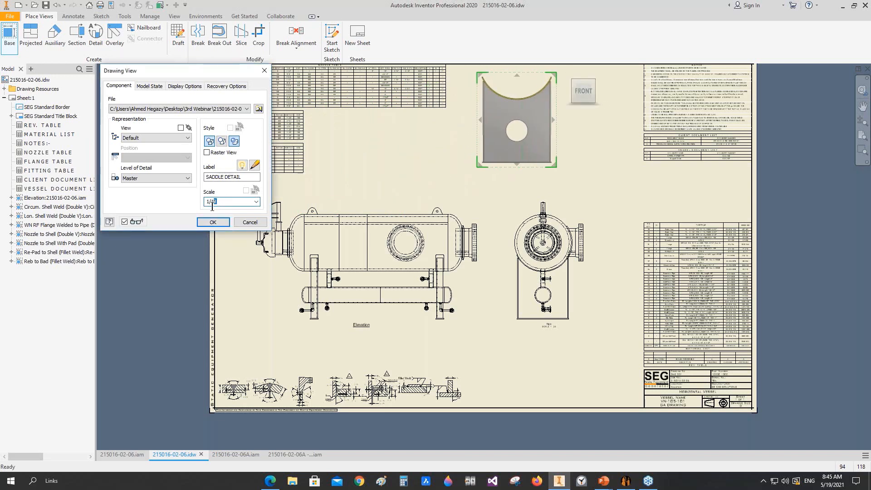
type("24")
left_click(220, 219)
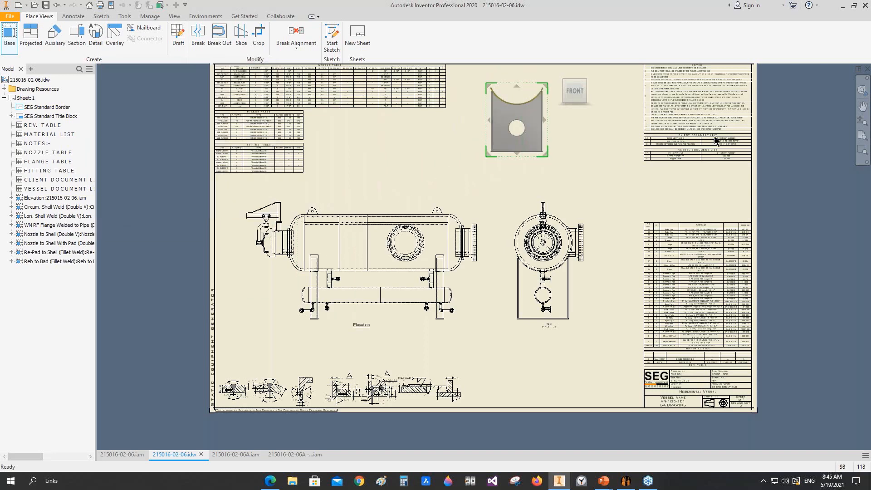
Position the saddle view in the open area beside the notes and lower its SADDLE DETAIL label
scroll(526, 89, "up", 3)
mouse_move(564, 140)
middle_mouse_down()
mouse_move(462, 148)
mouse_move(422, 174)
middle_mouse_up()
double_click(422, 174)
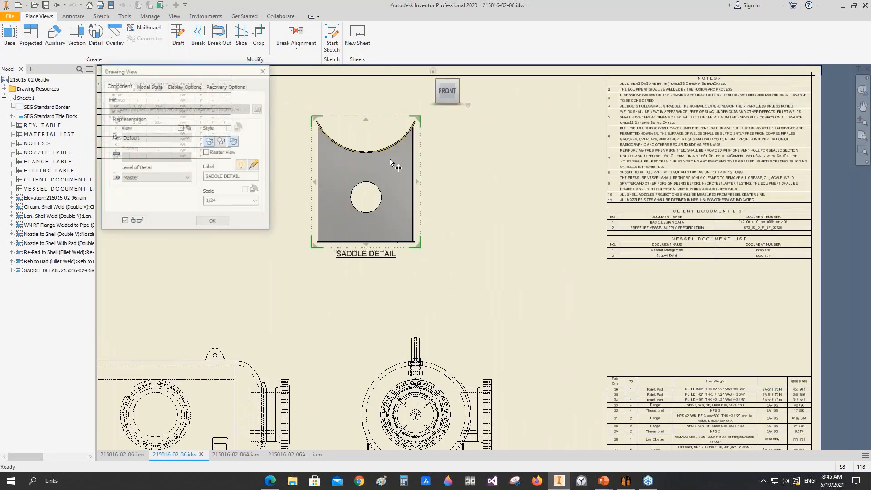
left_click(213, 222)
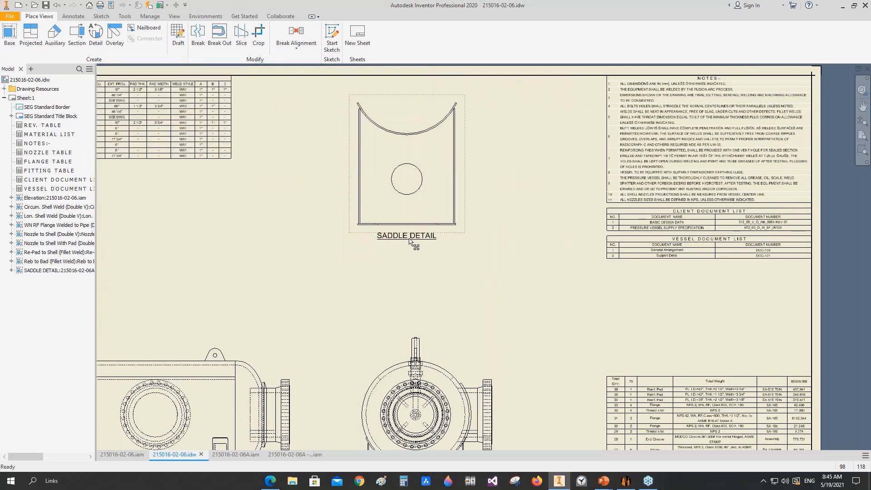
left_click_drag(411, 240, 417, 260)
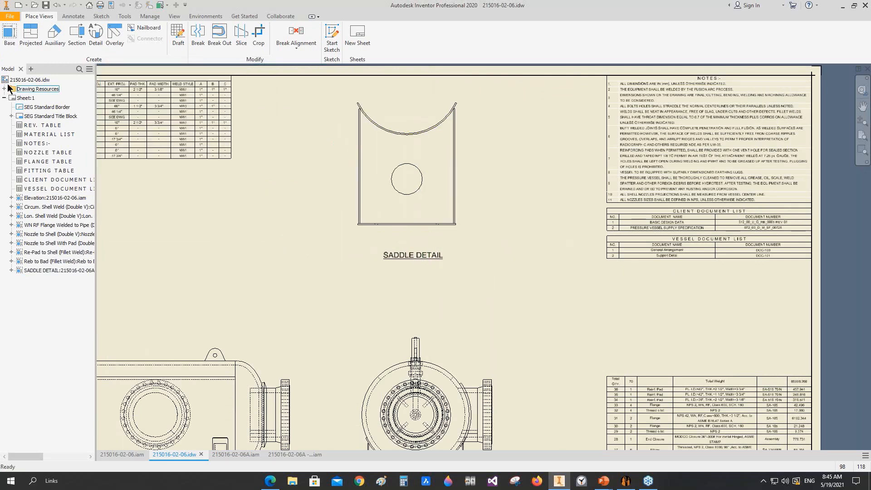
Project a side view to the right of the saddle view and shift both views closer to the notes
left_click(30, 32)
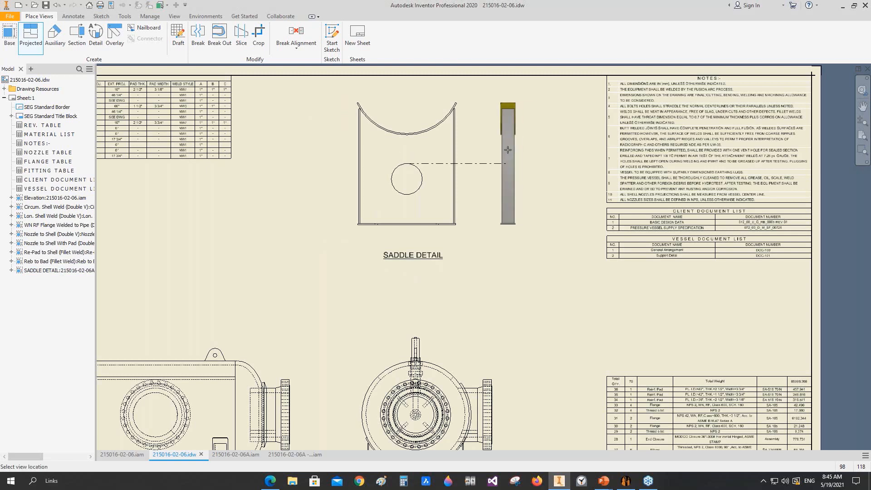
left_click(502, 158)
key("Return")
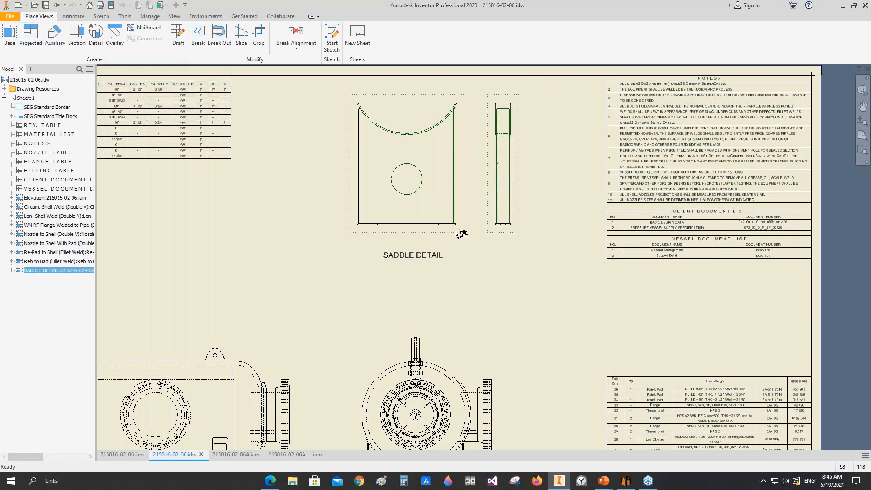
left_click_drag(455, 233, 502, 230)
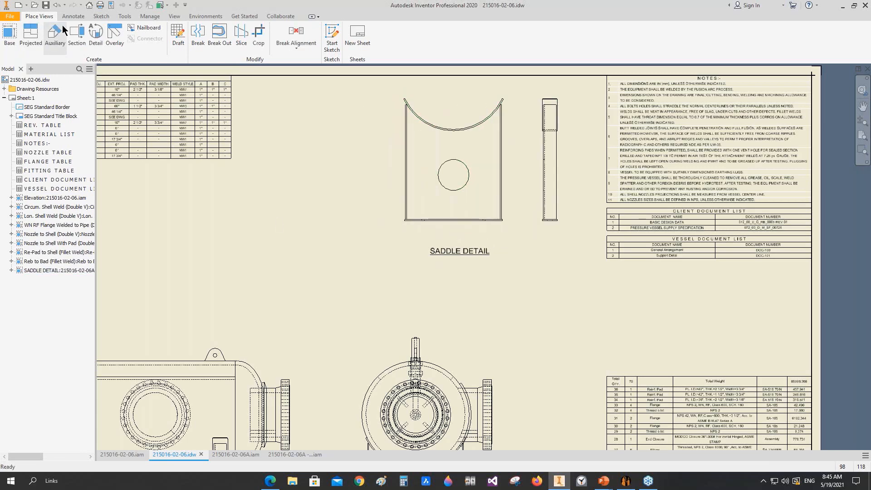
Add a center mark to the circular hole in the saddle's front view
left_click(73, 16)
left_click(366, 39)
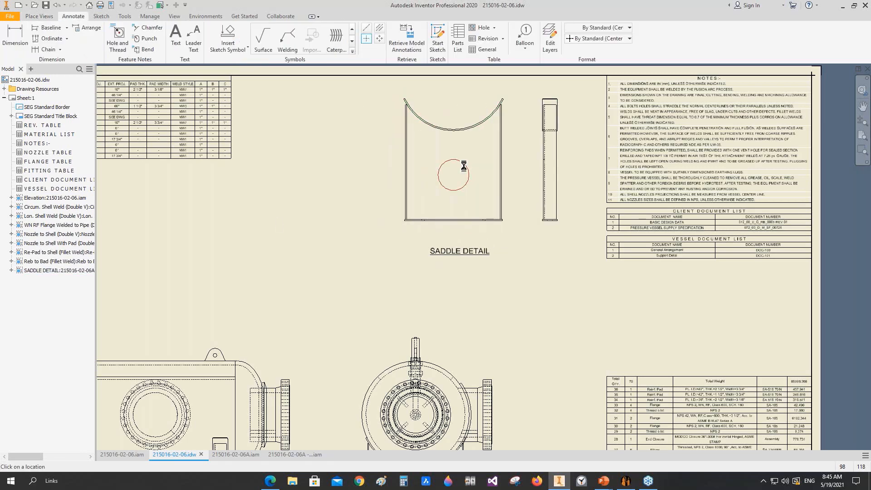
left_click(456, 186)
Dimension the horizontal distance from the left end of the saddle's base plate to the hole centre, below the view
key("d")
scroll(442, 205, "up", 2)
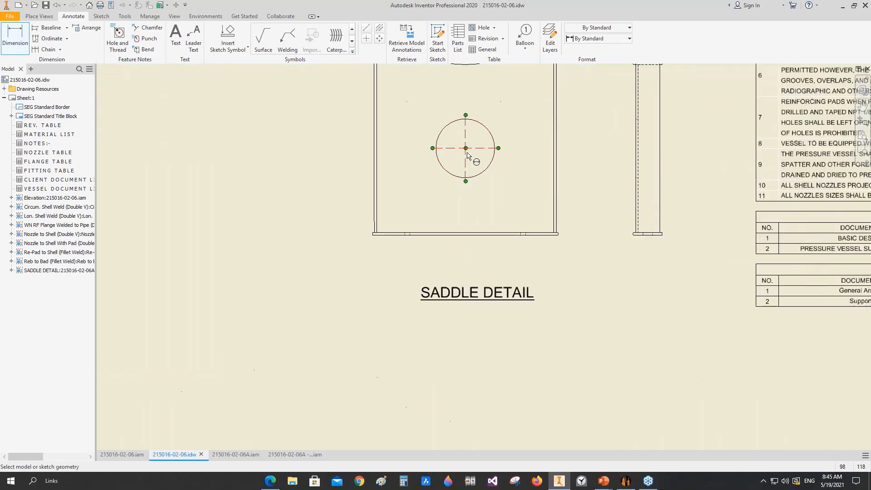
left_click(467, 161)
scroll(396, 233, "up", 2)
scroll(349, 242, "up", 2)
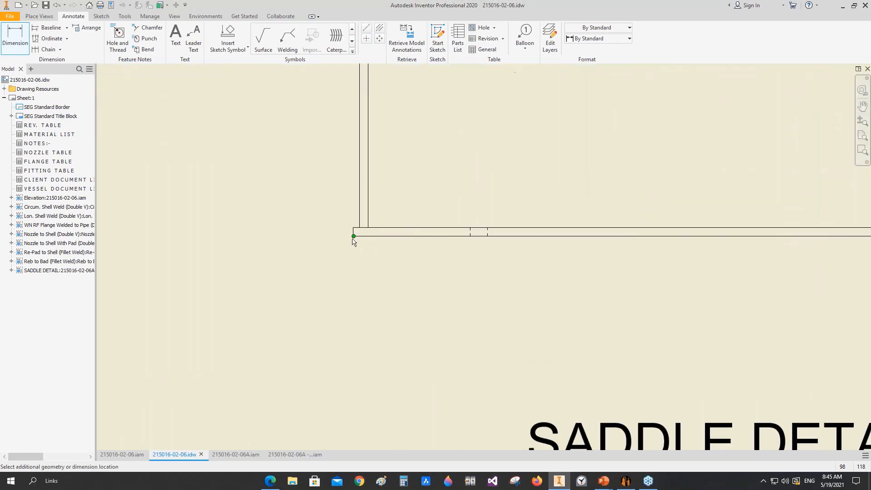
left_click(353, 233)
scroll(414, 306, "down", 3)
left_click(435, 303)
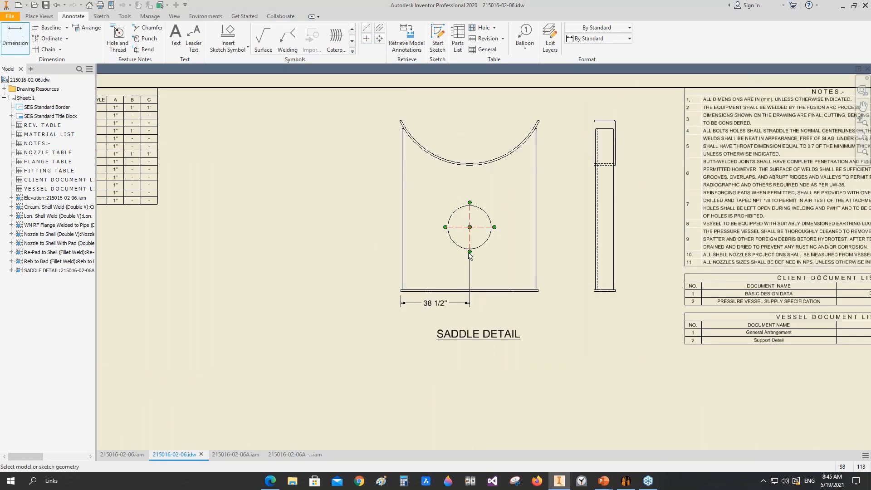
Dimension the horizontal distance from the hole centre to the base plate's right end, in line with the first dimension
scroll(473, 237, "up", 2)
left_click(473, 237)
scroll(599, 327, "up", 3)
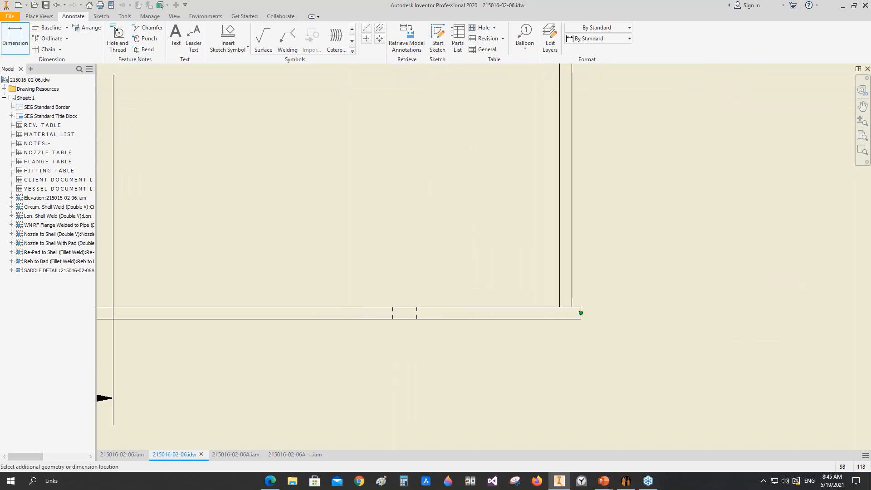
left_click(580, 312)
scroll(576, 315, "down", 3)
left_click(492, 341)
right_click(510, 341)
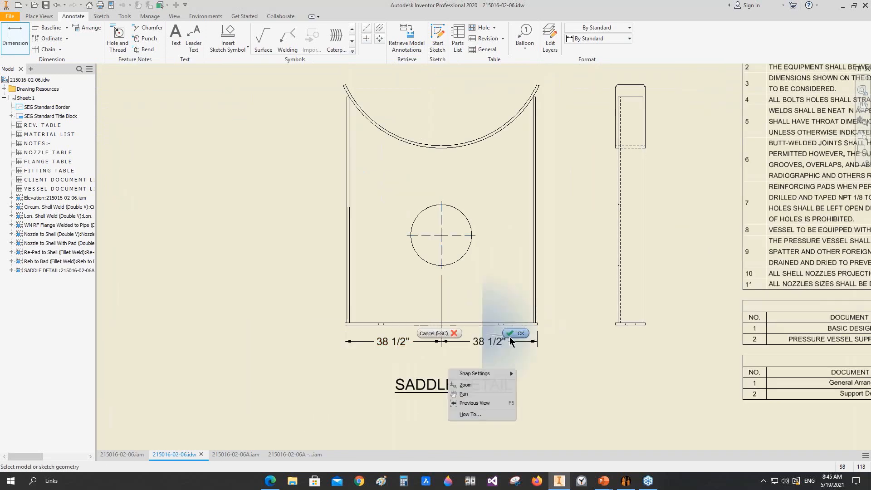
left_click(512, 336)
Apply the SEG linear (ft) style to both horizontal base plate dimensions
left_click(417, 345)
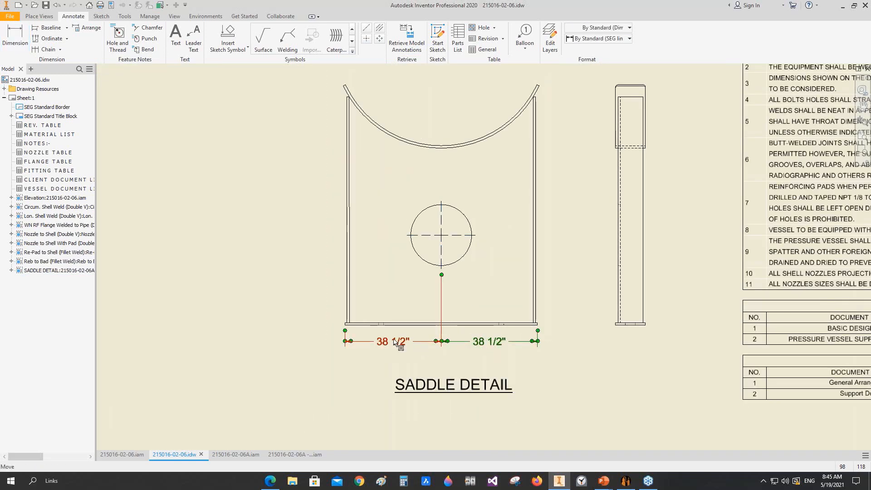
scroll(395, 343, "up", 3)
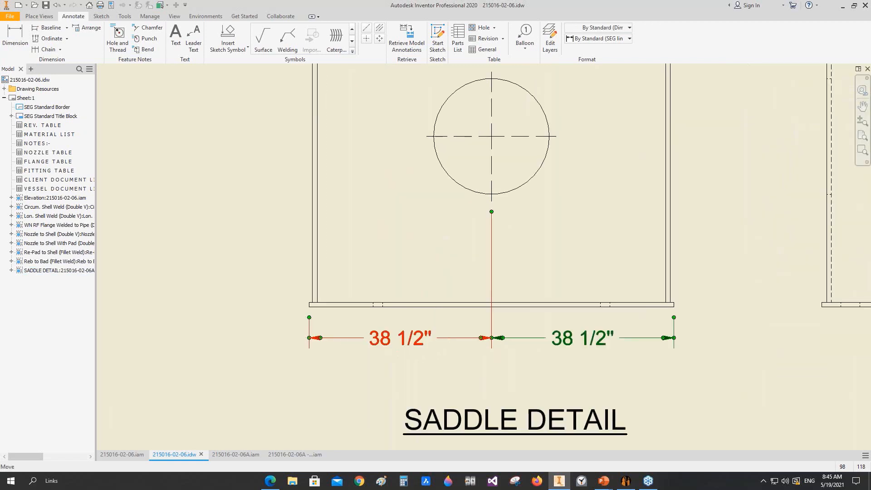
left_click(593, 40)
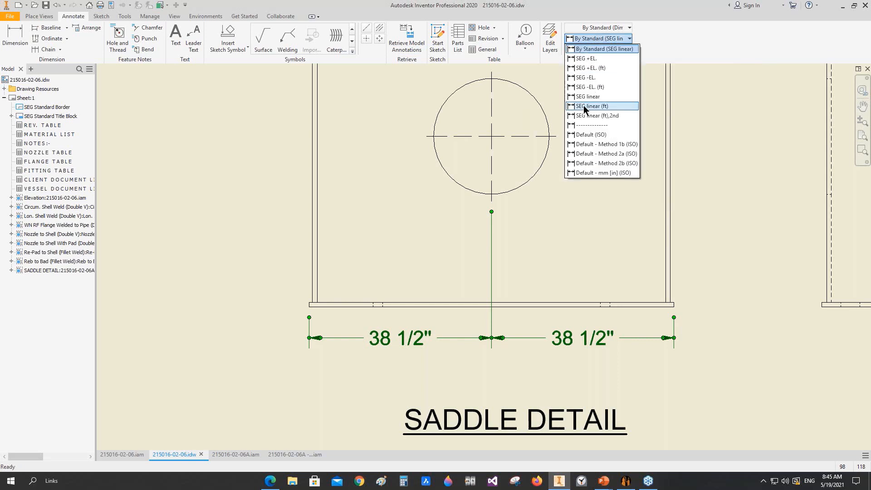
left_click(590, 107)
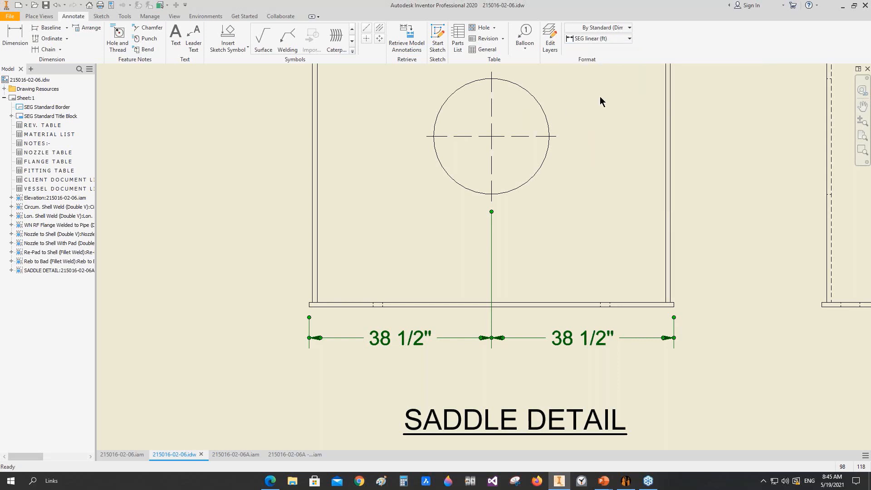
left_click(382, 367)
Examine the format of the restyled base plate dimension texts up close
scroll(382, 342, "up", 3)
scroll(385, 336, "up", 2)
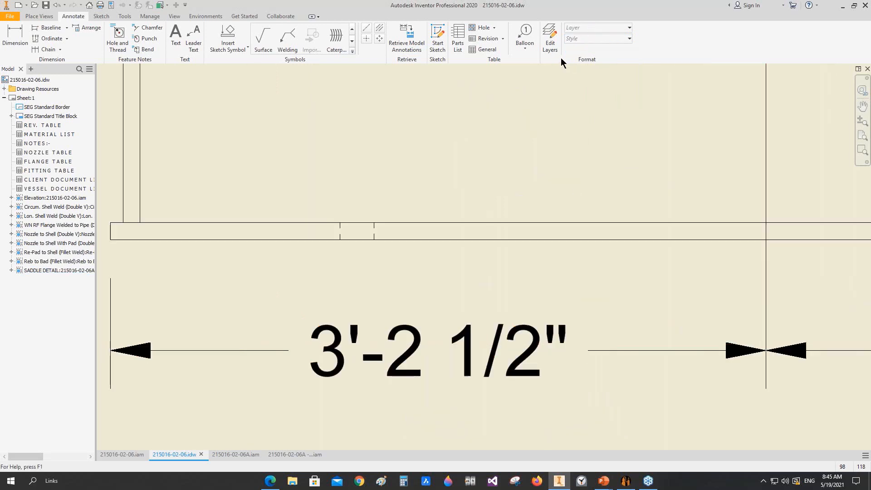
scroll(578, 90, "down", 2)
scroll(421, 250, "up", 3)
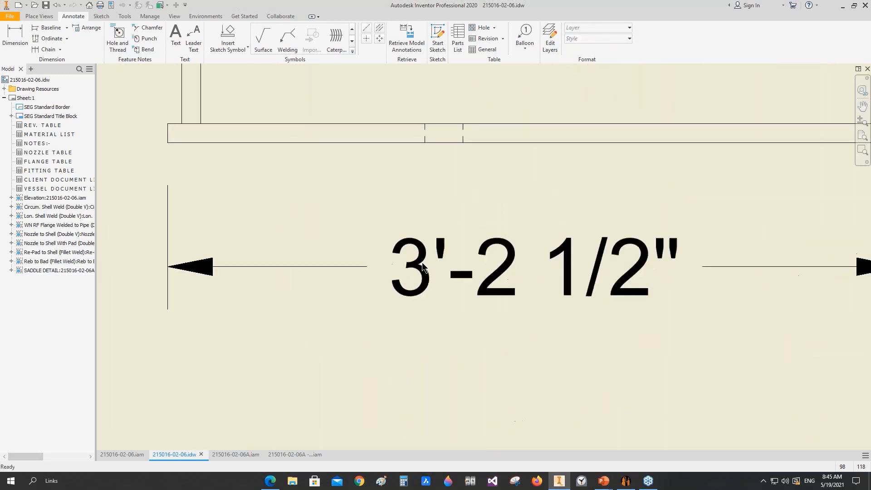
scroll(441, 257, "down", 2)
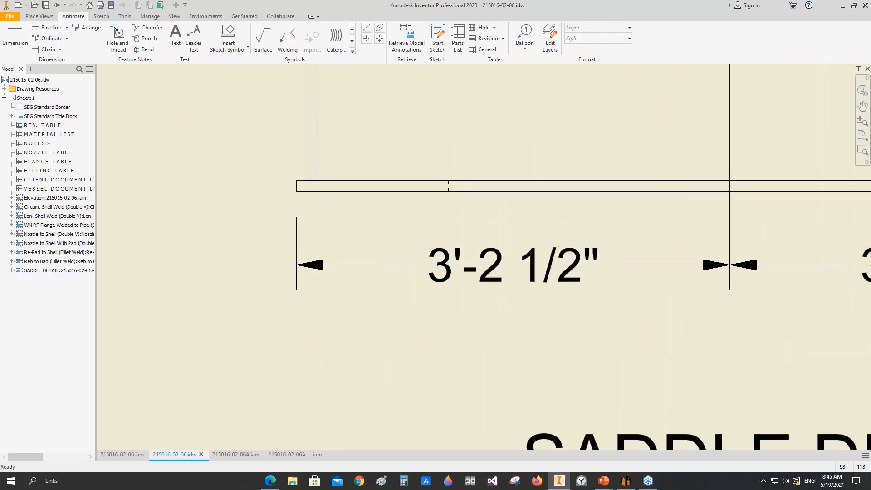
scroll(554, 282, "down", 2)
scroll(553, 282, "down", 2)
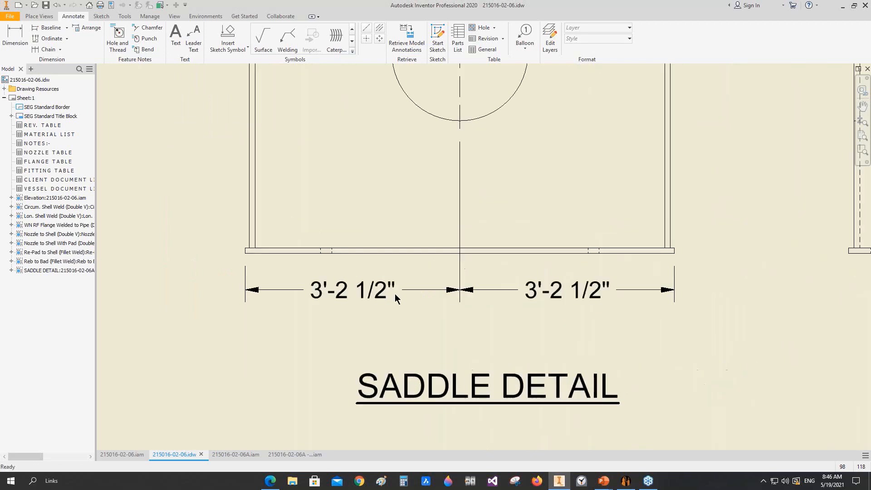
Dimension the vertical distance from the underside of the base plate to the hole centre, left of the saddle view
scroll(383, 269, "down", 2)
left_click(4, 45)
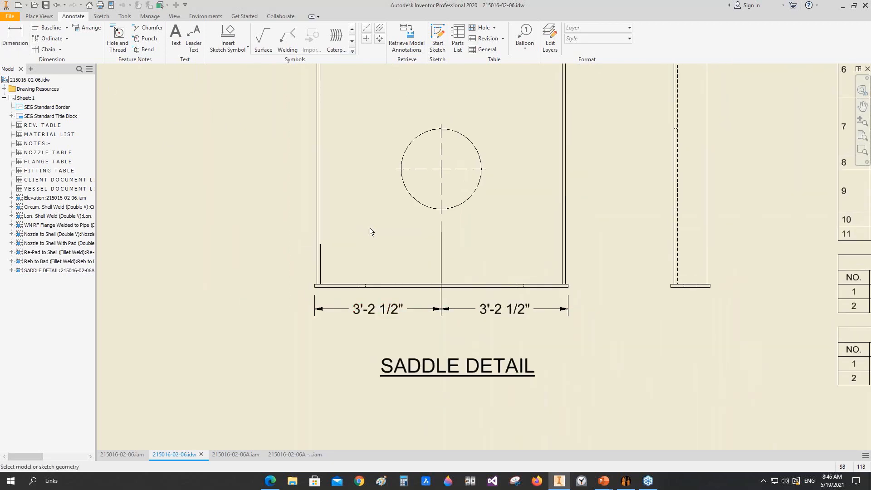
left_click(360, 286)
left_click(410, 173)
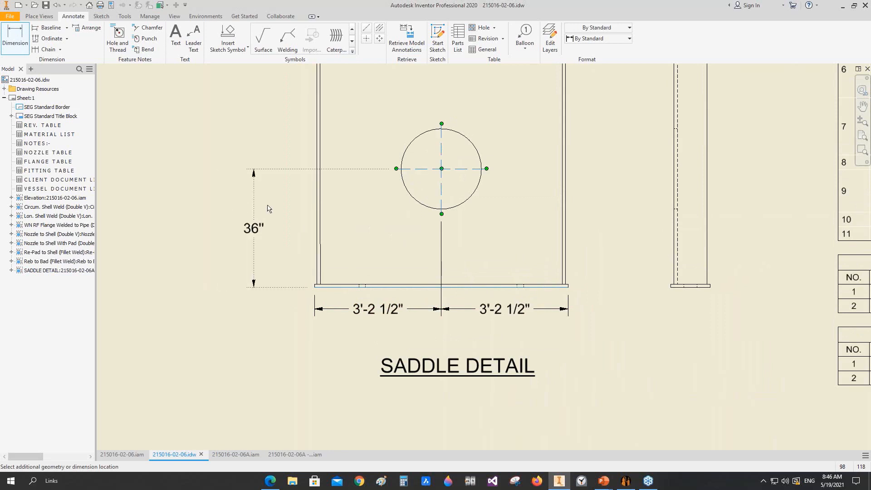
left_click(277, 213)
Dimension the vertical distance from the hole centre to the saddle arc's centre, in line with the vertical dimension below it
left_click(431, 174)
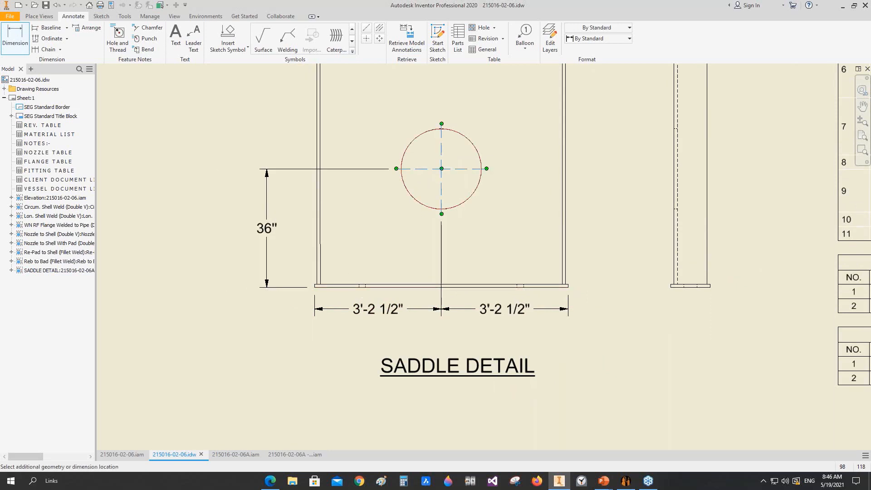
scroll(422, 200, "down", 3)
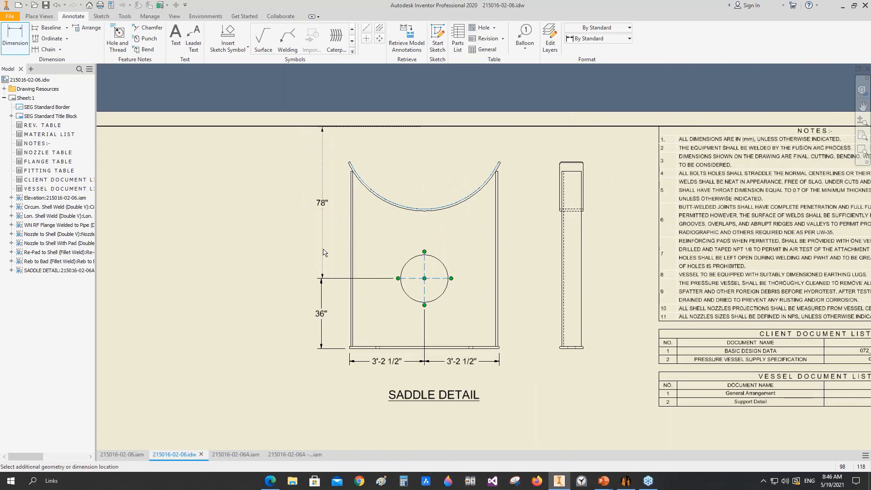
scroll(323, 253, "down", 6)
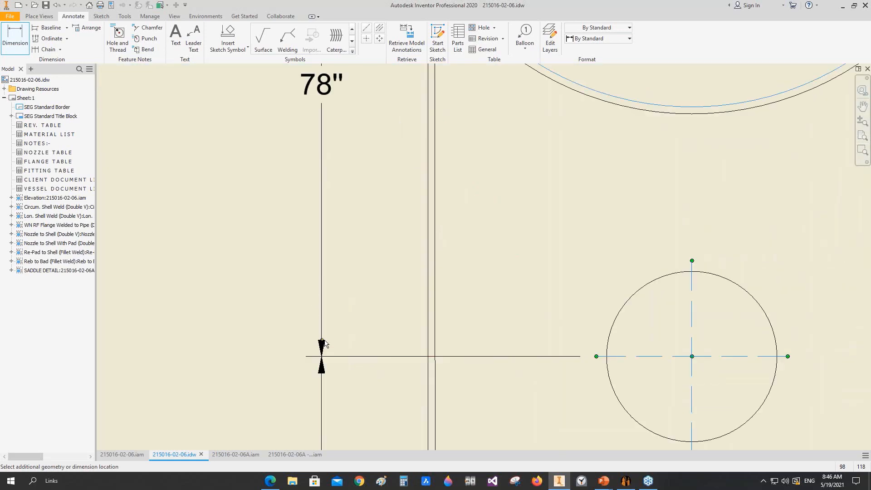
left_click(323, 340)
scroll(371, 241, "up", 6)
right_click(389, 209)
left_click(420, 212)
Shift the saddle front view slightly down, away from the sheet border, and add a centre mark at the centre of the saddle arc
scroll(452, 293, "up", 3)
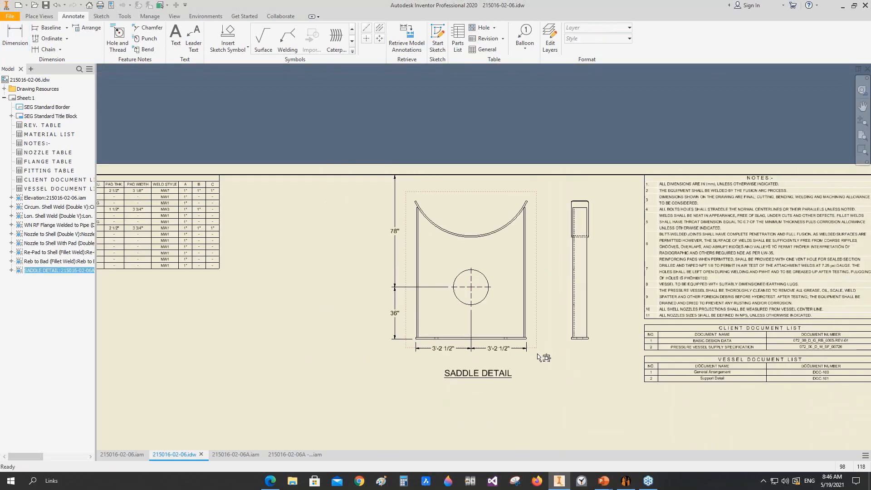
left_click_drag(538, 357, 543, 369)
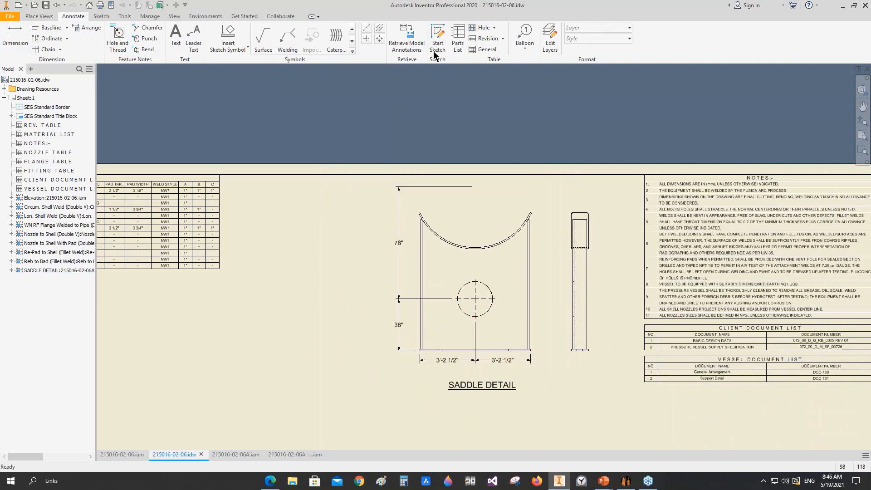
left_click(366, 39)
scroll(478, 228, "down", 3)
Add an angular dimension between the two end edges of the curved saddle plate, placed inside the arc
key("d")
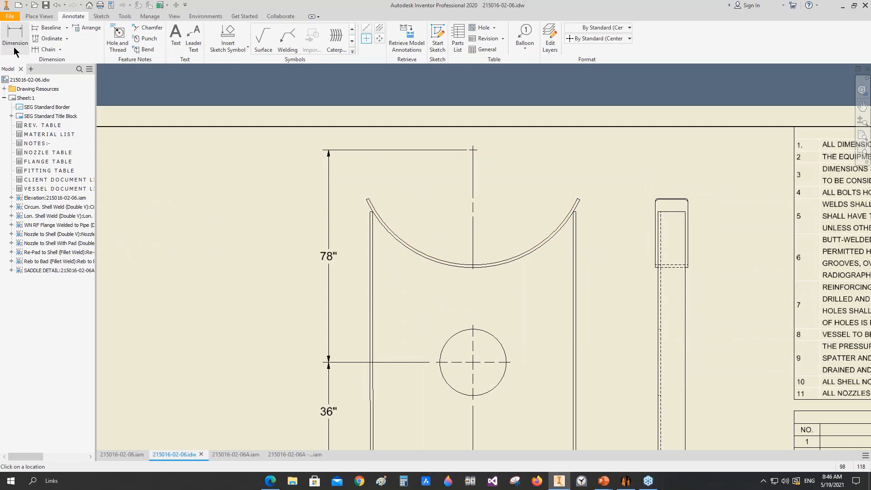
scroll(416, 258, "down", 5)
scroll(409, 258, "down", 3)
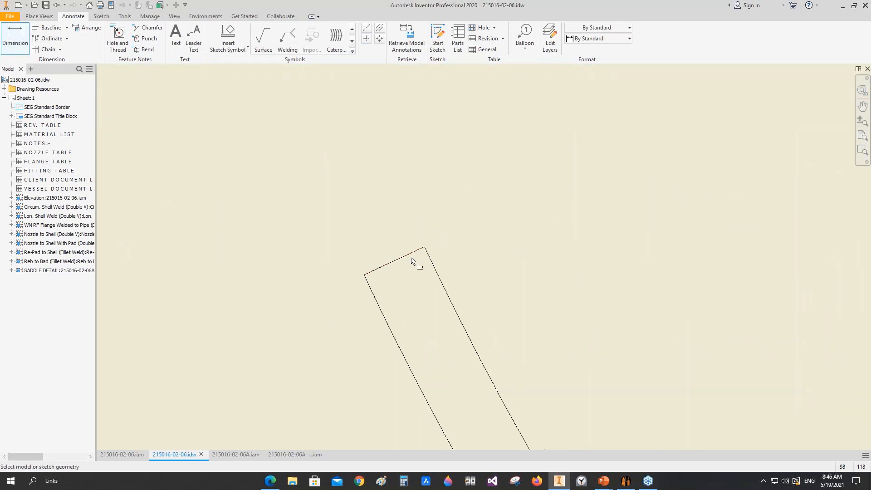
left_click(410, 253)
scroll(410, 252, "up", 5)
scroll(560, 231, "up", 1)
middle_click_drag(559, 231, 445, 220)
scroll(725, 231, "down", 5)
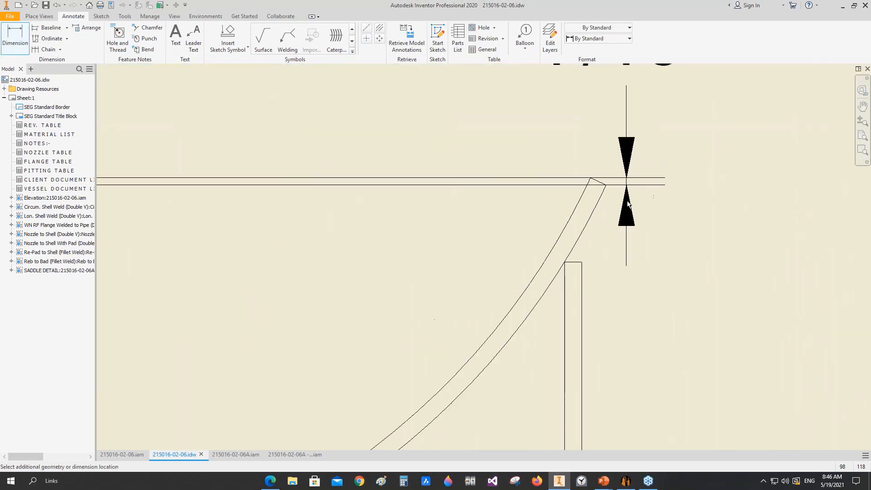
left_click(556, 170)
scroll(325, 228, "up", 5)
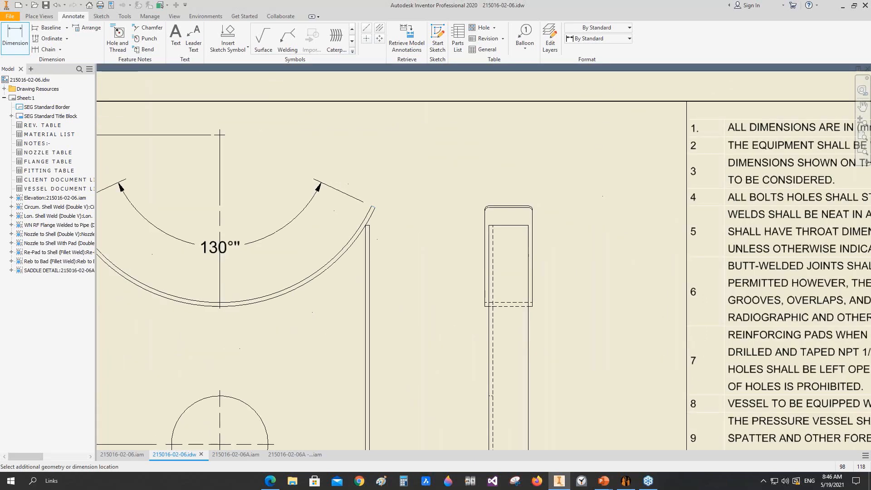
left_click(207, 238)
Add an angular dimension about the arc centre between the two points where the side plates meet the curved plate, inside the first angle
scroll(207, 238, "down", 5)
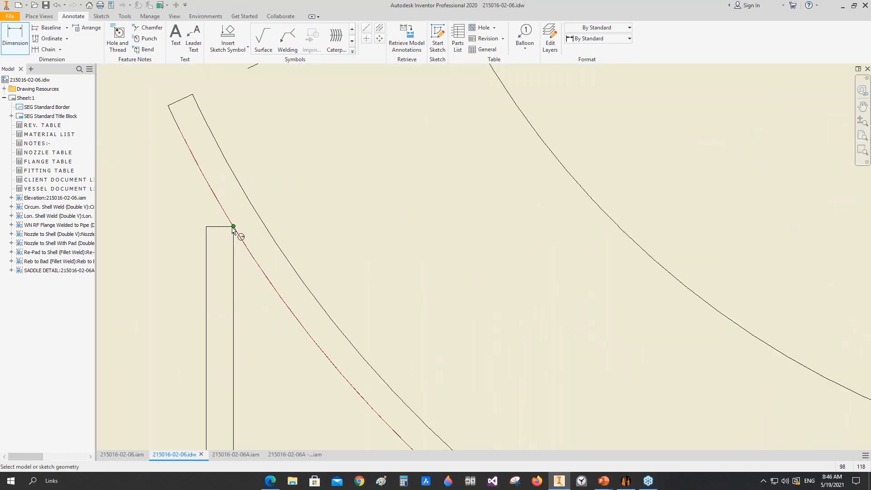
left_click(233, 226)
scroll(484, 143, "up", 5)
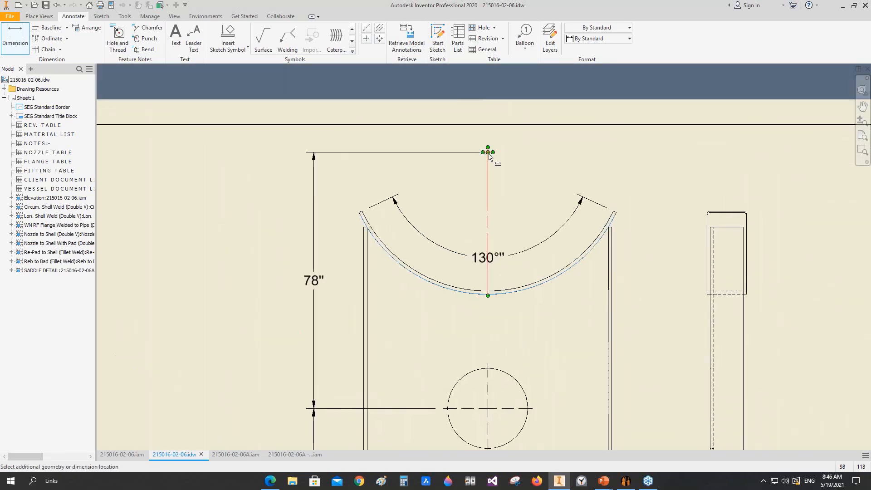
left_click(489, 153)
scroll(612, 237, "down", 3)
left_click(608, 227)
scroll(397, 226, "up", 3)
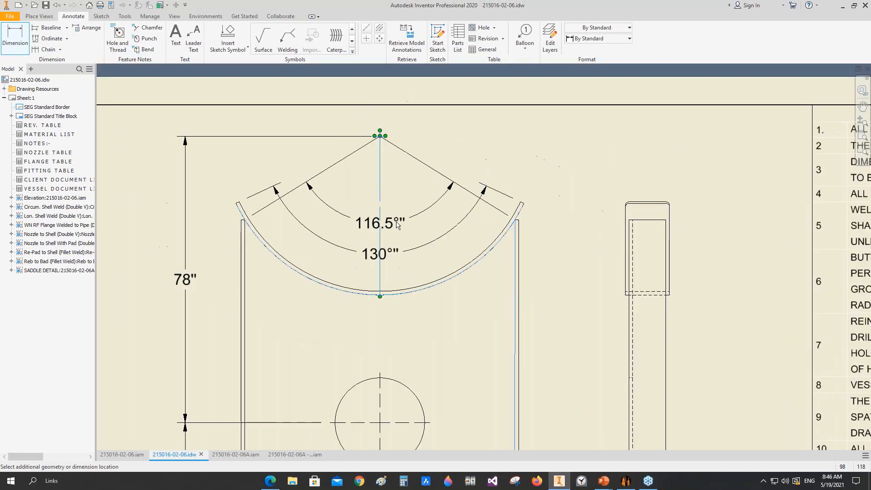
scroll(399, 218, "up", 2)
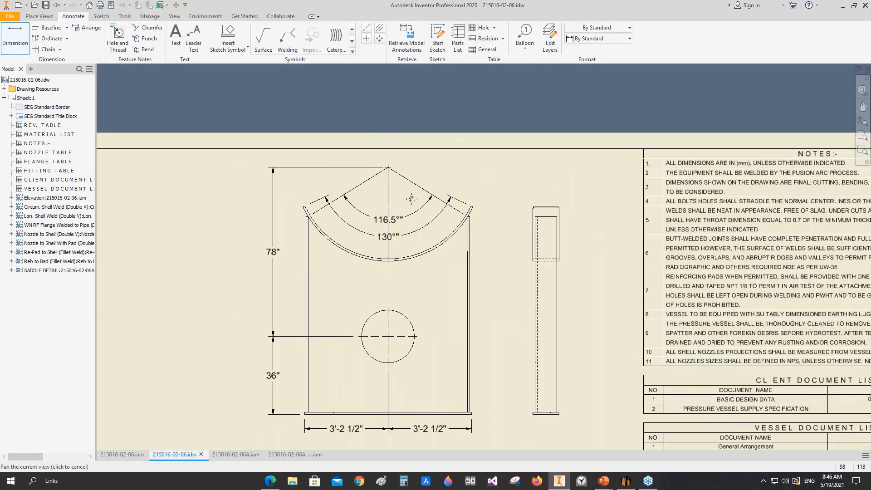
scroll(412, 198, "up", 3)
Dimension the full width of the base plate in the front view, below the two half-width dimensions
scroll(408, 236, "down", 4)
left_click(409, 234)
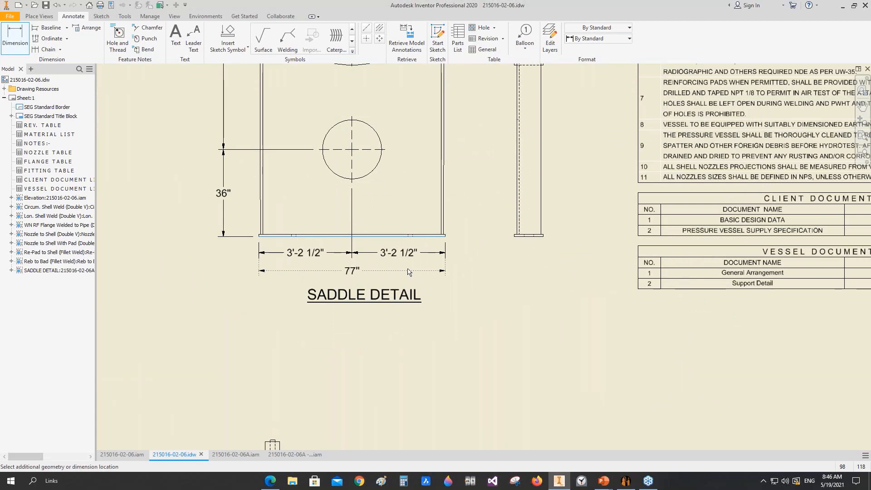
left_click(408, 271)
Dimension the base plate width and the upright's width in the saddle side view
scroll(543, 245, "down", 2)
left_click(545, 230)
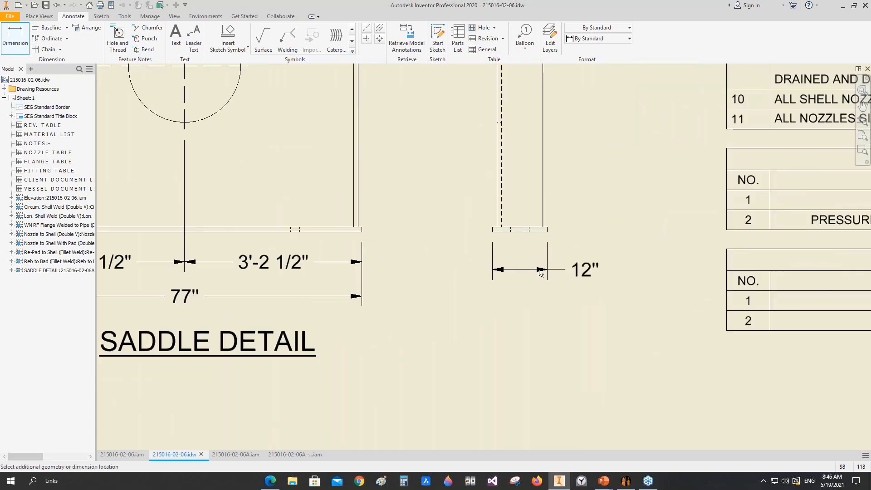
left_click(541, 272)
middle_click_drag(540, 272, 537, 351)
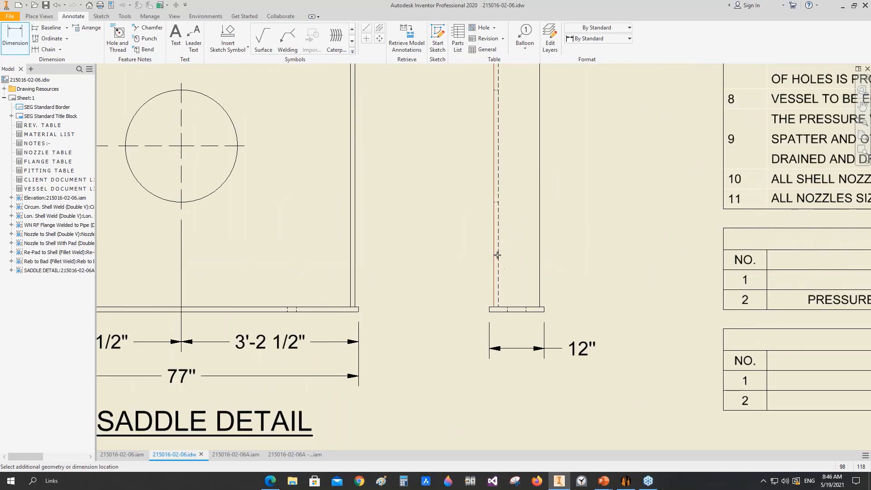
left_click(496, 256)
left_click(562, 251)
scroll(559, 236, "up", 2)
Dimension the width of the curved plate above the saddle side view
middle_click_drag(562, 272, 567, 376)
scroll(546, 156, "down", 3)
left_click(562, 136)
middle_click_drag(525, 191, 526, 285)
left_click(546, 166)
scroll(574, 168, "up", 3)
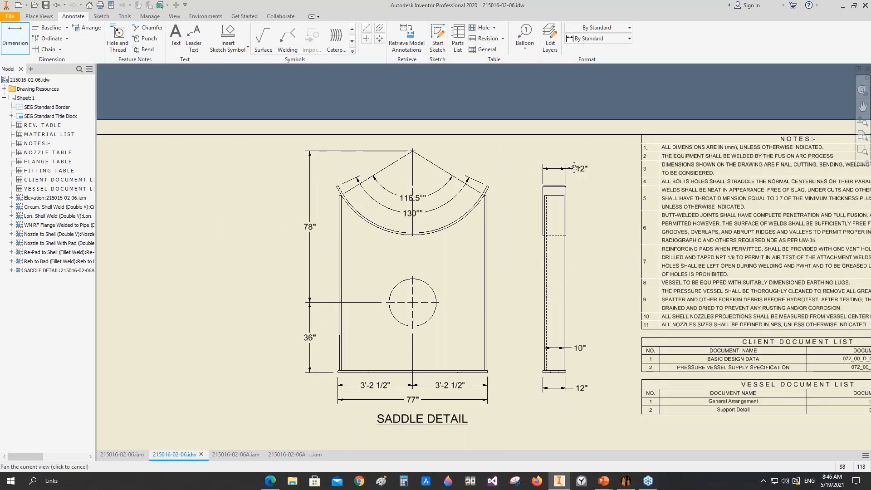
Apply the SEG linear (ft) style to both 12" side view dimensions, both vertical dimensions and the overall base plate width
middle_click_drag(573, 169, 583, 144)
left_click(583, 144)
left_click(590, 363, "ctrl")
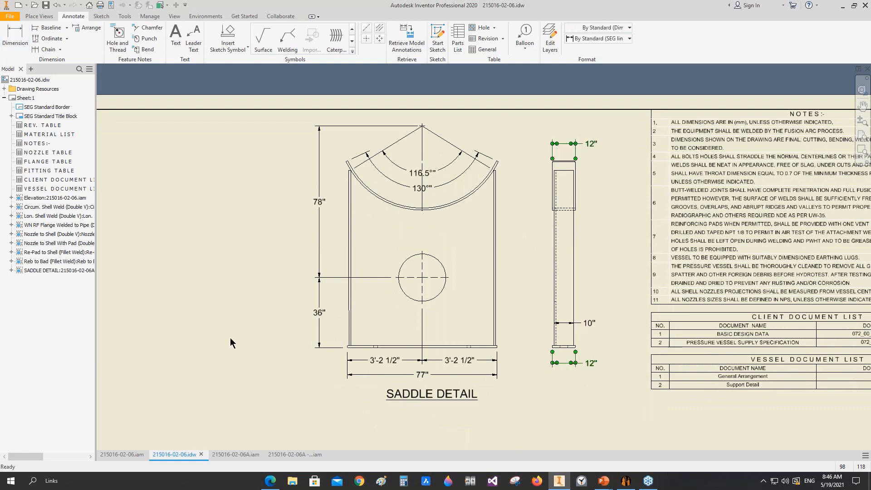
left_click(319, 313, "ctrl")
left_click(320, 272, "ctrl")
left_click(426, 375, "ctrl")
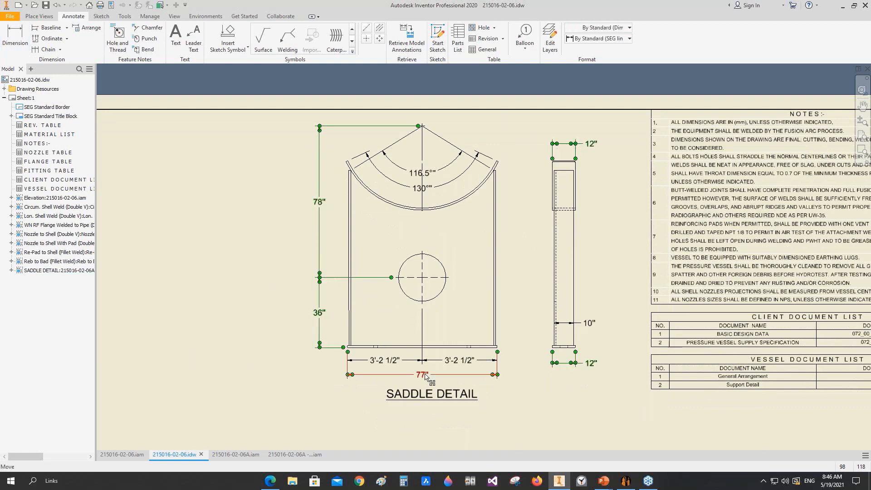
left_click(592, 39)
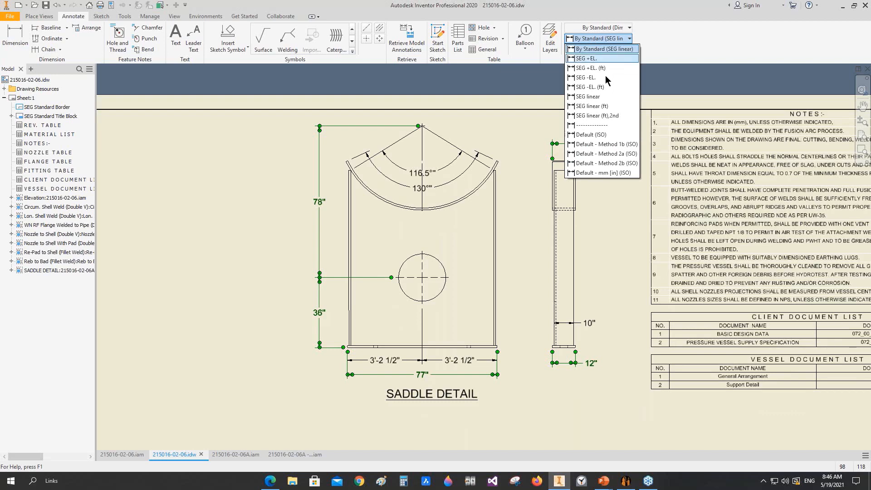
left_click(608, 109)
scroll(403, 378, "up", 3)
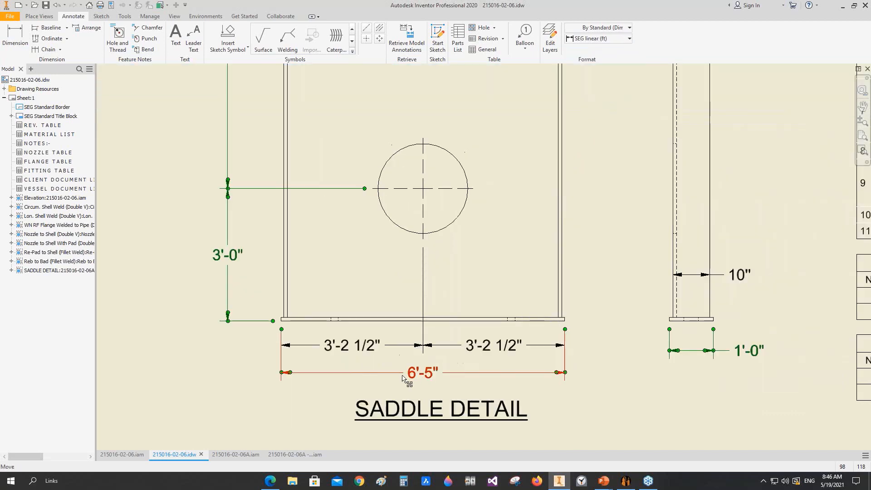
Add a diameter dimension to the circular hole in the saddle front view, with its text above and left of the hole
scroll(423, 379, "down", 3)
key("d")
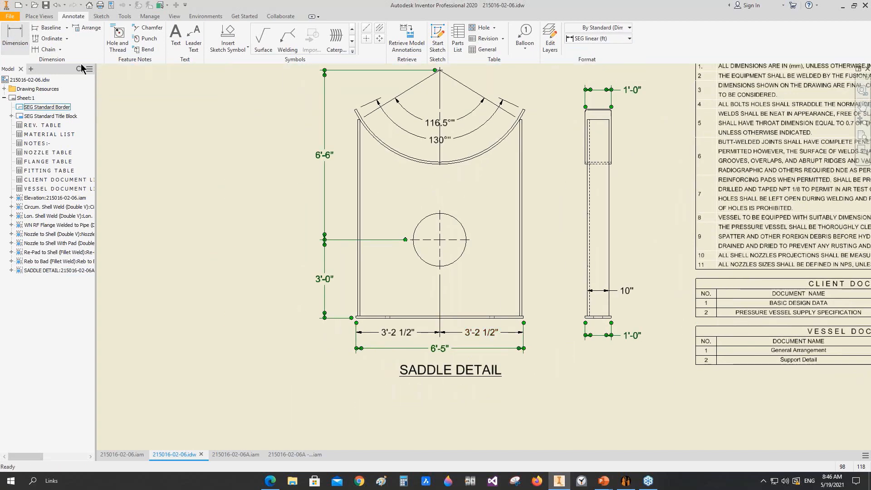
scroll(443, 226, "up", 3)
left_click(461, 223)
scroll(434, 188, "down", 2)
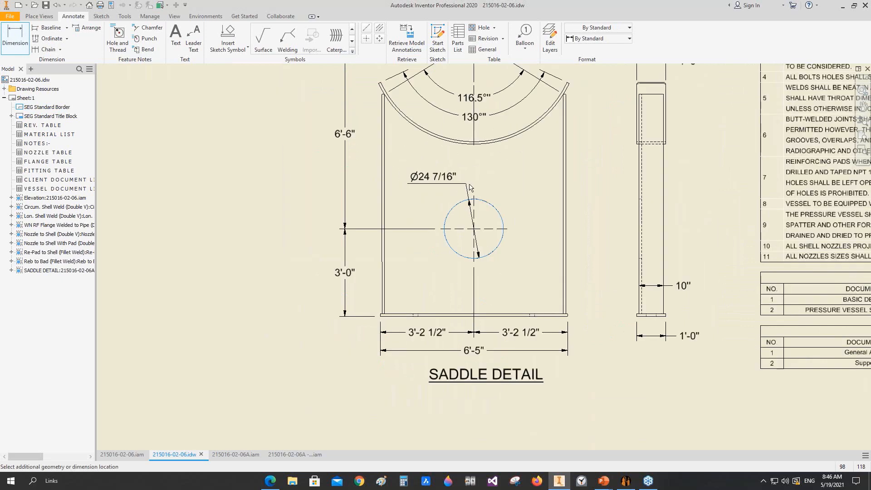
left_click(458, 181)
middle_click_drag(506, 180, 437, 247)
Apply the SEG linear (ft) style to the hole's diameter dimension
key("Escape")
left_click(371, 236)
left_click(598, 39)
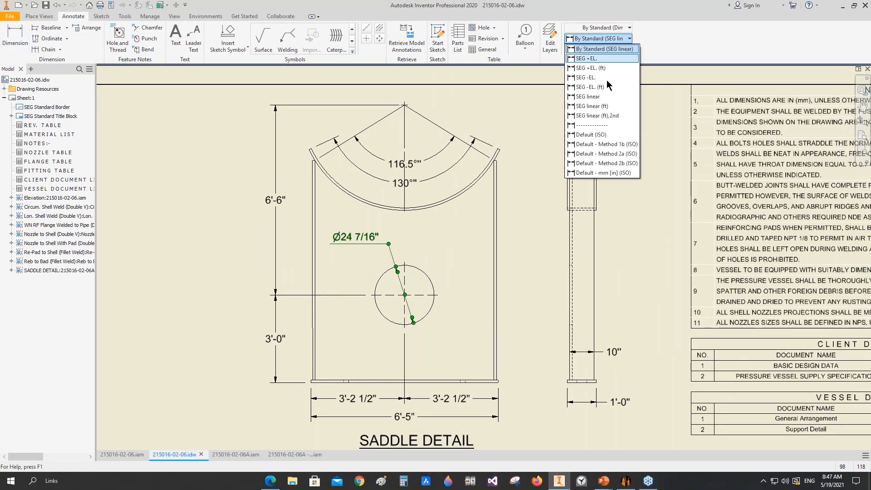
left_click(607, 108)
scroll(553, 130, "down", 3)
mouse_move(553, 131)
middle_mouse_down()
mouse_move(553, 160)
mouse_move(544, 126)
middle_mouse_up()
scroll(543, 126, "down", 3)
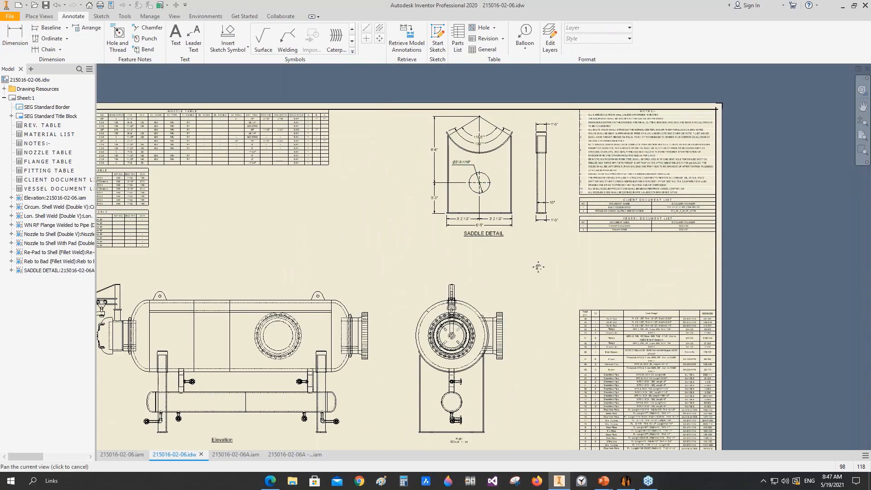
mouse_move(517, 232)
middle_mouse_down()
mouse_move(547, 246)
mouse_move(553, 268)
middle_mouse_up()
left_click(553, 268)
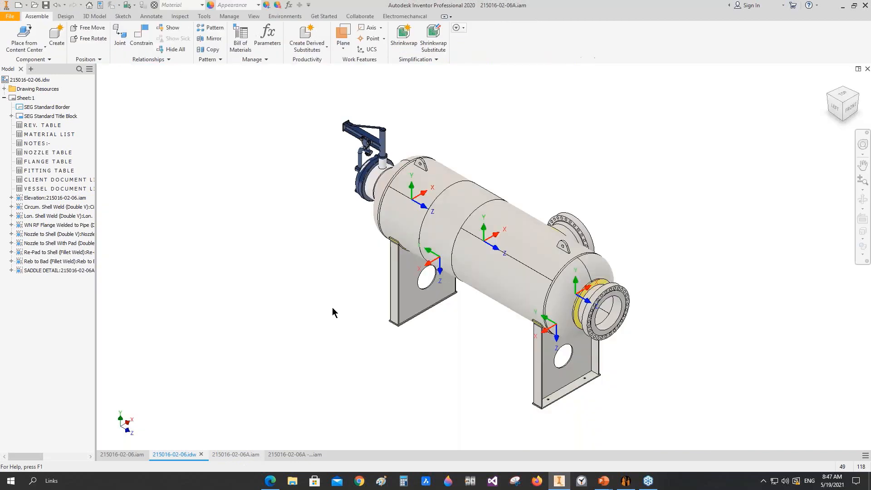
right_click(421, 163)
left_click(422, 135)
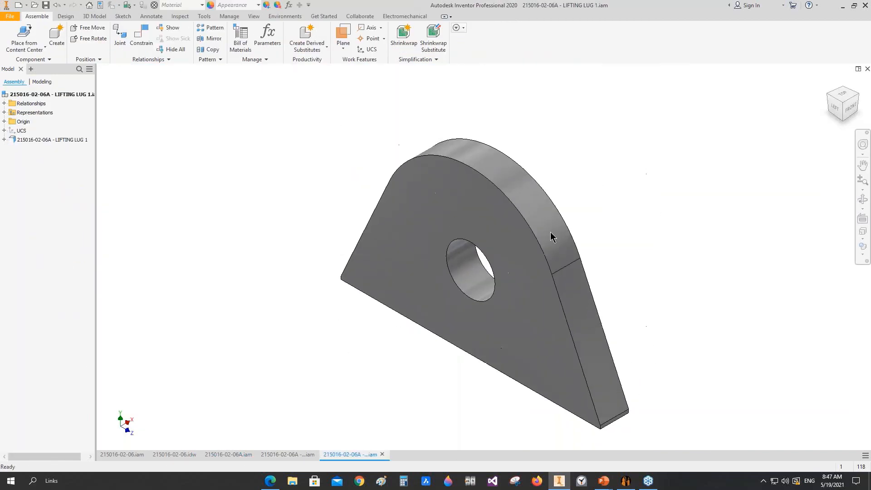
left_click(837, 106)
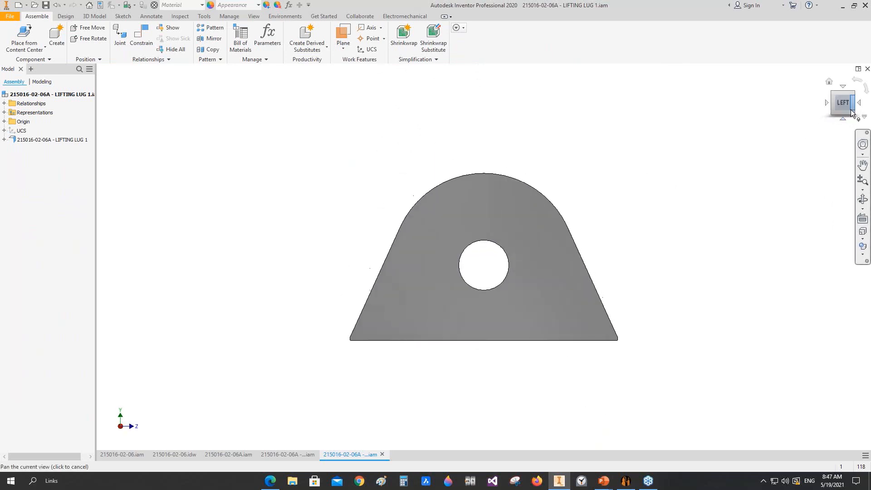
key("ctrl+Tab")
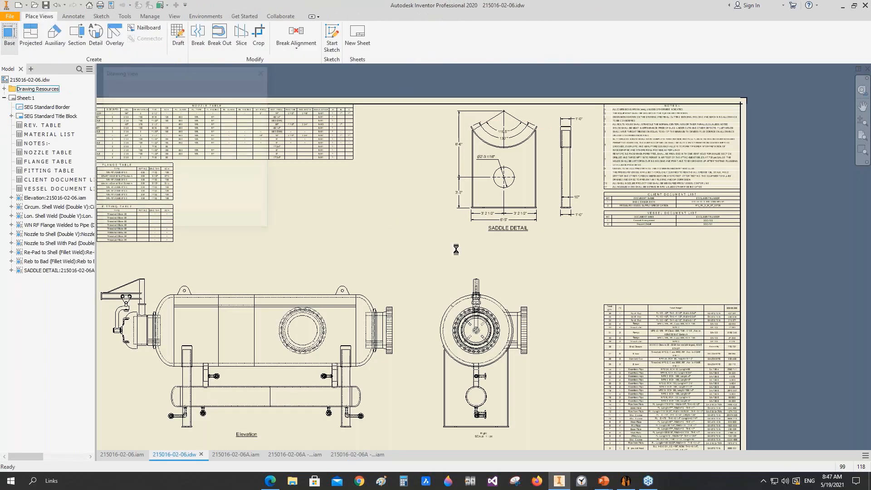
left_click_drag(251, 71, 227, 70)
left_click(261, 91)
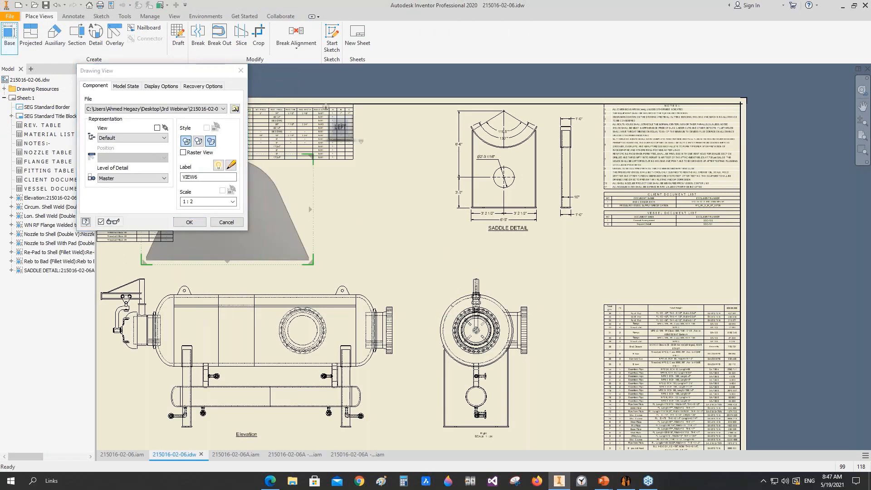
left_click_drag(312, 193, 754, 236)
double_click(183, 176)
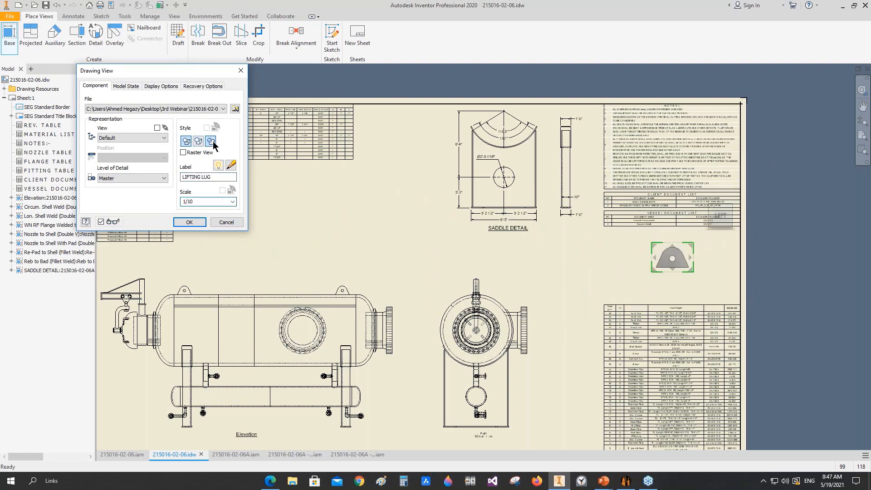
left_click(190, 222)
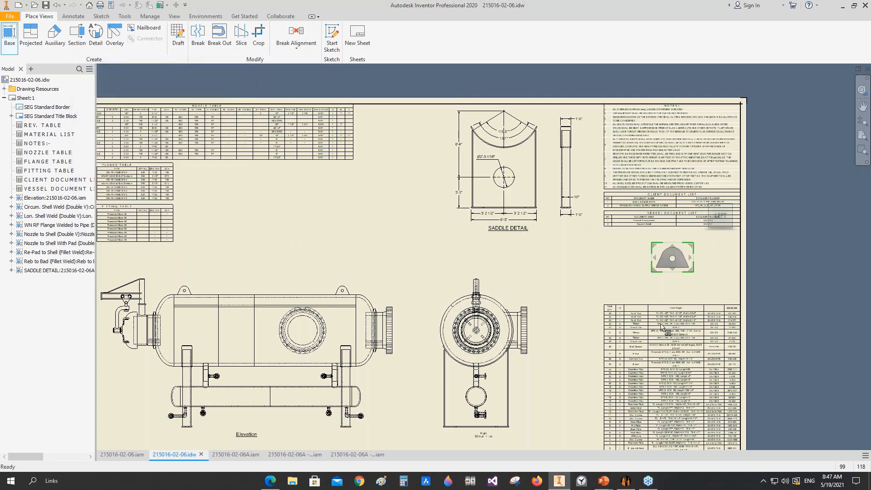
Adjust the placement of the lifting lug view and position its LIFTING LUG label beneath it
scroll(686, 276, "down", 3)
left_click_drag(619, 251, 545, 249)
left_click_drag(603, 274, 604, 292)
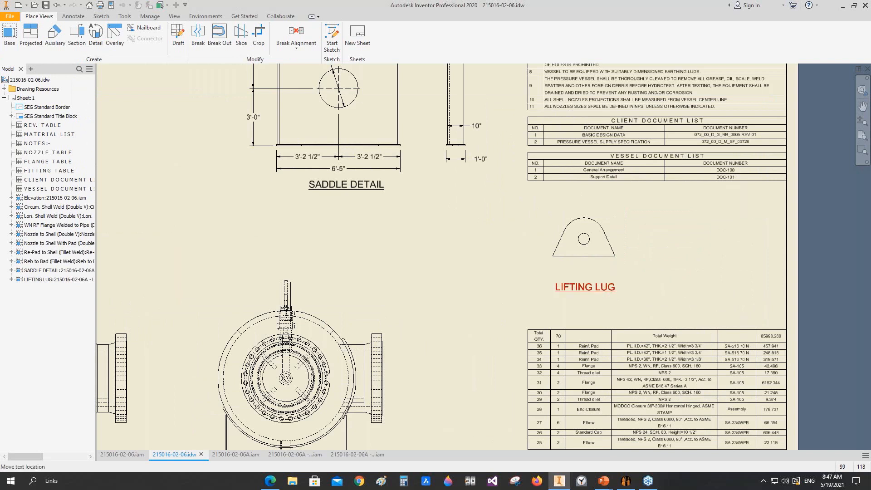
left_click(77, 39)
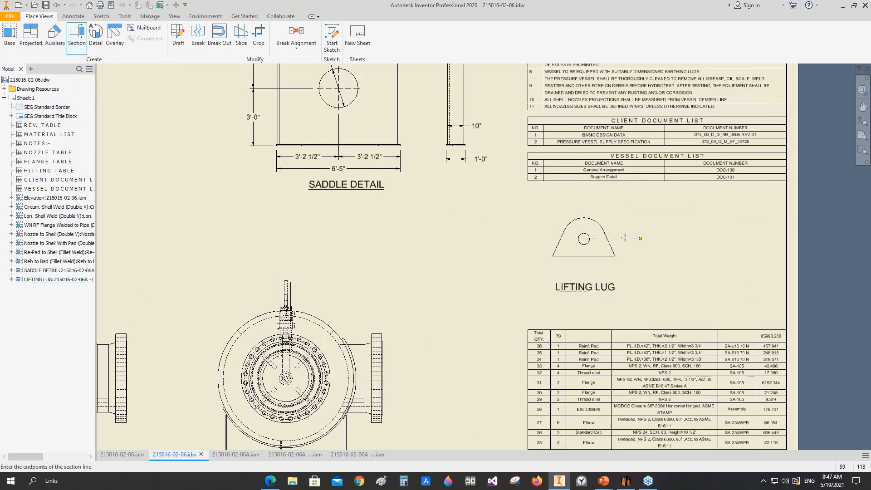
left_click(30, 32)
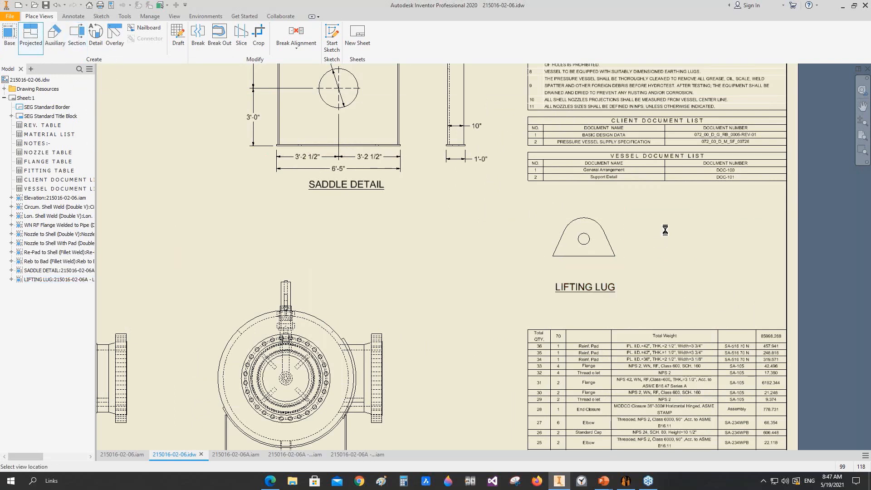
key("Escape")
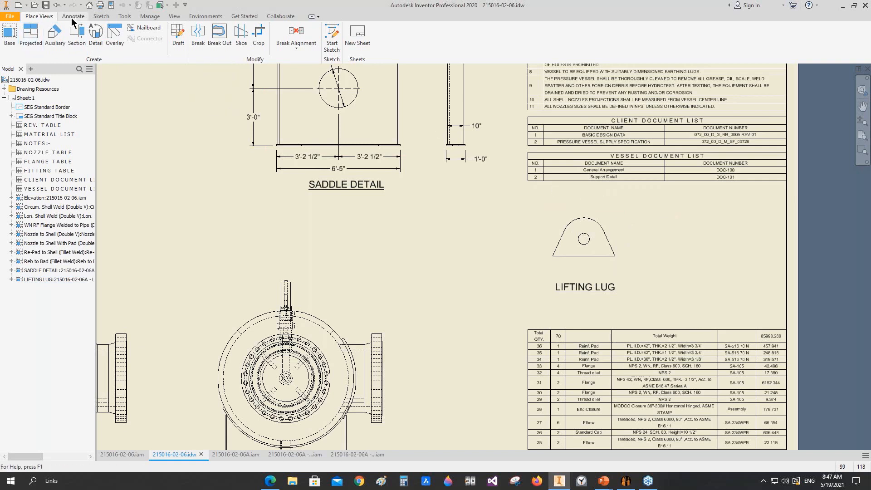
Add a center mark to the hole in the lifting lug's front view
left_click(73, 17)
left_click(366, 38)
scroll(559, 225, "up", 3)
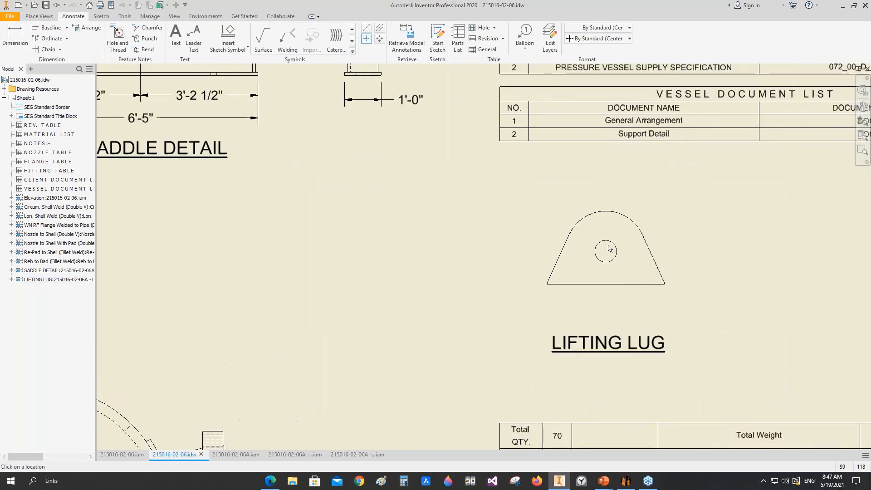
Project a side view from the lifting lug's front view and place it beside it, beneath the vessel document list
left_click(39, 17)
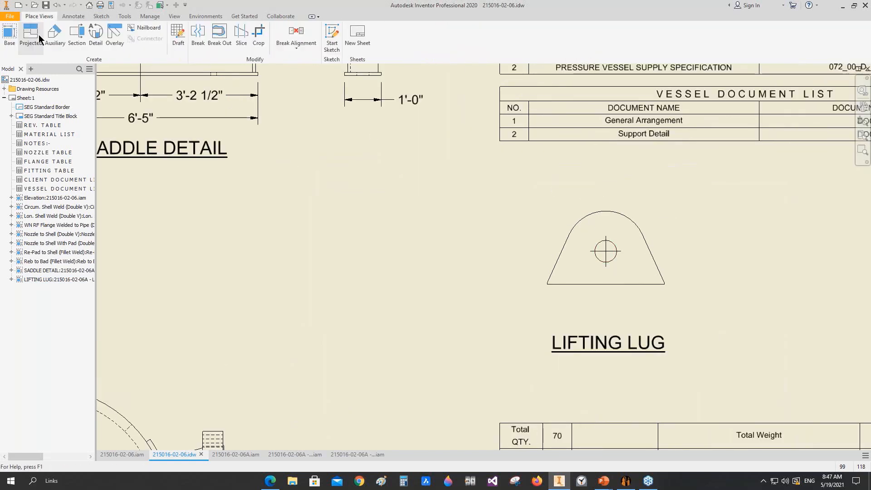
left_click(30, 36)
left_click(635, 250)
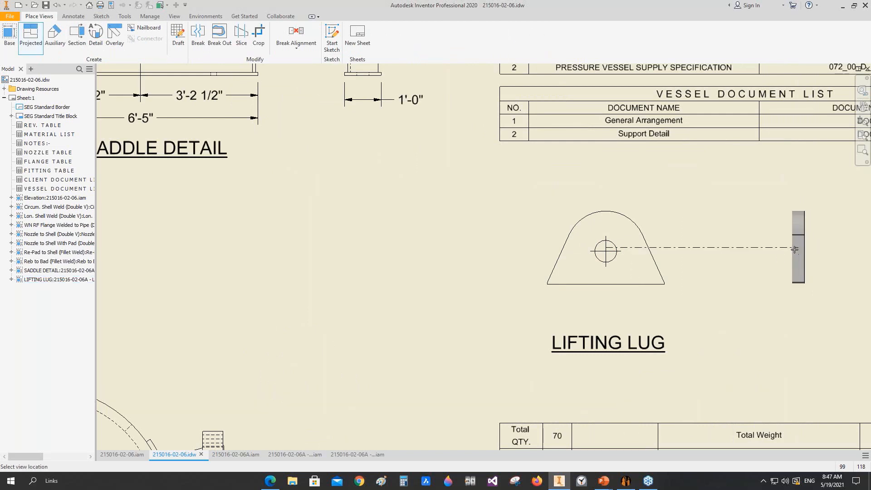
left_click(795, 249)
right_click(775, 207)
left_click(726, 212)
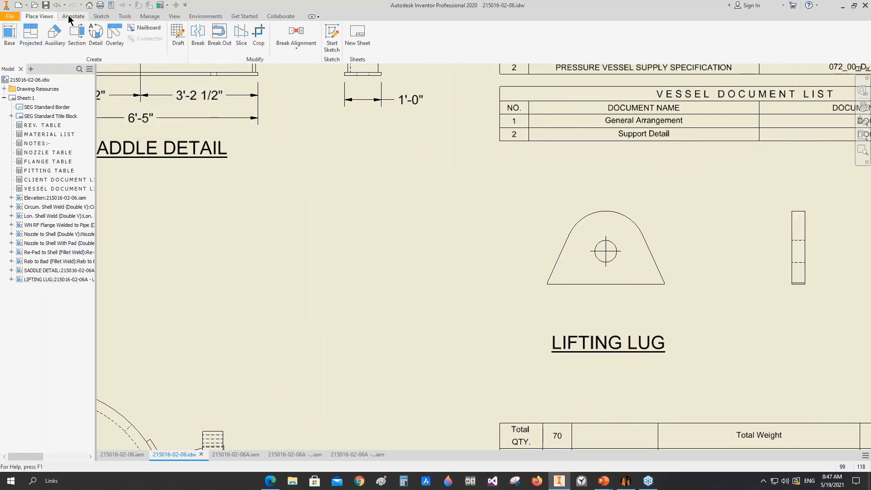
Dimension the lug's rounded top radius and the hole's diameter, placing both texts to the upper left of the lug
left_click(72, 16)
left_click(15, 36)
left_click(592, 214)
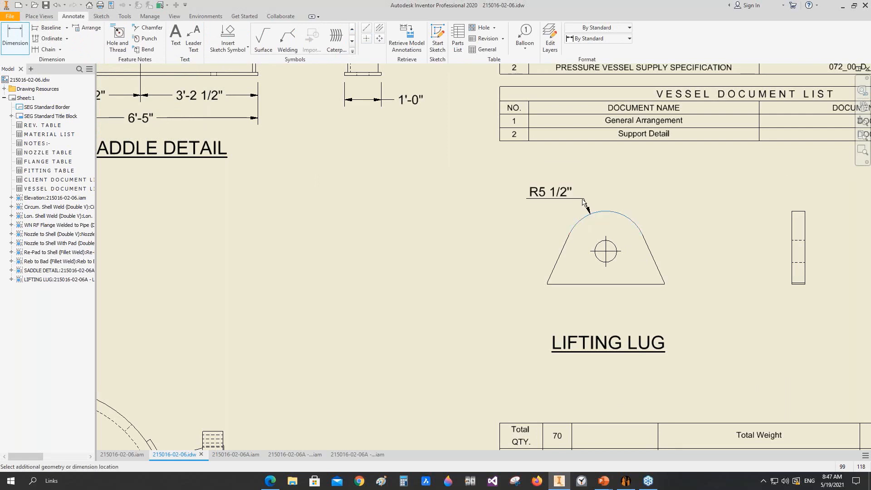
scroll(583, 199, "up", 3)
left_click(570, 179)
left_click(623, 279)
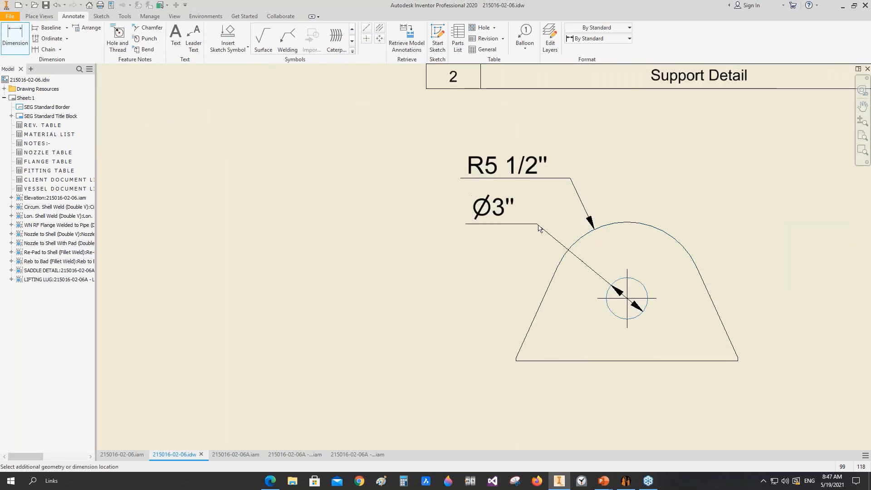
left_click(539, 228)
Dimension the height of the hole center above the lug's base and the overall width of the base
scroll(544, 275, "down", 3)
scroll(547, 235, "up", 4)
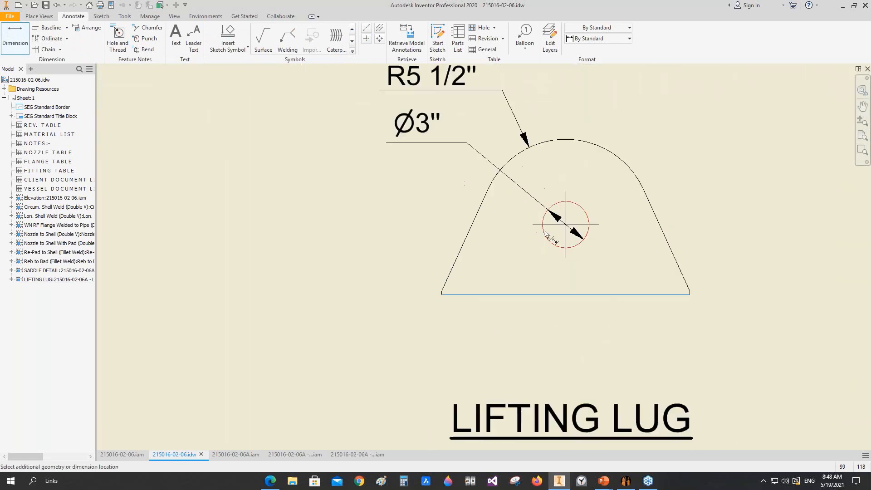
left_click(546, 235)
left_click(351, 313)
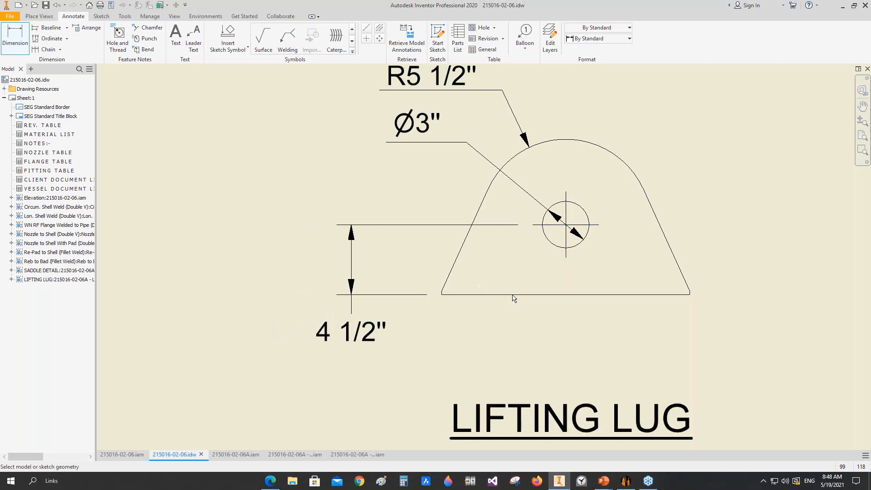
left_click(522, 294)
left_click(524, 353)
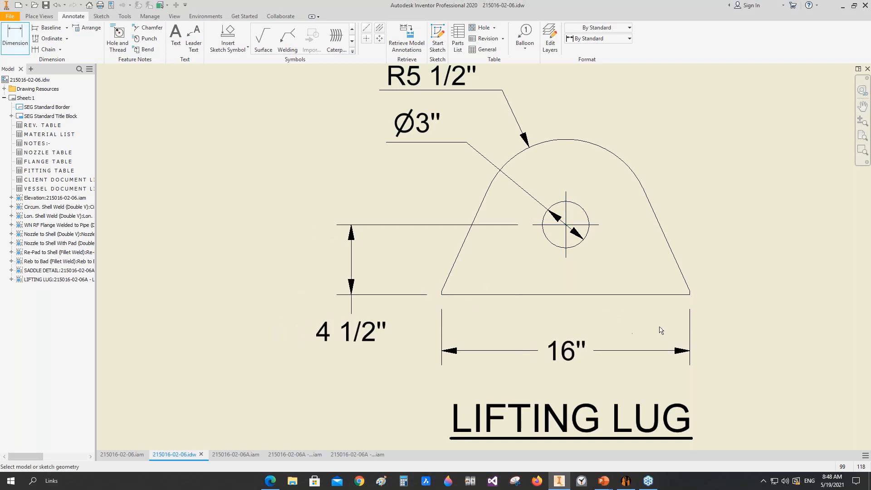
Dimension the short vertical edge at the lower right corner of the lug's front view
middle_click_drag(693, 294, 467, 272)
scroll(467, 272, "up", 5)
left_click(429, 286)
scroll(519, 297, "up", 3)
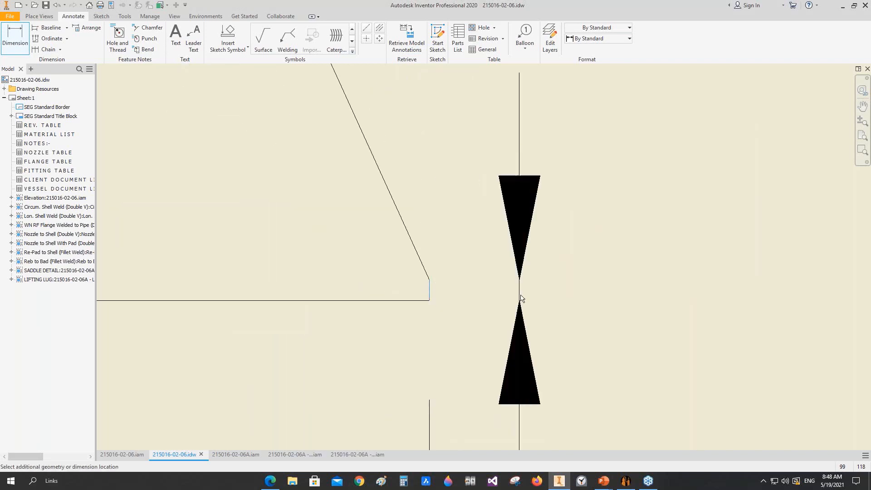
scroll(518, 297, "down", 6)
left_click(594, 299)
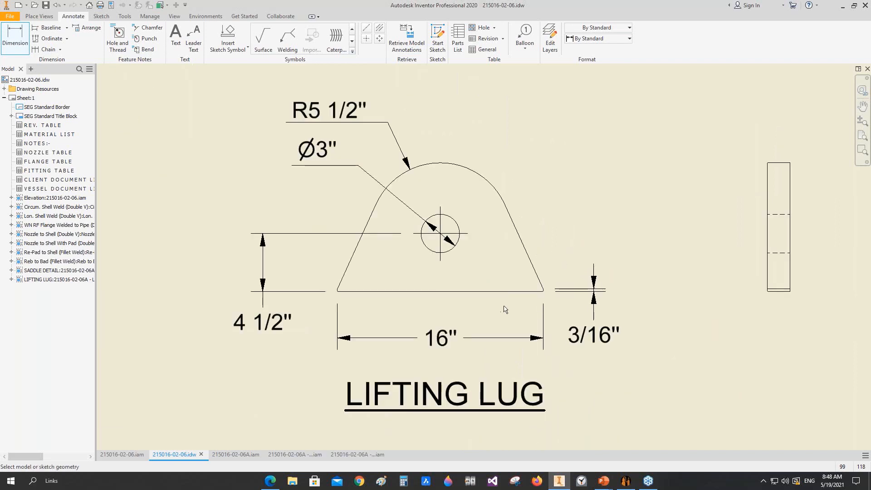
Dimension the horizontal distances from the hole center to the right and left edges of the lug's base
middle_click_drag(564, 290, 514, 283)
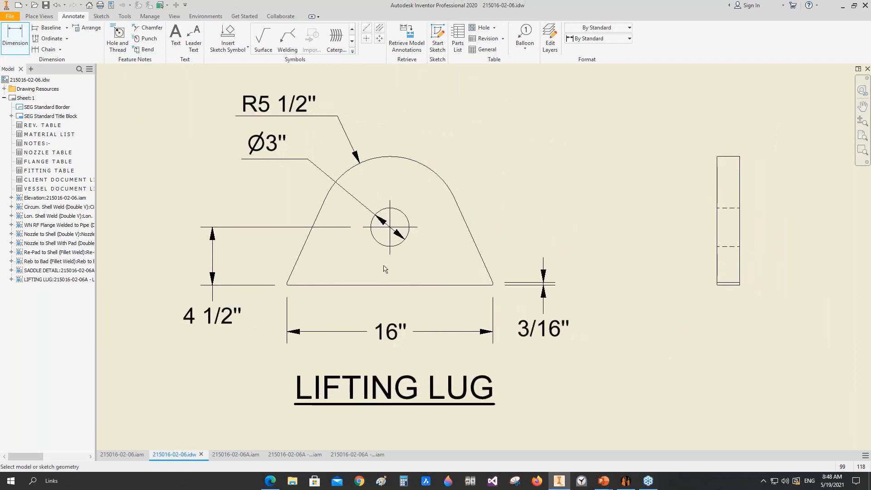
left_click(390, 247)
scroll(493, 286, "up", 5)
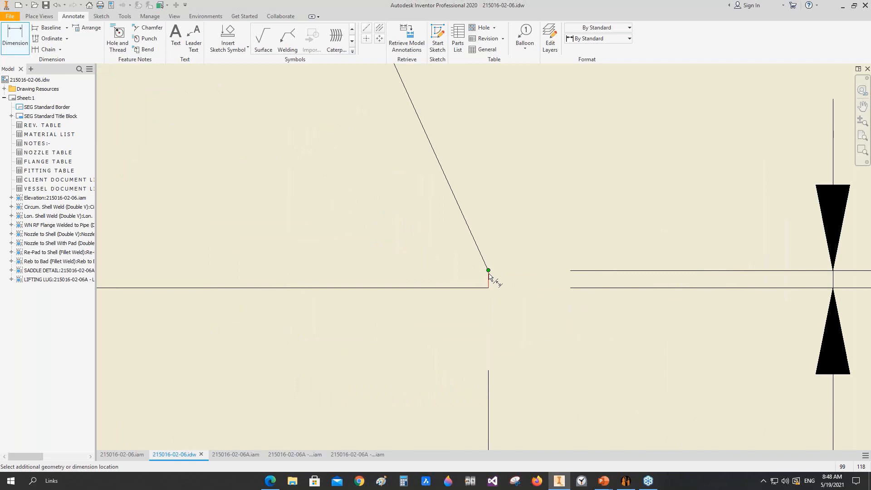
scroll(489, 275, "down", 6)
key("Escape")
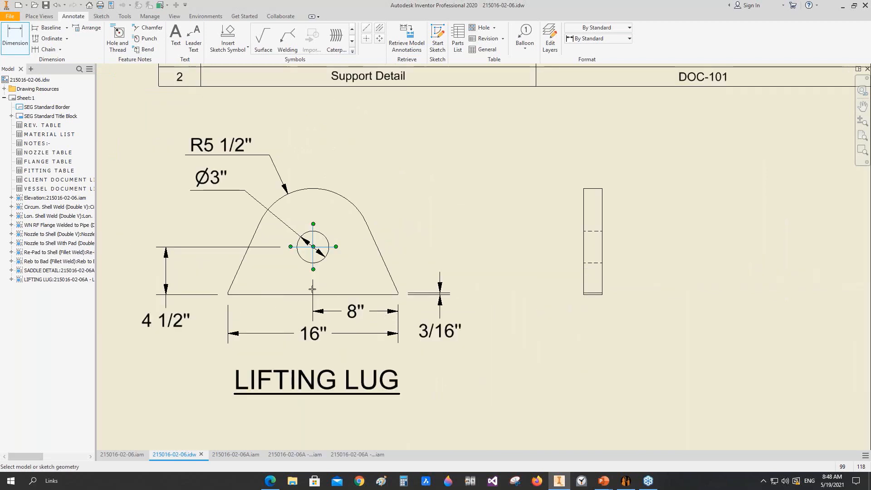
scroll(313, 265, "up", 3)
left_click(312, 260)
scroll(152, 317, "up", 5)
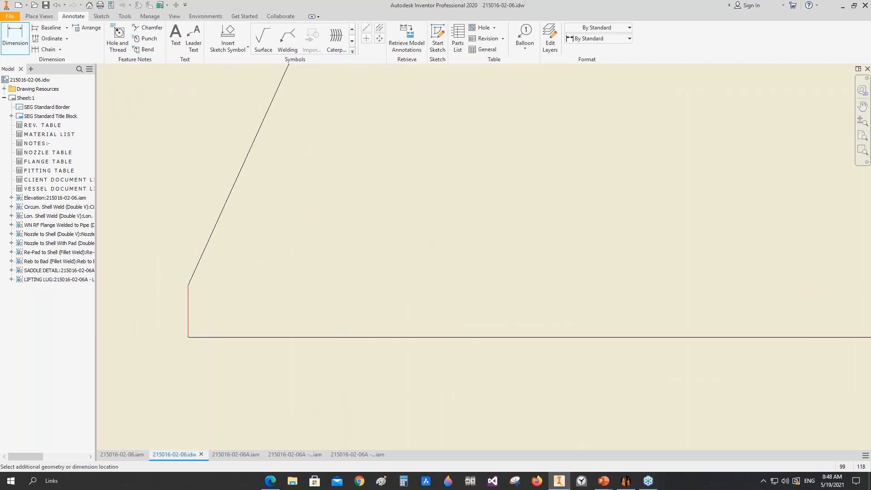
scroll(407, 388, "down", 5)
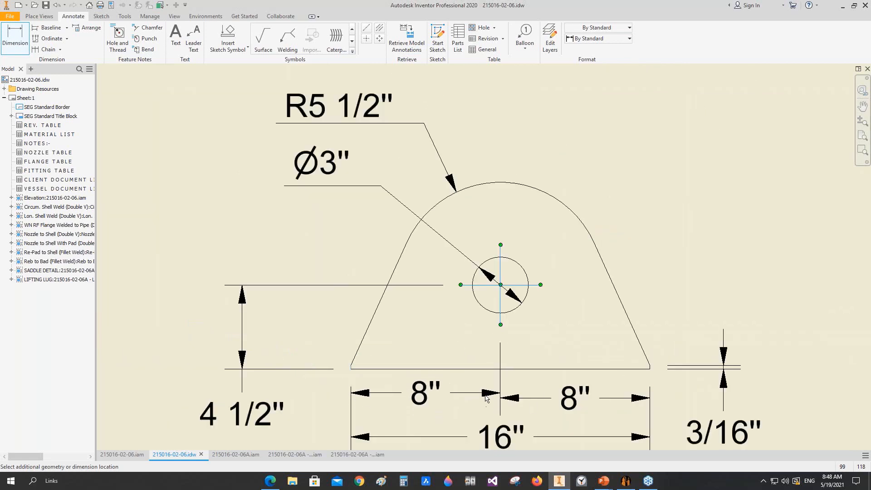
key("Escape")
scroll(484, 402, "down", 4)
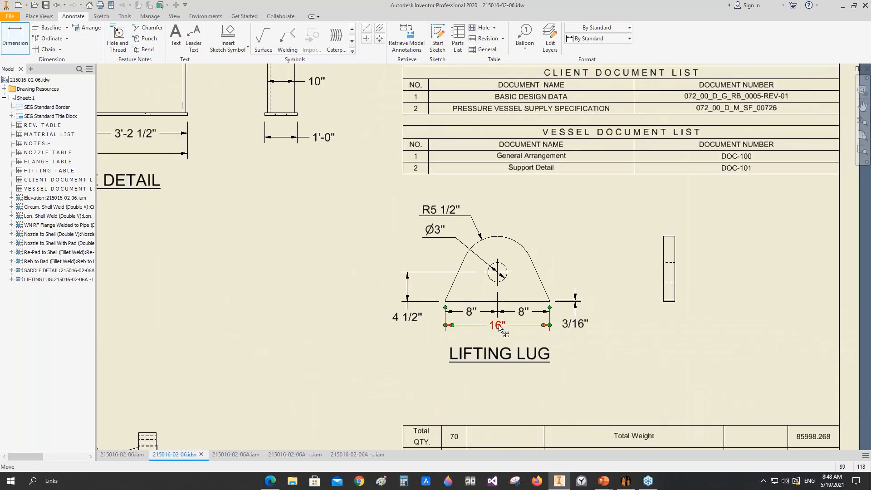
Lower the lug's overall width dimension and its LIFTING LUG label, and apply the SEG linear (ft) style to that dimension
left_click_drag(499, 336, 508, 349)
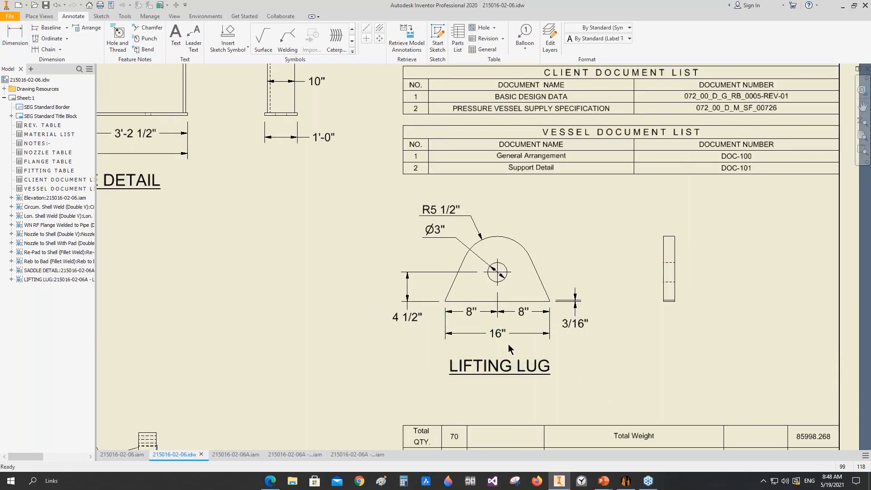
left_click(508, 337)
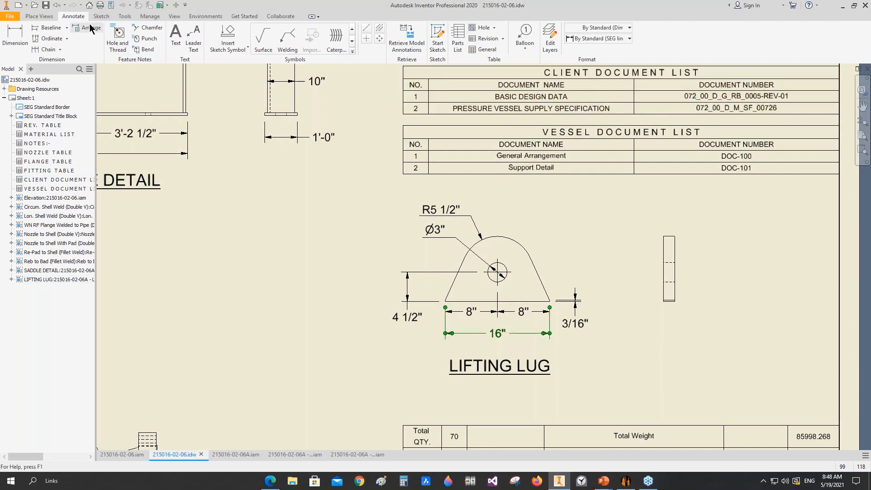
left_click(602, 37)
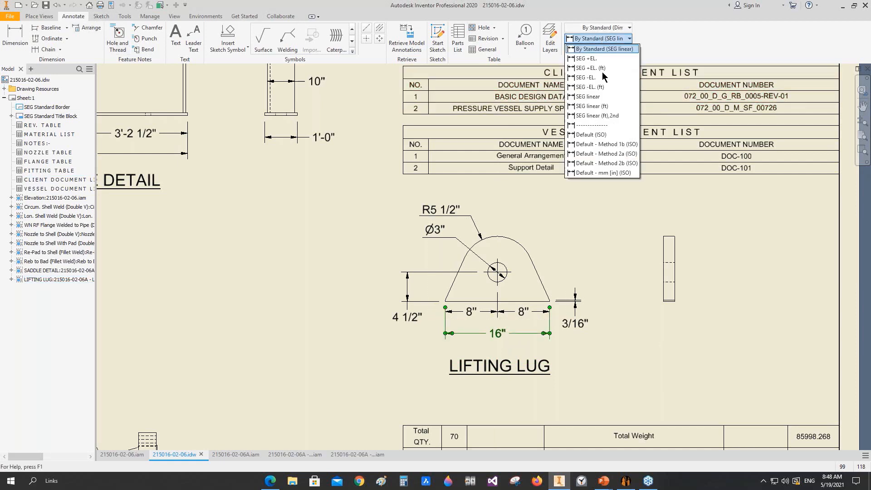
left_click(606, 105)
Move the lug's side view closer to the front view and dimension its plate thickness above the view
scroll(668, 286, "up", 3)
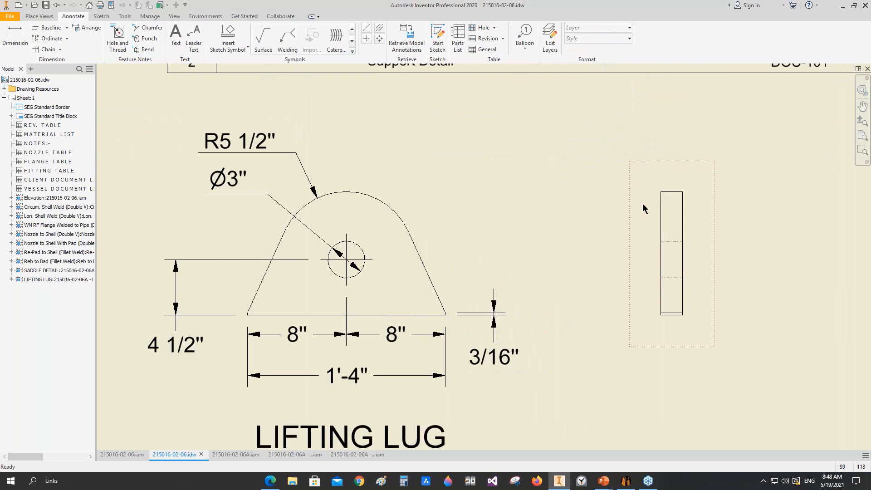
left_click_drag(642, 205, 592, 207)
left_click_drag(531, 219, 531, 219)
key("d")
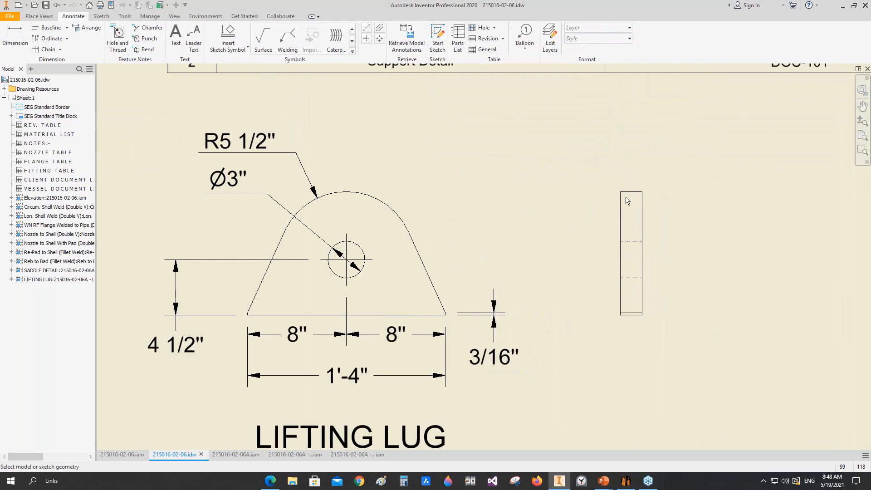
left_click(621, 204)
left_click(642, 195)
left_click(643, 158)
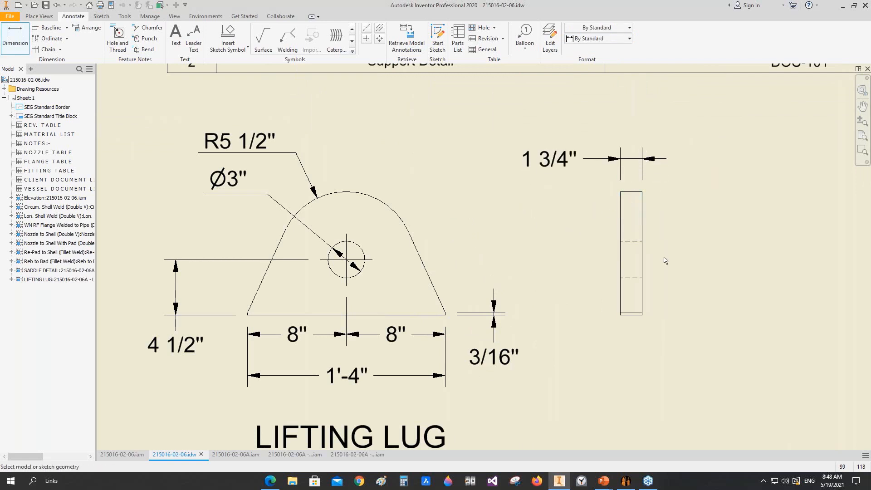
Add a bisector centerline between the hole's two hidden lines in the lug's side view
scroll(663, 257, "up", 2)
left_click(382, 27)
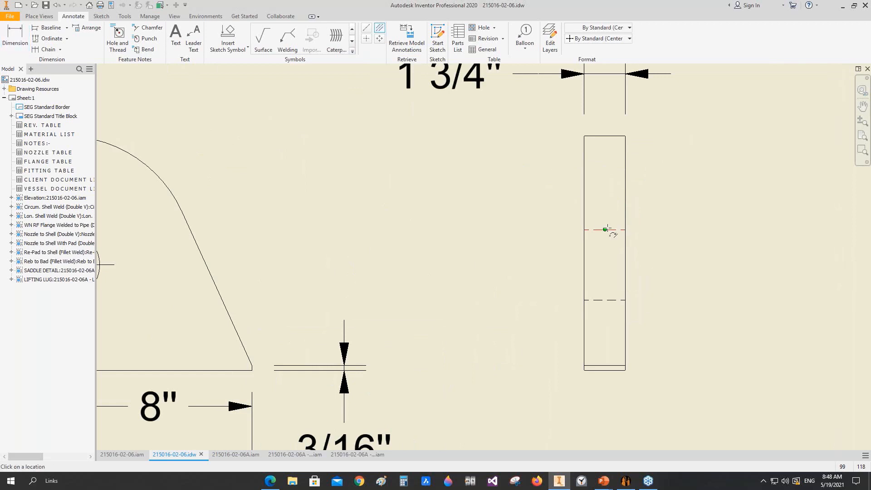
scroll(517, 258, "down", 3)
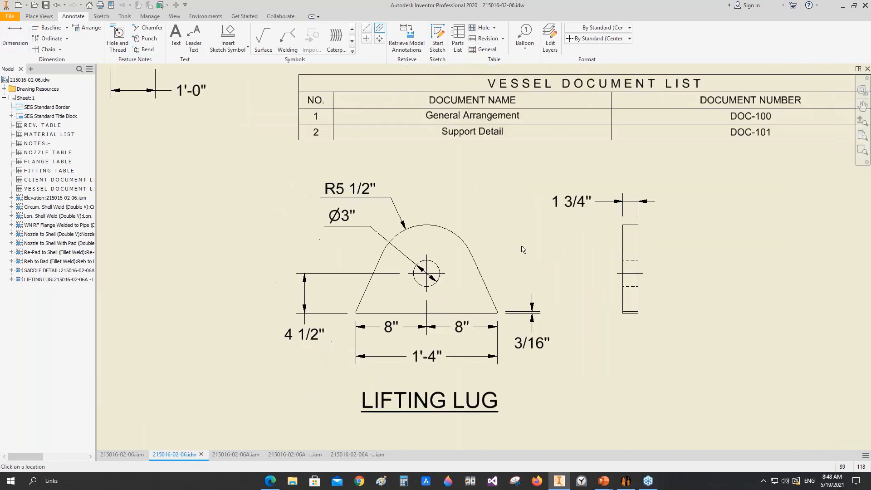
Attach a welding symbol leader to the lower right corner of the lug's side view and run it up to the right
left_click(287, 38)
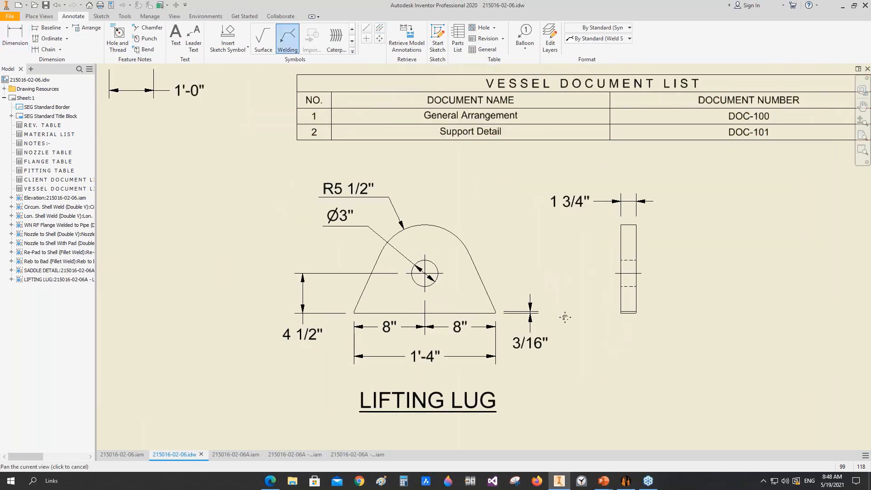
scroll(560, 314, "up", 2)
scroll(559, 315, "down", 1)
left_click(640, 311)
middle_click_drag(648, 221, 586, 271)
right_click(602, 253)
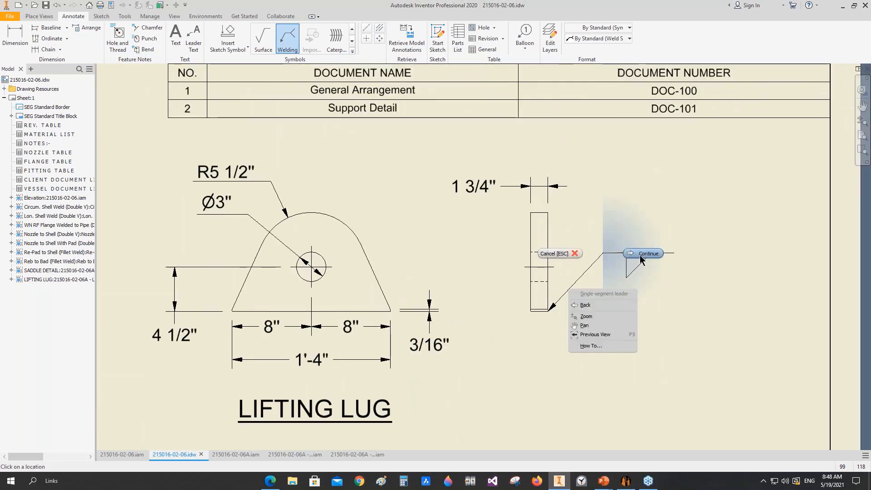
left_click(640, 256)
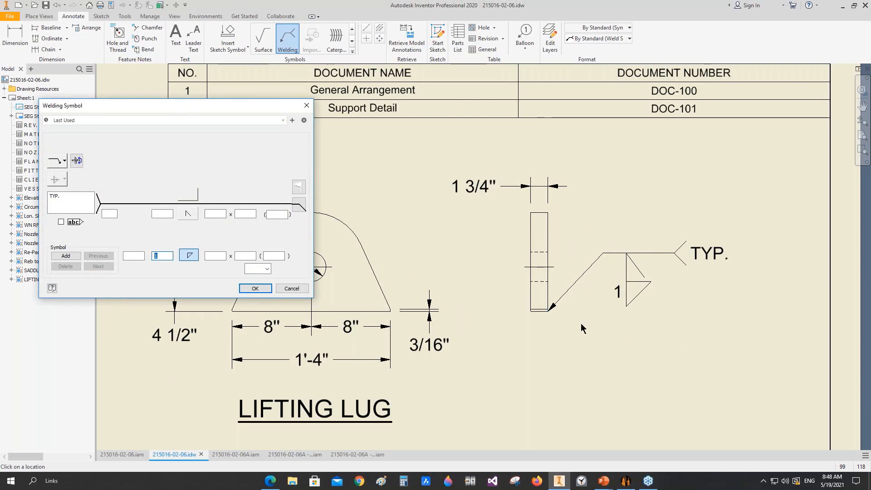
Add a bevel groove and a fillet to the upper side of the TYP. weld symbol and accept it
left_click(193, 197)
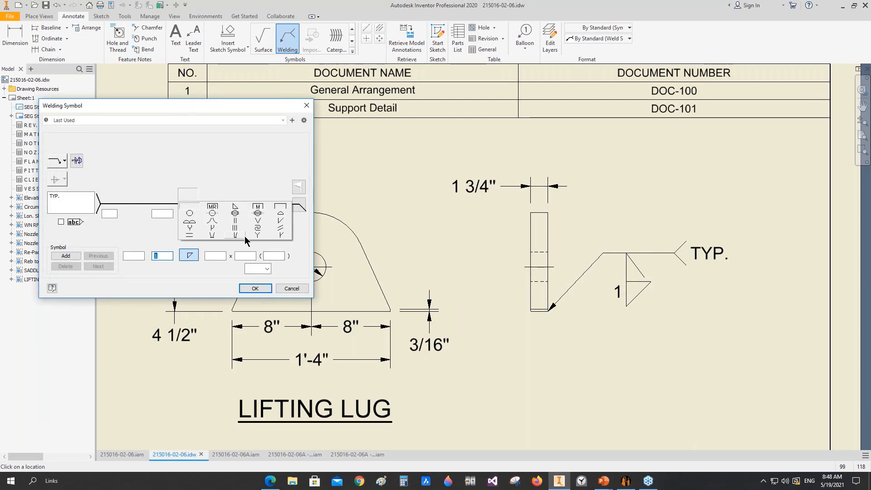
left_click(280, 222)
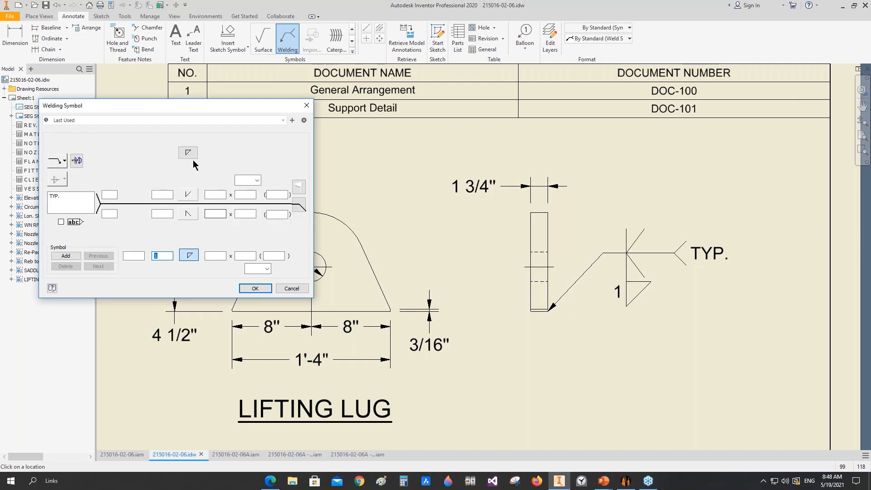
left_click(185, 153)
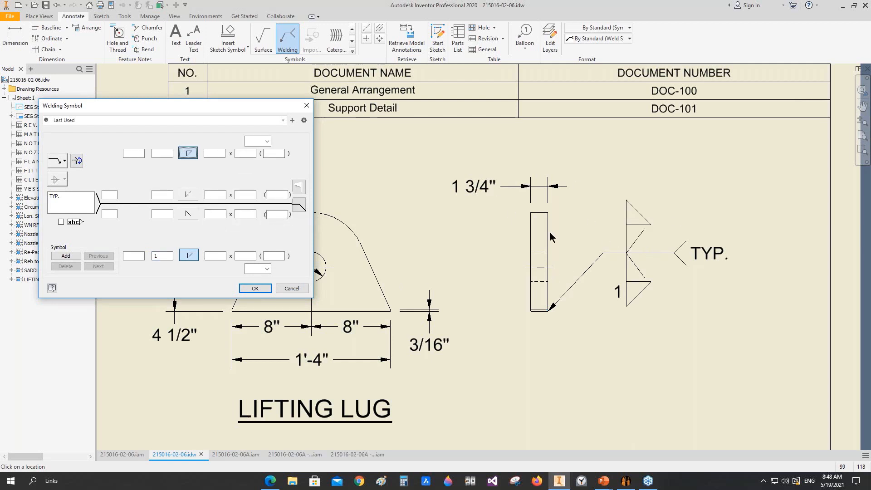
left_click(255, 288)
scroll(598, 332, "down", 5)
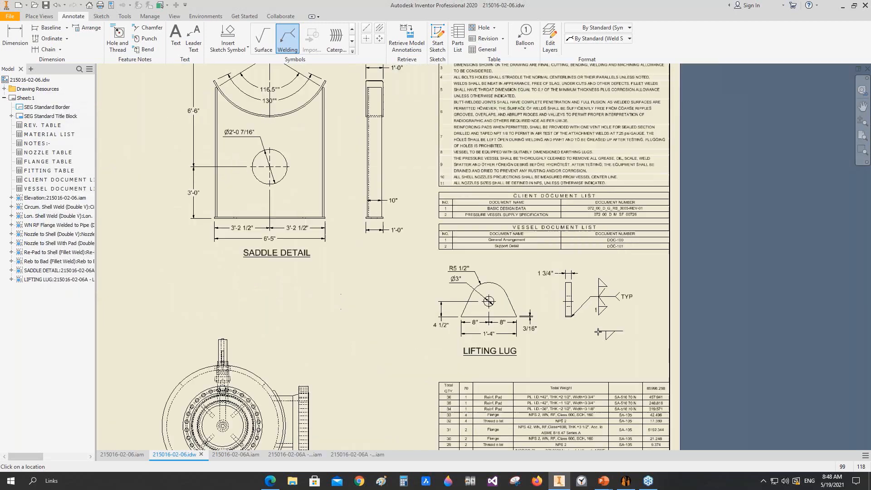
Finish the welding symbol and add horizontal bisector centerlines to the main shell and the lower drum in the Elevation view
right_click(431, 246)
left_click(398, 272)
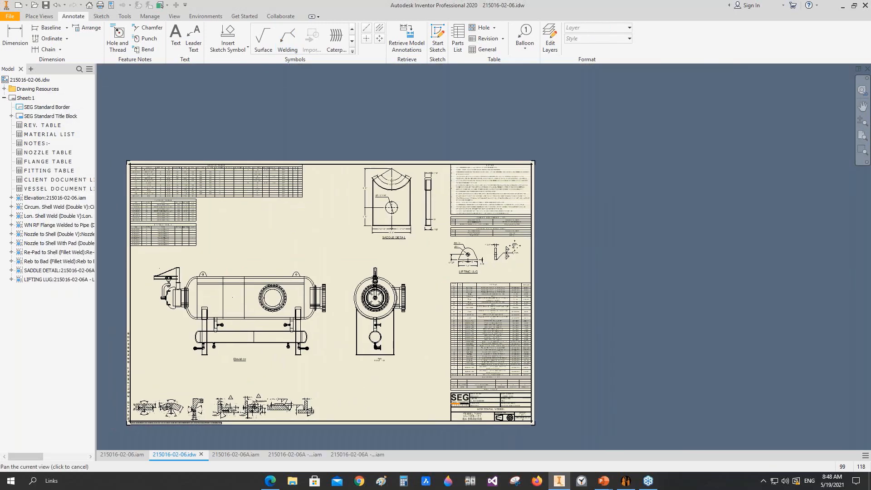
scroll(379, 257, "up", 3)
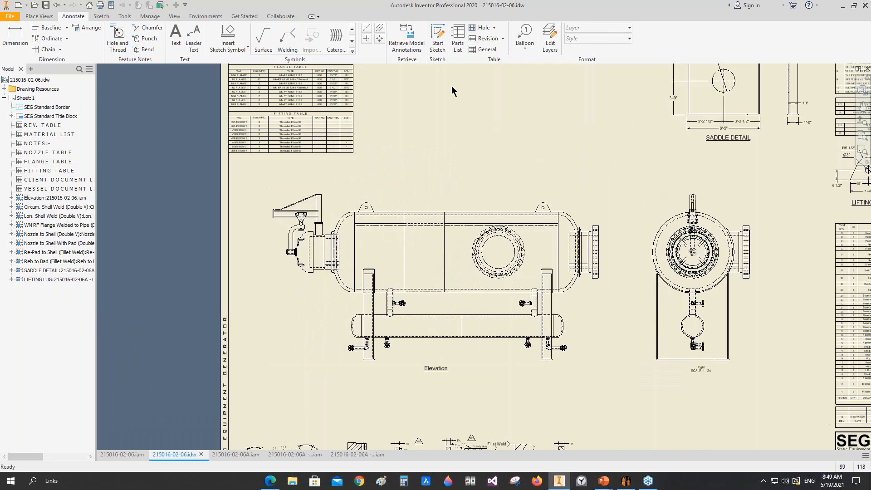
left_click(379, 28)
scroll(426, 208, "up", 2)
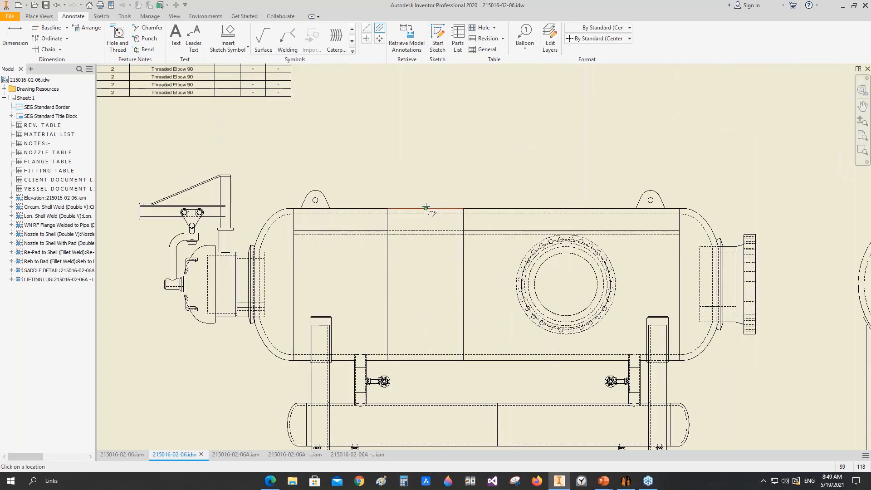
left_click(444, 361)
middle_click_drag(453, 410, 455, 324)
left_click(455, 317)
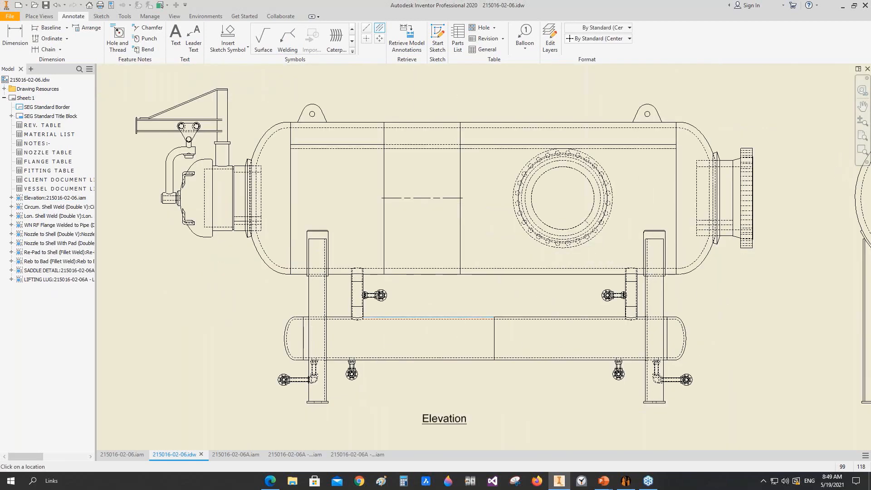
left_click(450, 360)
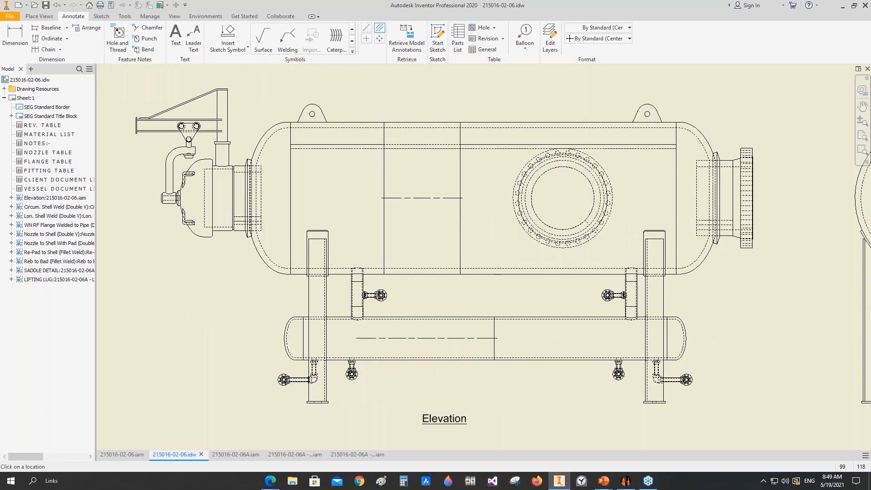
Add bisector centerlines to the left elbowed drain's vertical and horizontal pipes and to the short nozzle beside it in the Elevation view
scroll(396, 258, "up", 6)
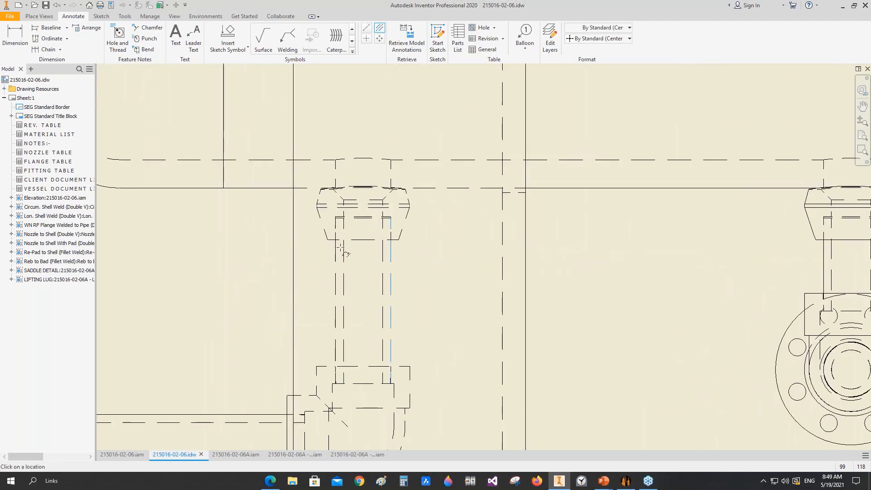
scroll(371, 275, "down", 4)
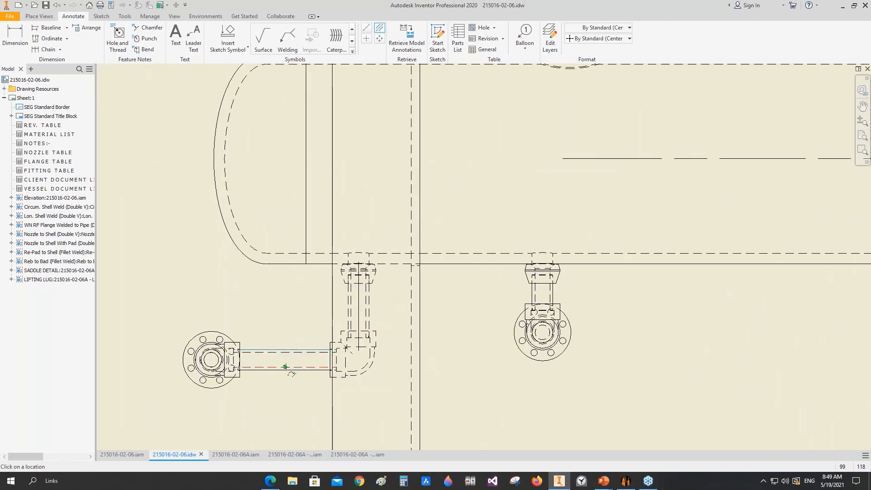
left_click(285, 367)
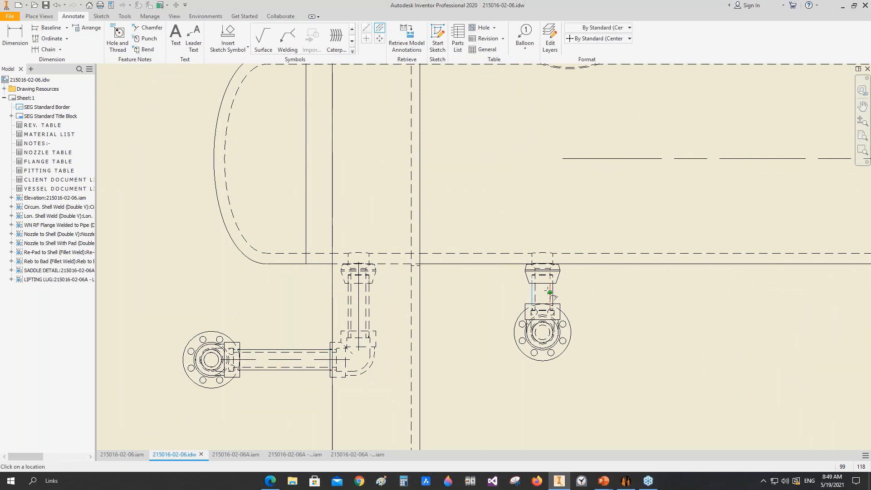
scroll(554, 288, "down", 4)
Add bisector centerlines to the left connecting pipe between shell and drum and to its horizontal side nozzle
scroll(472, 229, "up", 6)
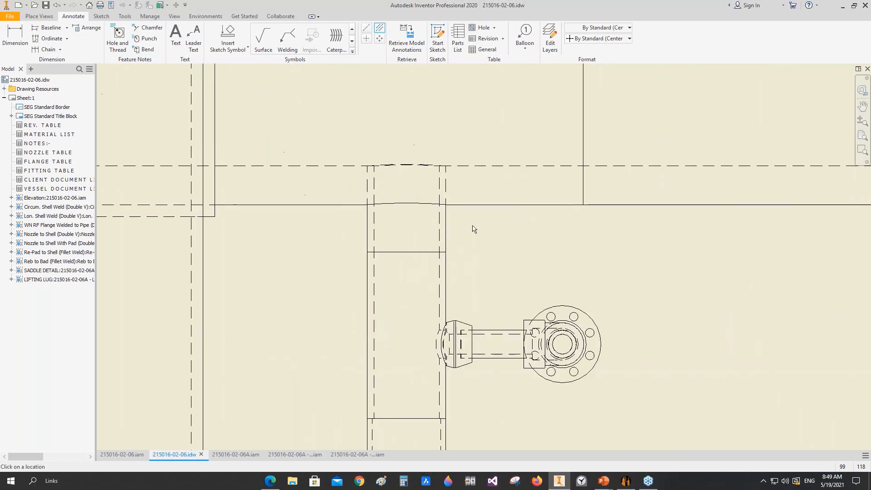
left_click(445, 226)
left_click(367, 226)
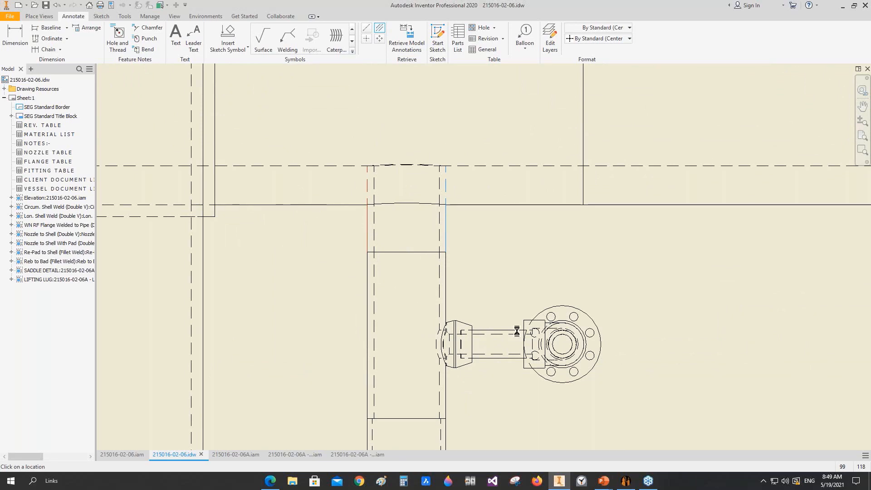
left_click(514, 331)
left_click(505, 358)
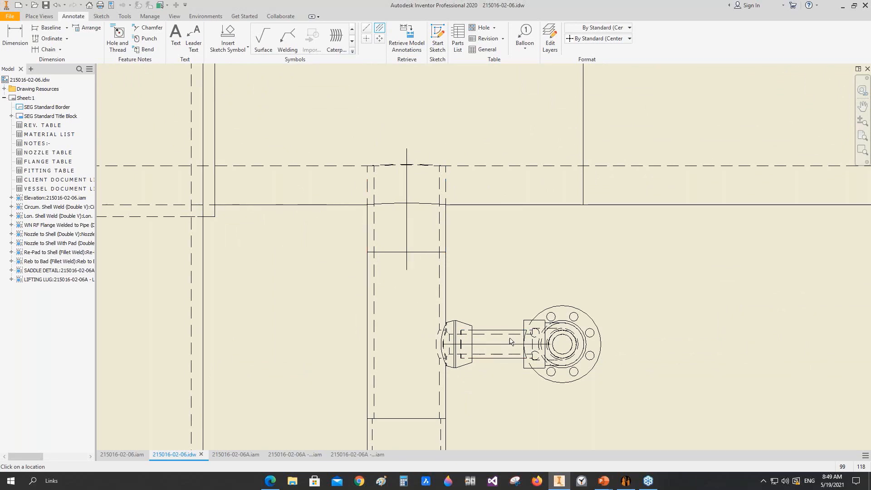
scroll(582, 319, "down", 5)
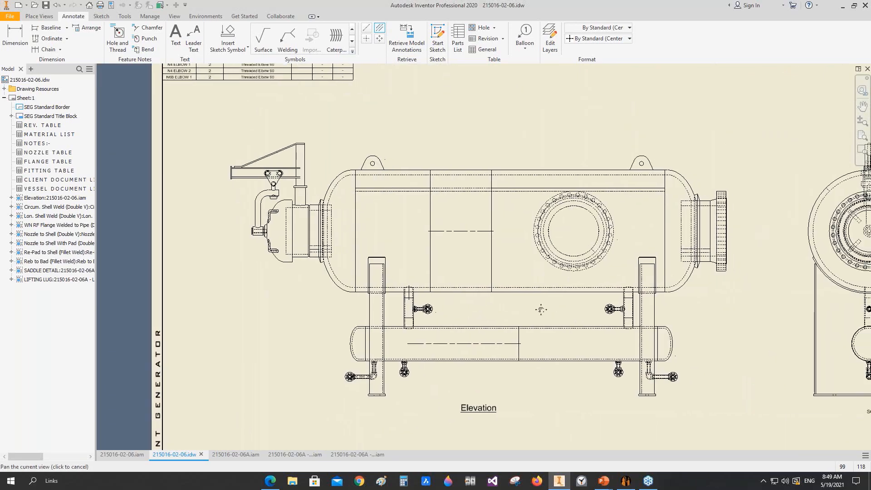
Add vertical bisector centerlines to the left and right saddles in the Elevation view
scroll(540, 305, "down", 2)
scroll(454, 299, "up", 4)
scroll(365, 298, "down", 5)
scroll(364, 298, "up", 5)
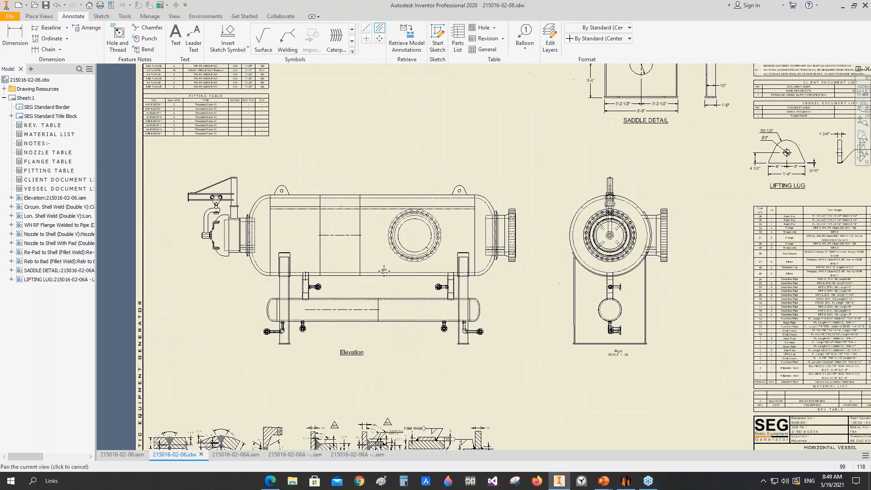
left_click(331, 253)
scroll(384, 262, "down", 5)
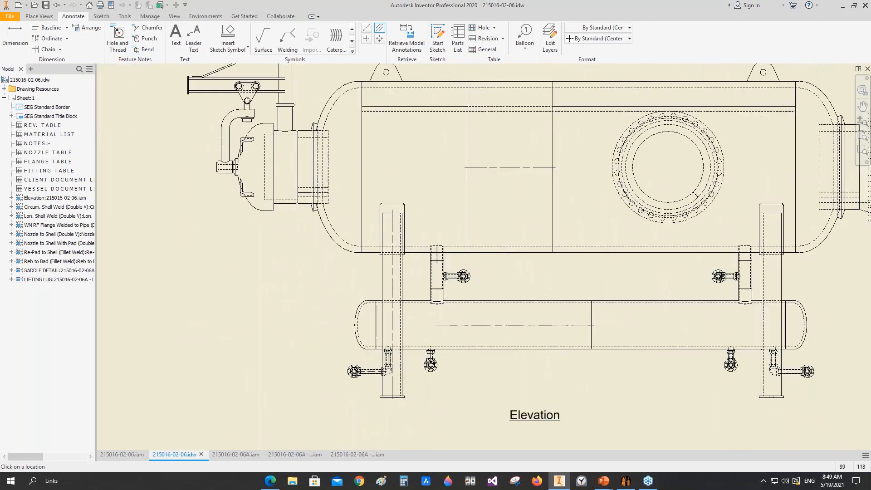
scroll(449, 221, "up", 5)
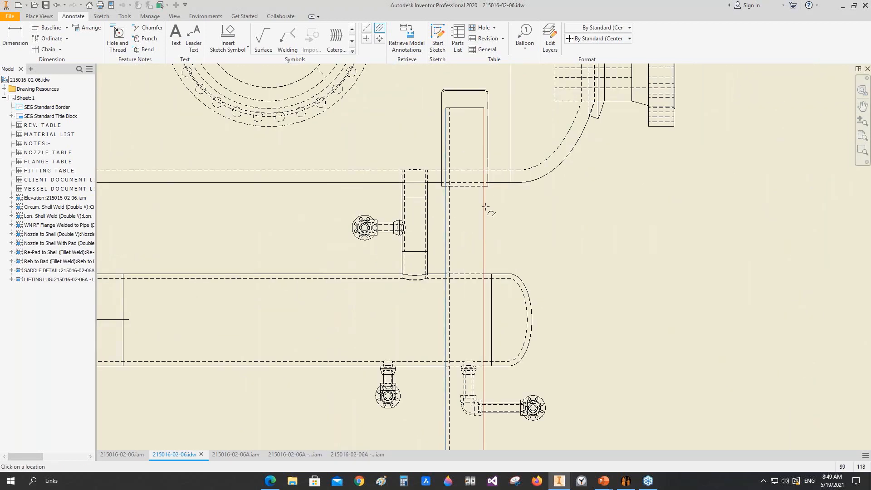
Add bisector centerlines to the right connecting pipe between shell and drum and to its horizontal side nozzle
scroll(430, 193, "up", 5)
left_click(416, 234)
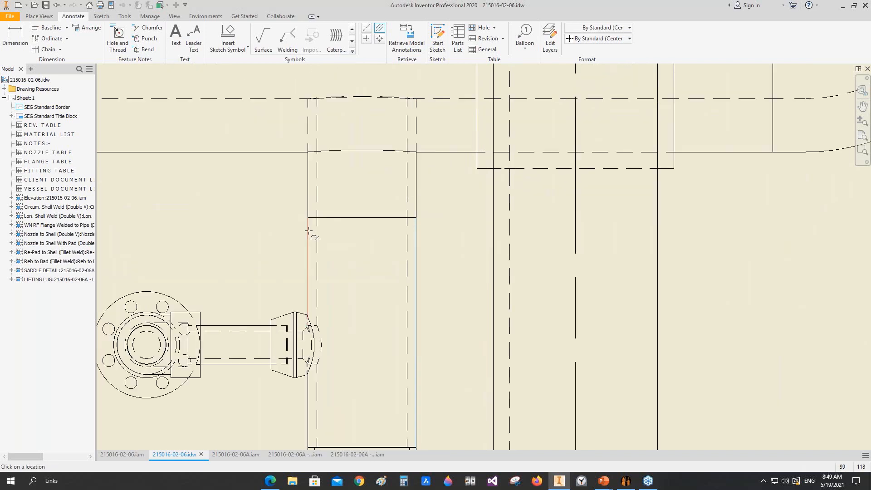
left_click(248, 364)
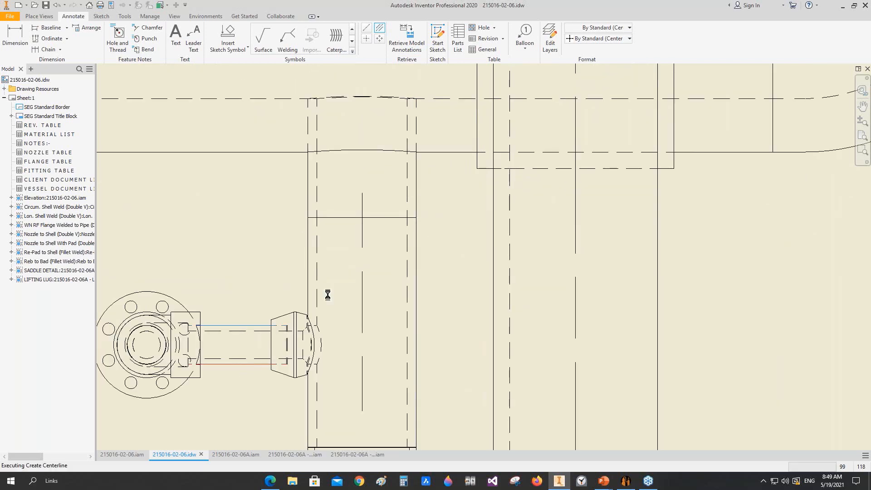
scroll(382, 235, "down", 5)
scroll(539, 180, "up", 3)
Add bisector centerlines to the right short nozzle under the drum and to both pipes of the right elbowed drain
scroll(538, 180, "down", 4)
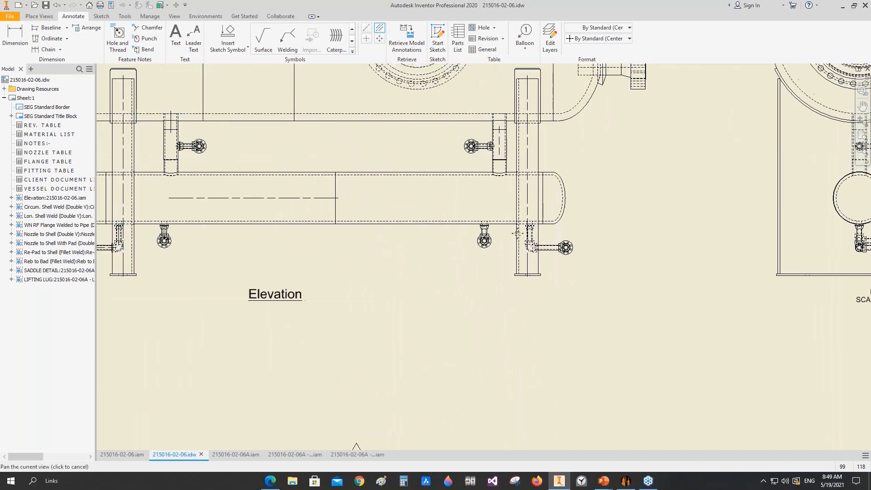
scroll(450, 251, "up", 4)
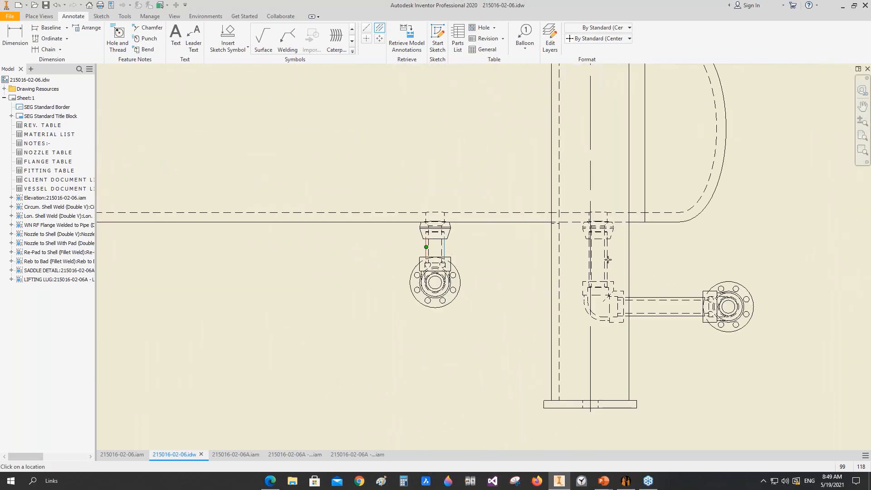
scroll(608, 257, "up", 3)
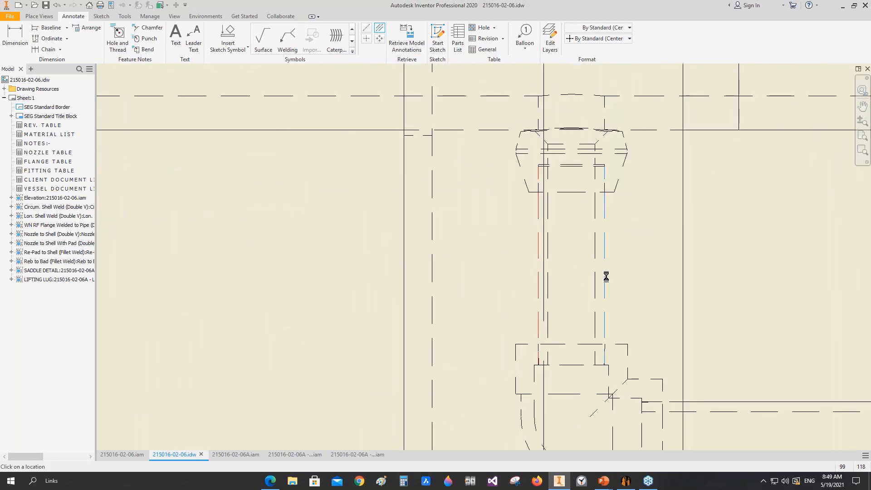
scroll(548, 261, "down", 3)
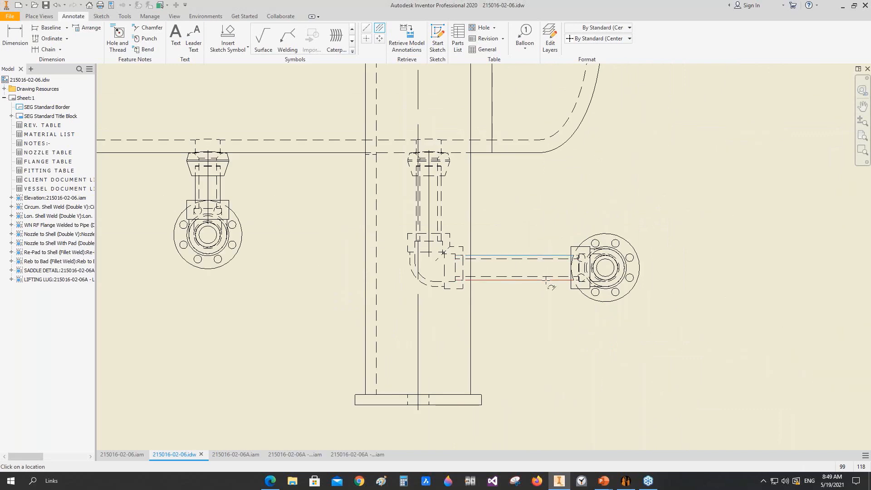
scroll(511, 268, "down", 5)
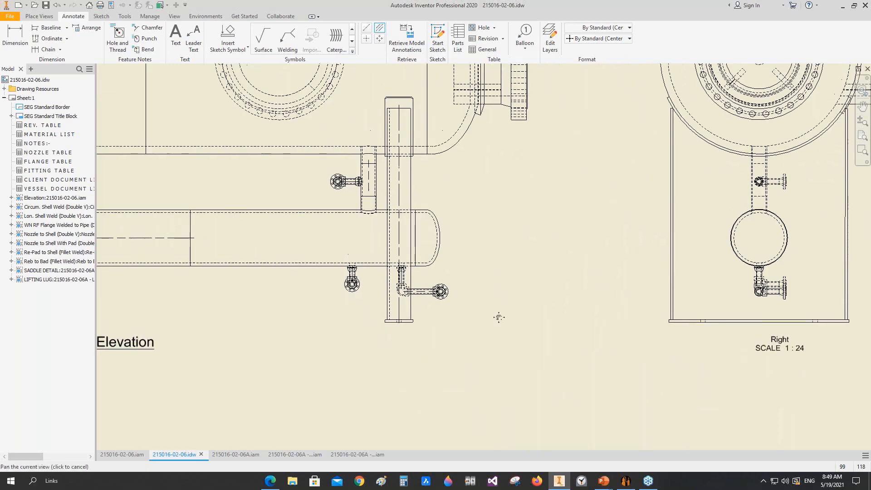
Add bisector centerlines in the Right view to the connecting pipe's side nozzle and the two horizontal nozzle pipes below the drum
scroll(654, 317, "up", 3)
scroll(590, 273, "up", 2)
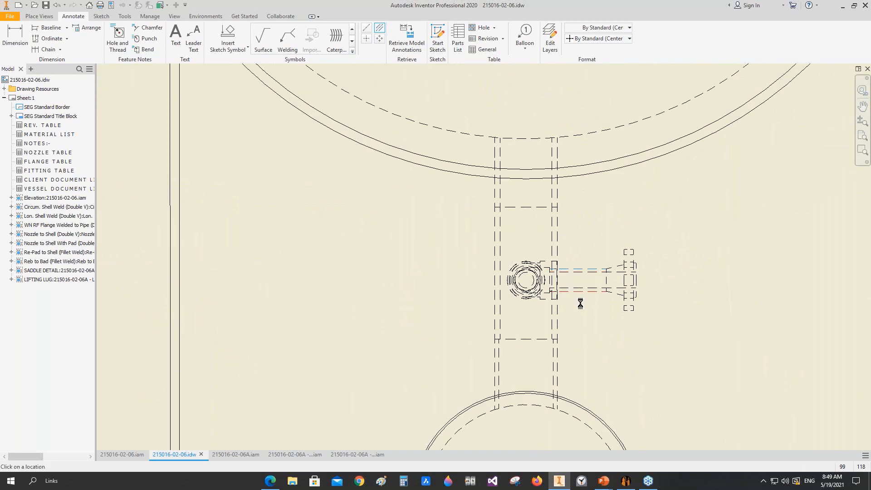
scroll(557, 317, "down", 4)
scroll(557, 317, "up", 3)
scroll(477, 323, "up", 2)
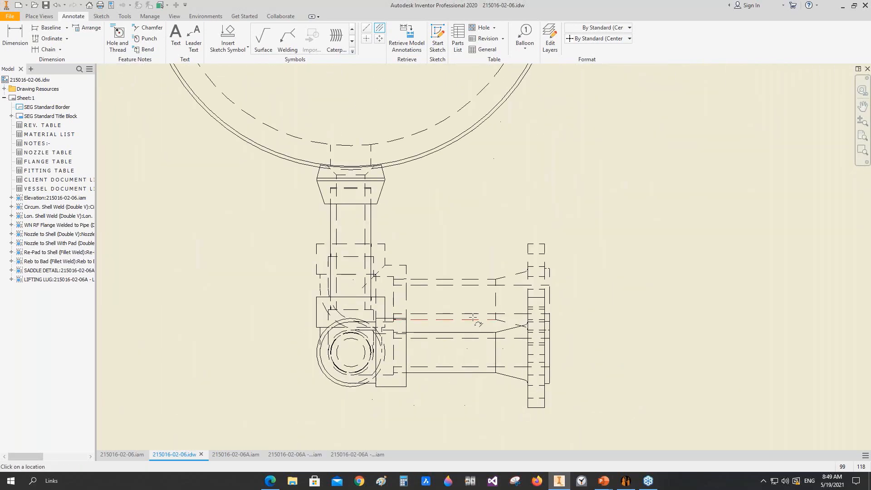
left_click(468, 280)
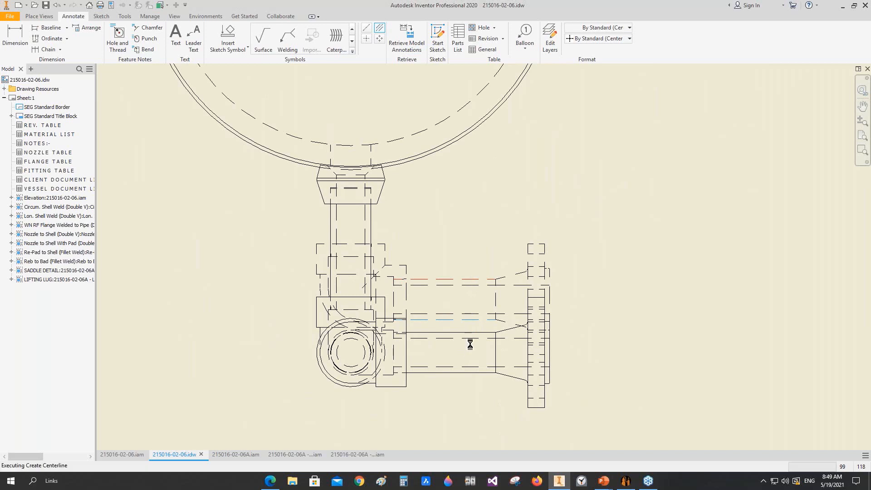
left_click(472, 333)
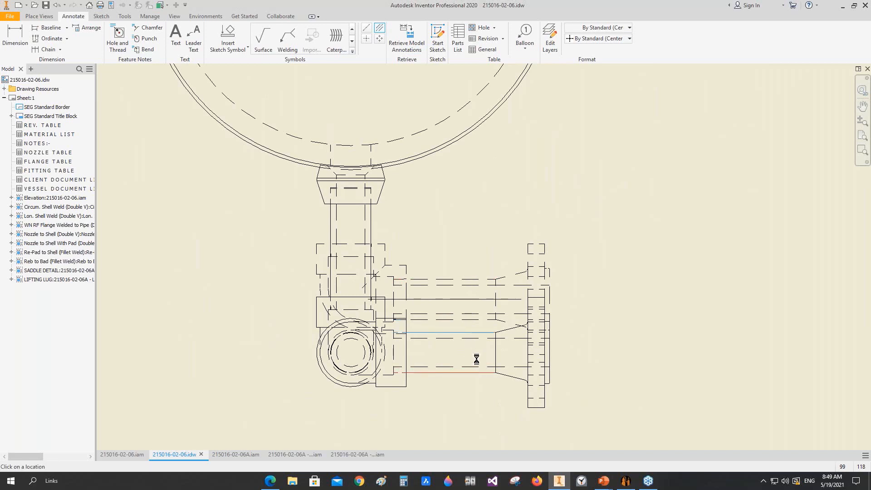
scroll(477, 359, "down", 3)
scroll(375, 324, "up", 1)
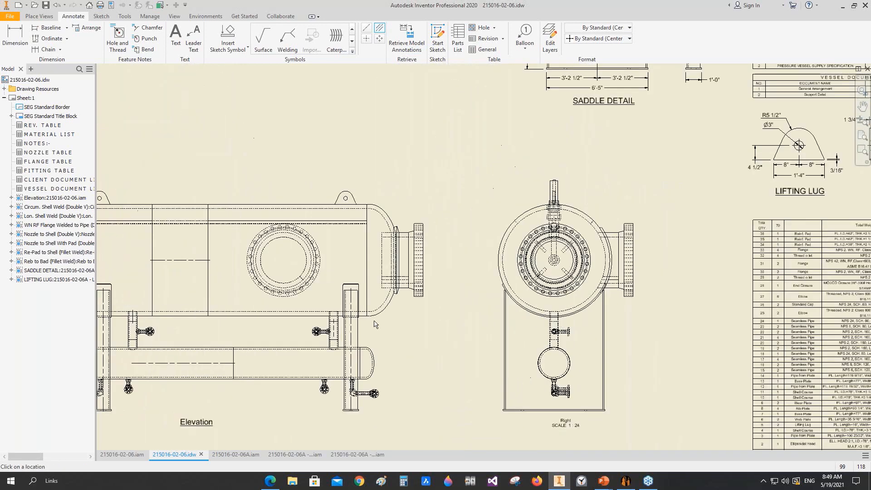
scroll(371, 324, "down", 2)
scroll(181, 390, "up", 2)
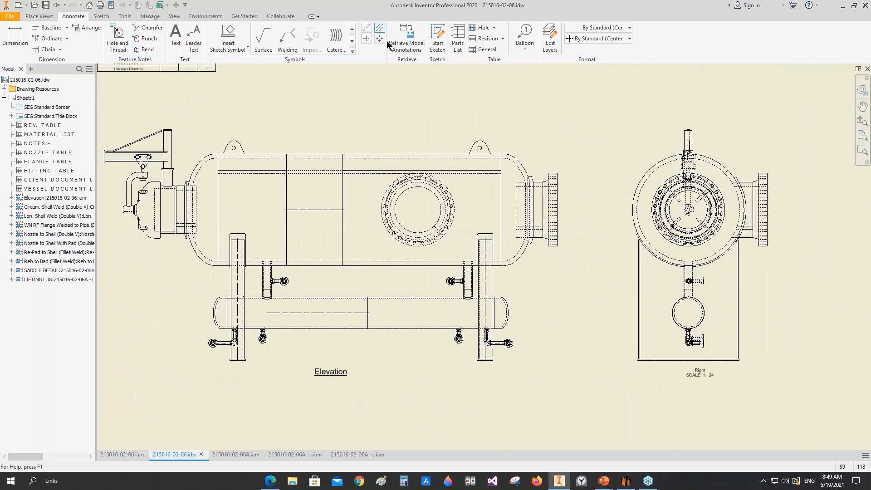
Place center marks on the lifting lug holes, the large nozzle flange and the small nozzle flanges in the Elevation view
left_click(366, 39)
scroll(430, 195, "up", 2)
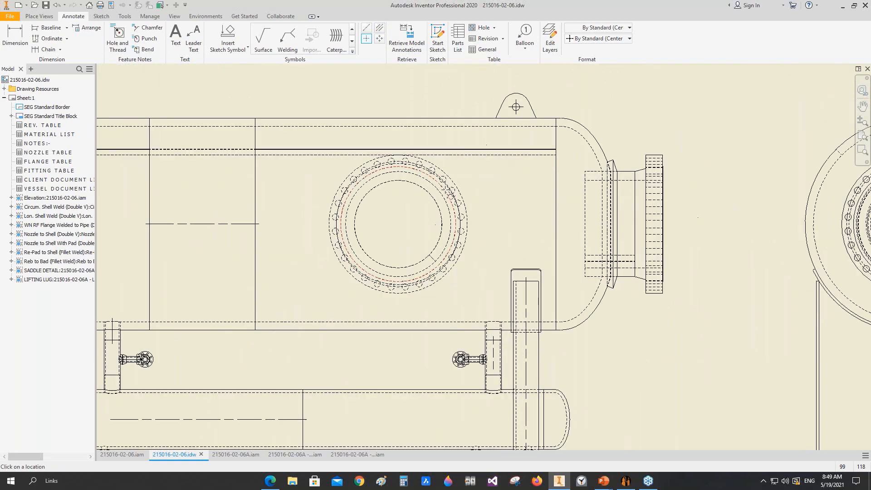
scroll(419, 188, "down", 2)
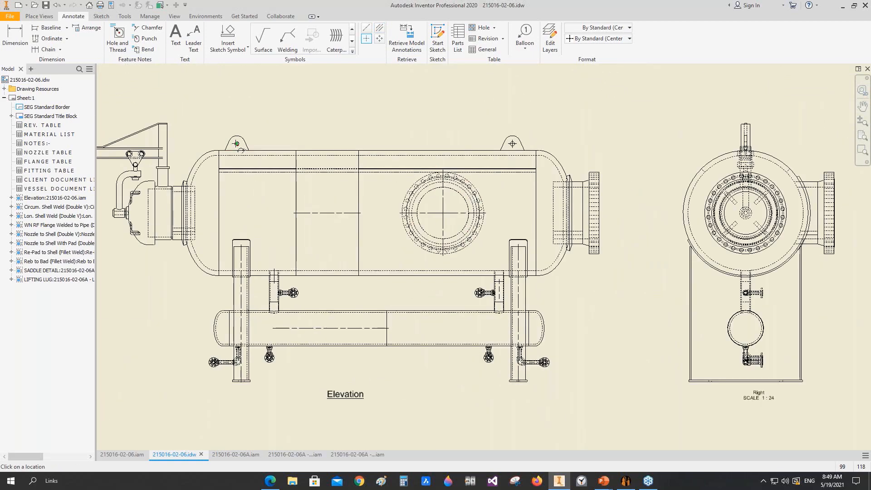
scroll(299, 302, "up", 2)
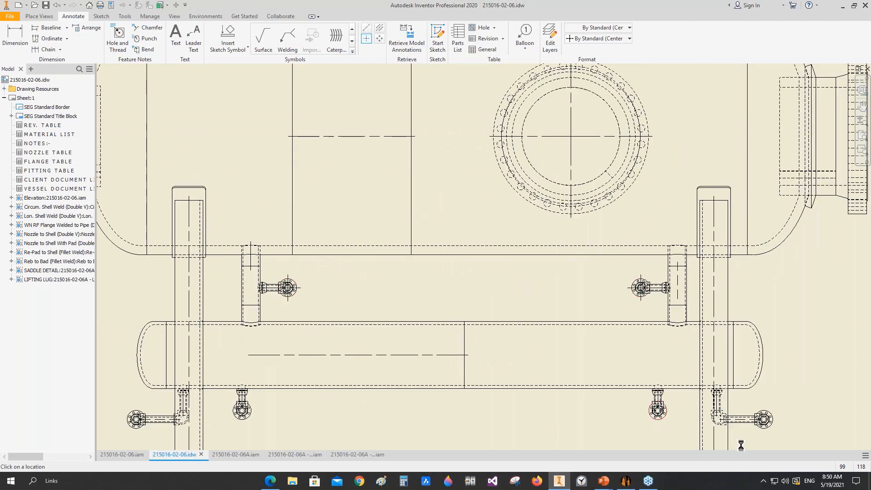
left_click(770, 431)
Place center marks on the main shell circle and the lower drum circle in the Right view
scroll(329, 368, "down", 5)
scroll(361, 221, "up", 6)
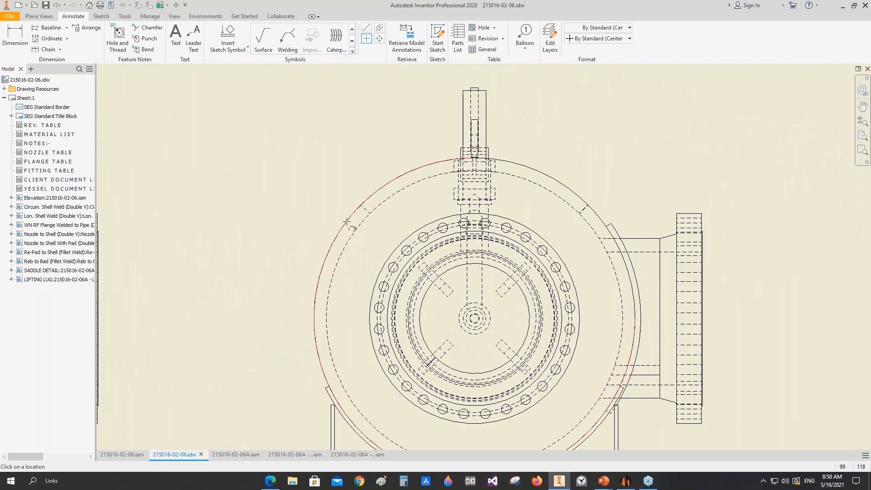
scroll(555, 196, "down", 2)
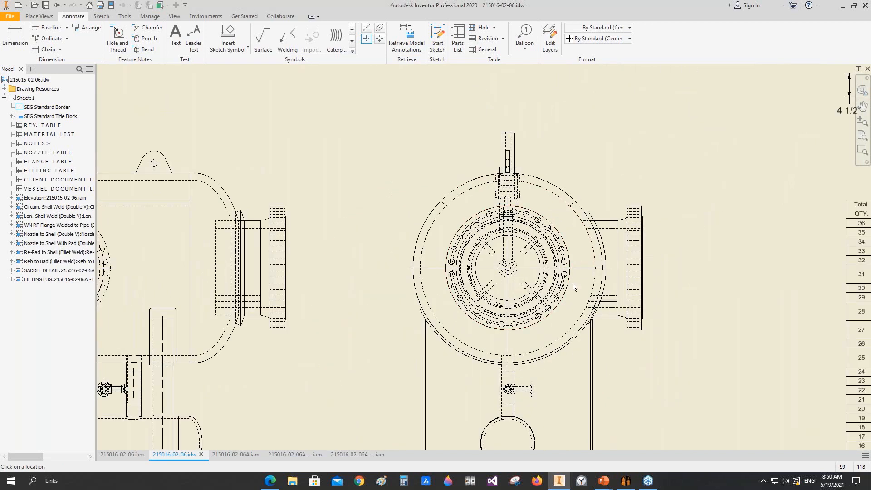
middle_click_drag(539, 430, 524, 327)
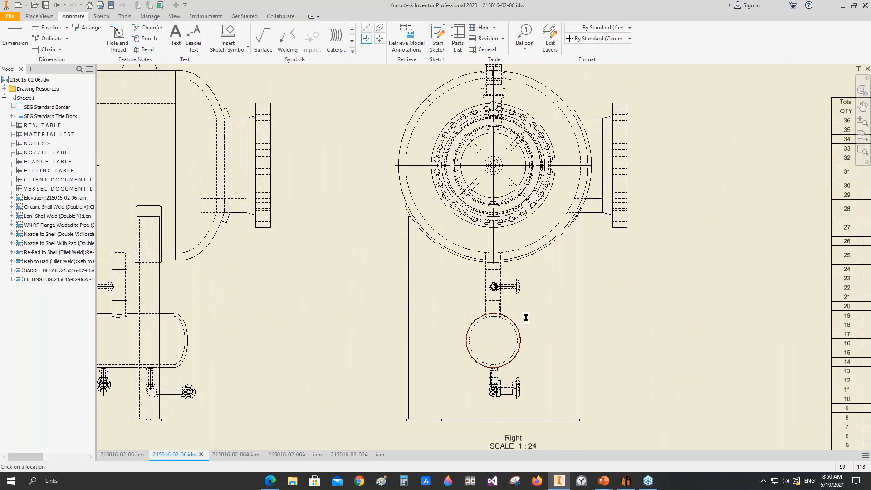
scroll(530, 335, "up", 3)
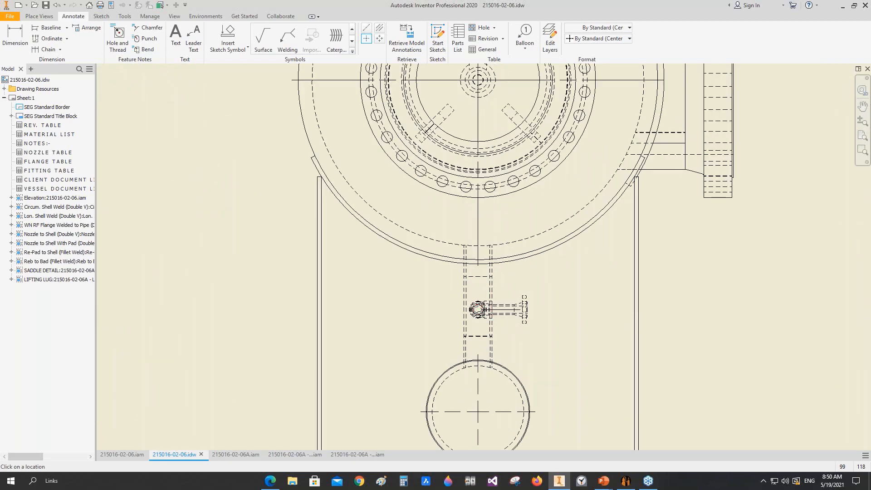
In the Elevation view, extend the main shell's horizontal centerline to the closure end and the lower drum's centerline beyond both its ends
scroll(538, 277, "down", 7)
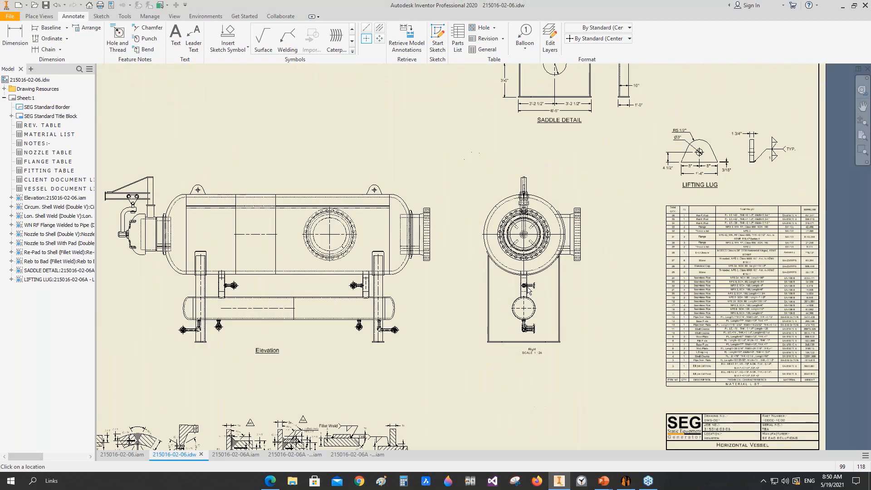
middle_click_drag(538, 277, 540, 287)
key("Escape")
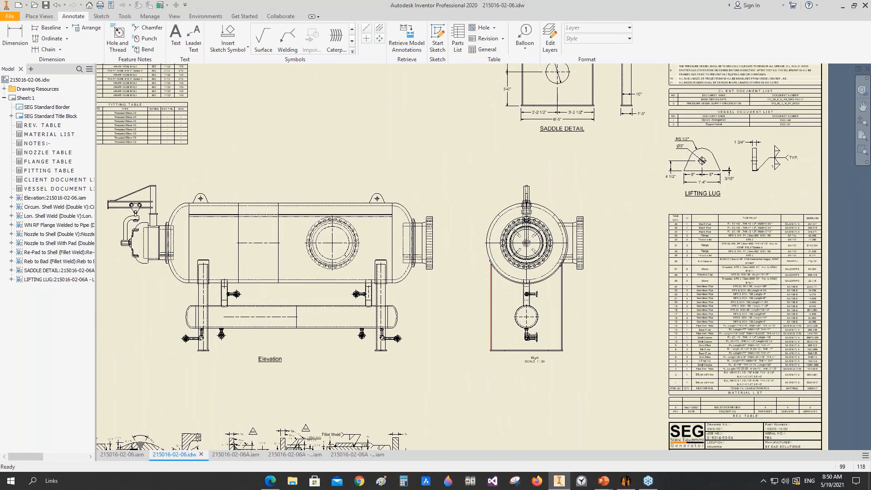
scroll(322, 265, "up", 3)
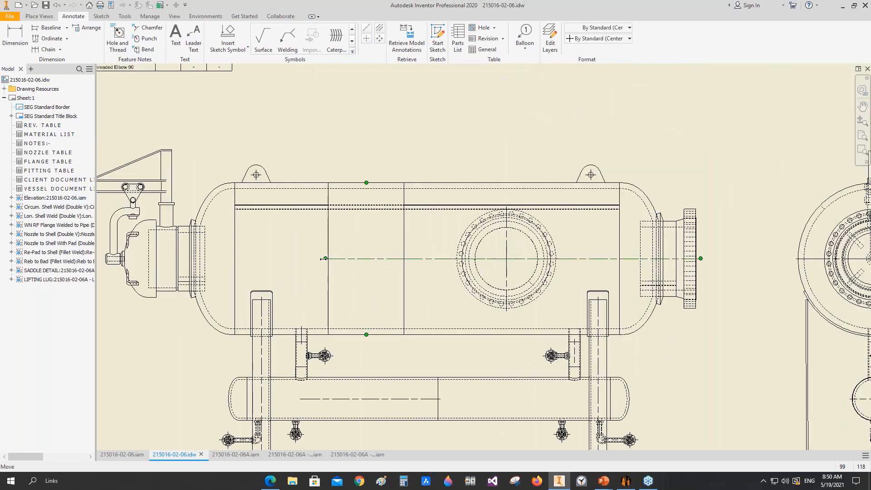
left_click_drag(325, 259, 109, 262)
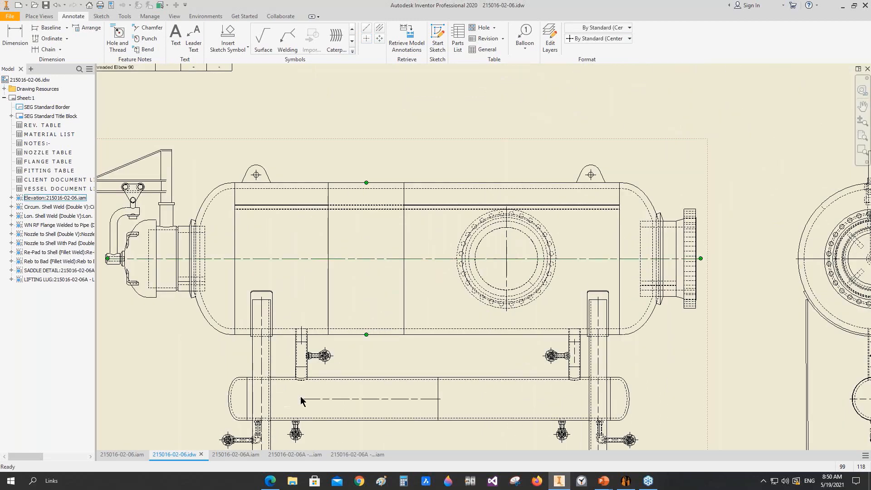
left_click_drag(437, 398, 561, 402)
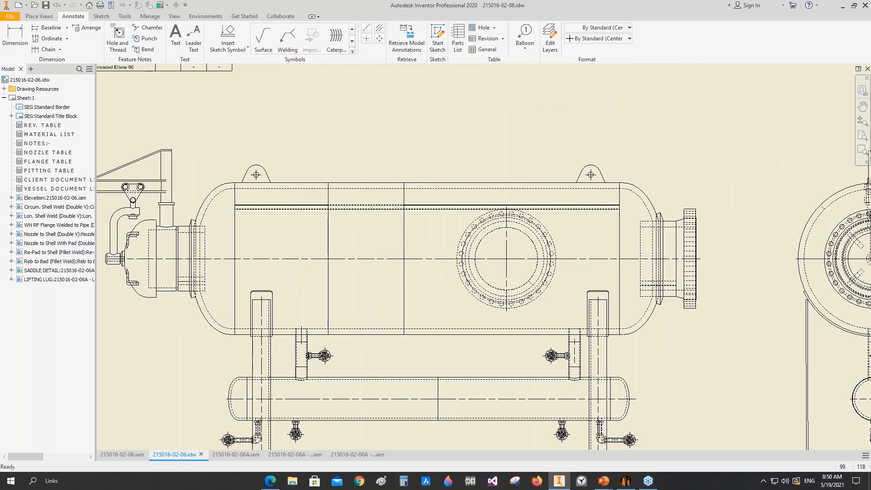
Draw a vertical centerline along the left head's tangent line in the Elevation view, from the shell's upper edge to its lower edge
scroll(631, 394, "down", 3)
mouse_move(648, 413)
middle_mouse_down()
mouse_move(584, 352)
mouse_move(558, 343)
middle_mouse_up()
scroll(517, 288, "up", 2)
left_click(23, 36)
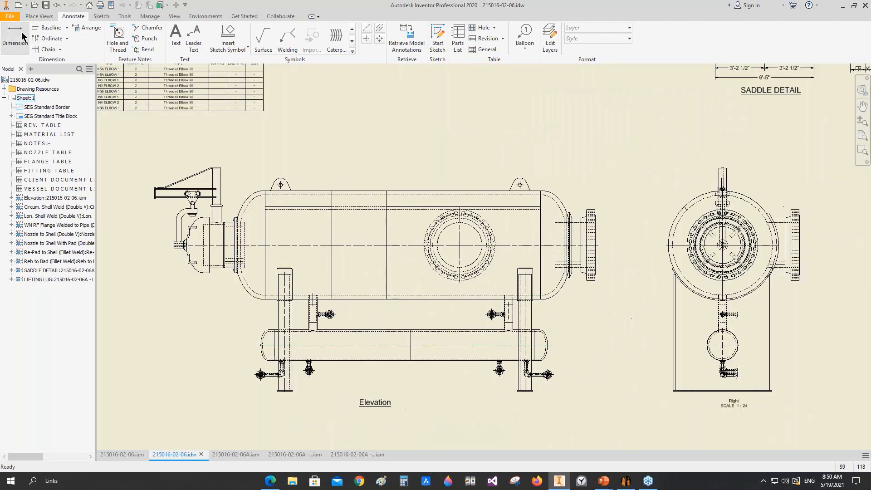
left_click(366, 30)
scroll(272, 188, "up", 8)
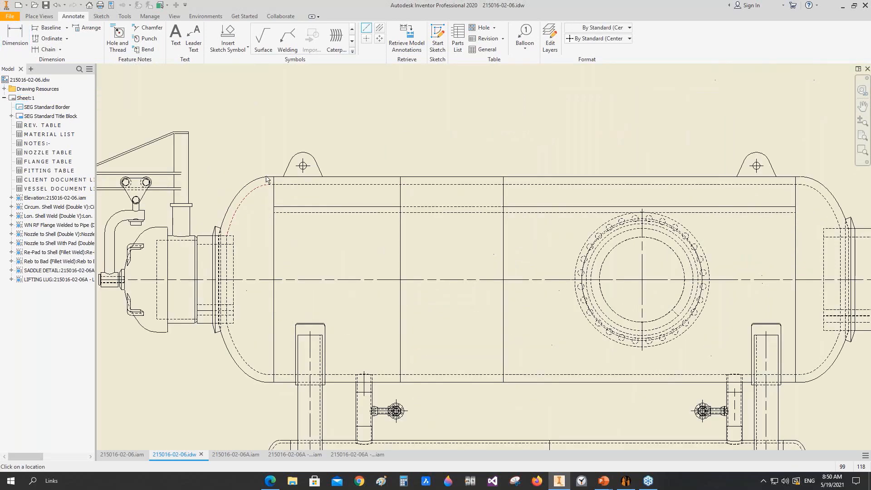
scroll(277, 181, "down", 5)
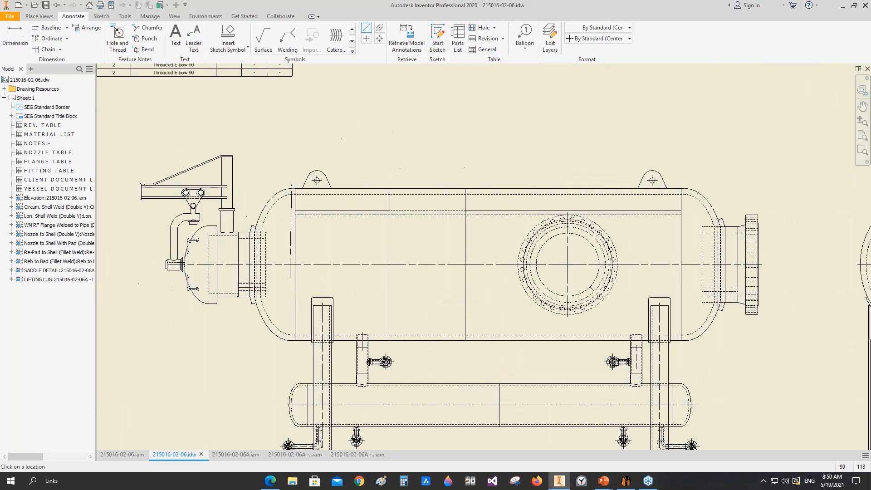
scroll(293, 343, "up", 5)
left_click(297, 341)
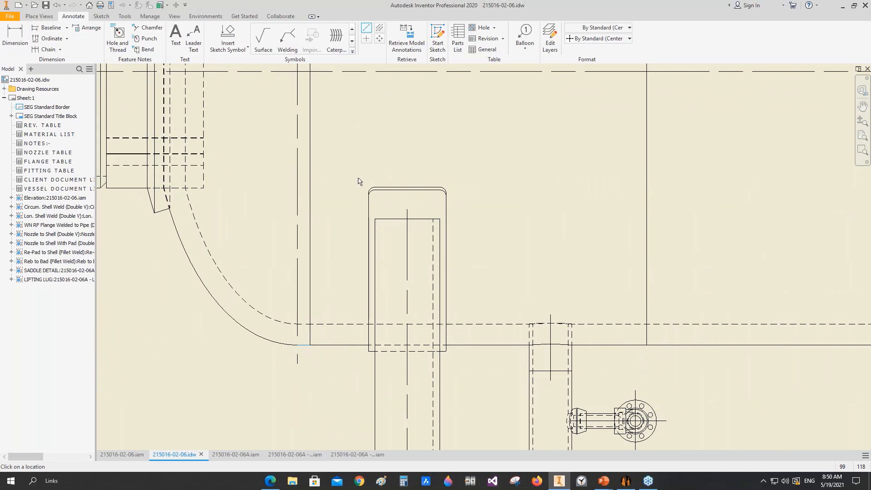
scroll(382, 188, "down", 4)
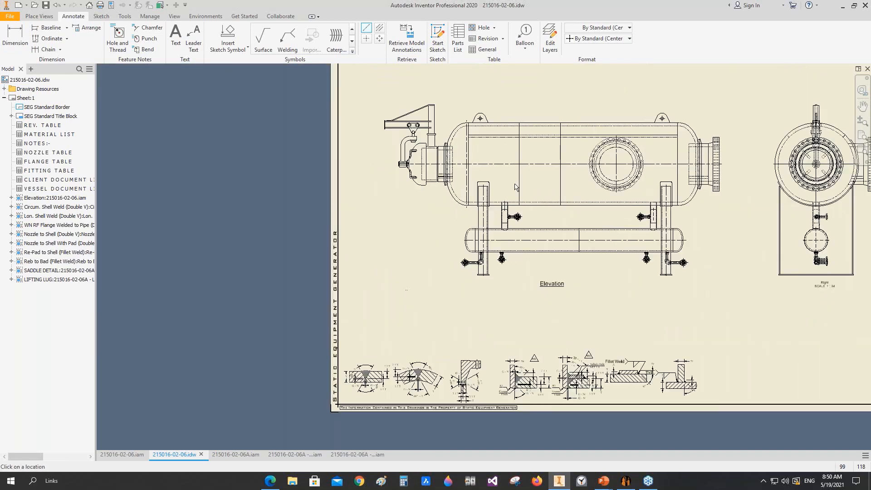
scroll(473, 131, "up", 7)
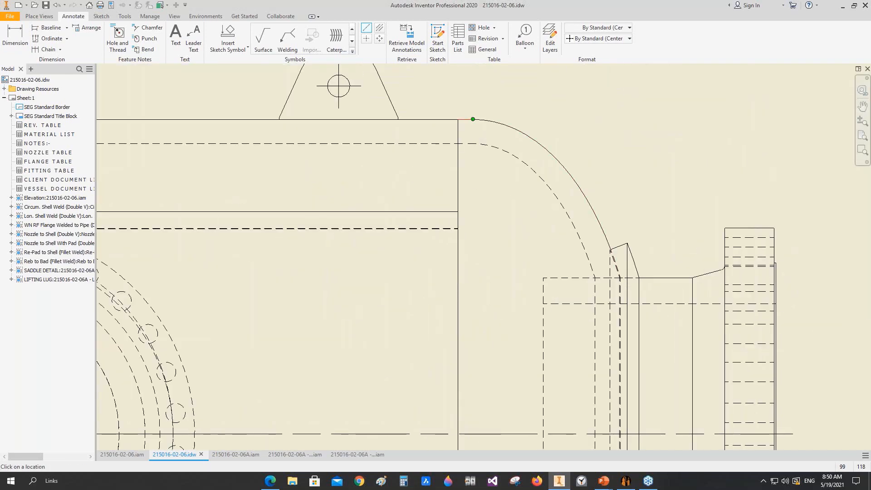
scroll(474, 158, "down", 3)
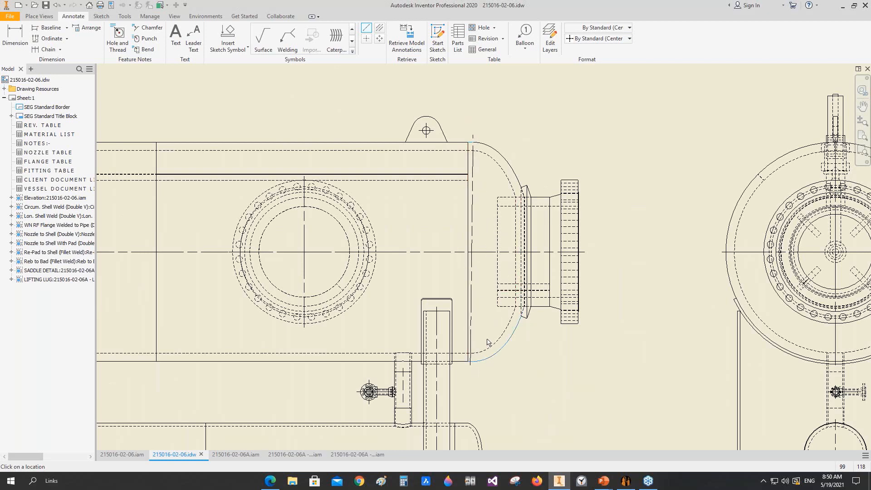
right_click(497, 296)
key("Escape")
Draw a vertical centerline along the right head's tangent line in the Elevation view, joining the upper and lower tangent points
scroll(473, 142, "up", 3)
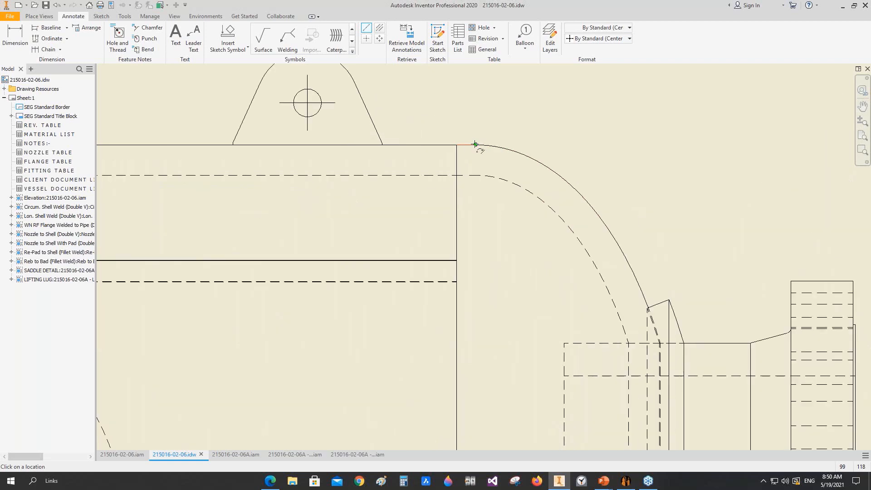
scroll(469, 156, "down", 4)
scroll(466, 372, "up", 4)
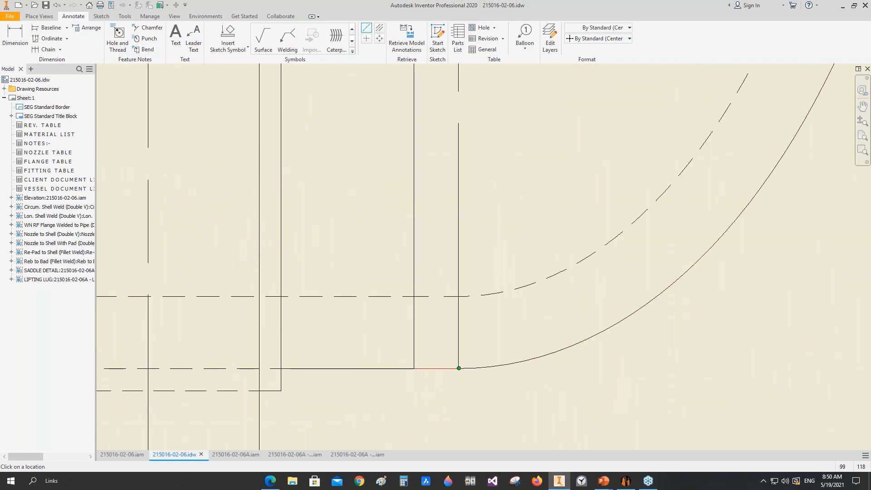
right_click(492, 223)
left_click(518, 221)
scroll(499, 226, "down", 5)
scroll(321, 221, "up", 3)
Dimension the length between the two head tangent lines above the shell, and the left head's offset from tangent line to weld seam
key("d")
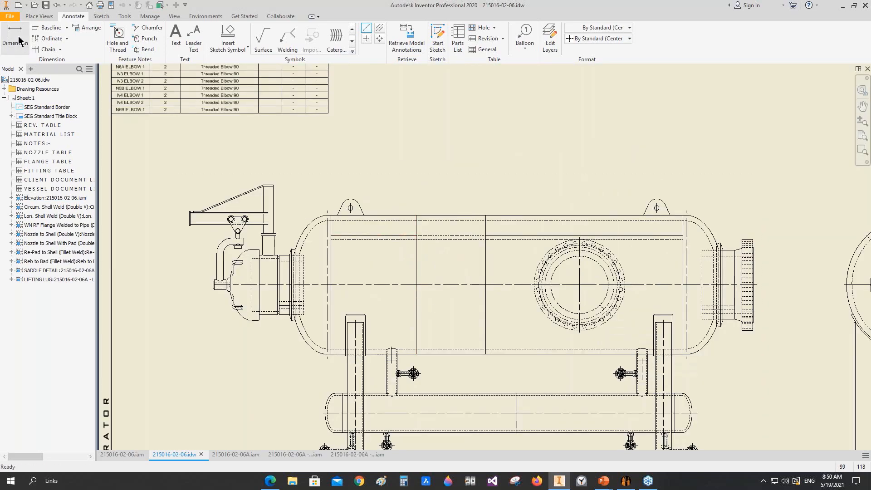
left_click(327, 225)
left_click(686, 227)
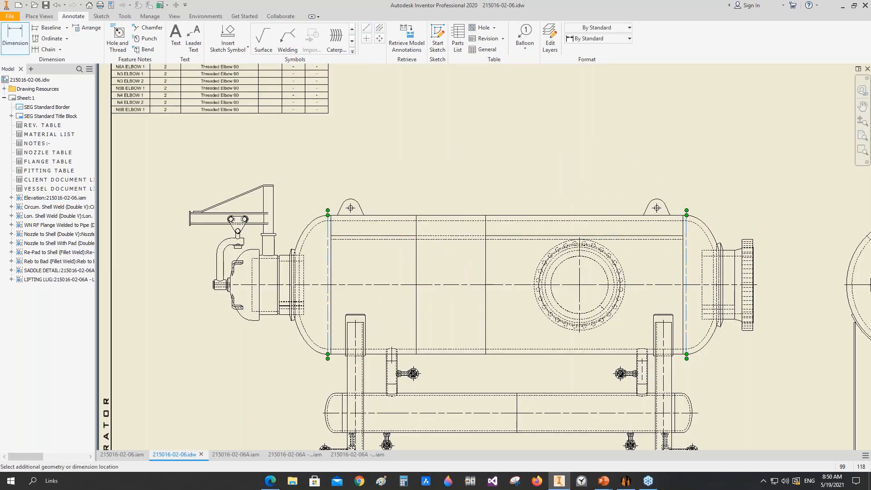
left_click(570, 153)
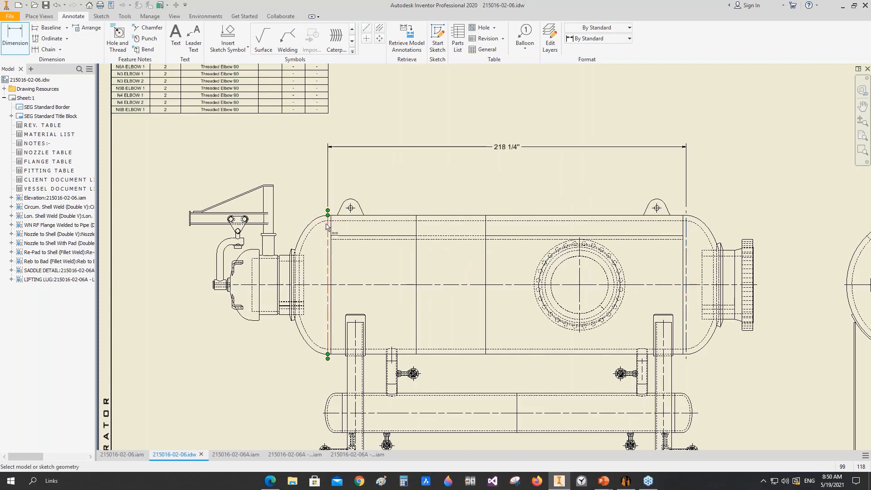
left_click(328, 234)
left_click(331, 231)
left_click(320, 173)
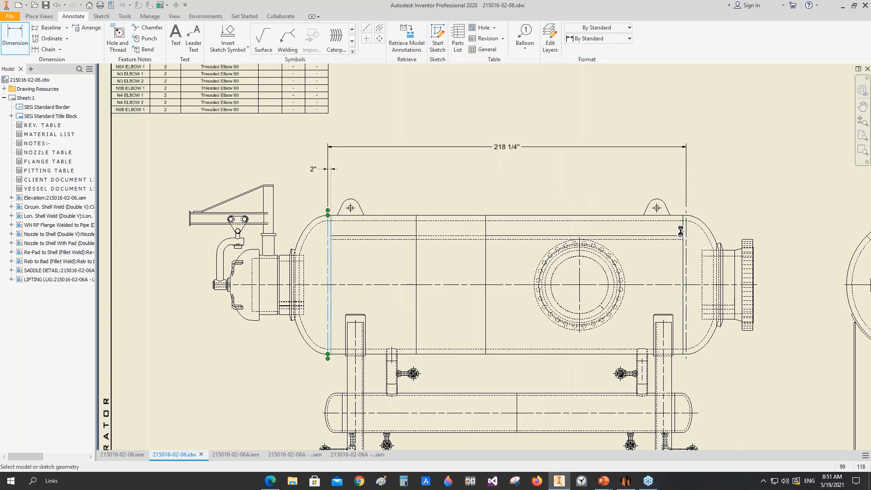
left_click(686, 229)
left_click(684, 231)
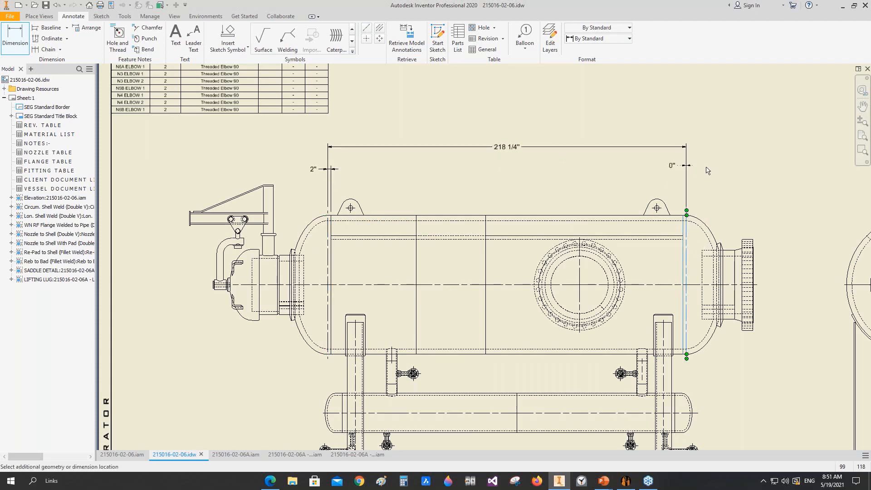
key("Escape")
key("Escape")
Dimension the right head's offset from tangent line to weld seam, aligned with the matching dimension at the left head
scroll(690, 226, "down", 3)
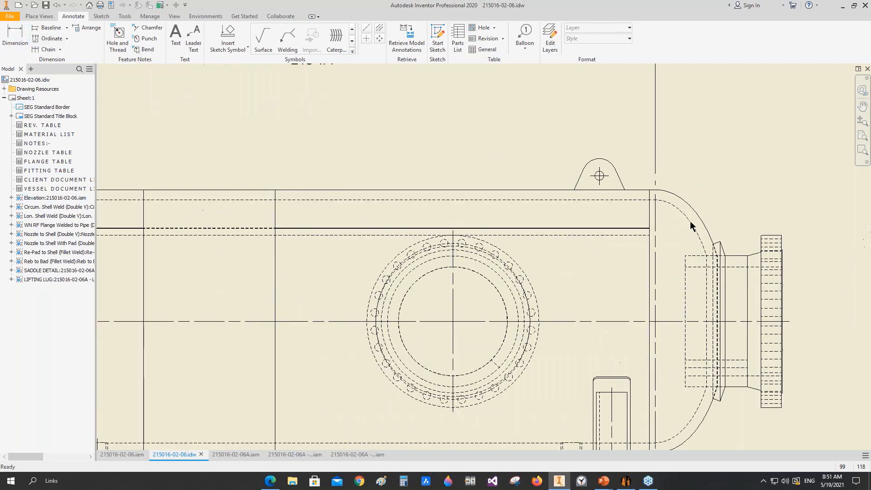
key("d")
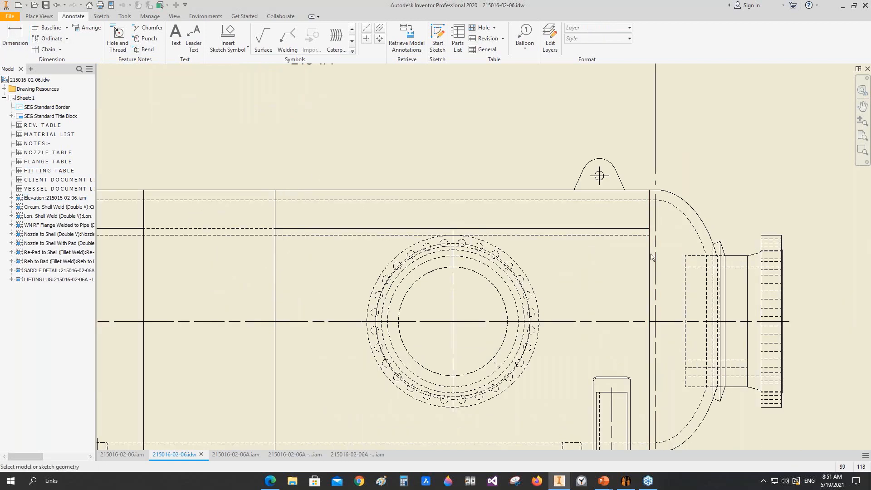
left_click(653, 256)
scroll(679, 201, "up", 3)
scroll(679, 202, "down", 2)
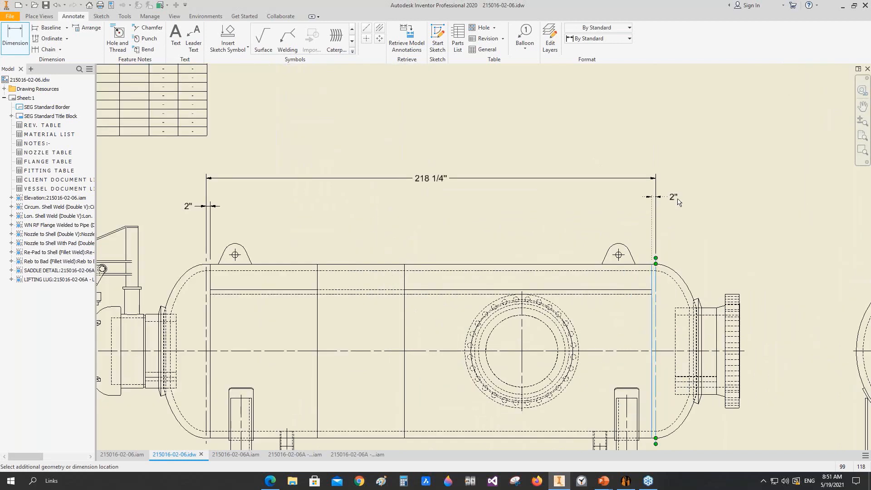
left_click(223, 206)
Dimension the lengths of the three shell courses in one row, aligned with the head offset dimensions
left_click(281, 264)
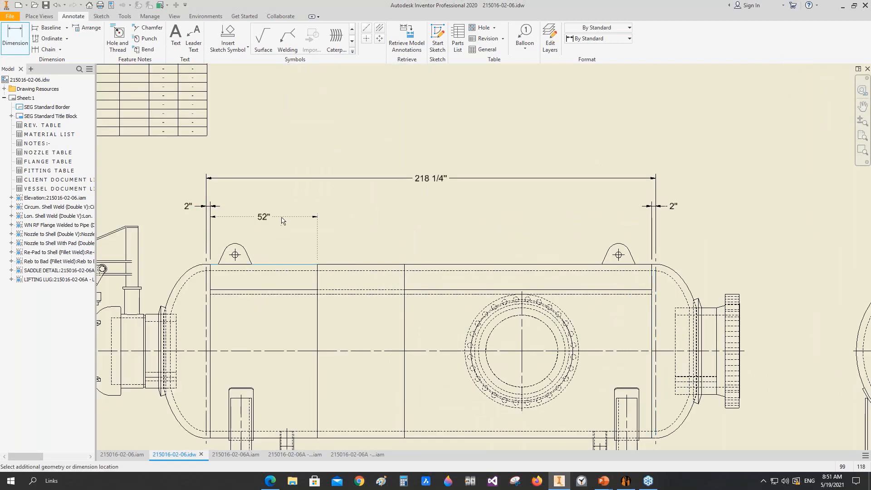
left_click(241, 207)
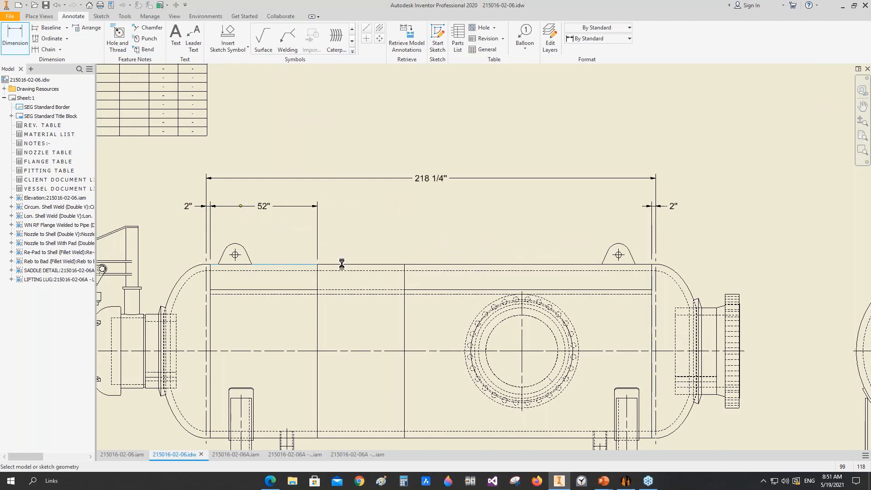
left_click(343, 264)
left_click(326, 206)
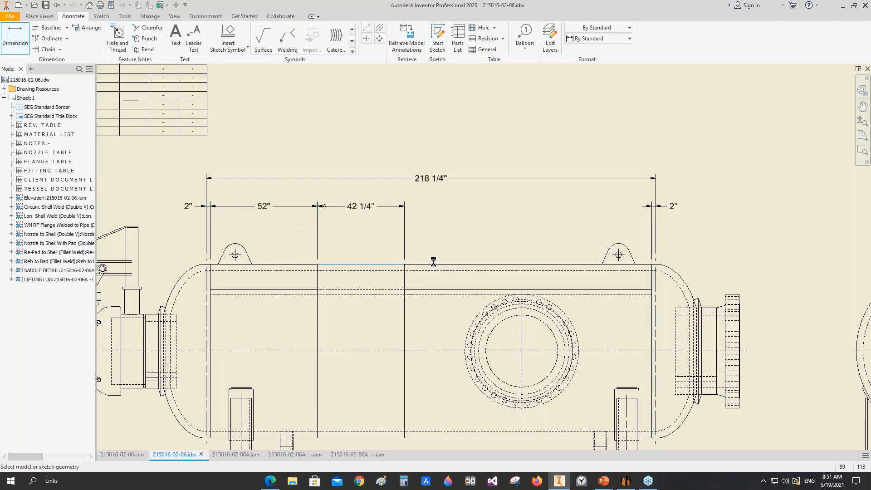
left_click(433, 264)
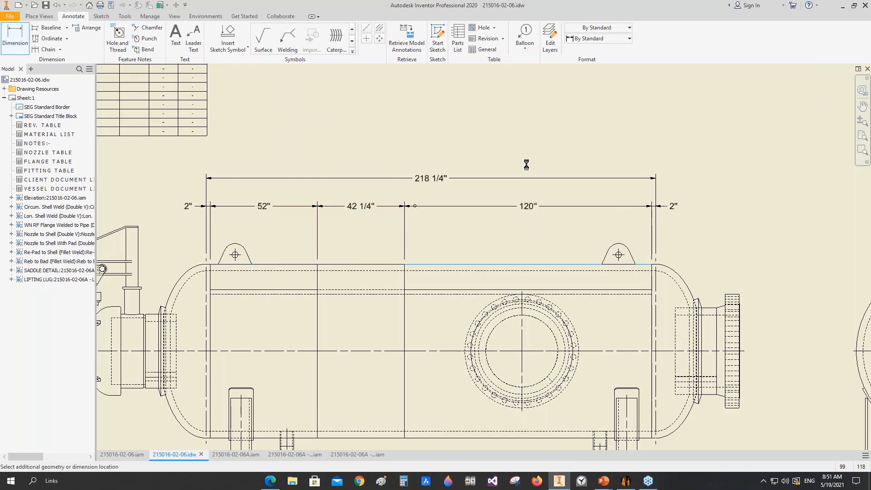
key("Escape")
Apply the SEG linear (ft) dimension style to the overall tangent-to-tangent dimension and the three shell course dimensions
left_click(472, 179)
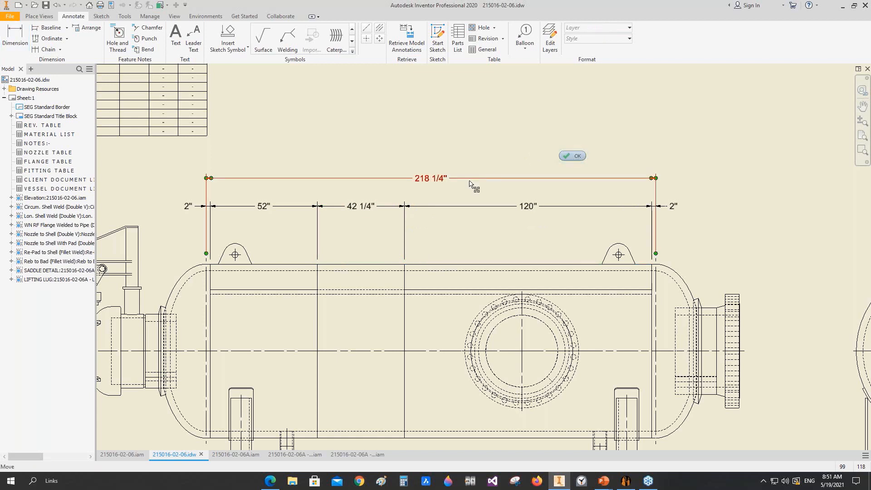
left_click(463, 207, "ctrl")
left_click(366, 208, "ctrl")
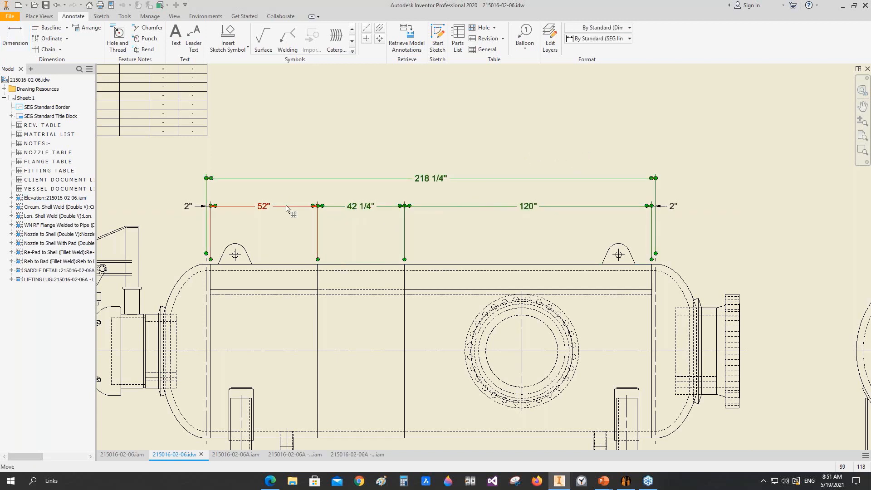
left_click(286, 207, "ctrl")
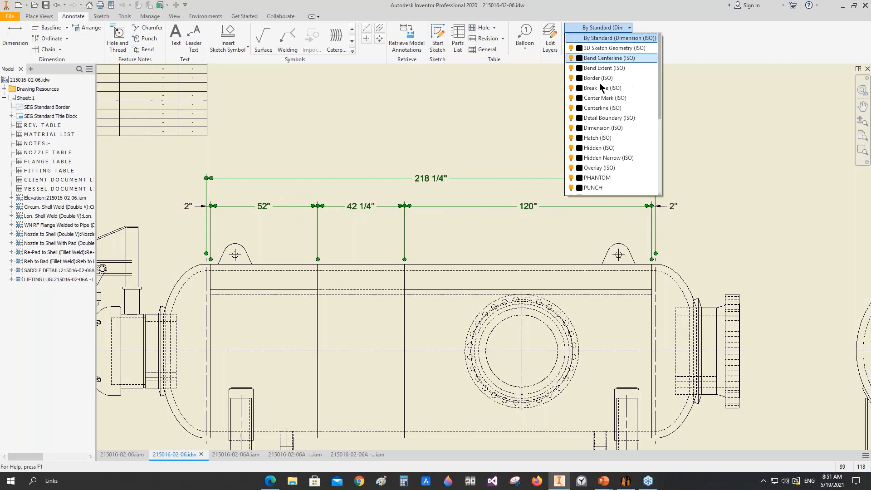
left_click(629, 27)
left_click(629, 39)
left_click(591, 105)
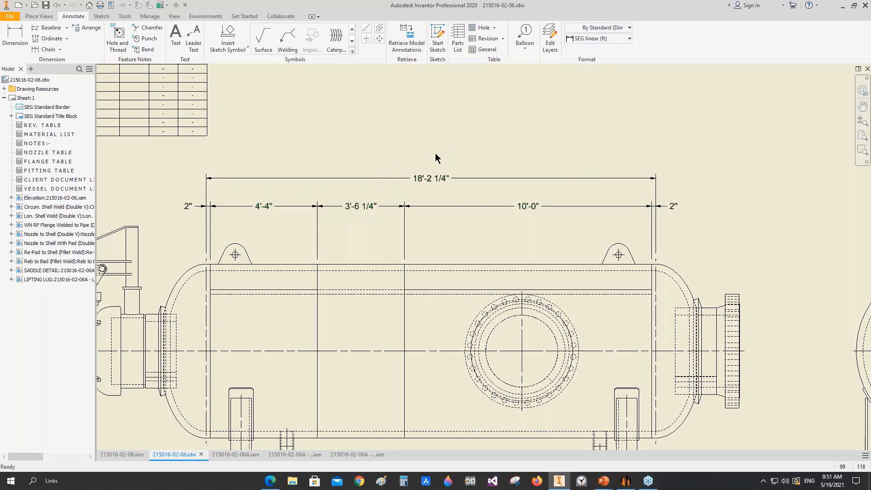
Dimension the main shell's inside diameter vertically within the middle shell course of the Elevation view
scroll(435, 154, "down", 3)
scroll(437, 190, "up", 3)
key("d")
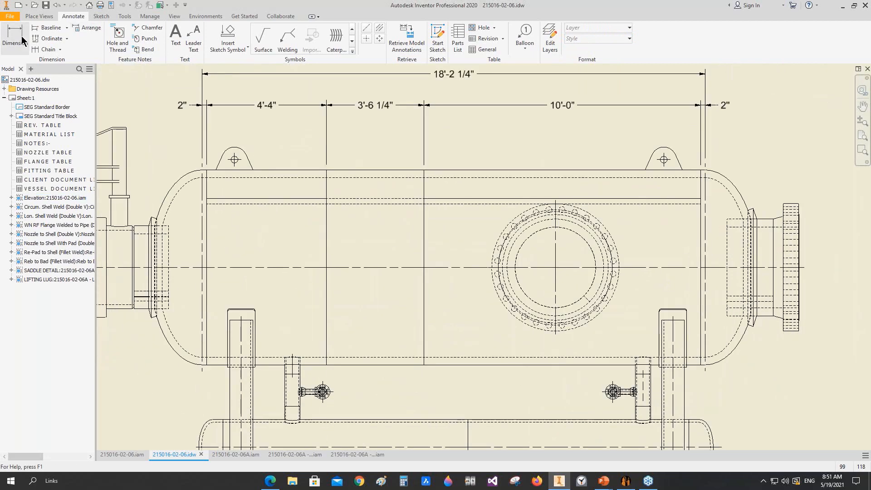
left_click(381, 180)
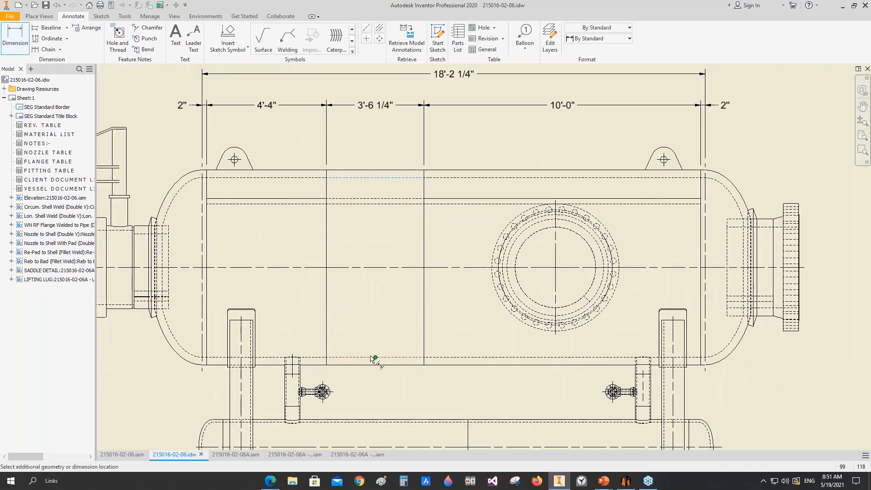
left_click(358, 362)
left_click(375, 322)
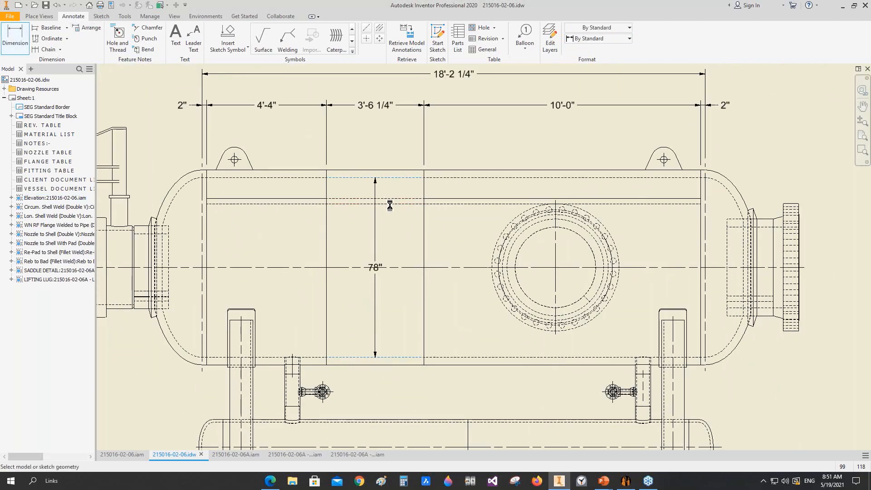
Dimension the lower drum's inside diameter vertically in the Elevation view
scroll(385, 346, "up", 3)
middle_click_drag(385, 346, 450, 173)
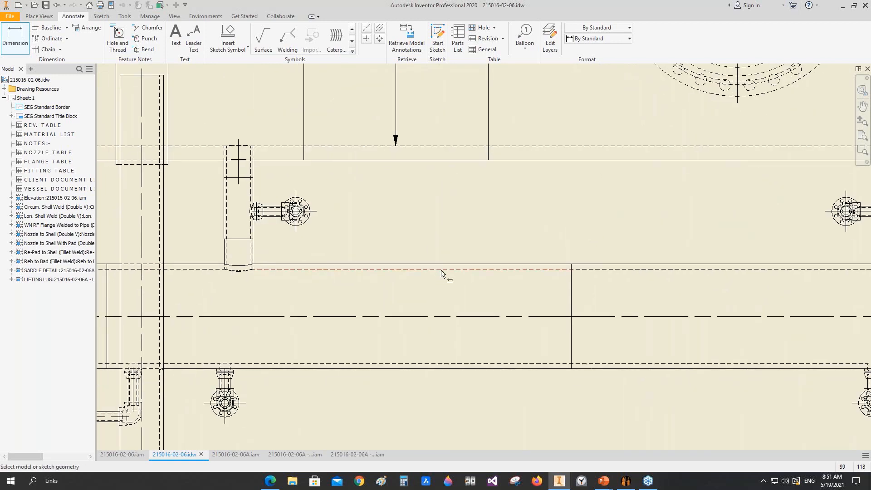
left_click(442, 271)
left_click(434, 364)
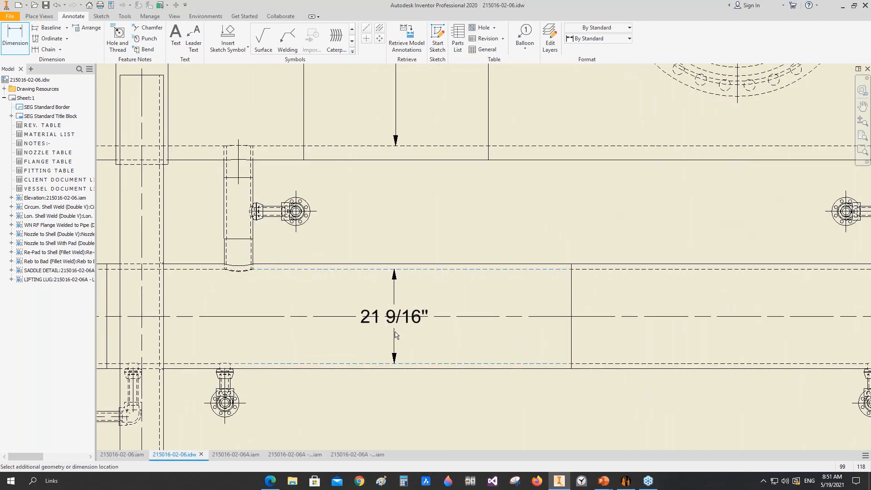
left_click(396, 335)
scroll(409, 290, "down", 2)
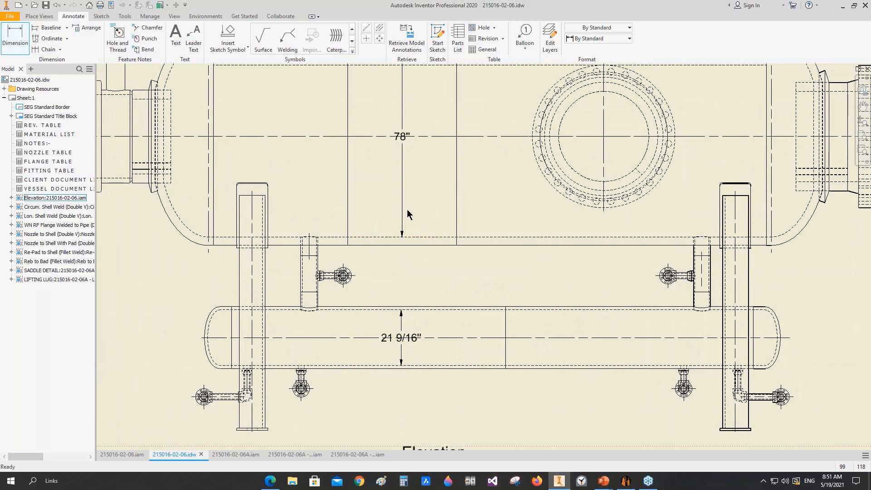
Apply the SEG linear (ft) dimension style to both inside diameter dimensions and move the drum dimension's text above the drum
key("Escape")
left_click(404, 352)
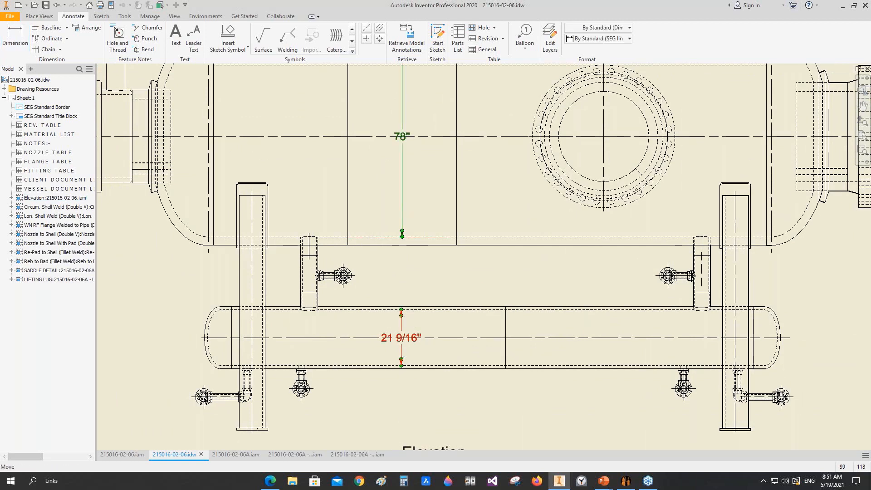
left_click(615, 38)
left_click(618, 116)
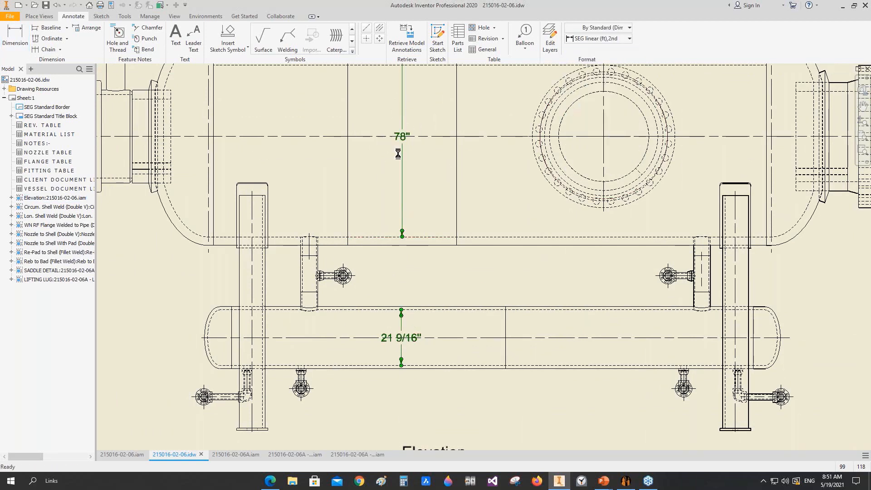
mouse_move(415, 156)
middle_mouse_down()
mouse_move(417, 199)
mouse_move(415, 142)
middle_mouse_up()
left_click_drag(402, 258, 437, 268)
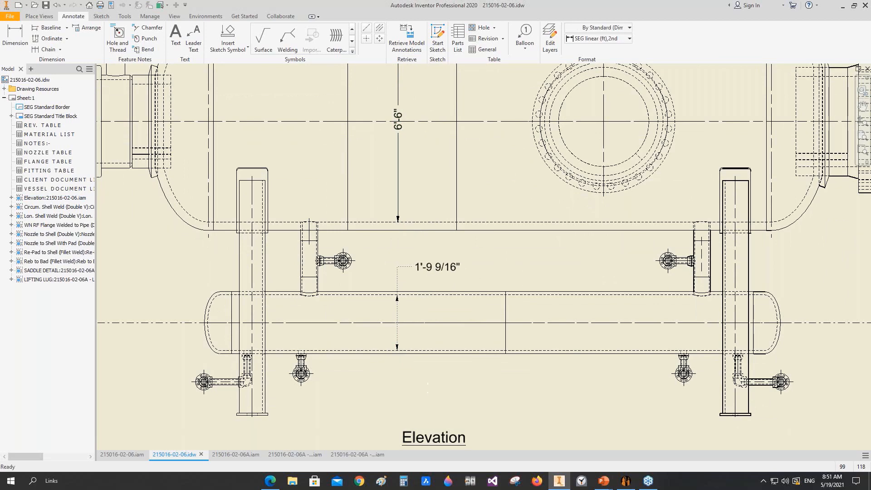
Dimension the length of the drum's left shell course below the Elevation view
scroll(487, 358, "down", 3)
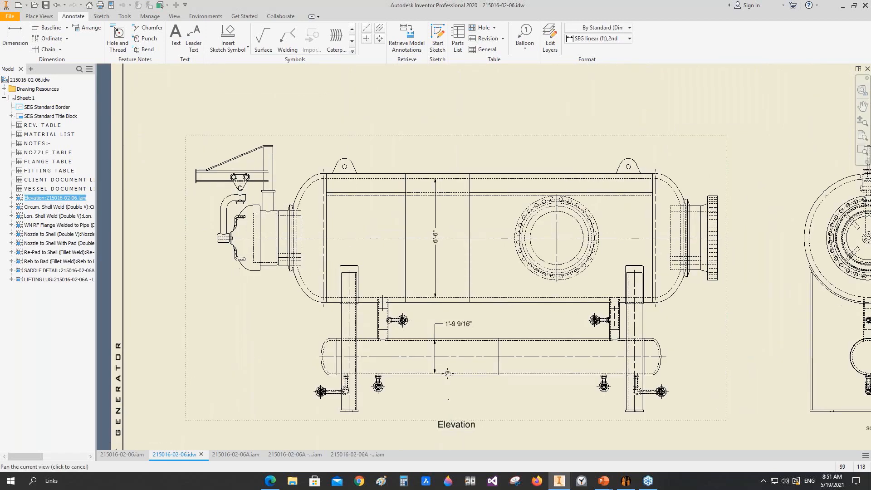
left_click(15, 36)
middle_click_drag(406, 358, 404, 301)
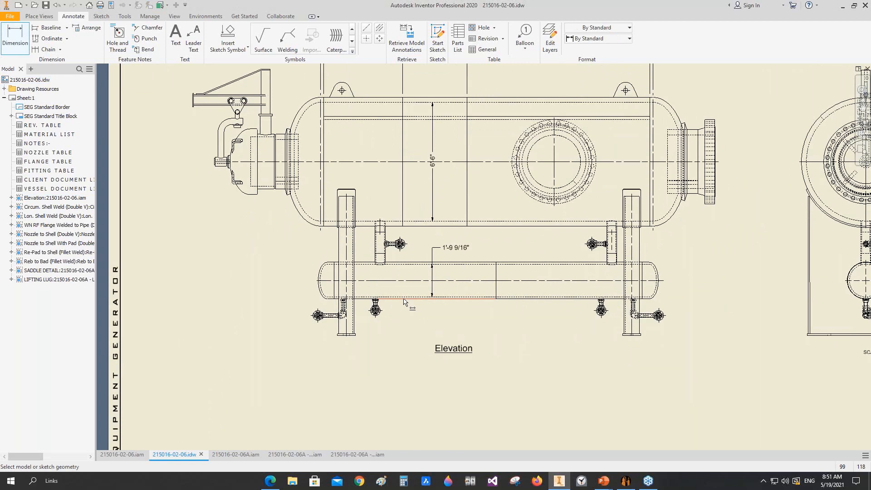
left_click(498, 289)
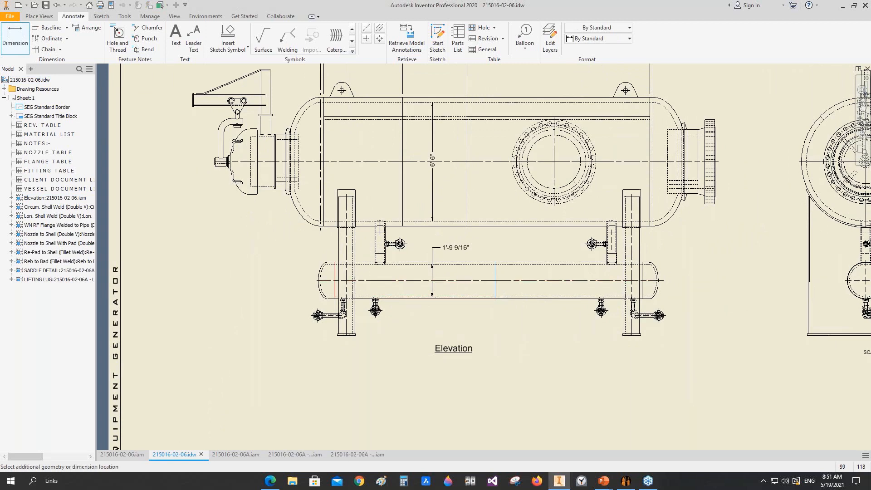
left_click(444, 358)
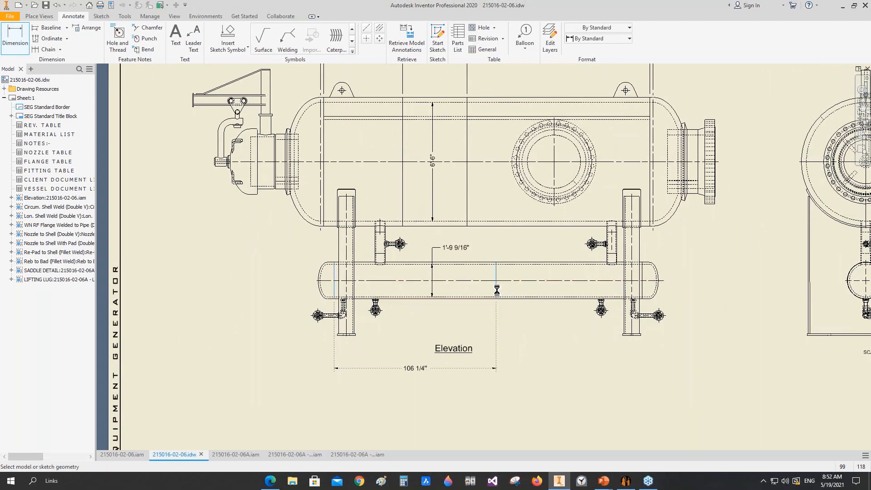
Dimension the drum's right shell course in line with the left one, and move the Elevation label below the dimension row
left_click(496, 289)
scroll(639, 284, "down", 3)
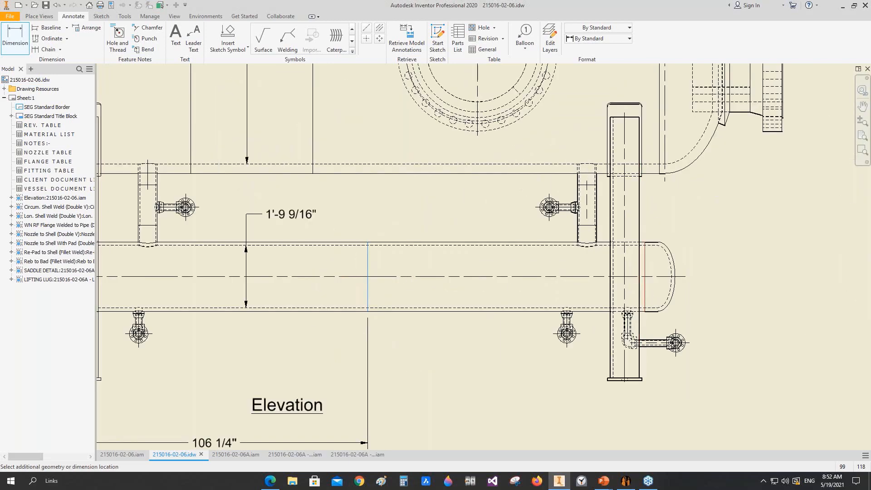
left_click(642, 281)
scroll(484, 392, "up", 4)
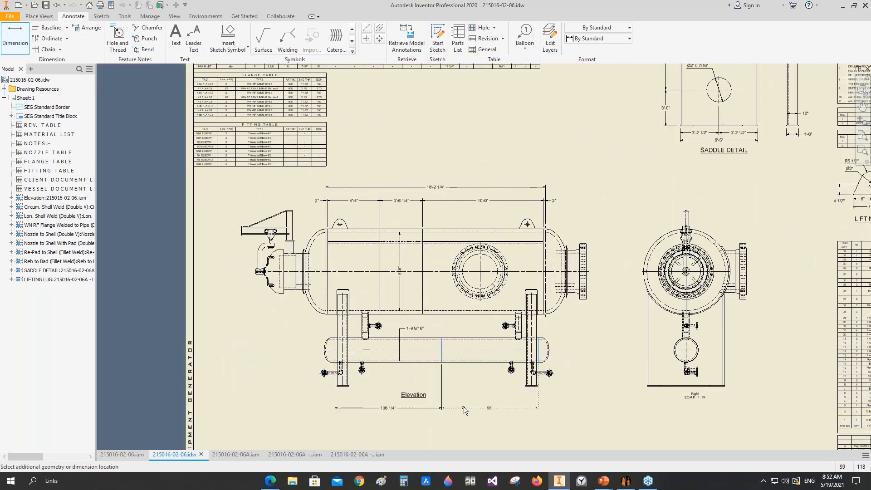
left_click(464, 409)
key("Escape")
left_click_drag(413, 398, 444, 431)
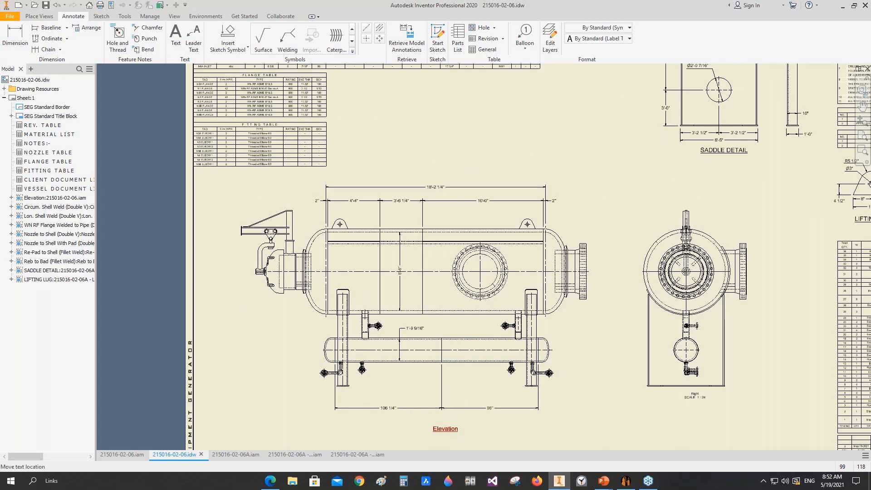
Balloon the main shell's left head using the Item No in Bill of material style and the Parts Only (legacy) BOM view
left_click(609, 39)
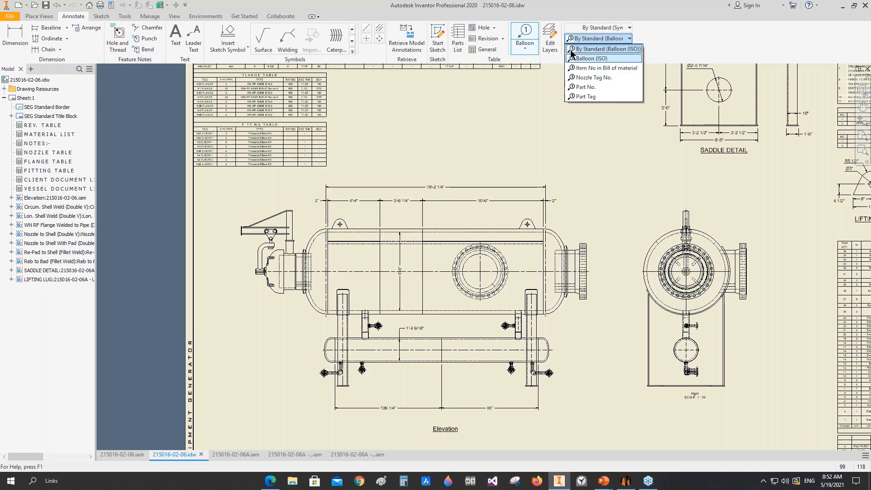
left_click(605, 68)
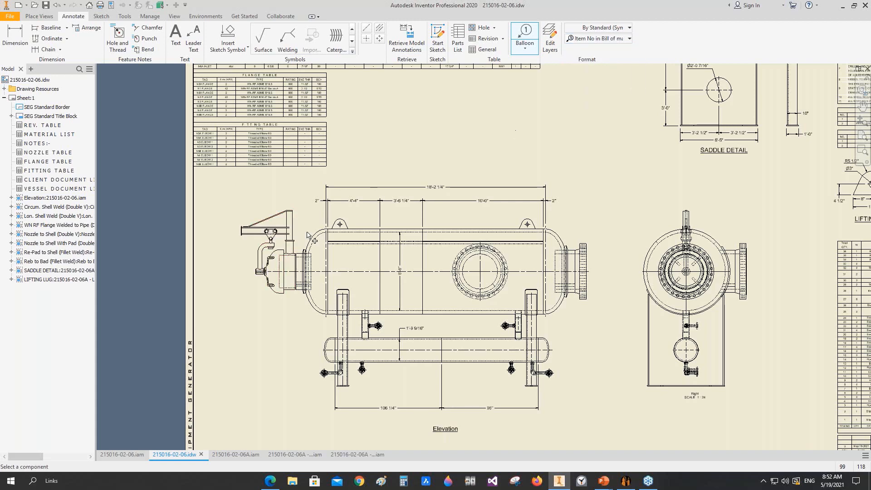
scroll(315, 234, "up", 5)
left_click(328, 239)
left_click(168, 141)
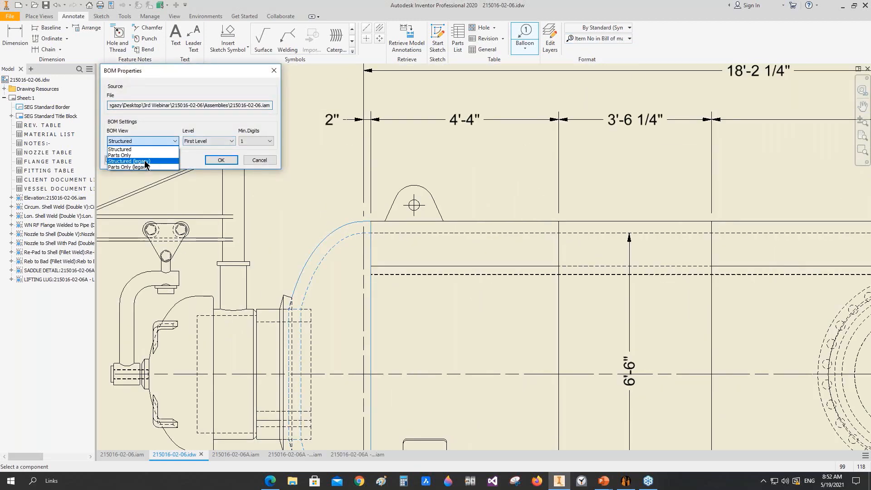
left_click(175, 168)
left_click(221, 160)
scroll(288, 139, "down", 4)
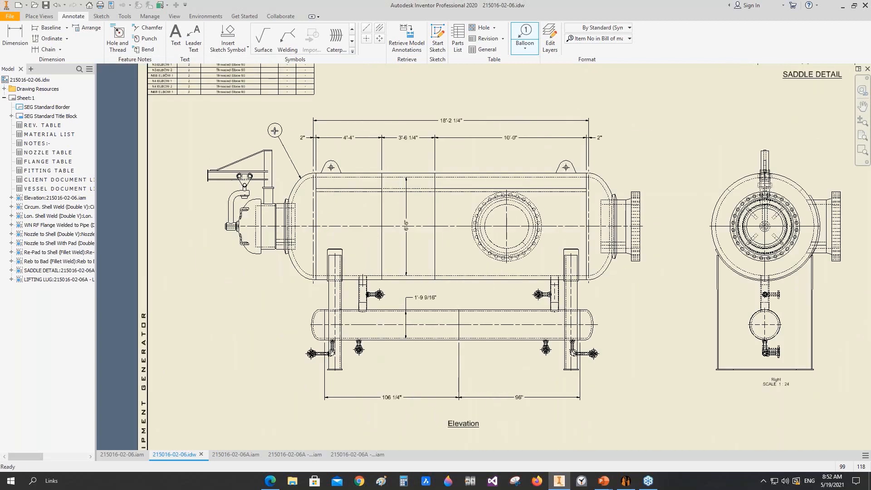
right_click(275, 131)
left_click(315, 130)
Balloon the right head and the three main shell courses in one aligned row above the Elevation view
left_click(604, 181)
left_click(624, 155)
left_click(498, 172)
scroll(499, 173, "up", 3)
left_click(511, 155)
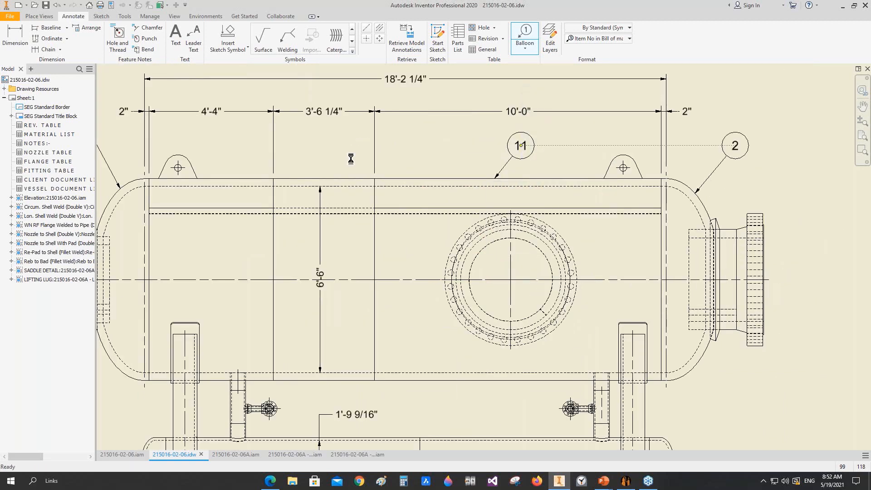
left_click(341, 177)
left_click(332, 145)
left_click(230, 178)
left_click(240, 145)
right_click(240, 146)
left_click(277, 146)
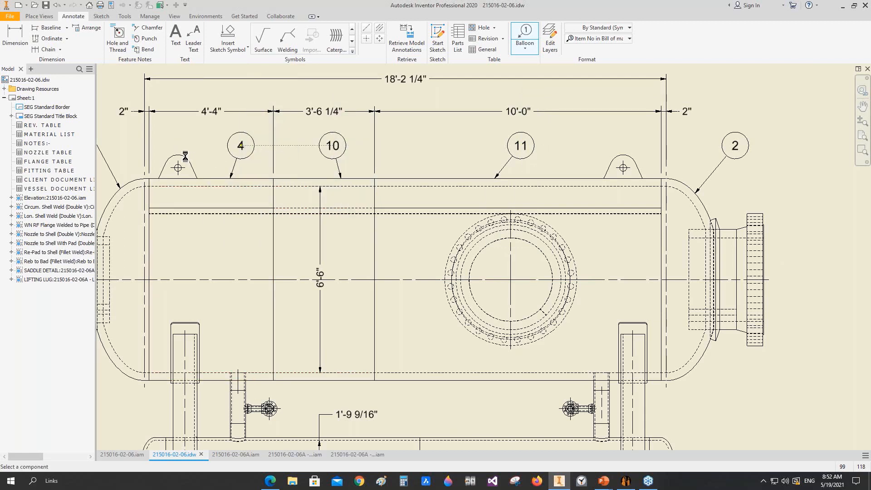
Balloon the left lifting lug in the Elevation view
left_click(185, 156)
left_click(205, 133)
right_click(205, 134)
left_click(257, 169)
Balloon the rib plate in the Saddle Detail side view using the Parts Only (legacy) BOM view
scroll(680, 195, "down", 5)
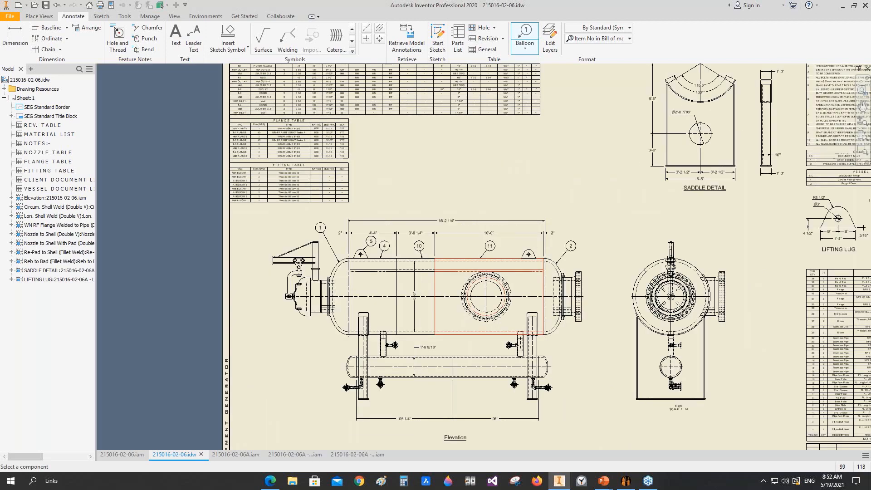
scroll(680, 195, "up", 5)
middle_click_drag(739, 151, 605, 212)
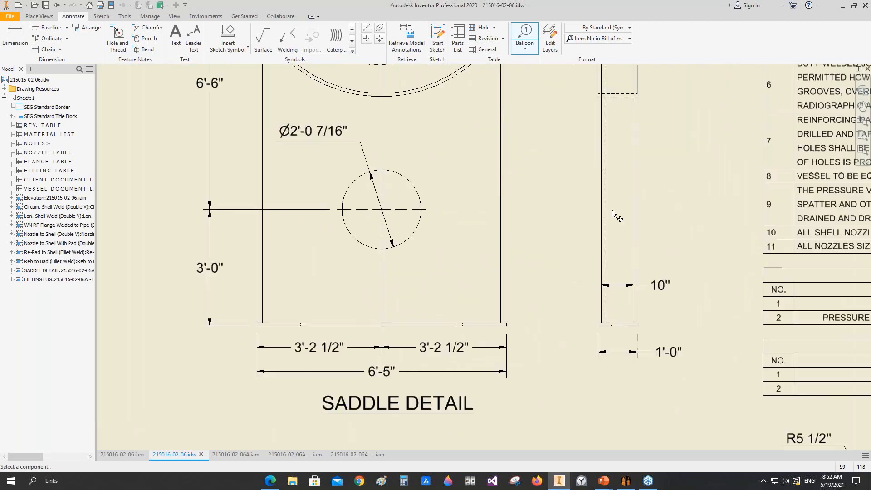
left_click(606, 213)
left_click(127, 142)
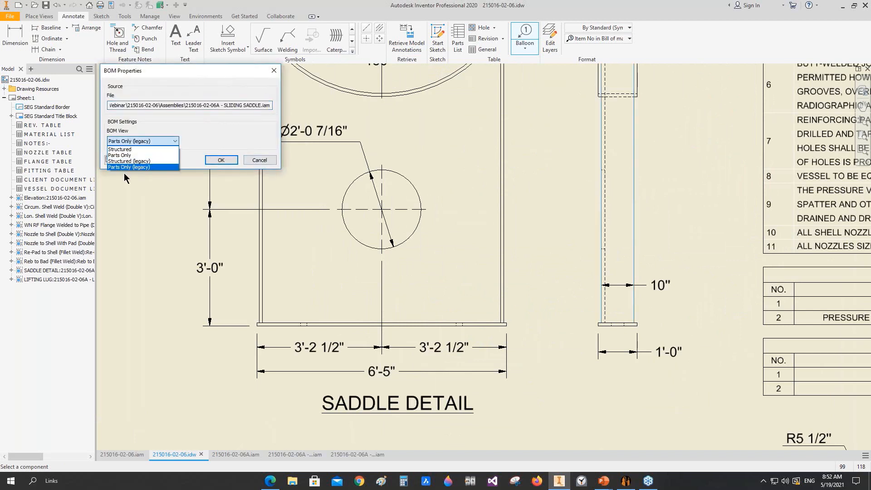
left_click(127, 166)
left_click(221, 160)
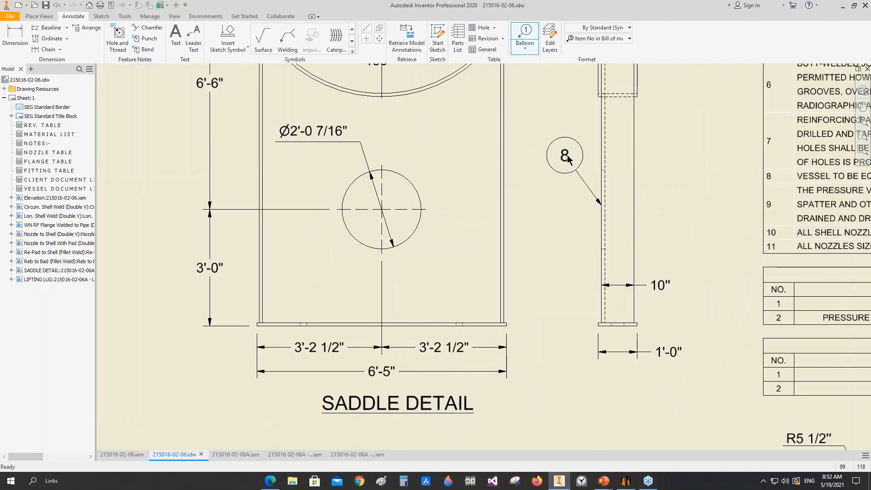
right_click(566, 157)
left_click(521, 155)
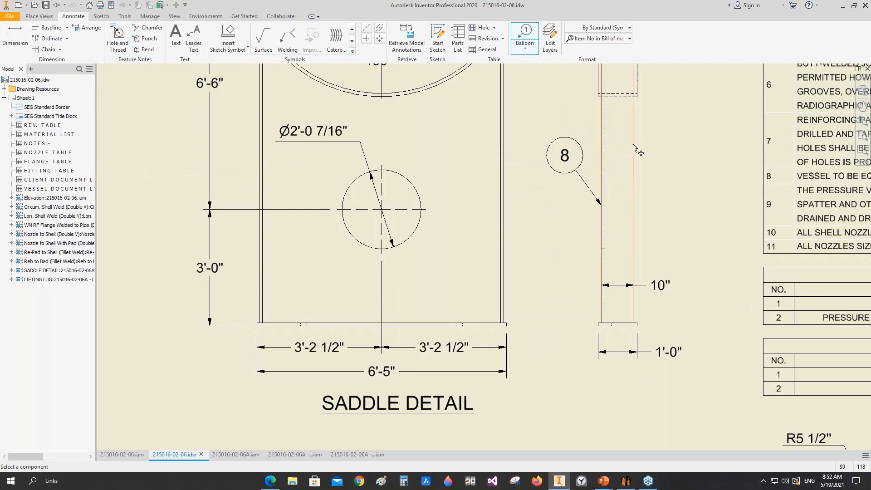
left_click(634, 149)
key("Escape")
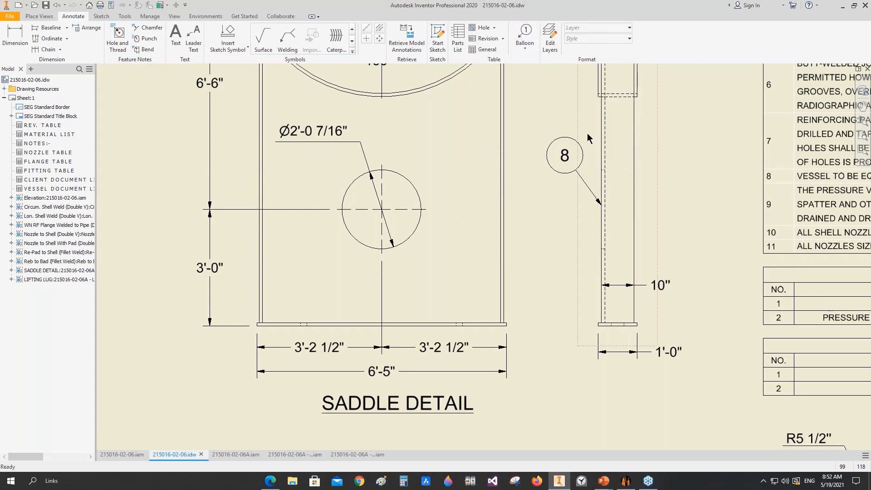
Balloon the saddle's web plate in the side view with the Item No in Bill of material style
left_click(524, 34)
left_click(603, 28)
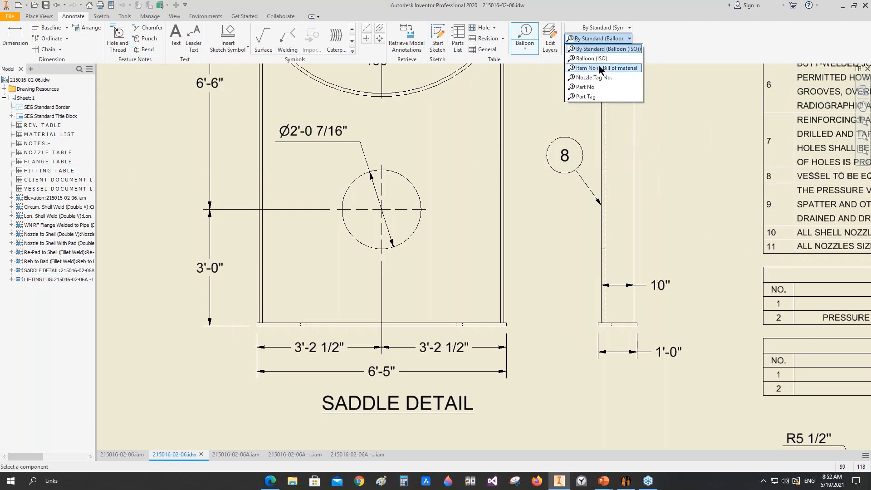
left_click(605, 70)
left_click(606, 140)
left_click(687, 105)
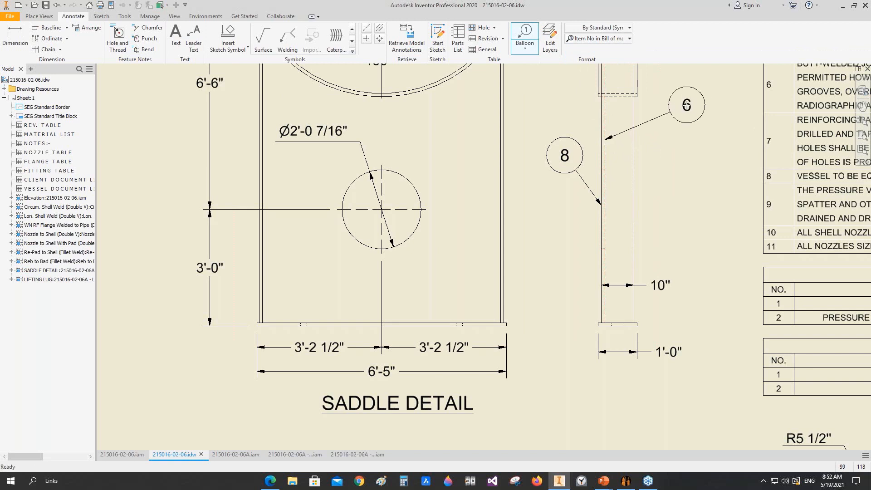
right_click(687, 104)
left_click(652, 105)
Balloon the saddle's wear plate in the side view, above the web plate balloon
middle_click_drag(639, 181, 632, 221)
left_click(632, 126)
left_click(675, 73)
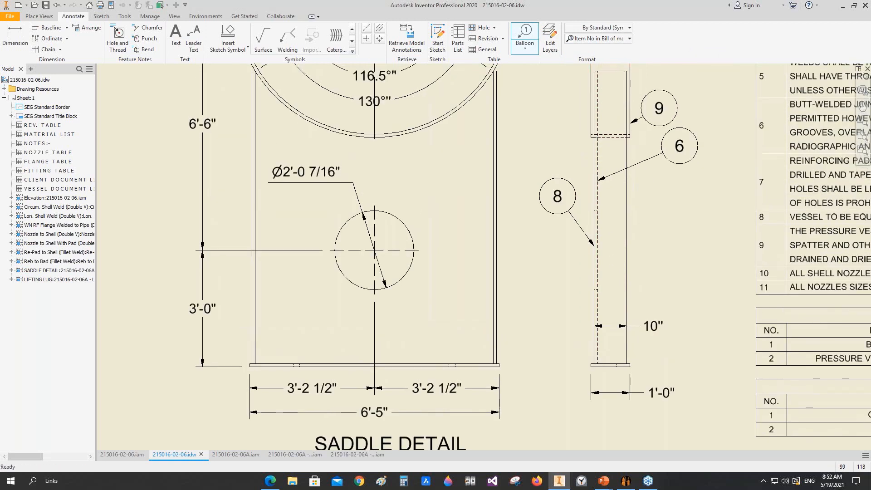
Balloon the saddle's base plate at the lower end of the side view
middle_click_drag(675, 174, 610, 333)
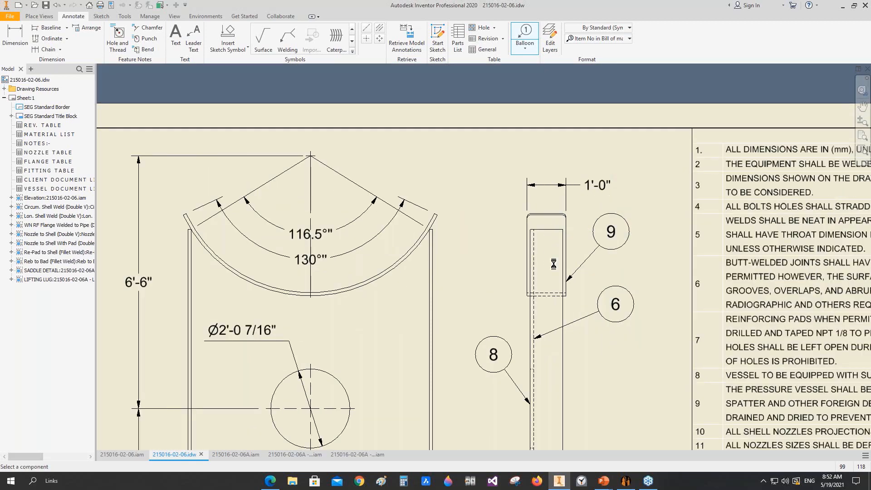
middle_click_drag(520, 358, 553, 171)
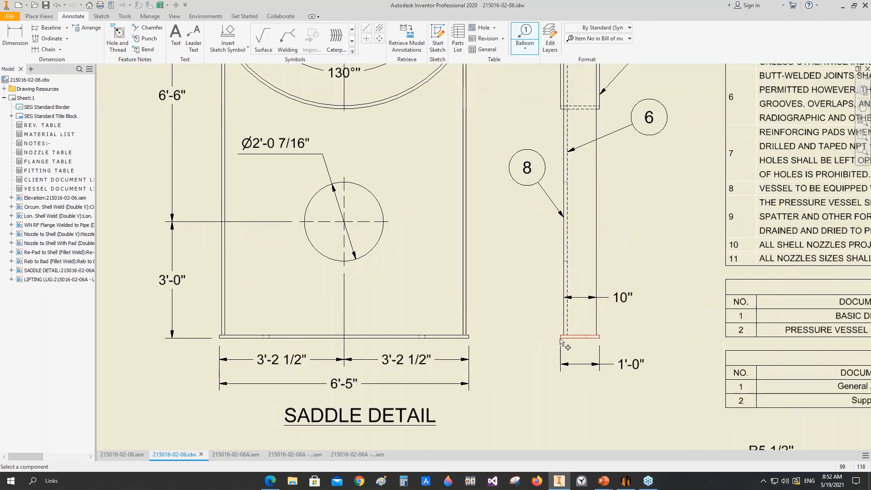
left_click(561, 338)
right_click_drag(531, 368, 537, 351)
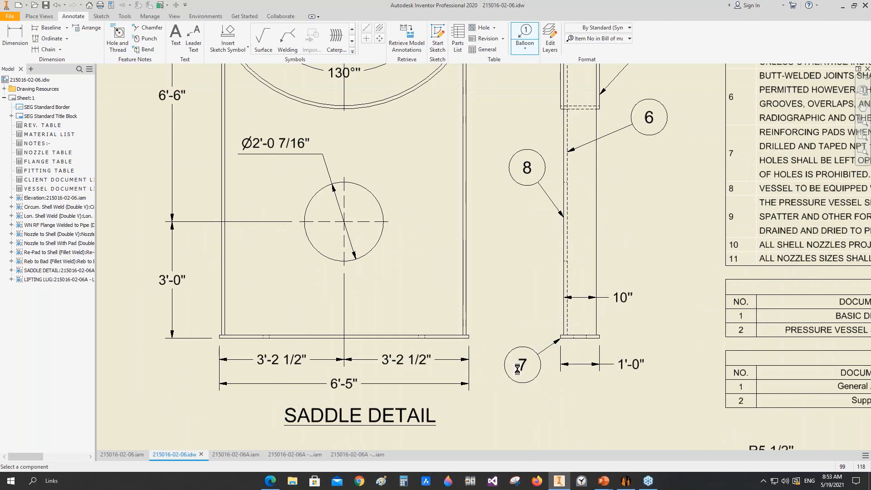
scroll(518, 377, "down", 2)
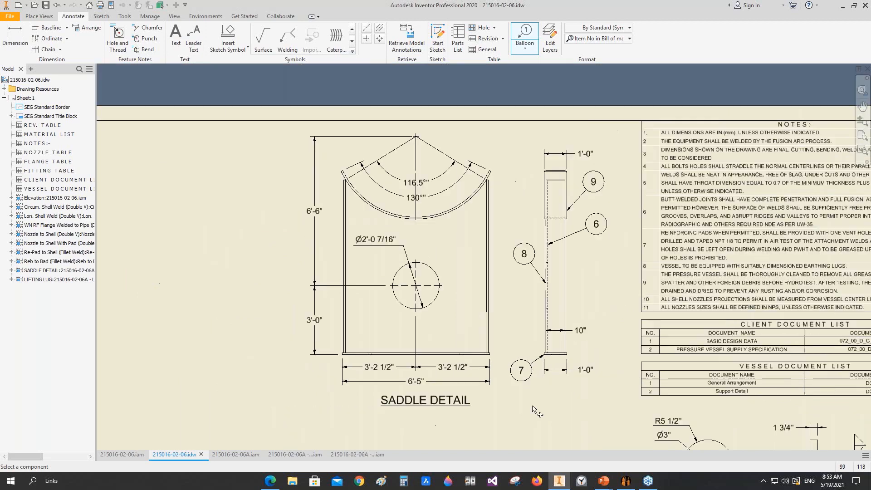
key("Escape")
Examine the item numbers, quantities and descriptions of the ballooned parts in the Material List
scroll(505, 341, "down", 3)
middle_click_drag(523, 393, 448, 121)
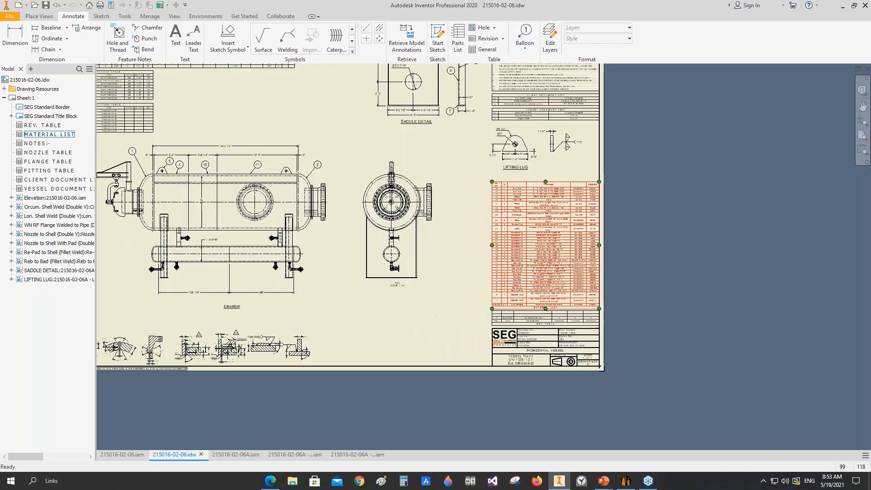
scroll(517, 234, "up", 2)
scroll(489, 314, "up", 3)
middle_click_drag(489, 318, 465, 278)
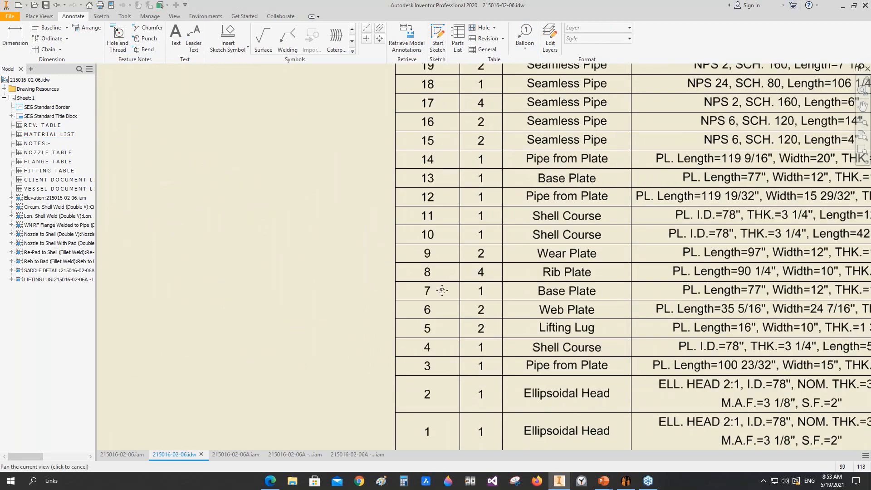
middle_click_drag(578, 294, 538, 274)
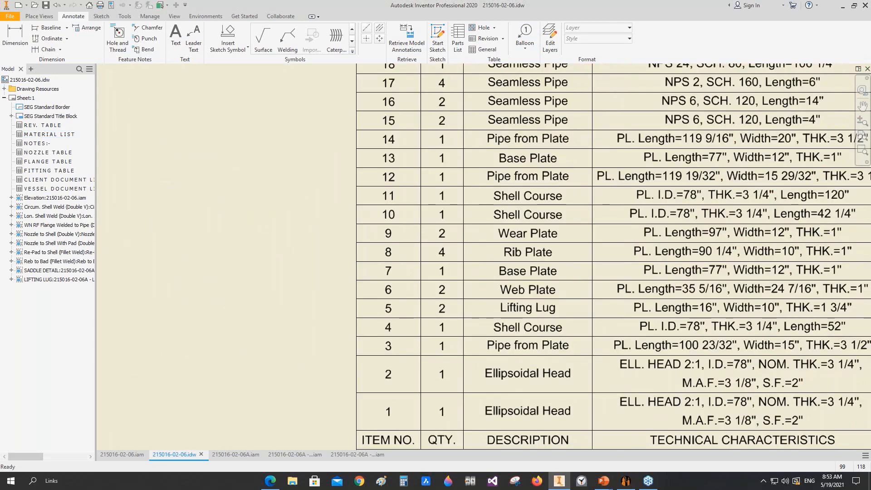
Dimension the vertical distance between the vessel center and the lower drum center, beside the Right view
middle_click_drag(702, 273, 493, 268)
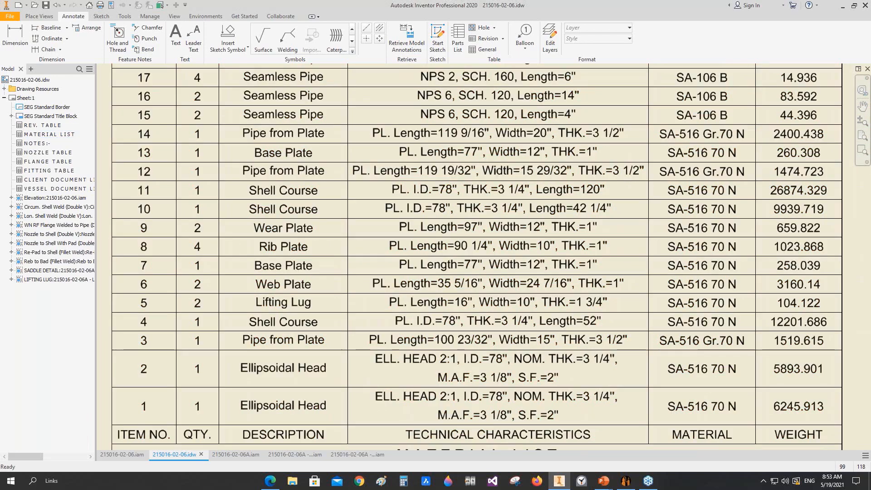
key("Home")
key("d")
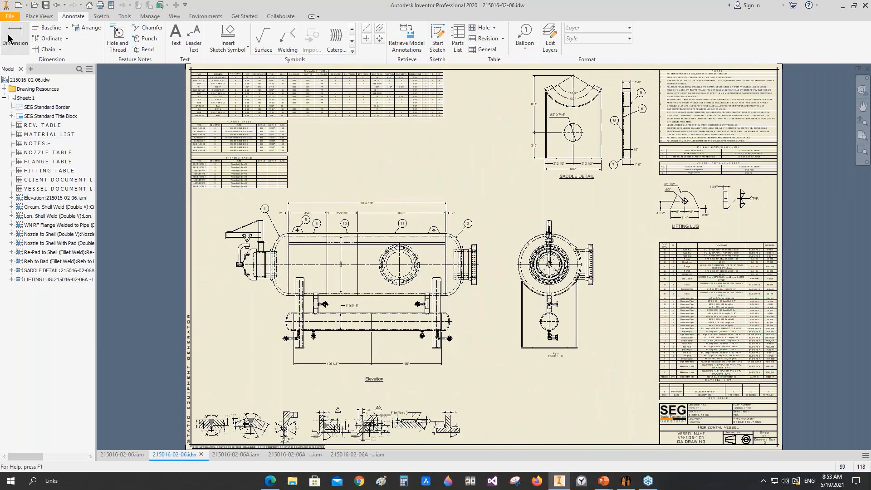
scroll(486, 287, "up", 3)
left_click(593, 357)
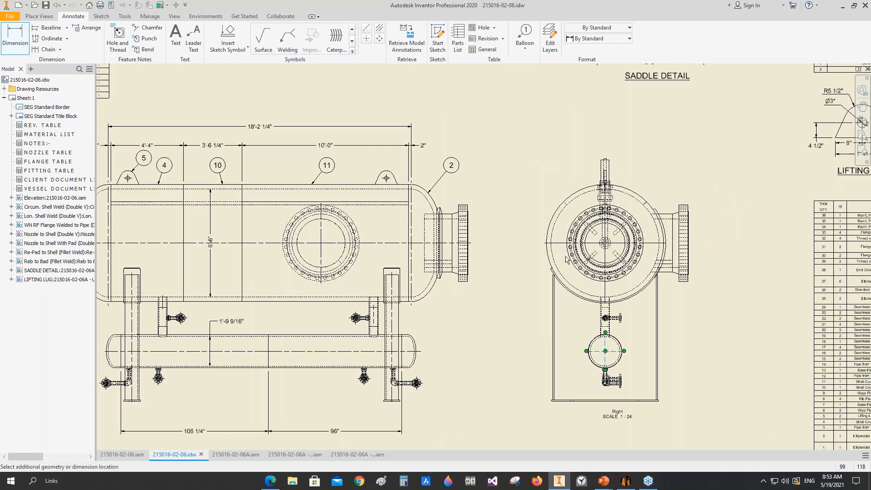
left_click(545, 249)
left_click(719, 292)
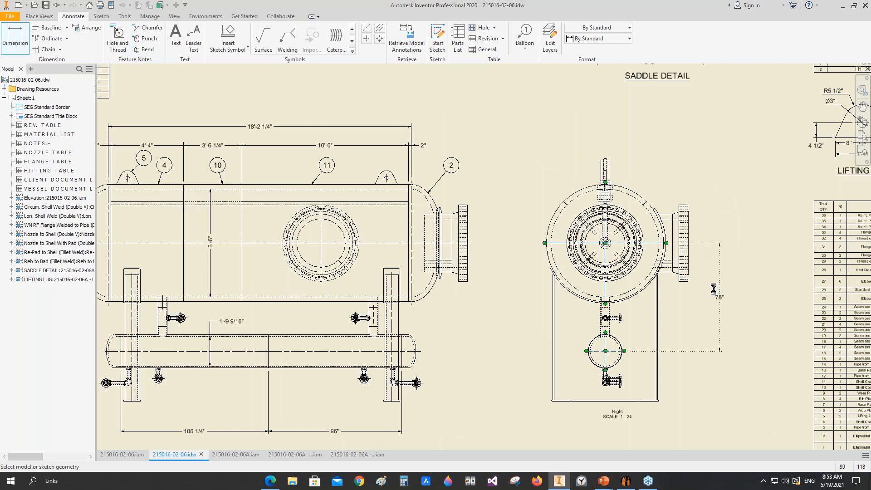
Dimension the height from the saddle's base to the drum center in the Right view, aligned below the center-to-center dimension
left_click(620, 360)
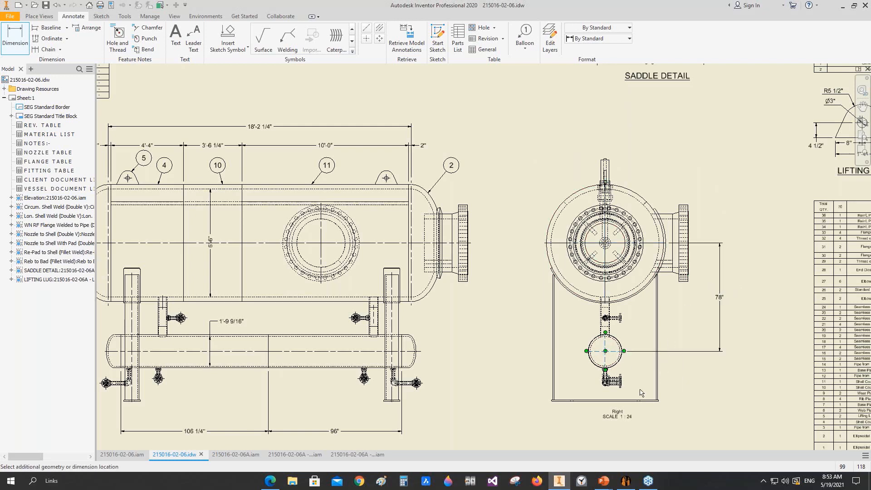
scroll(642, 409, "up", 3)
scroll(660, 398, "down", 5)
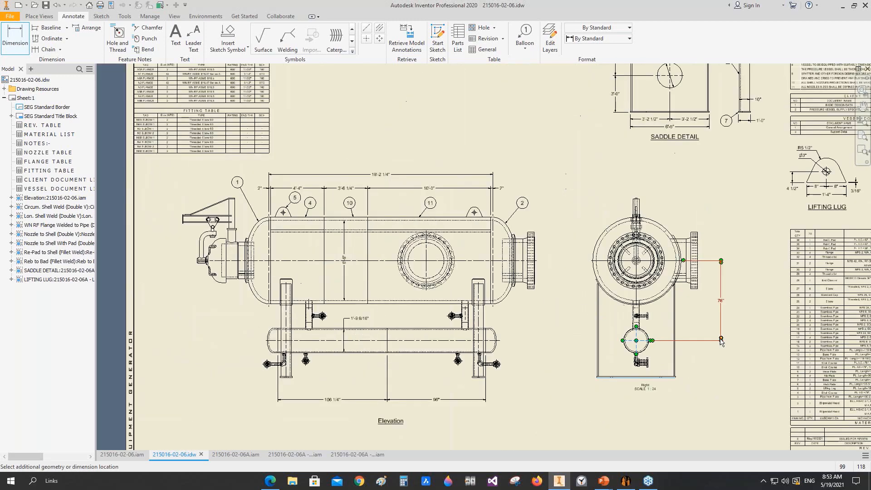
left_click(722, 355)
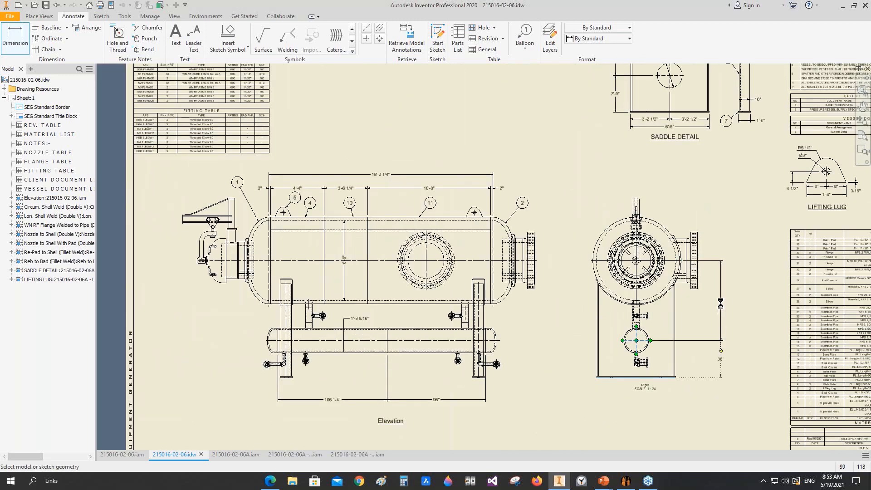
key("Escape")
Apply the SEG linear (ft) style to both vertical dimensions beside the Right view
left_click(720, 360)
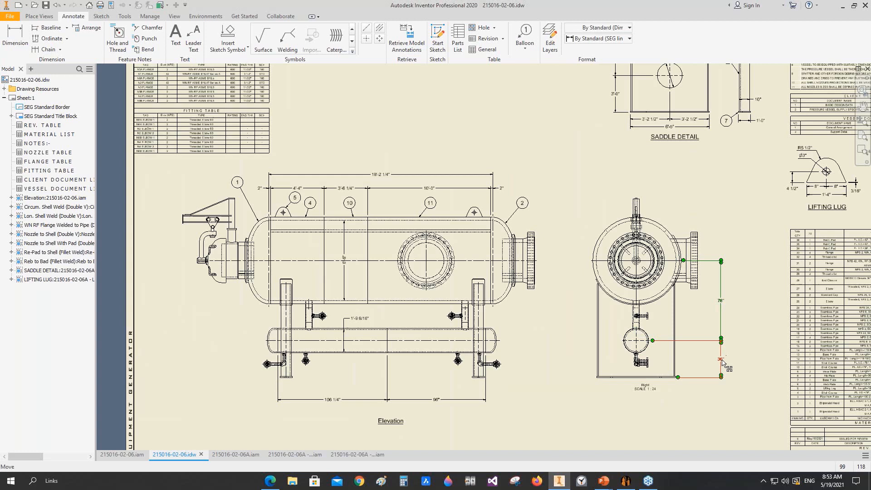
left_click(589, 39)
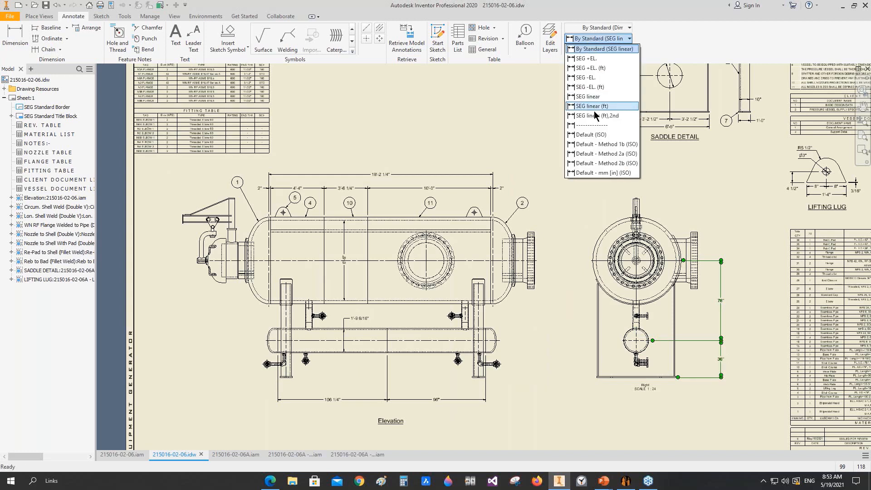
left_click(595, 107)
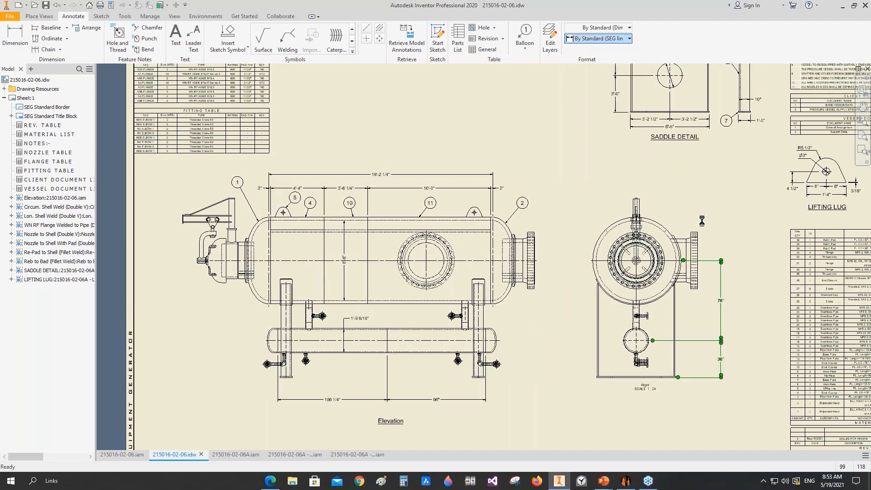
left_click(717, 202)
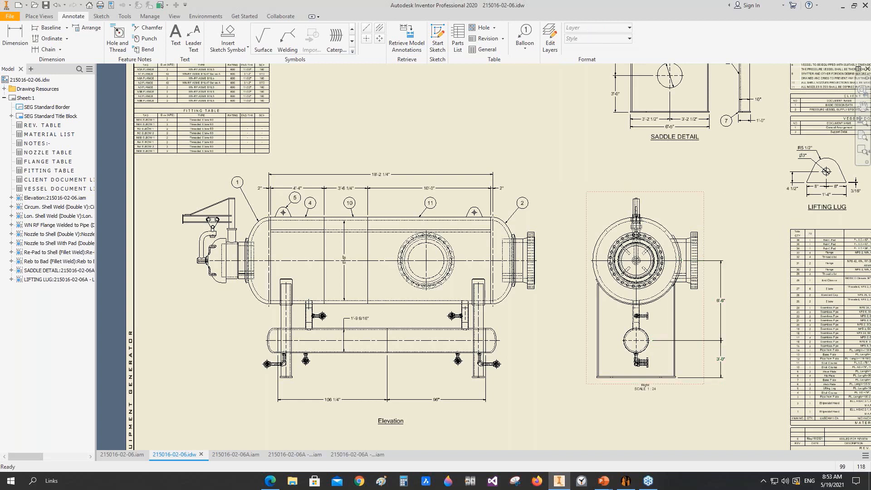
Balloon the large flanged nozzle on the right-hand head in the Elevation view, using the Nozzle Tag No. style
left_click(525, 37)
left_click(585, 39)
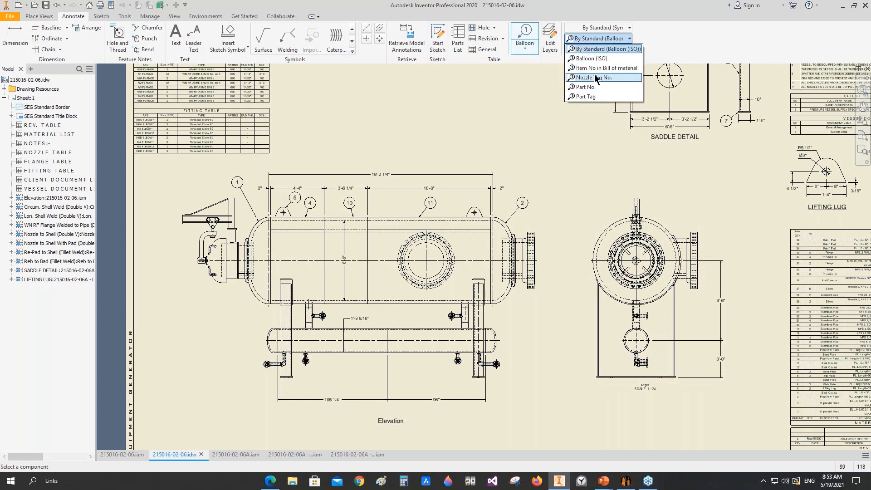
left_click(592, 77)
scroll(512, 265, "up", 5)
left_click(526, 244)
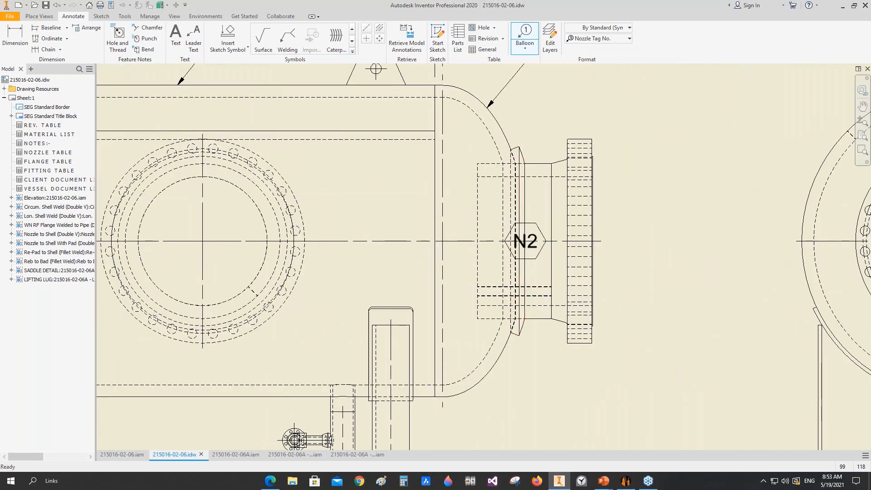
left_click(648, 244)
right_click(648, 244)
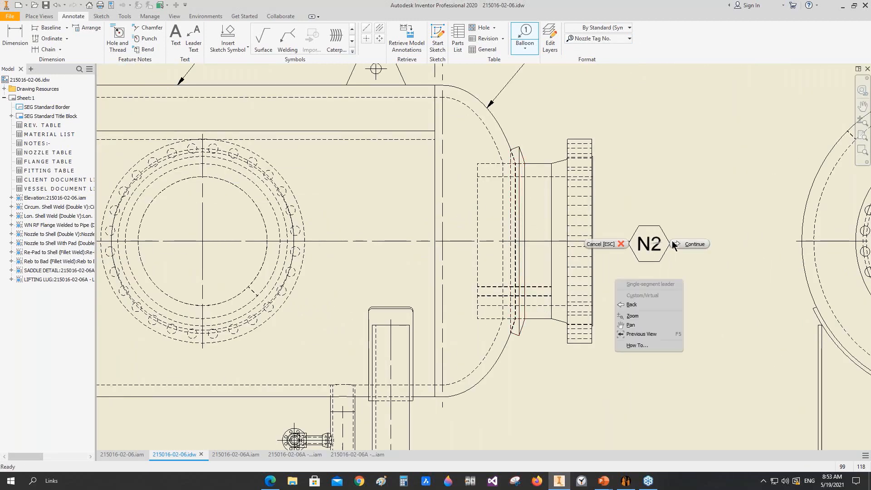
left_click(687, 244)
Balloon the upper part of the right-hand connecting pipe between shell and drum, placing the nozzle tag to its left
scroll(658, 237, "down", 5)
middle_click_drag(579, 253, 577, 189)
scroll(547, 257, "up", 5)
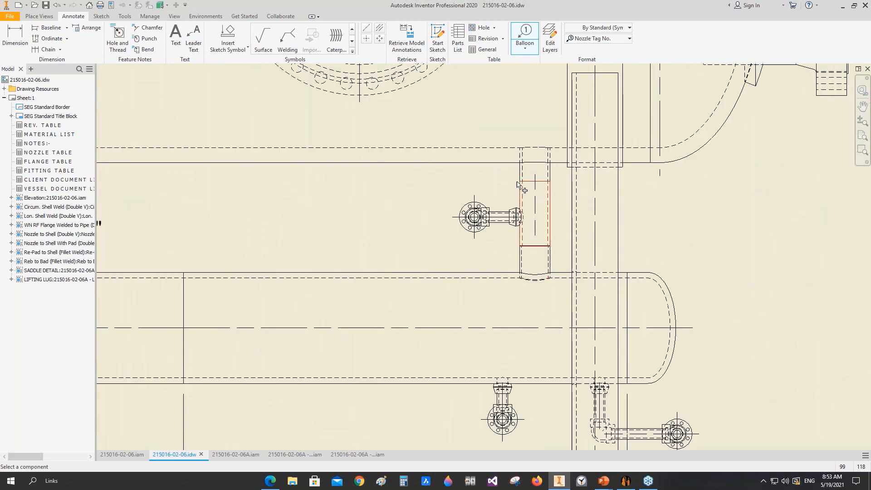
left_click(519, 168)
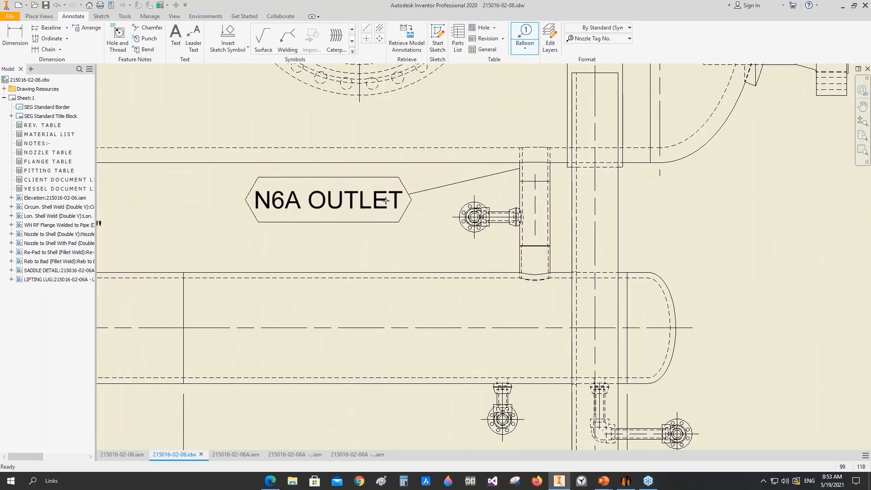
left_click(388, 193)
right_click(388, 194)
left_click(419, 193)
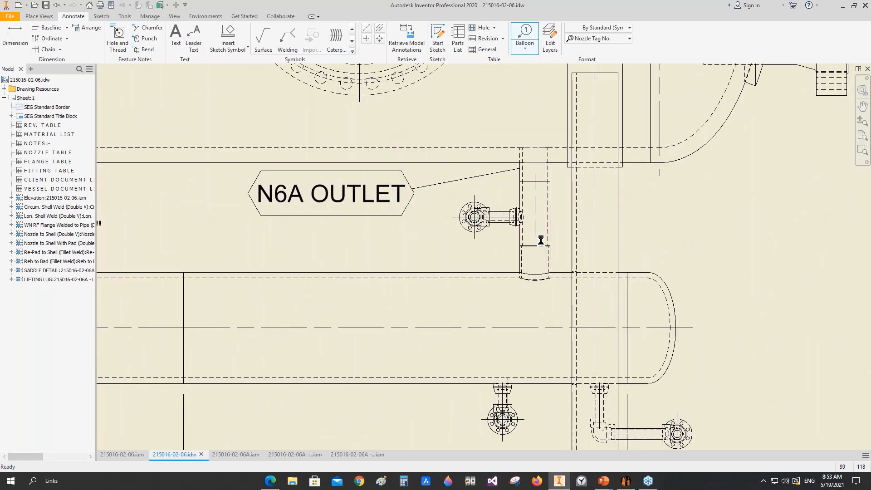
Balloon the small side nozzle on the right-hand connecting pipe, placing its nozzle tag to the right of the saddle
left_click(521, 223)
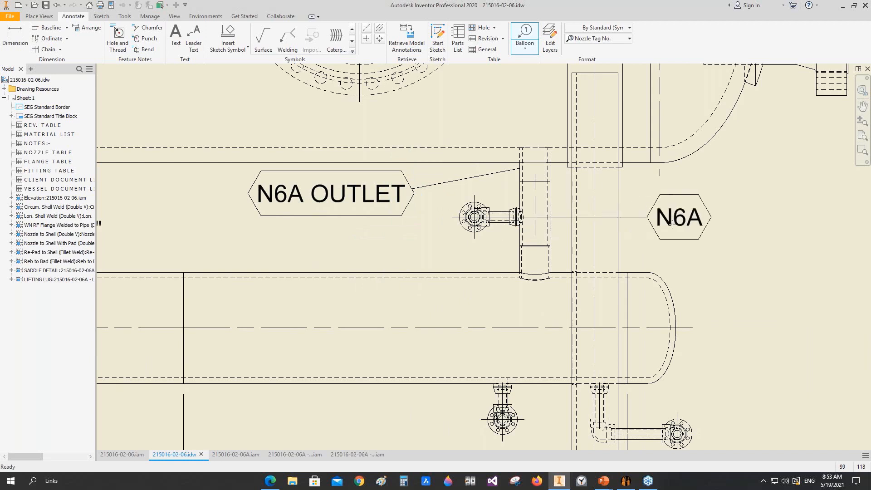
left_click(672, 222)
right_click(672, 222)
left_click(703, 222)
Balloon the lower end of the right-hand connecting pipe, placing the nozzle tag beneath the upper pipe end's tag
middle_click_drag(518, 263, 512, 220)
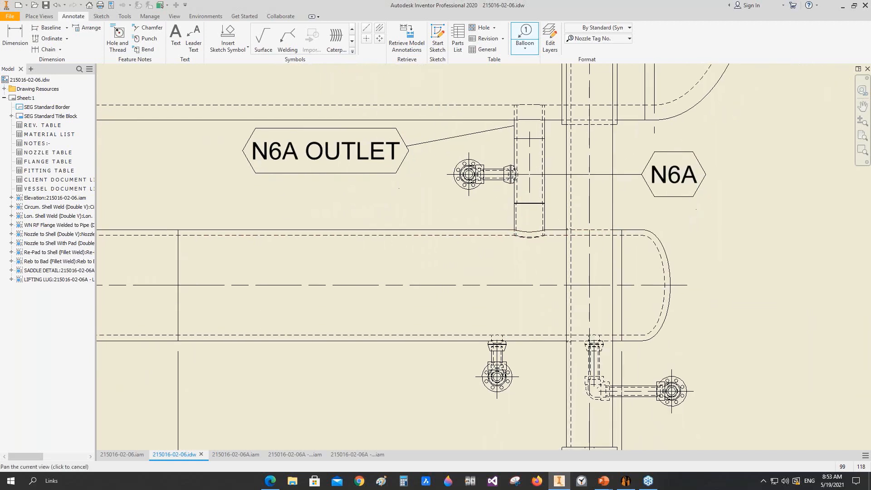
left_click(513, 220)
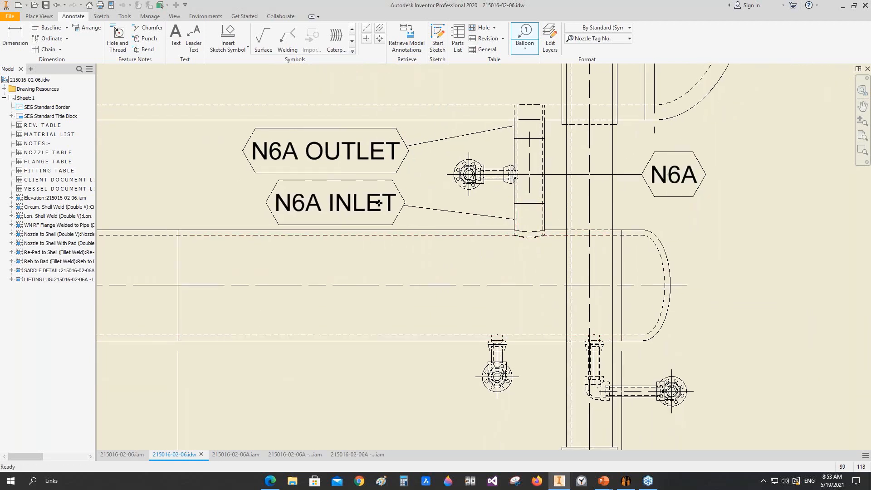
left_click(379, 203)
right_click(379, 203)
left_click(410, 203)
Balloon the small straight nozzle under the drum's right half, placing its nozzle tag directly below the nozzle
scroll(451, 252, "down", 2)
scroll(507, 290, "up", 5)
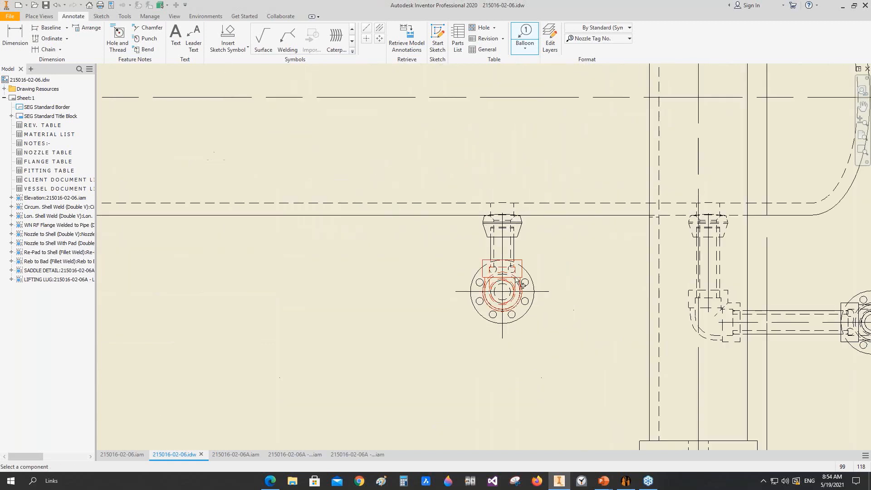
left_click(505, 240)
scroll(504, 292, "down", 4)
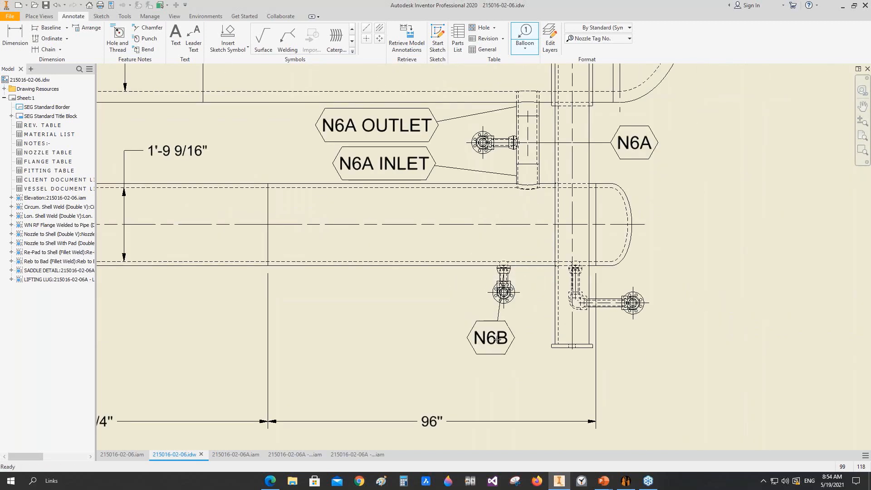
left_click(500, 337)
right_click(503, 336)
left_click(534, 336)
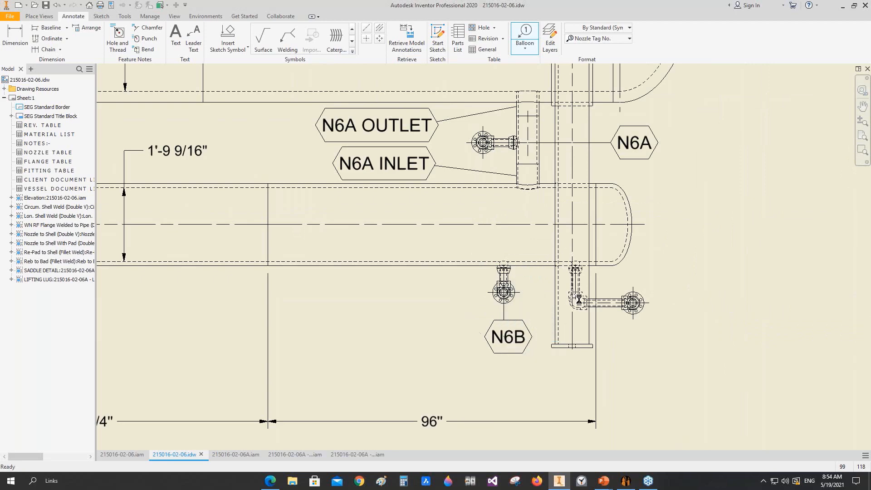
Balloon the elbowed drain nozzle under the drum at the right-hand saddle, placing its nozzle tag below the base plate
scroll(580, 281, "up", 5)
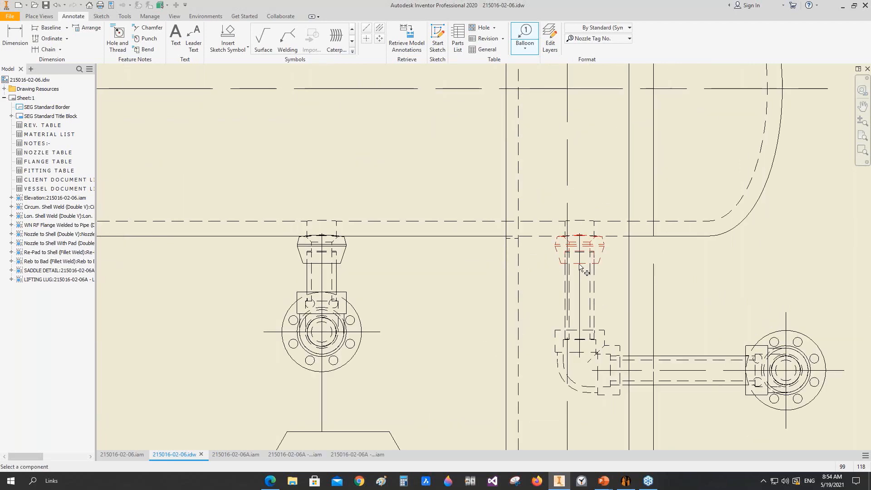
left_click(580, 267)
scroll(581, 267, "down", 5)
left_click(577, 341)
right_click(578, 341)
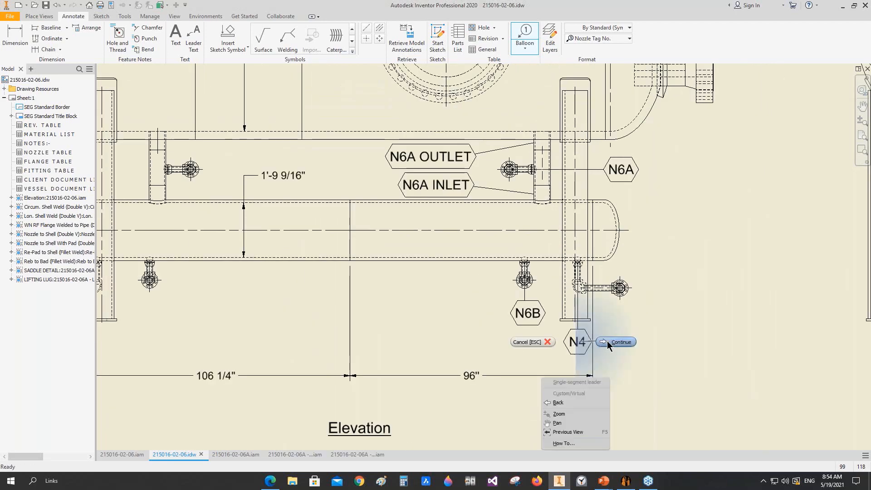
left_click(608, 341)
Balloon the small straight nozzle under the drum's left half, placing its nozzle tag directly below the nozzle
scroll(603, 299, "down", 4)
scroll(372, 272, "up", 6)
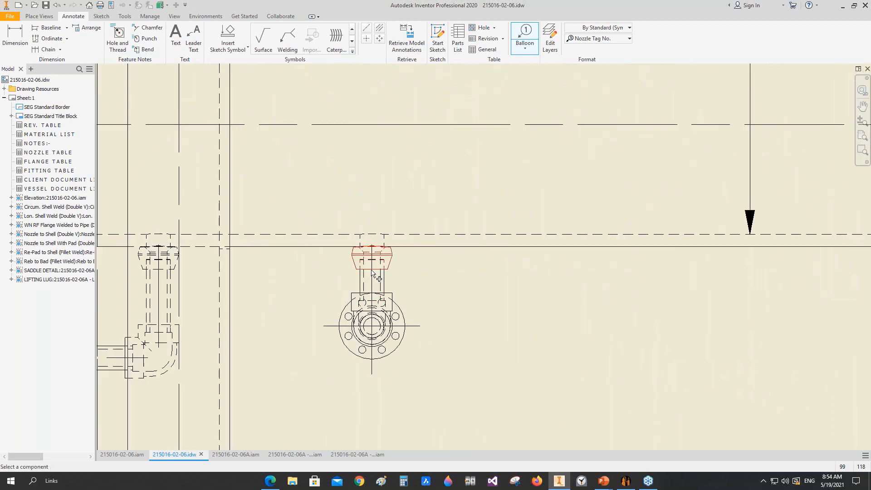
left_click(372, 272)
scroll(351, 340, "down", 5)
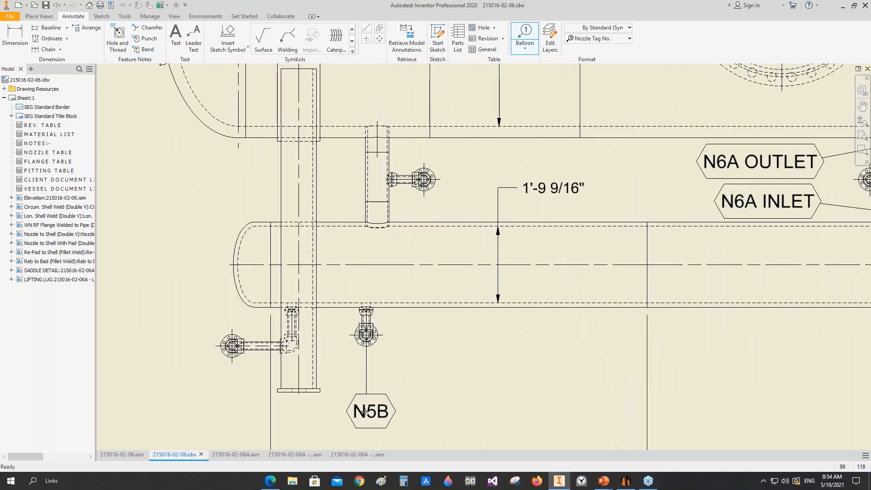
right_click(364, 411)
left_click(408, 411)
Dimension the distance between the two saddle centerlines in the Elevation view, above the drum length dimensions
scroll(333, 277, "down", 3)
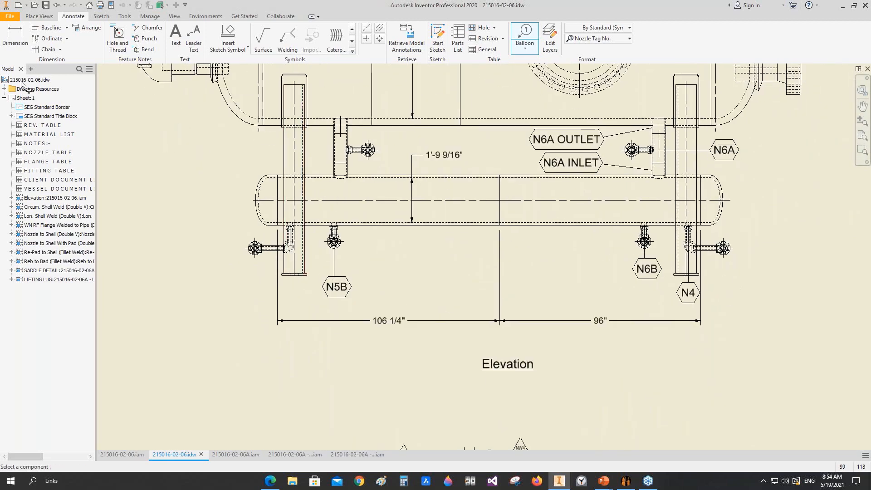
left_click(15, 37)
left_click(295, 261)
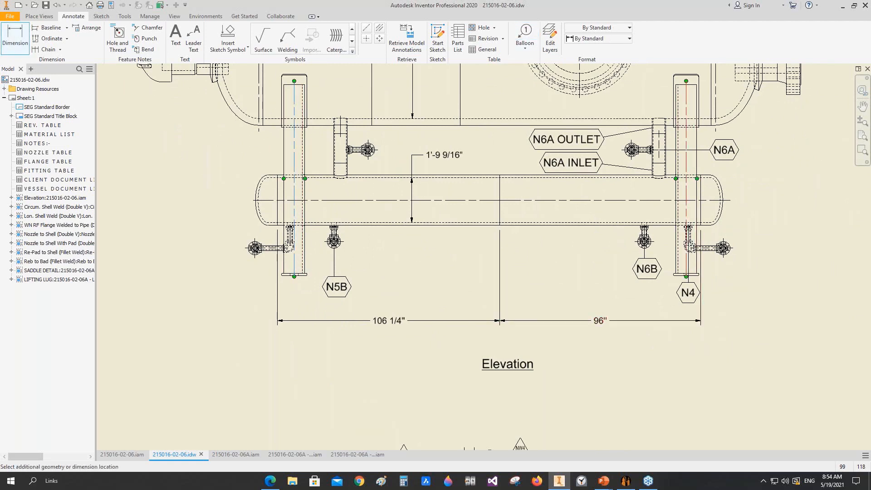
left_click(686, 267)
left_click(512, 308)
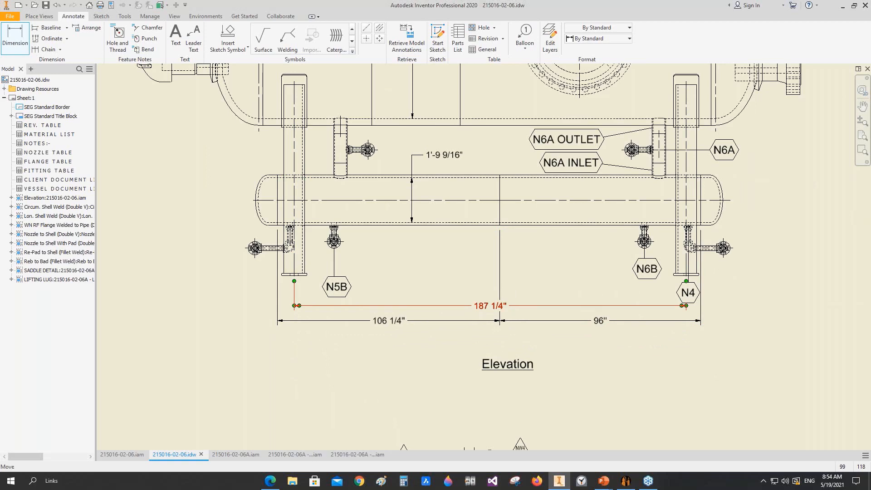
Apply the SEG linear (ft) style to the saddle spacing dimension
left_click(629, 28)
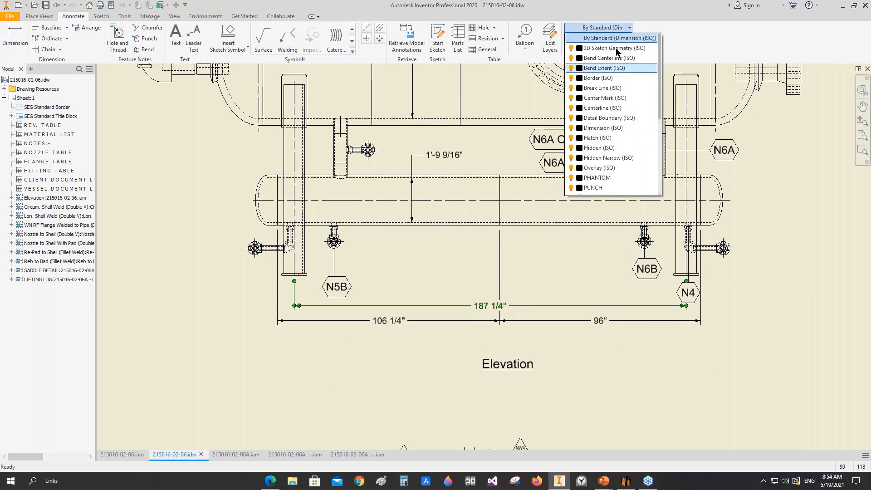
left_click(629, 41)
left_click(629, 39)
left_click(613, 108)
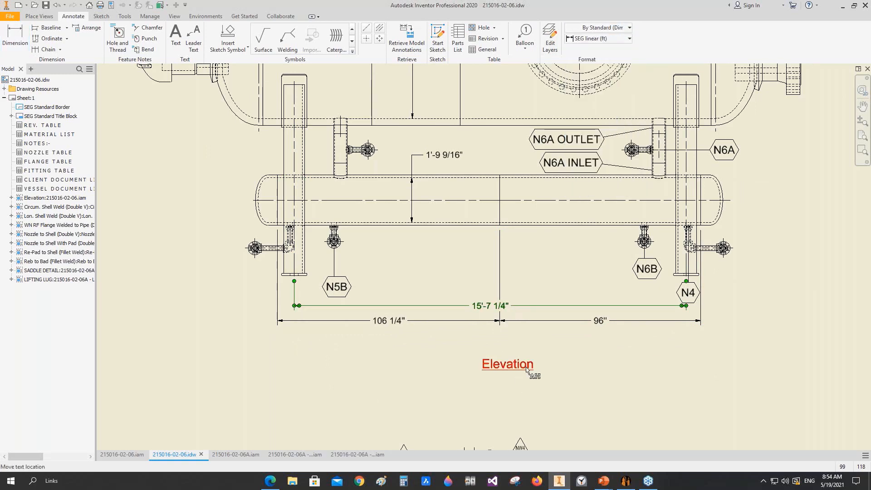
left_click(525, 367)
Expand the drawing resources down to the list of sketch symbols
scroll(525, 355, "down", 3)
scroll(539, 359, "down", 5)
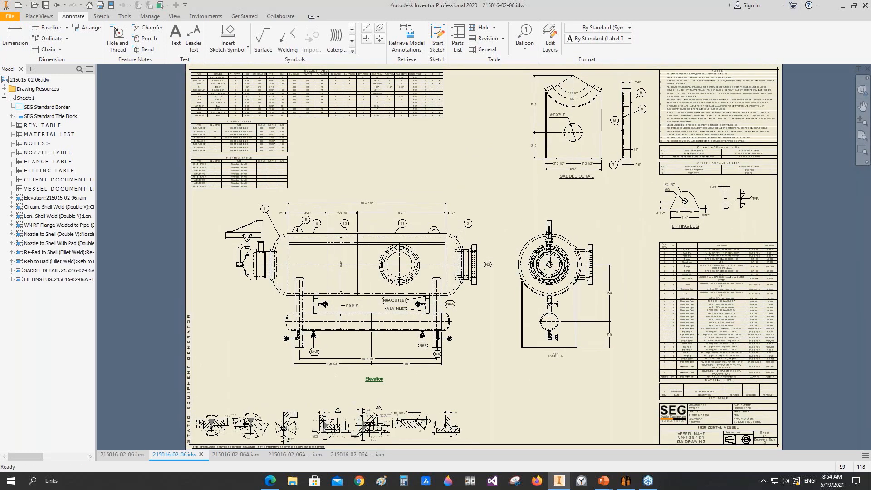
left_click(4, 89)
left_click(14, 134)
left_click(11, 125)
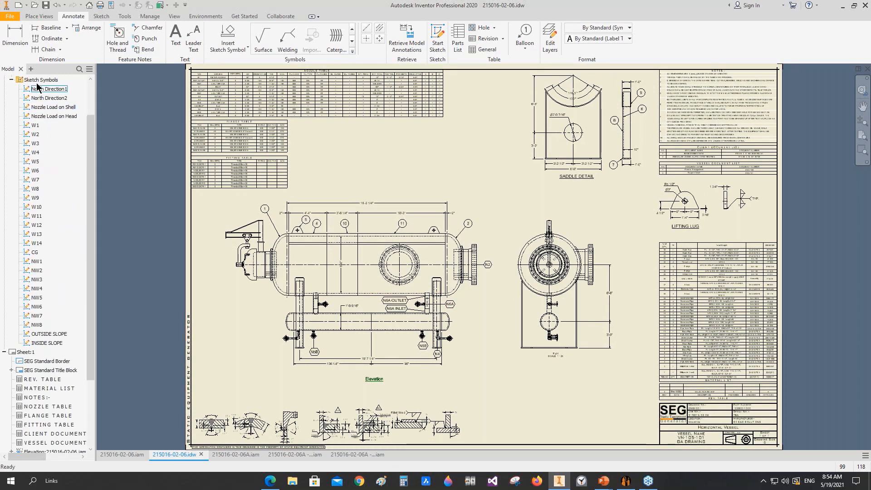
left_click(47, 80)
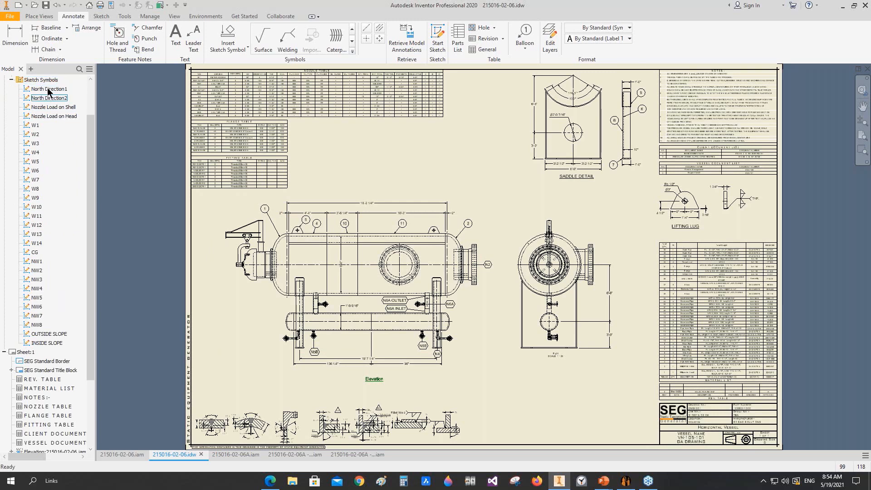
left_click(55, 99)
Create a projected plan view from the Elevation view, placing it above the sheet
left_click(39, 16)
left_click(31, 37)
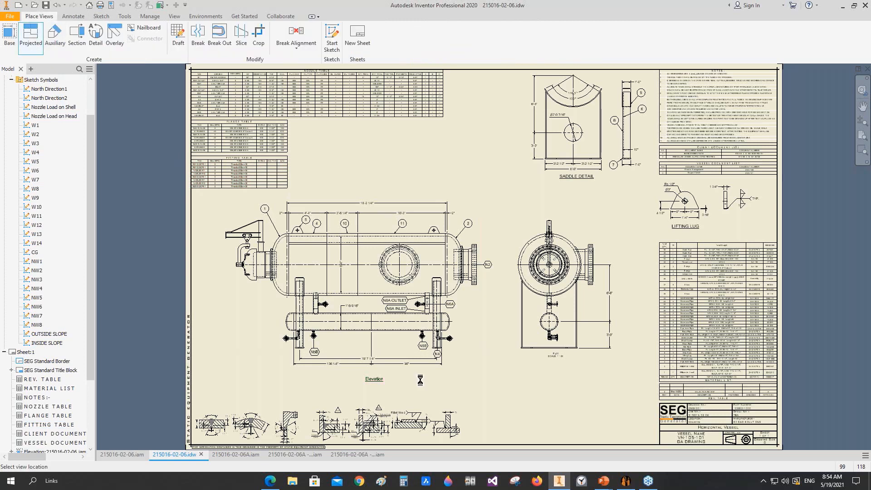
left_click(422, 205)
scroll(371, 163, "down", 3)
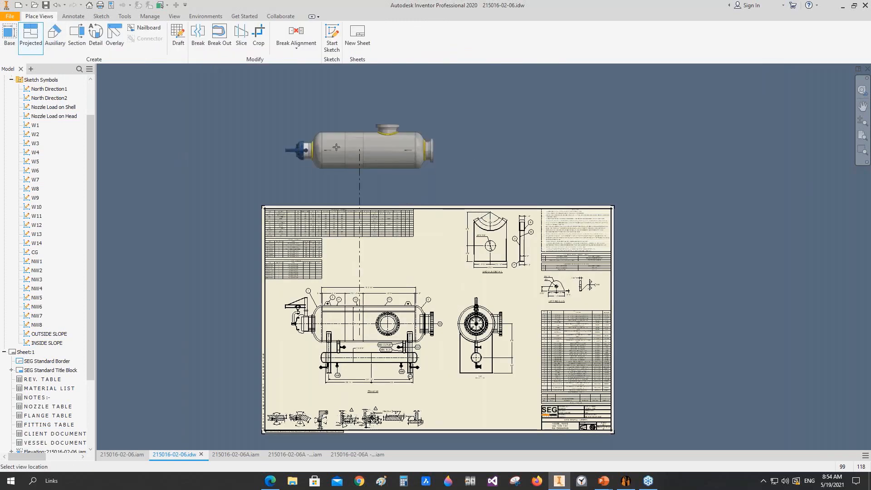
right_click(329, 152)
left_click(344, 155)
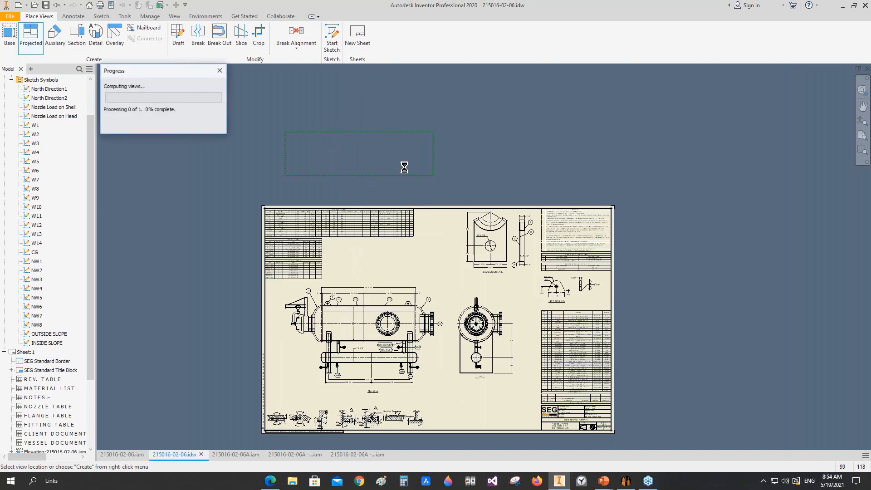
Break the plan view's alignment with the Elevation view and move it into the sheet's lower area beside the title block
right_click(431, 132)
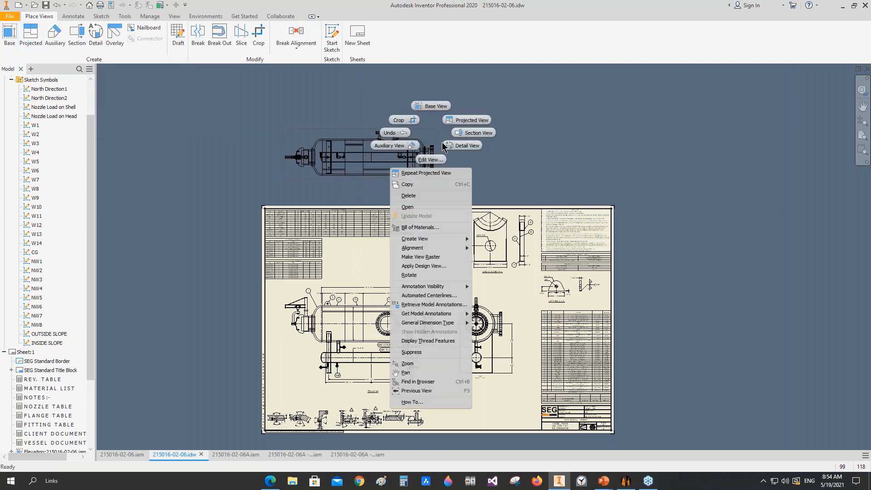
mouse_move(459, 248)
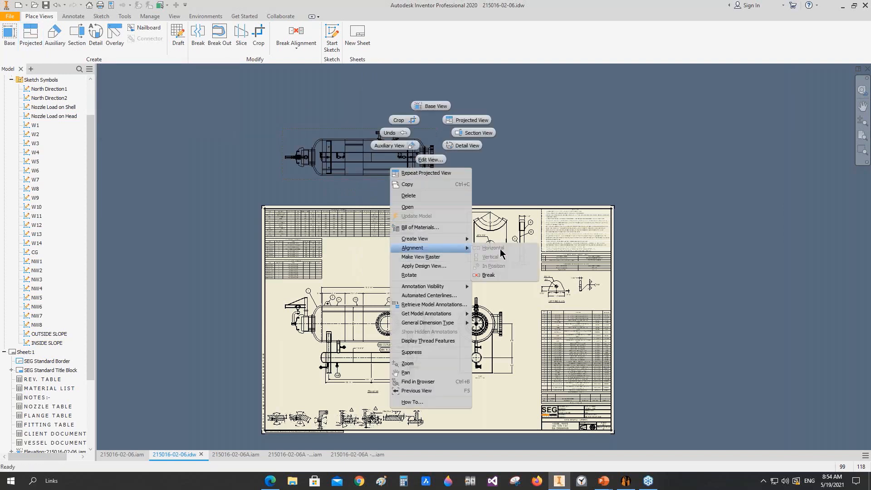
left_click(494, 276)
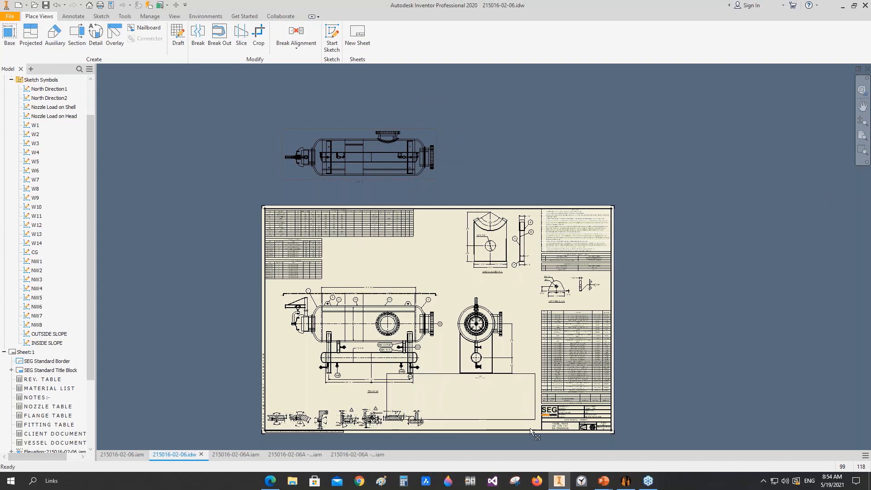
left_click_drag(534, 384, 536, 384)
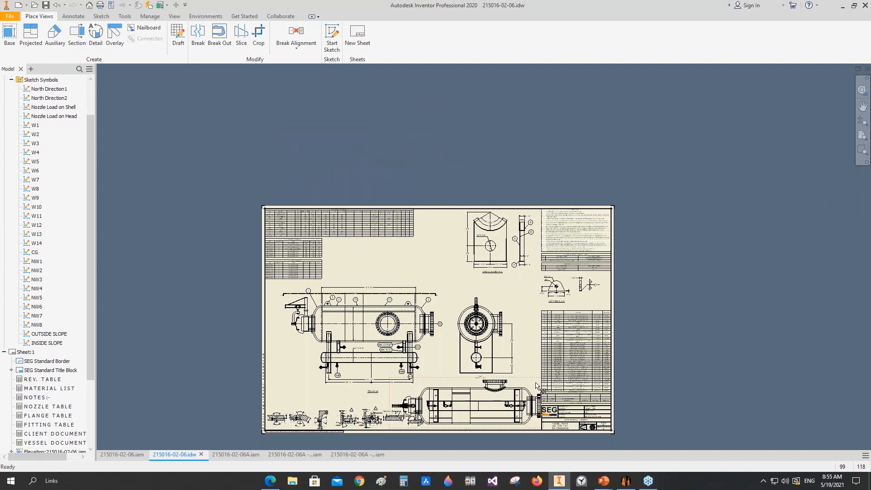
Set the plan view's scale to 1:60 and raise its view direction line above the Elevation view's overall length dimension
double_click(535, 384)
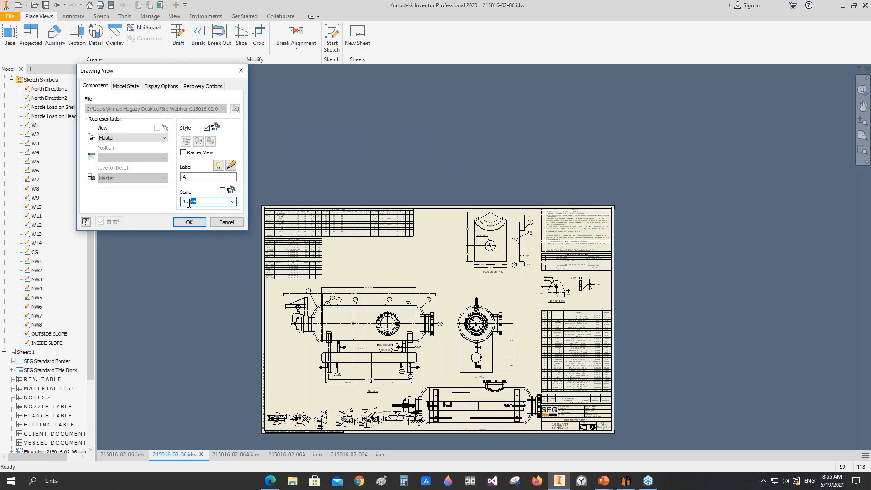
key("Return")
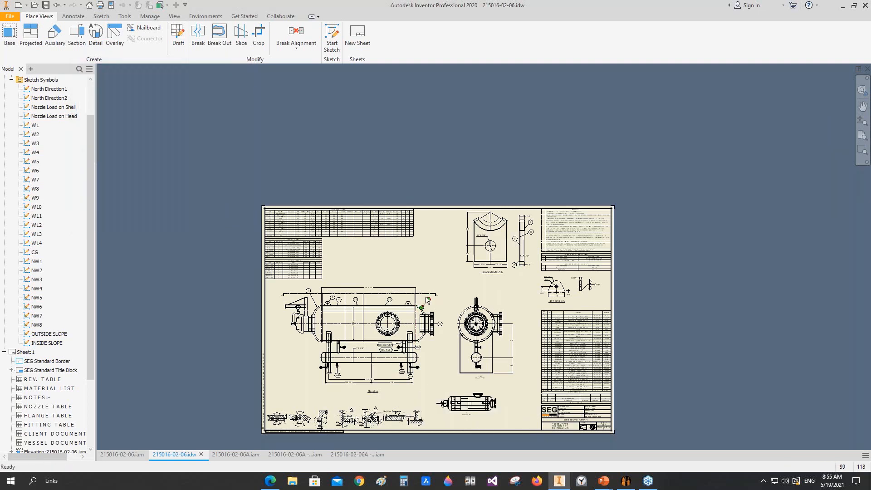
left_click_drag(422, 294, 424, 285)
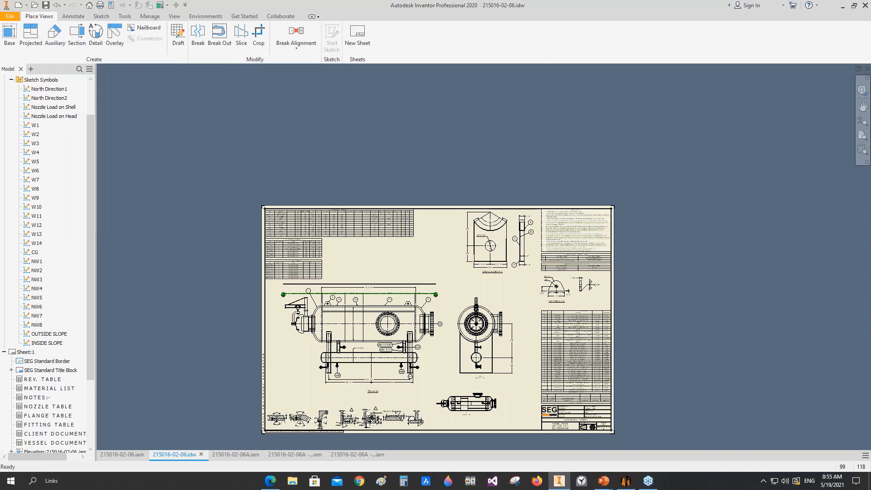
Center the plan view between the weld details and the title block, and set its label to KEY PLAN
scroll(499, 408, "down", 4)
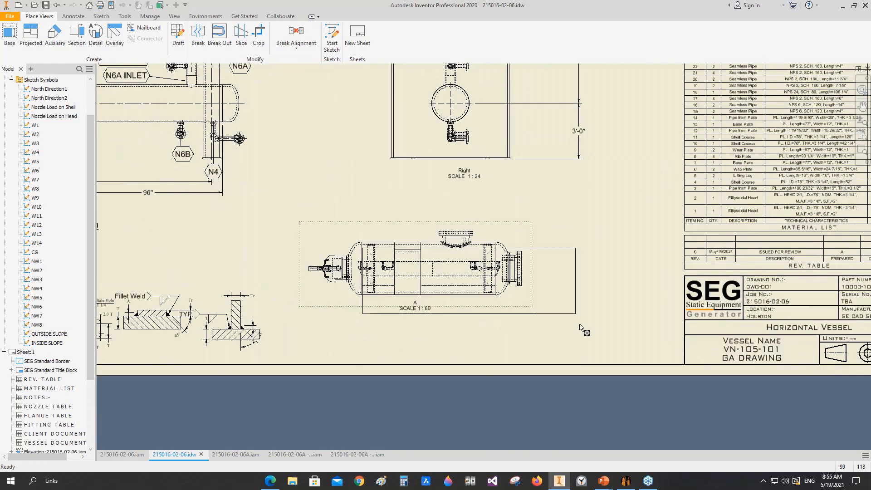
left_click_drag(587, 315, 587, 316)
double_click(591, 321)
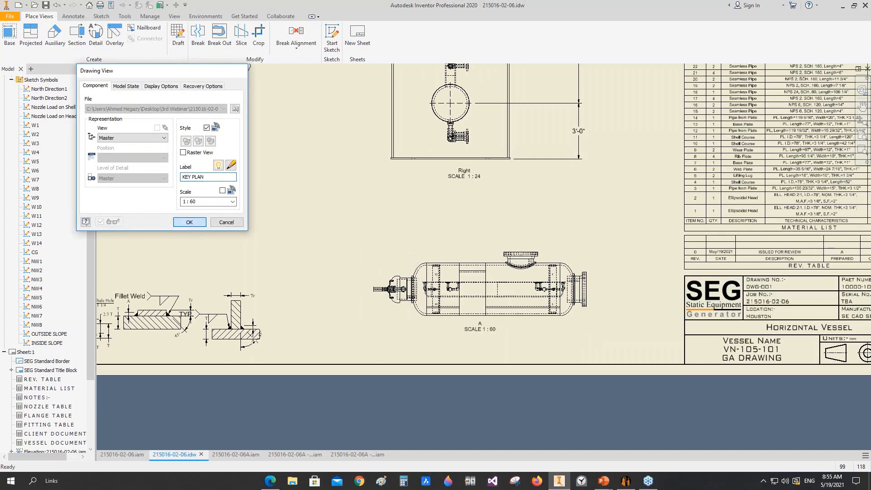
key("Return")
Place one north direction sketch symbol beside the KEY PLAN view, next to the blind-flange end of the vessel
key("Home")
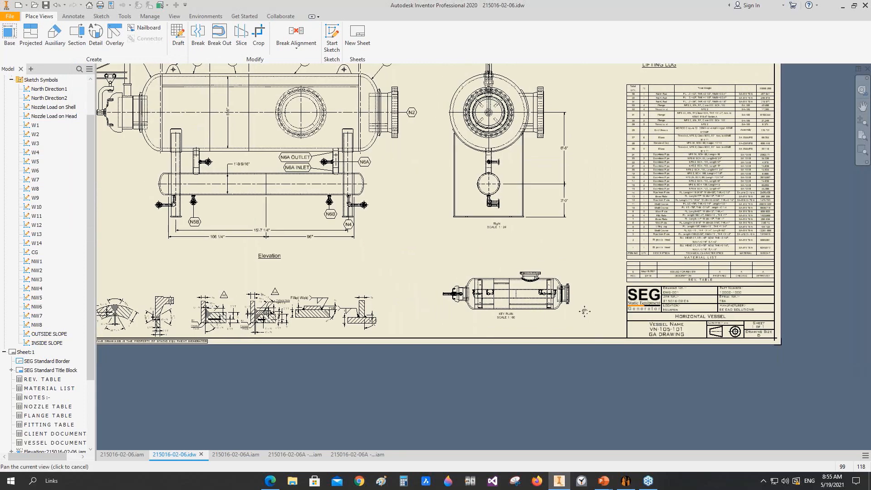
double_click(57, 94)
scroll(487, 299, "up", 3)
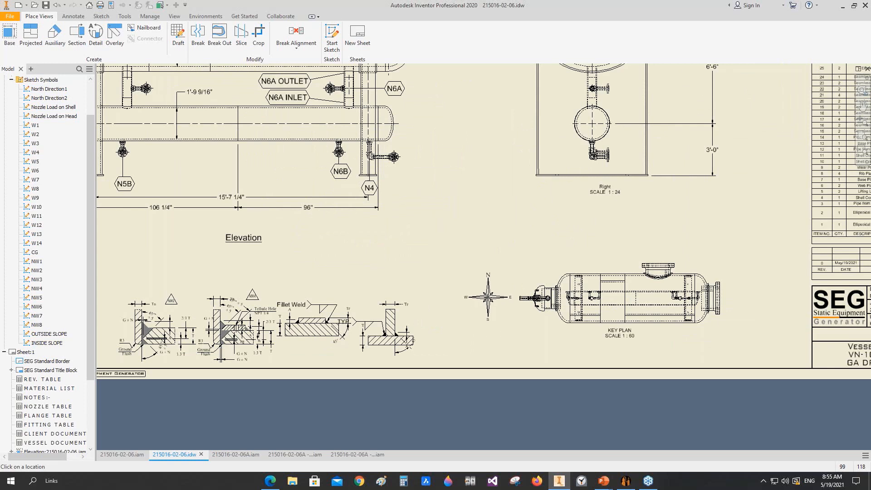
left_click(490, 297)
right_click(459, 221)
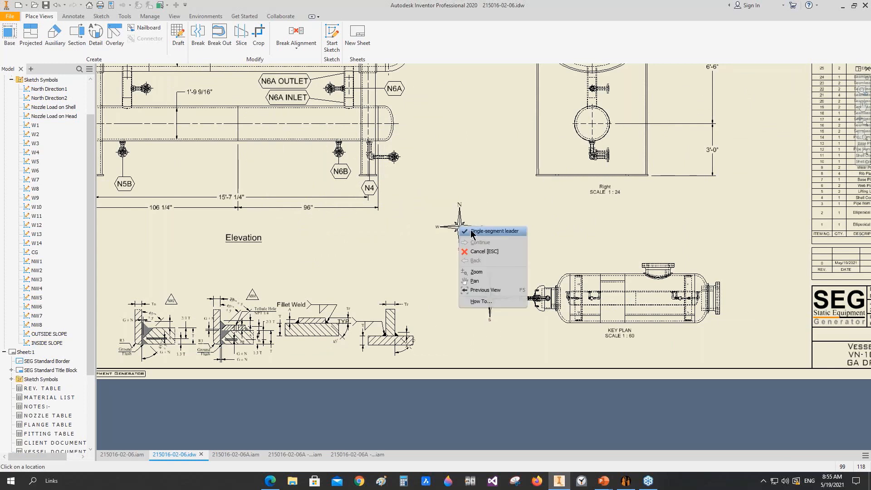
left_click(469, 250)
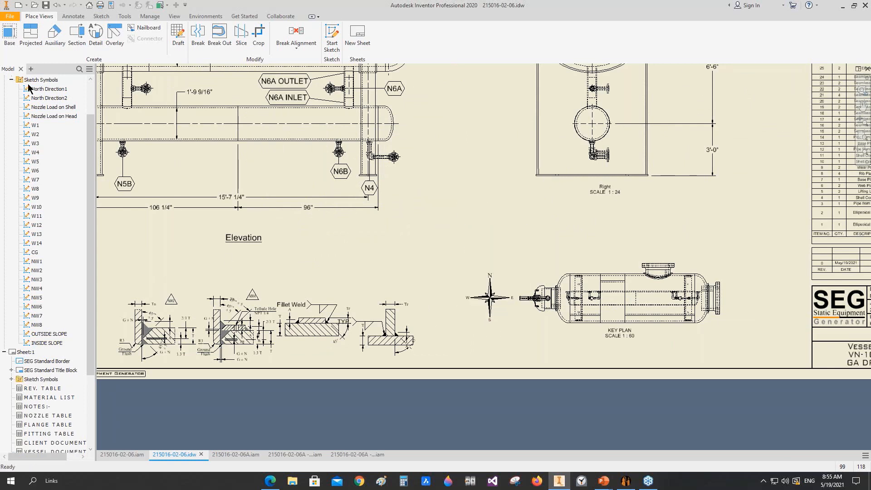
Place weld symbols W1, W2 and W3 above the circumferential, longitudinal and flange-to-pipe weld details respectively
middle_click_drag(502, 305, 552, 291)
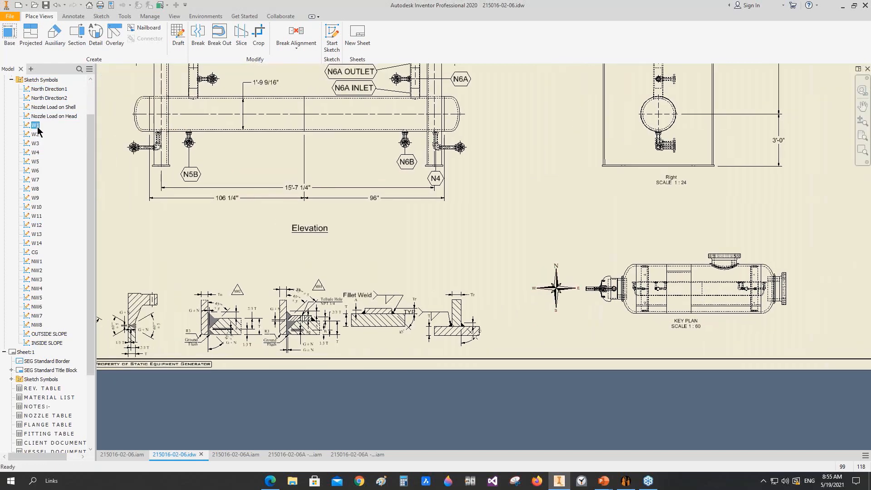
scroll(108, 277, "up", 5)
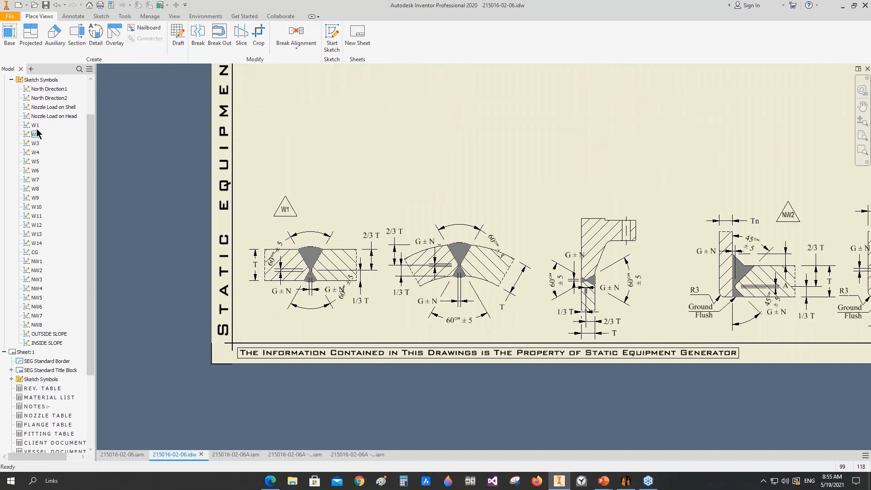
left_click_drag(37, 137, 421, 205)
left_click(557, 190)
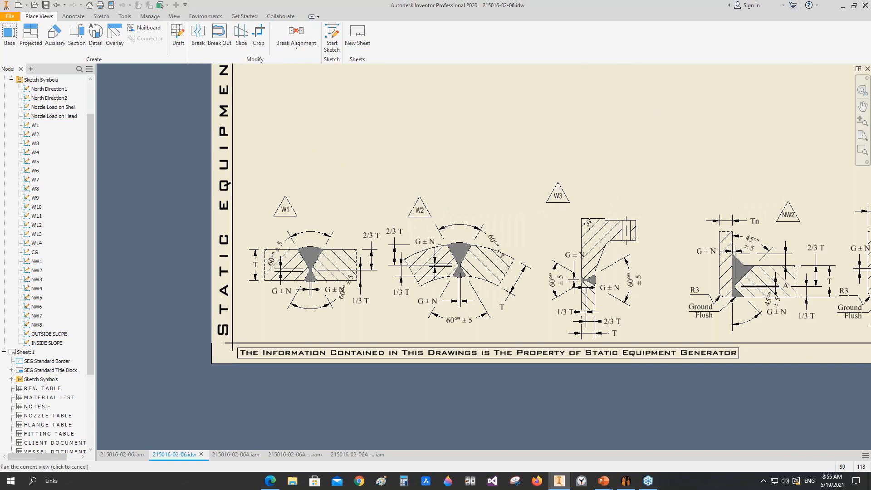
middle_click_drag(329, 290, 313, 307)
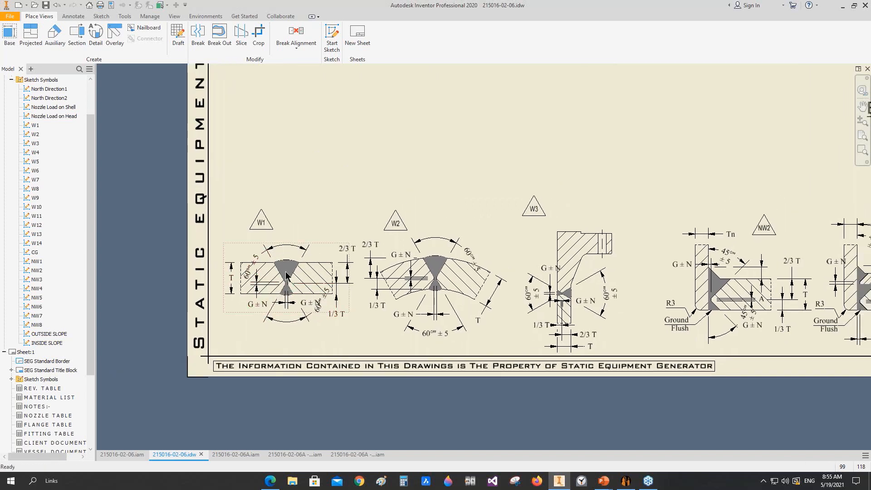
key("Escape")
Place weld symbol W4 above the re-pad fillet weld detail and W5 above the rib fillet weld detail
middle_click_drag(411, 326, 313, 298)
scroll(470, 314, "down", 3)
middle_click_drag(400, 304, 396, 304)
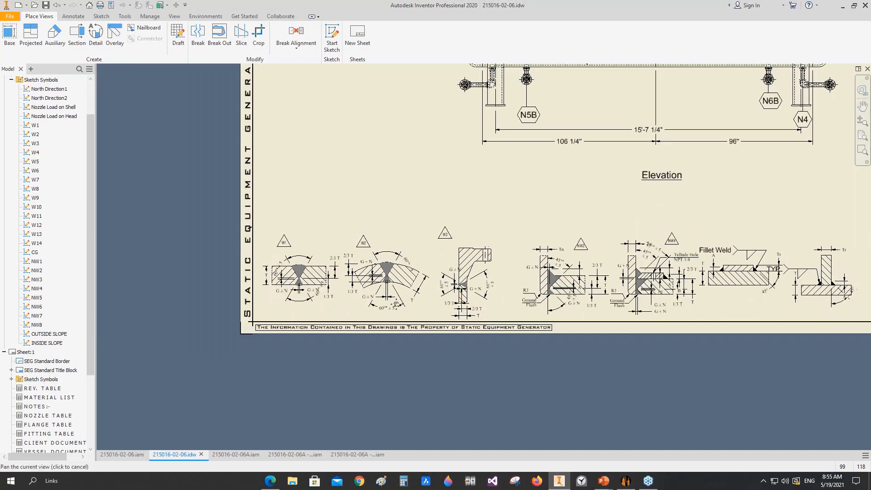
middle_click_drag(461, 284, 314, 273)
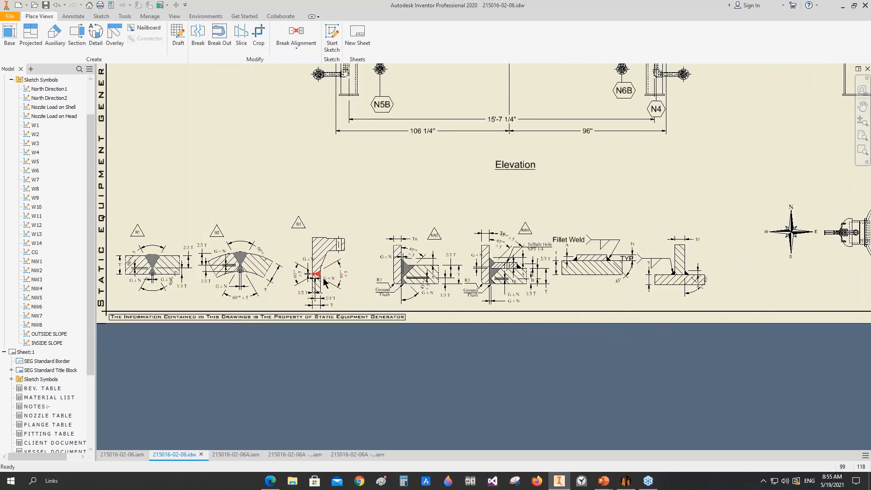
middle_click_drag(385, 288, 369, 288)
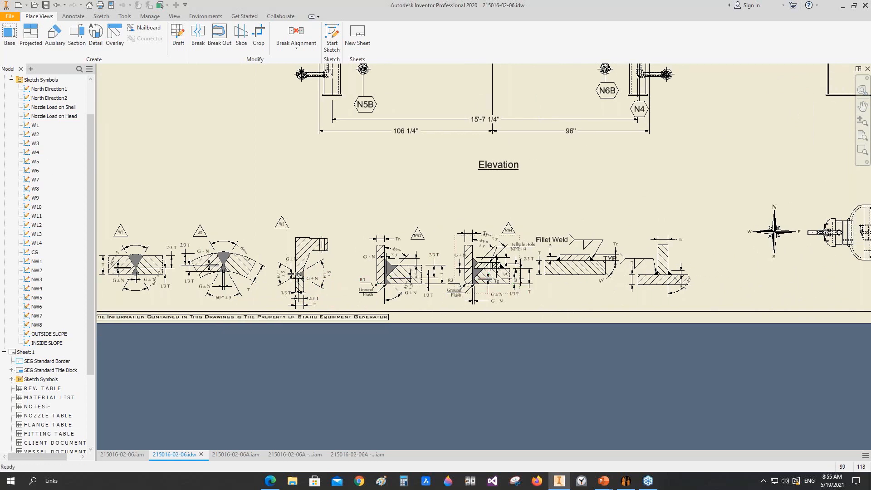
middle_click_drag(606, 269, 510, 258)
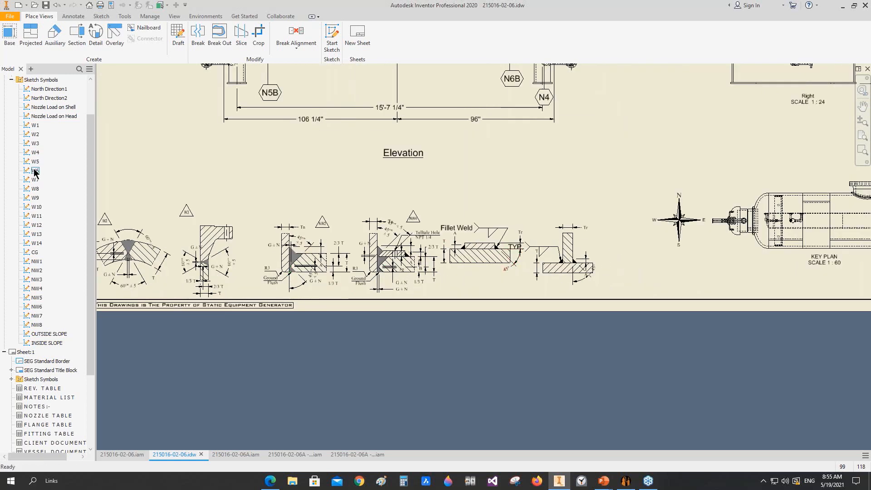
double_click(36, 153)
scroll(495, 218, "up", 3)
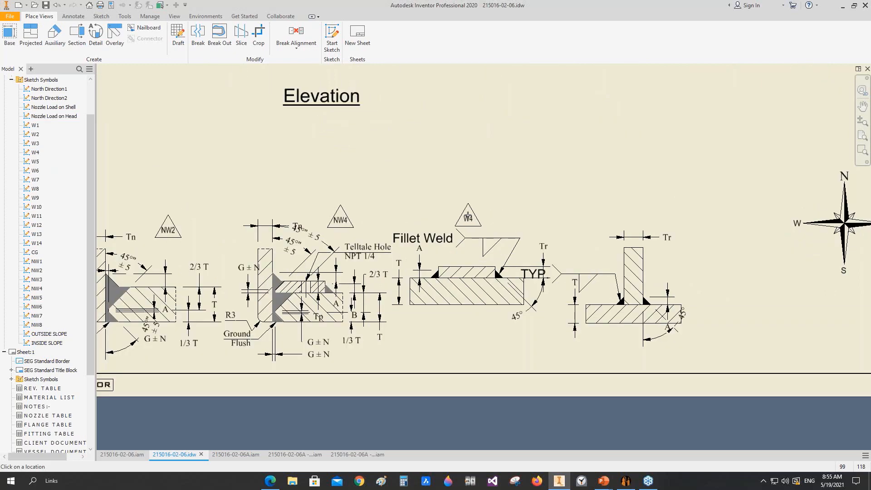
double_click(36, 162)
scroll(616, 214, "down", 3)
Insert weld symbol W1 with a leader to the circumferential seam between shell courses 4 and 10 in the Elevation view
mouse_move(481, 173)
middle_mouse_down()
mouse_move(512, 228)
mouse_move(547, 261)
mouse_move(748, 234)
mouse_move(746, 256)
mouse_move(669, 315)
middle_mouse_up()
left_click(73, 16)
left_click(226, 35)
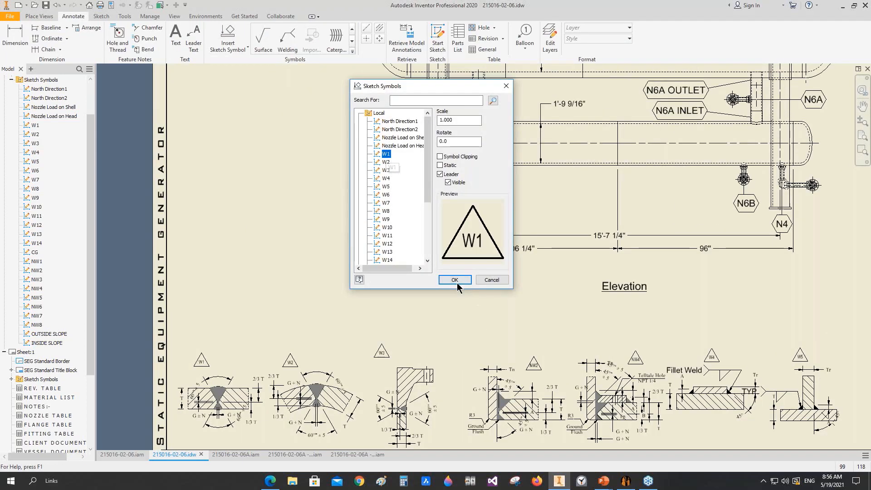
left_click(454, 279)
middle_click_drag(455, 279, 313, 431)
scroll(392, 255, "up", 2)
scroll(361, 233, "down", 4)
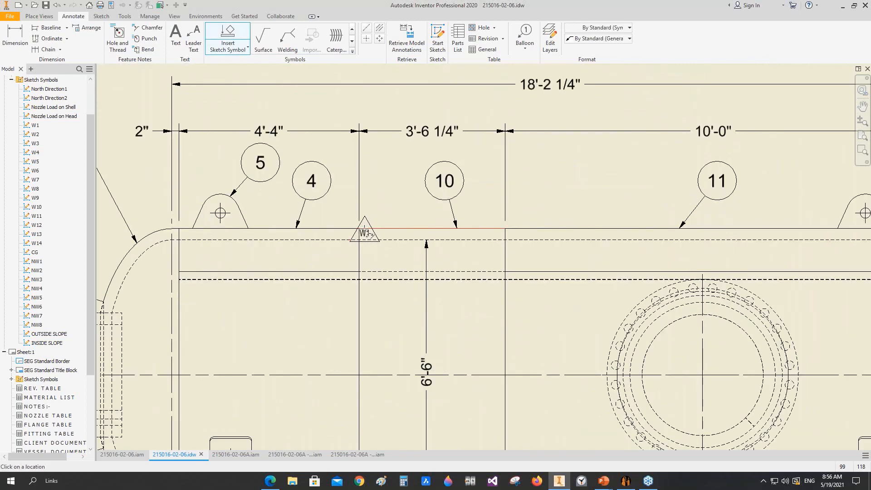
right_click(388, 180)
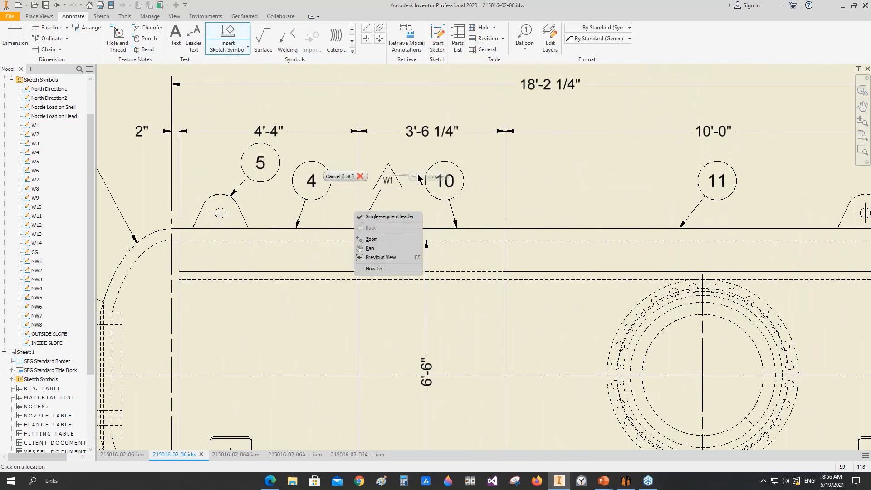
left_click(418, 177)
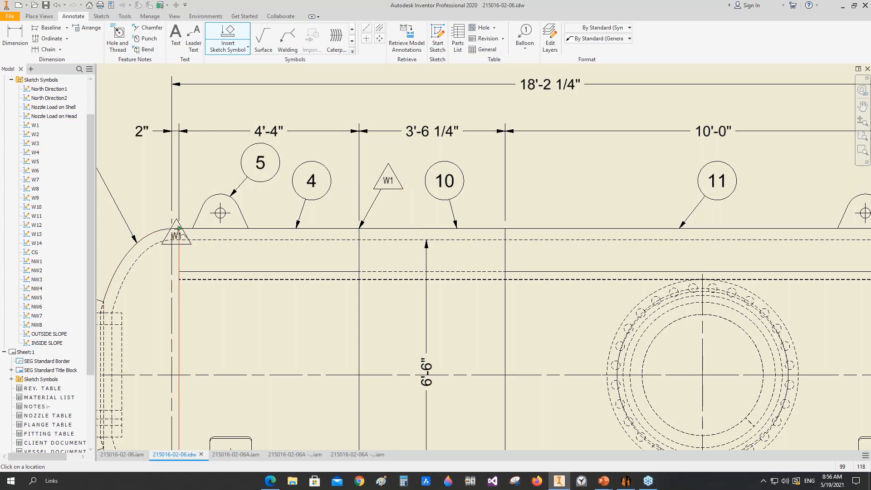
Add W1 symbols with leaders at both head-to-shell seams and at the seam between shell courses 10 and 11
left_click(178, 225)
middle_click_drag(619, 202, 575, 199)
left_click(460, 225)
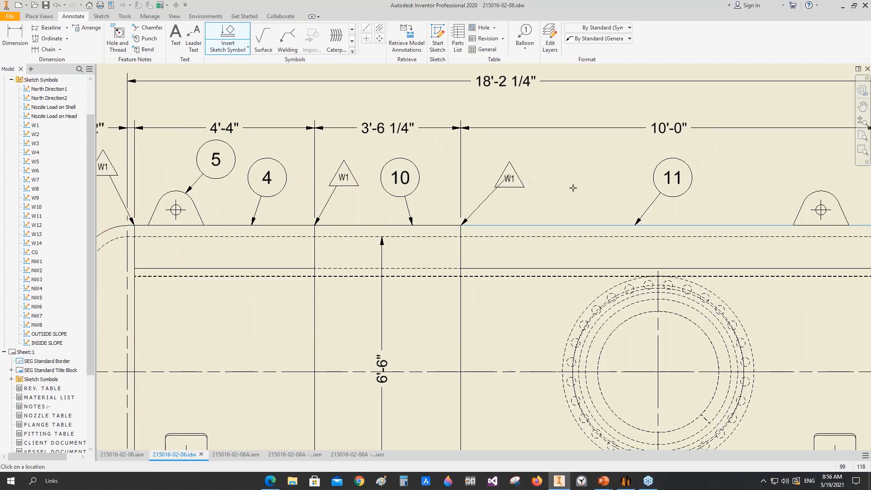
scroll(572, 188, "down", 5)
middle_click_drag(679, 195, 497, 201)
scroll(497, 201, "up", 3)
left_click(486, 208)
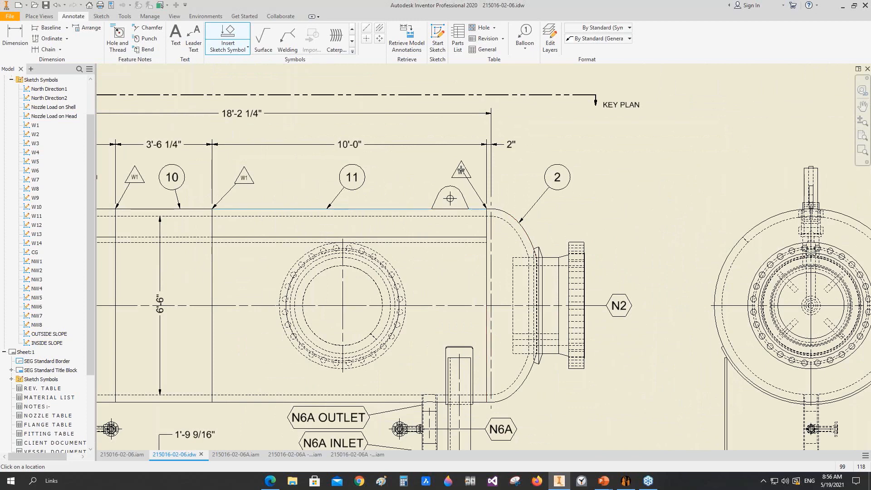
left_click(461, 170)
Insert weld symbol W2 with leaders to the longitudinal seam on shell courses 11, 10 and 4 in the Elevation view
left_click(229, 46)
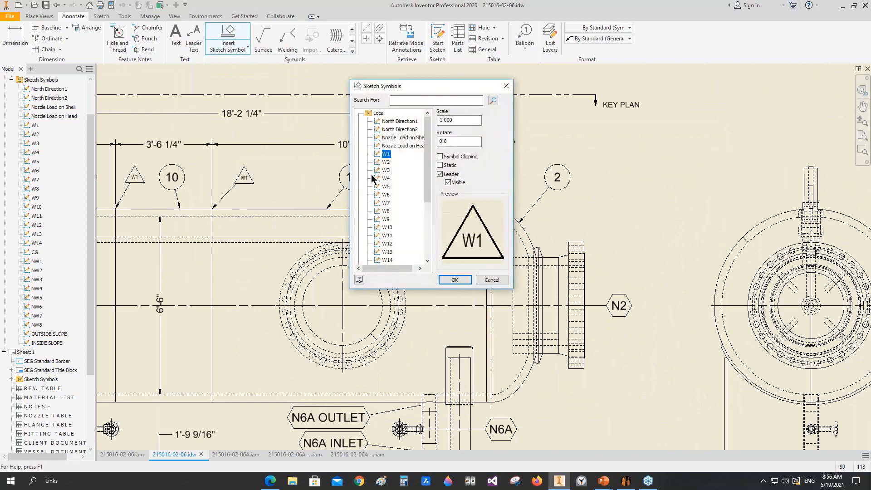
left_click(385, 162)
left_click(454, 280)
middle_click_drag(254, 242, 496, 185)
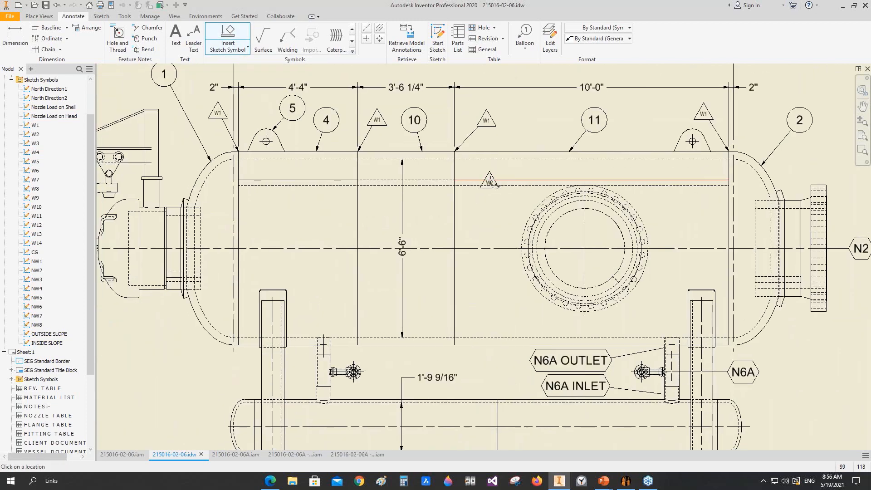
left_click(490, 181)
left_click(482, 207)
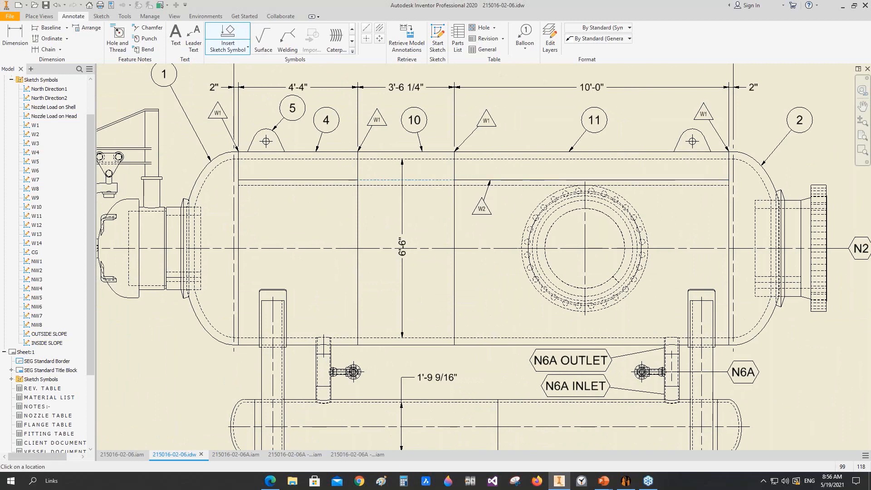
left_click(420, 180)
left_click(434, 208)
left_click(306, 181)
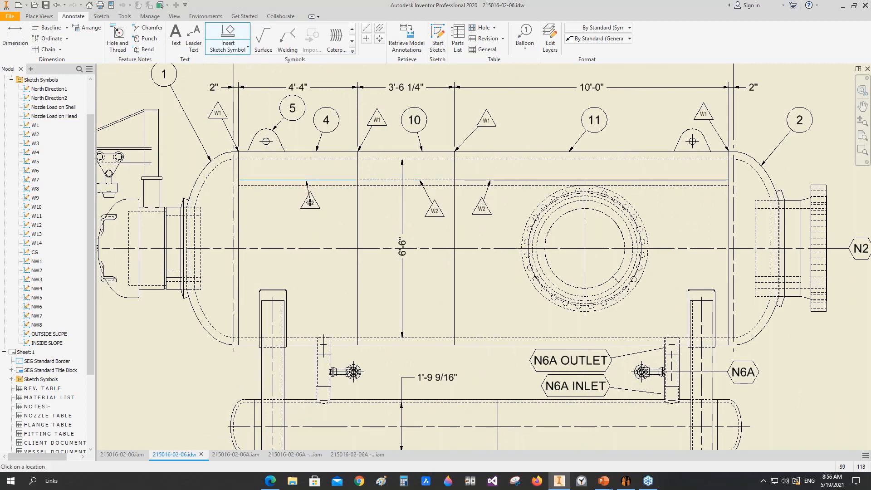
left_click(310, 203)
Insert weld symbol W3 with a leader to the flange-to-pipe weld of nozzle N2 in the Elevation view
scroll(300, 190, "down", 3)
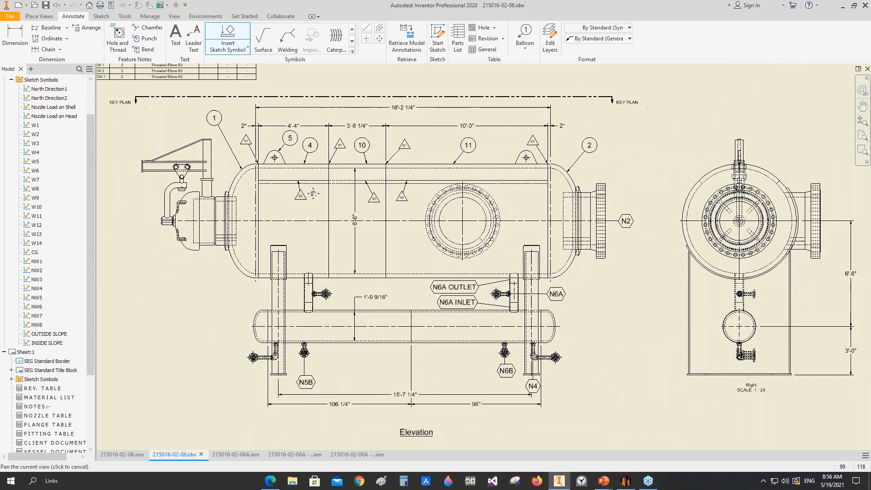
left_click(227, 38)
left_click(386, 170)
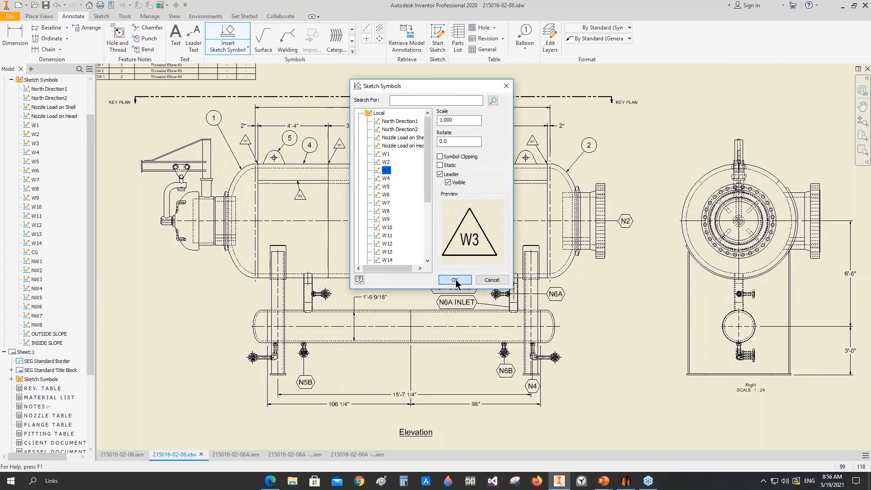
left_click(454, 280)
scroll(610, 265, "up", 5)
left_click(537, 212)
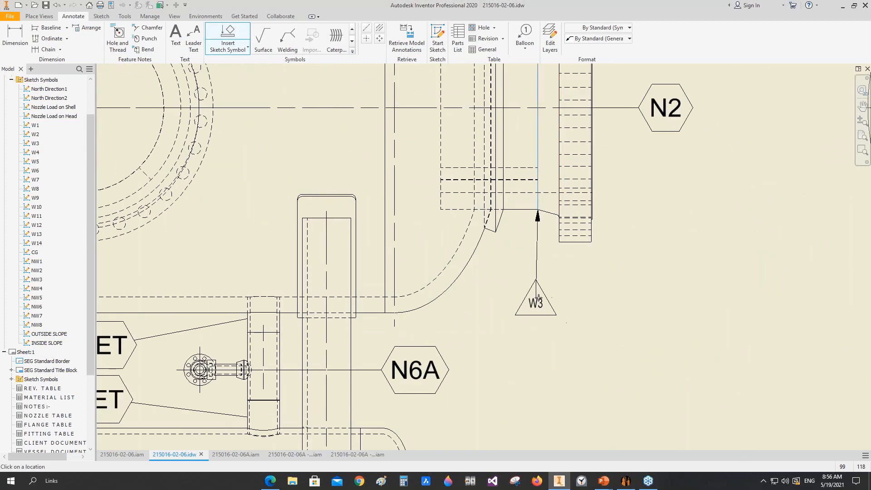
left_click(554, 299)
Add a W3 symbol with a leader to the side nozzle's flange-to-pipe weld in the Right view
scroll(625, 278, "down", 3)
scroll(547, 166, "up", 5)
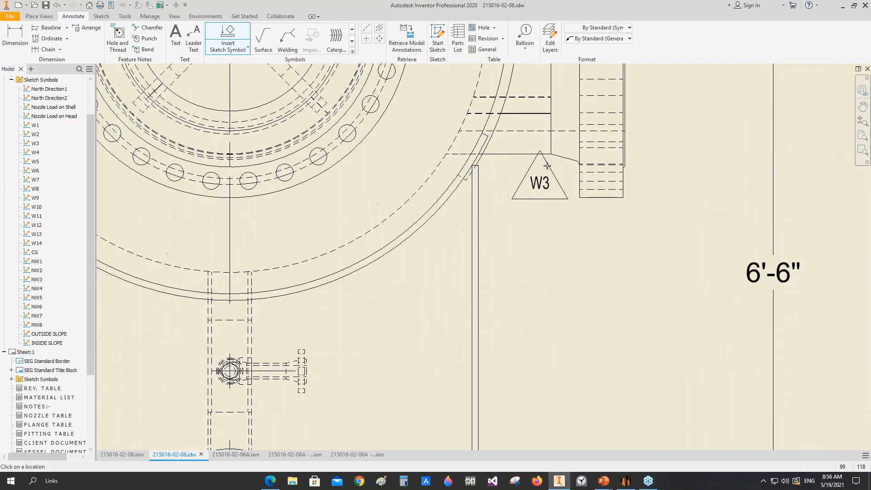
left_click(551, 156)
left_click(570, 263)
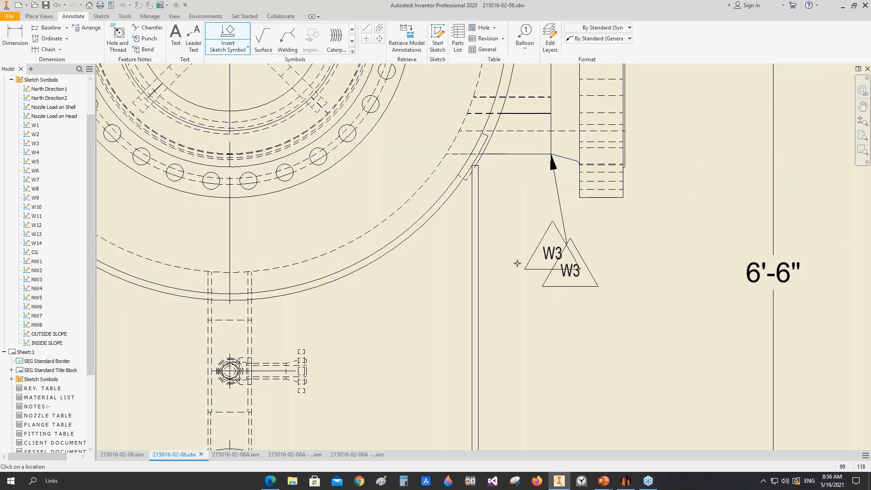
Insert weld symbol NW4 with a leader to the reinforcing pad weld of nozzle N2 in the Elevation view
scroll(517, 263, "down", 3)
middle_click_drag(495, 258, 561, 115)
middle_click_drag(345, 349, 531, 147)
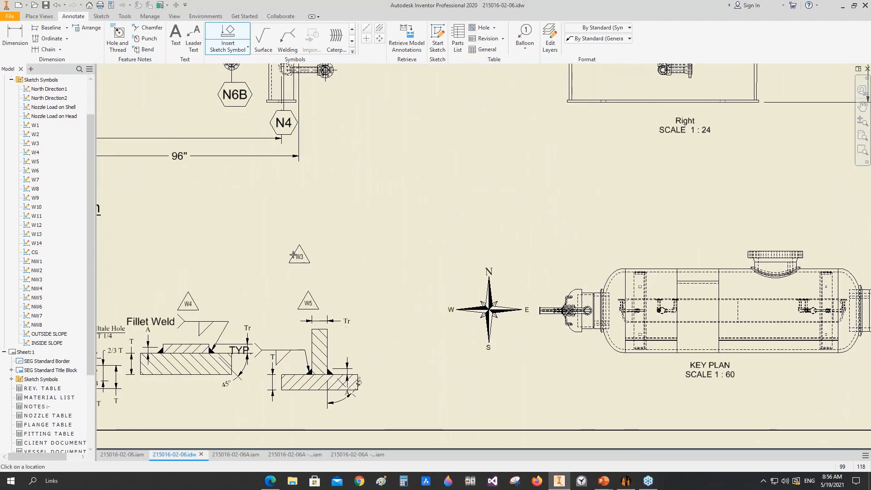
middle_click_drag(281, 263, 694, 134)
scroll(396, 255, "up", 3)
middle_click_drag(526, 254, 526, 254)
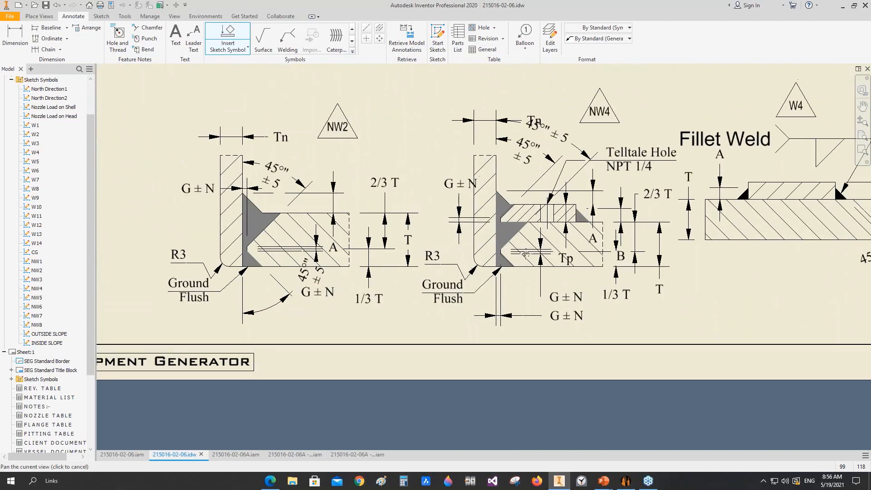
scroll(525, 253, "down", 2)
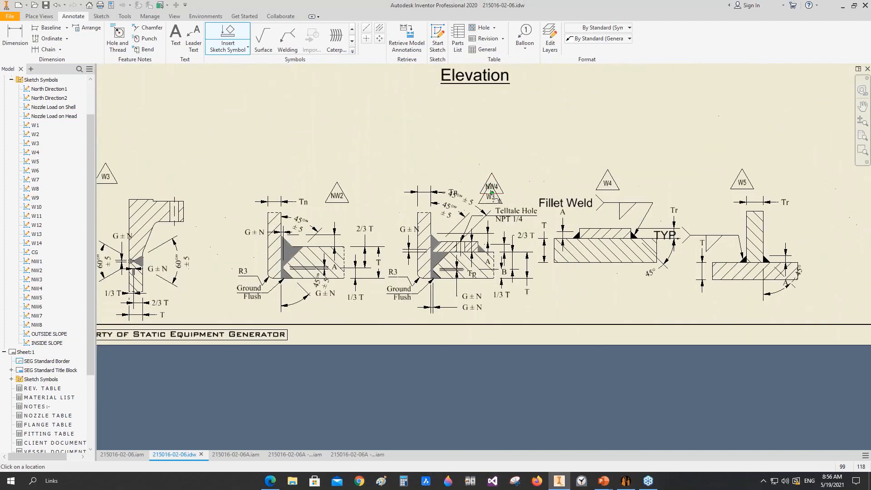
left_click(228, 41)
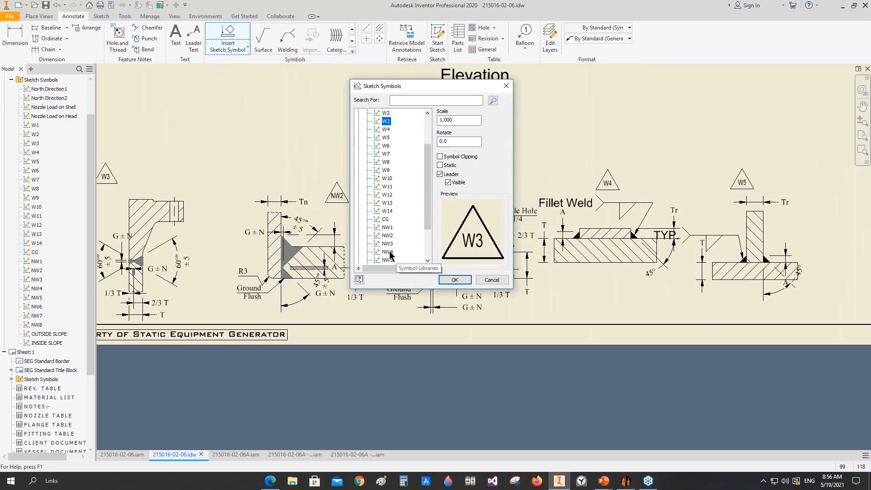
left_click(388, 251)
left_click(454, 280)
scroll(447, 283, "down", 3)
scroll(342, 150, "up", 8)
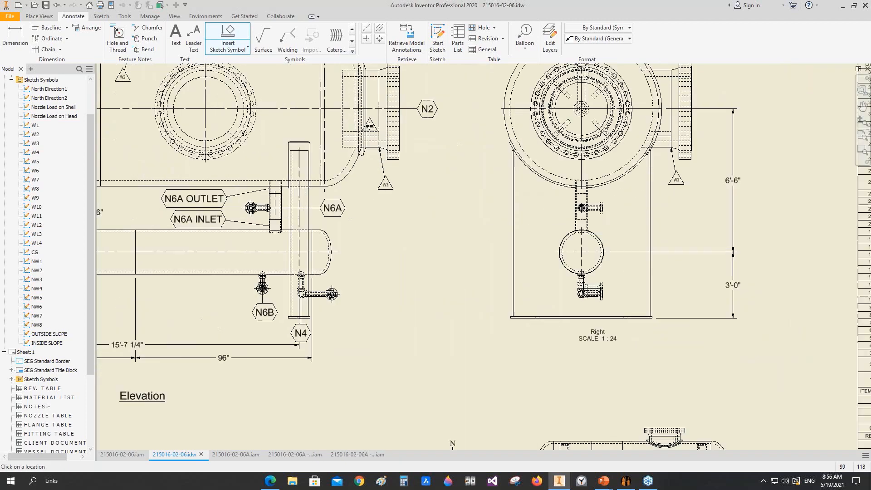
left_click(341, 151)
scroll(363, 208, "down", 2)
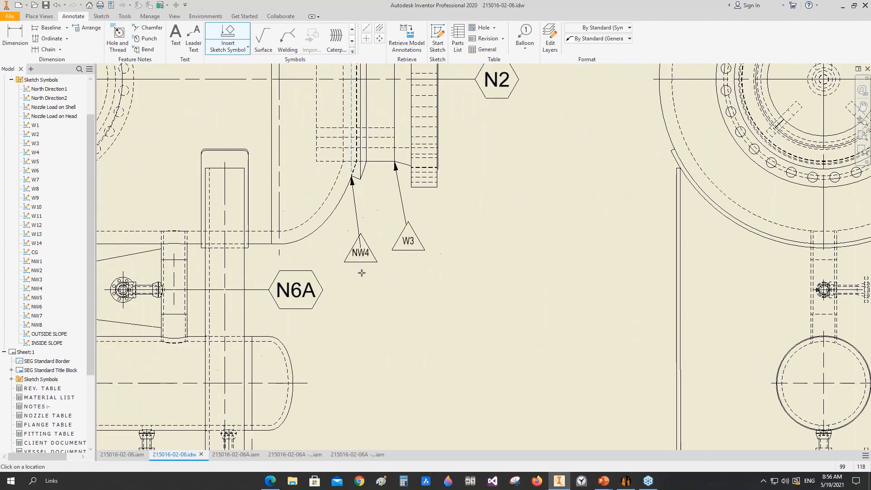
Add an NW4 symbol with a leader to the pad weld of the hinged-cover nozzle on head 1, and end symbol placement
scroll(370, 289, "down", 3)
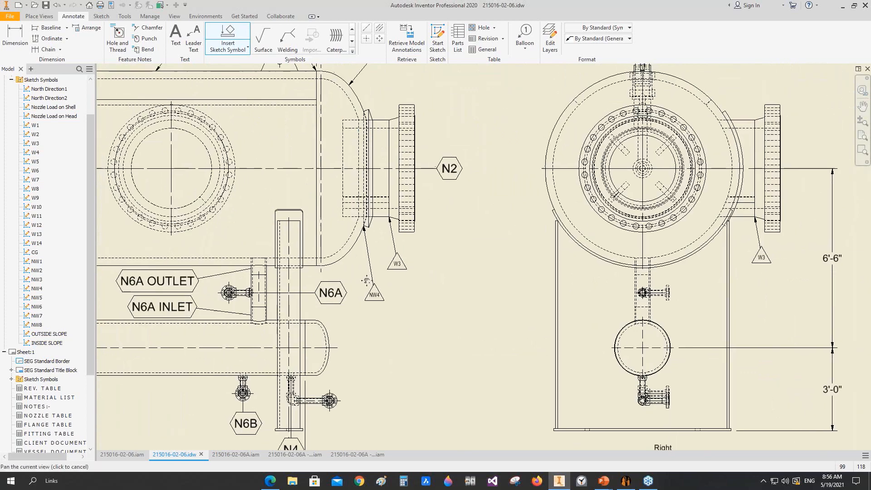
middle_click_drag(635, 218, 453, 213)
scroll(471, 216, "up", 4)
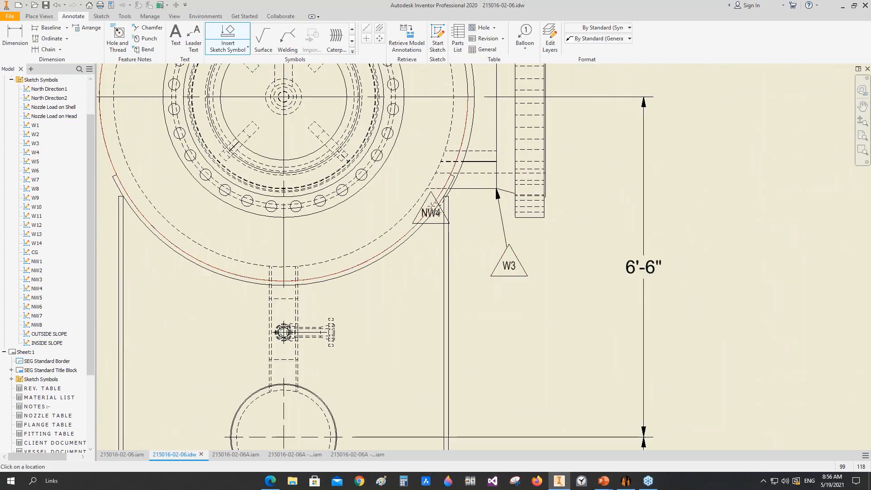
scroll(437, 218, "down", 3)
middle_click_drag(462, 243, 585, 243)
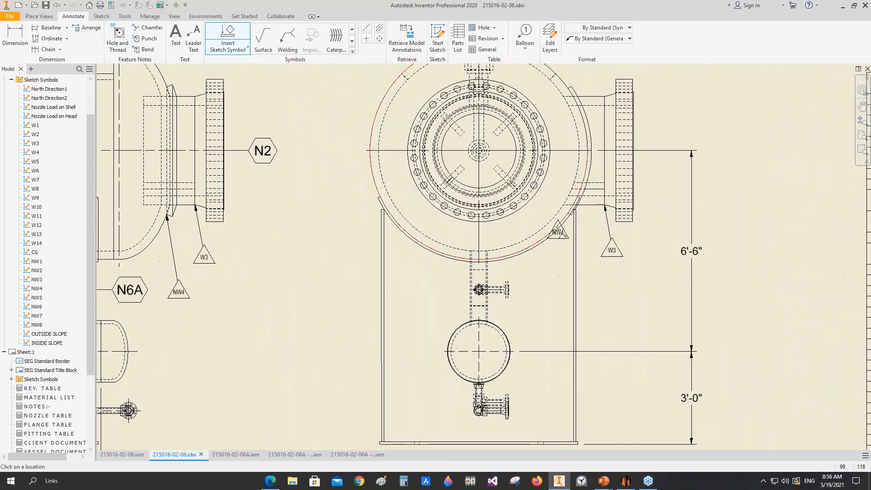
scroll(557, 226, "down", 3)
middle_click_drag(282, 248, 592, 231)
scroll(307, 178, "up", 5)
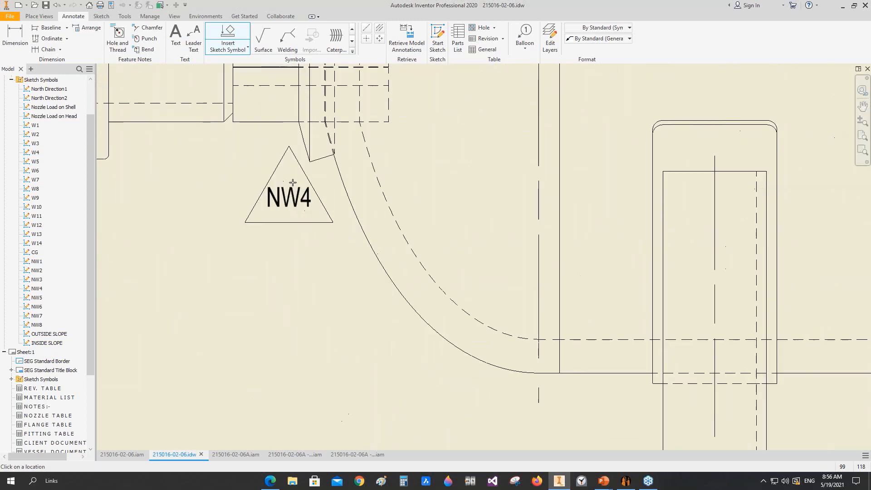
left_click(334, 154)
scroll(329, 268, "down", 3)
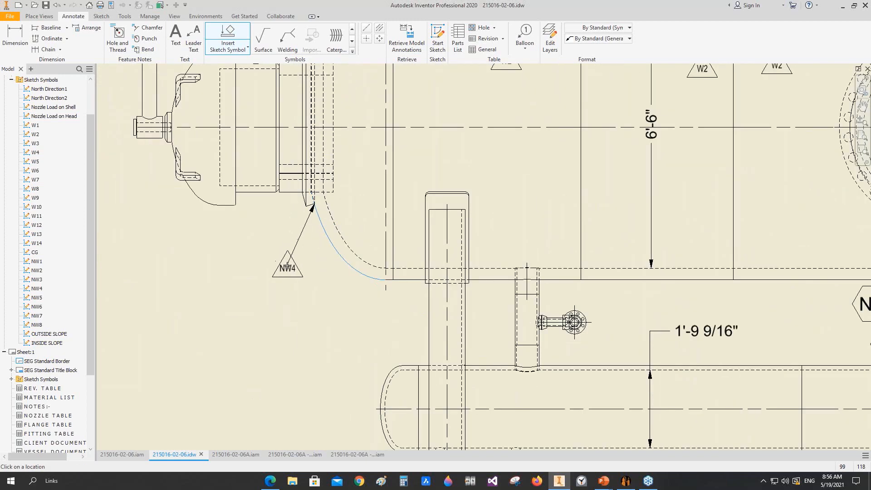
scroll(310, 226, "down", 4)
middle_click_drag(349, 227, 256, 151)
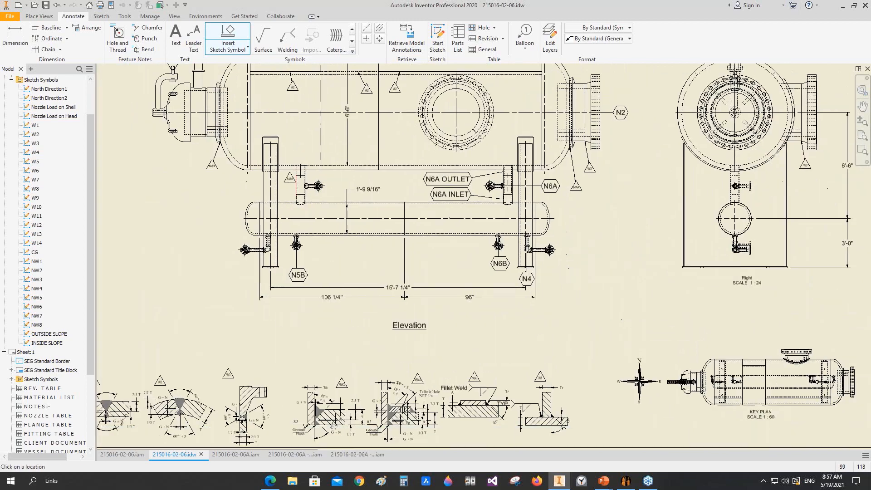
mouse_move(325, 287)
middle_mouse_down()
mouse_move(413, 245)
mouse_move(248, 285)
middle_mouse_up()
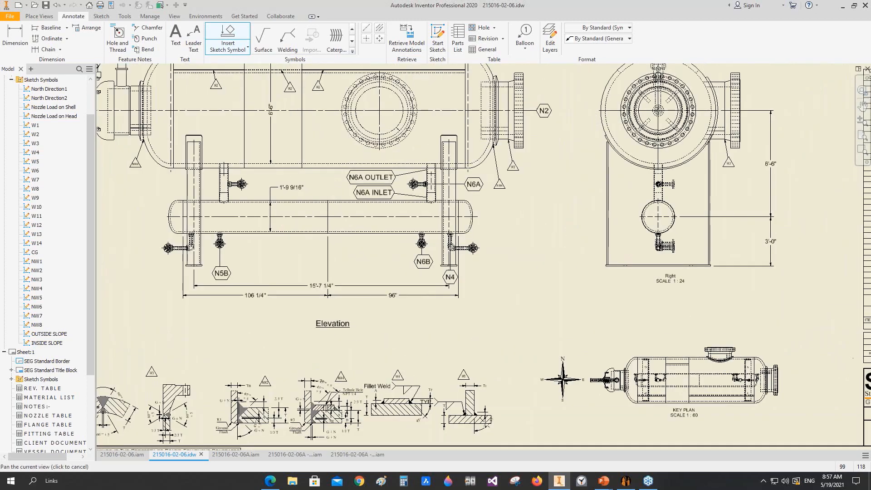
middle_click(248, 285)
middle_click(247, 284)
key("Escape")
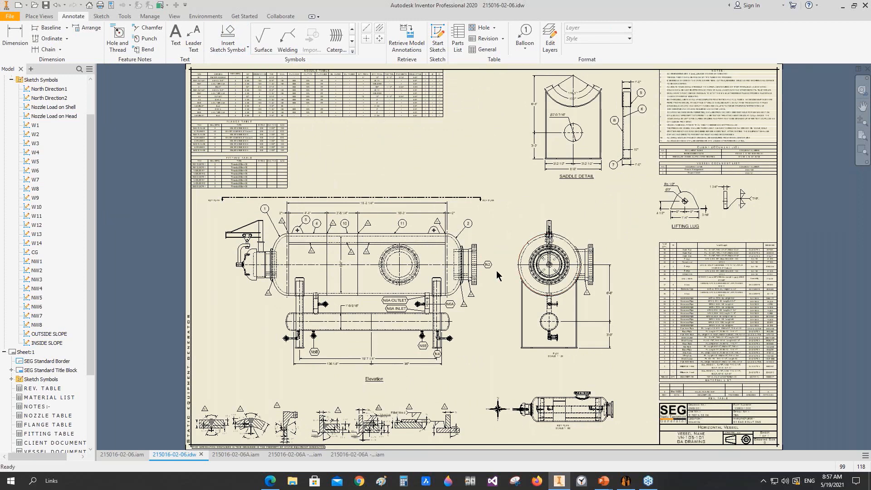
Switch to the PowerPoint slide show with the topics covered during the session
mouse_move(604, 480)
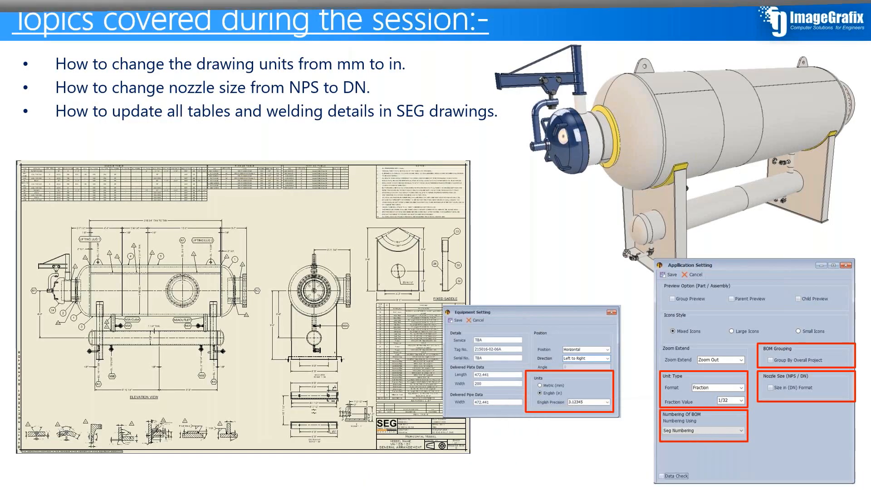
left_click(641, 436)
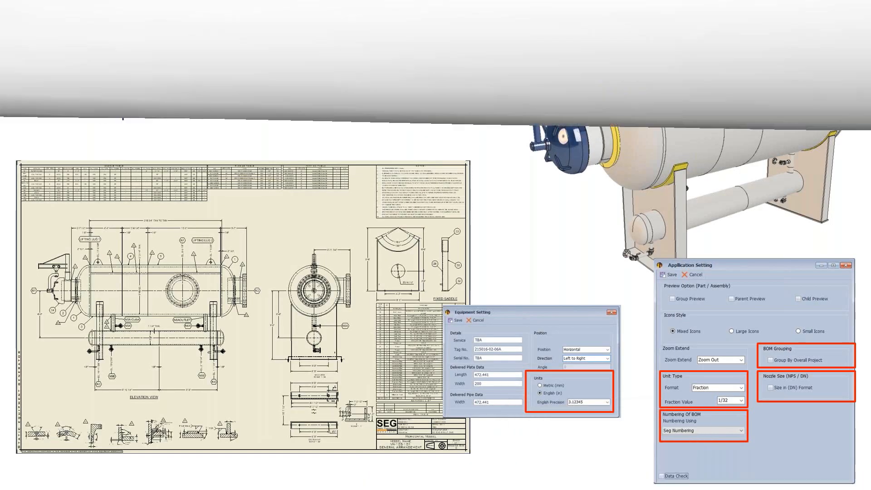